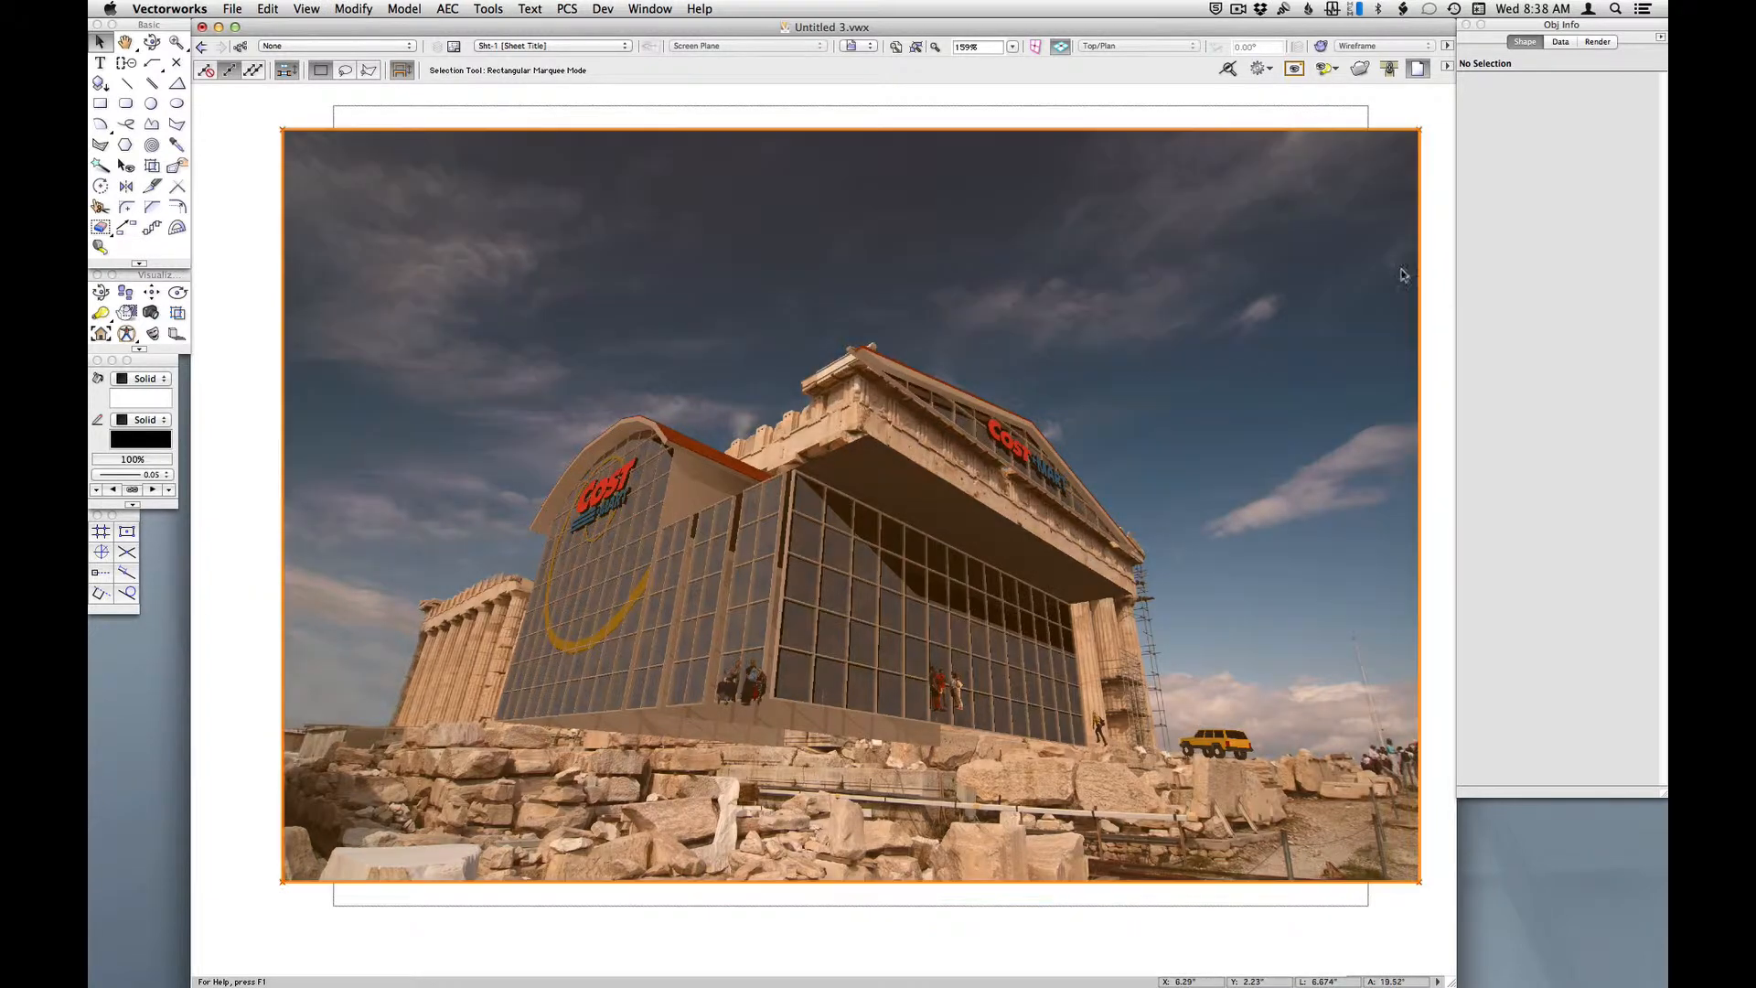
# - Open the rendered viewport's annotations for editing and activate the Camera Match Mask tool in Corner Vertex mode
pyautogui.doubleClick(1101, 412)
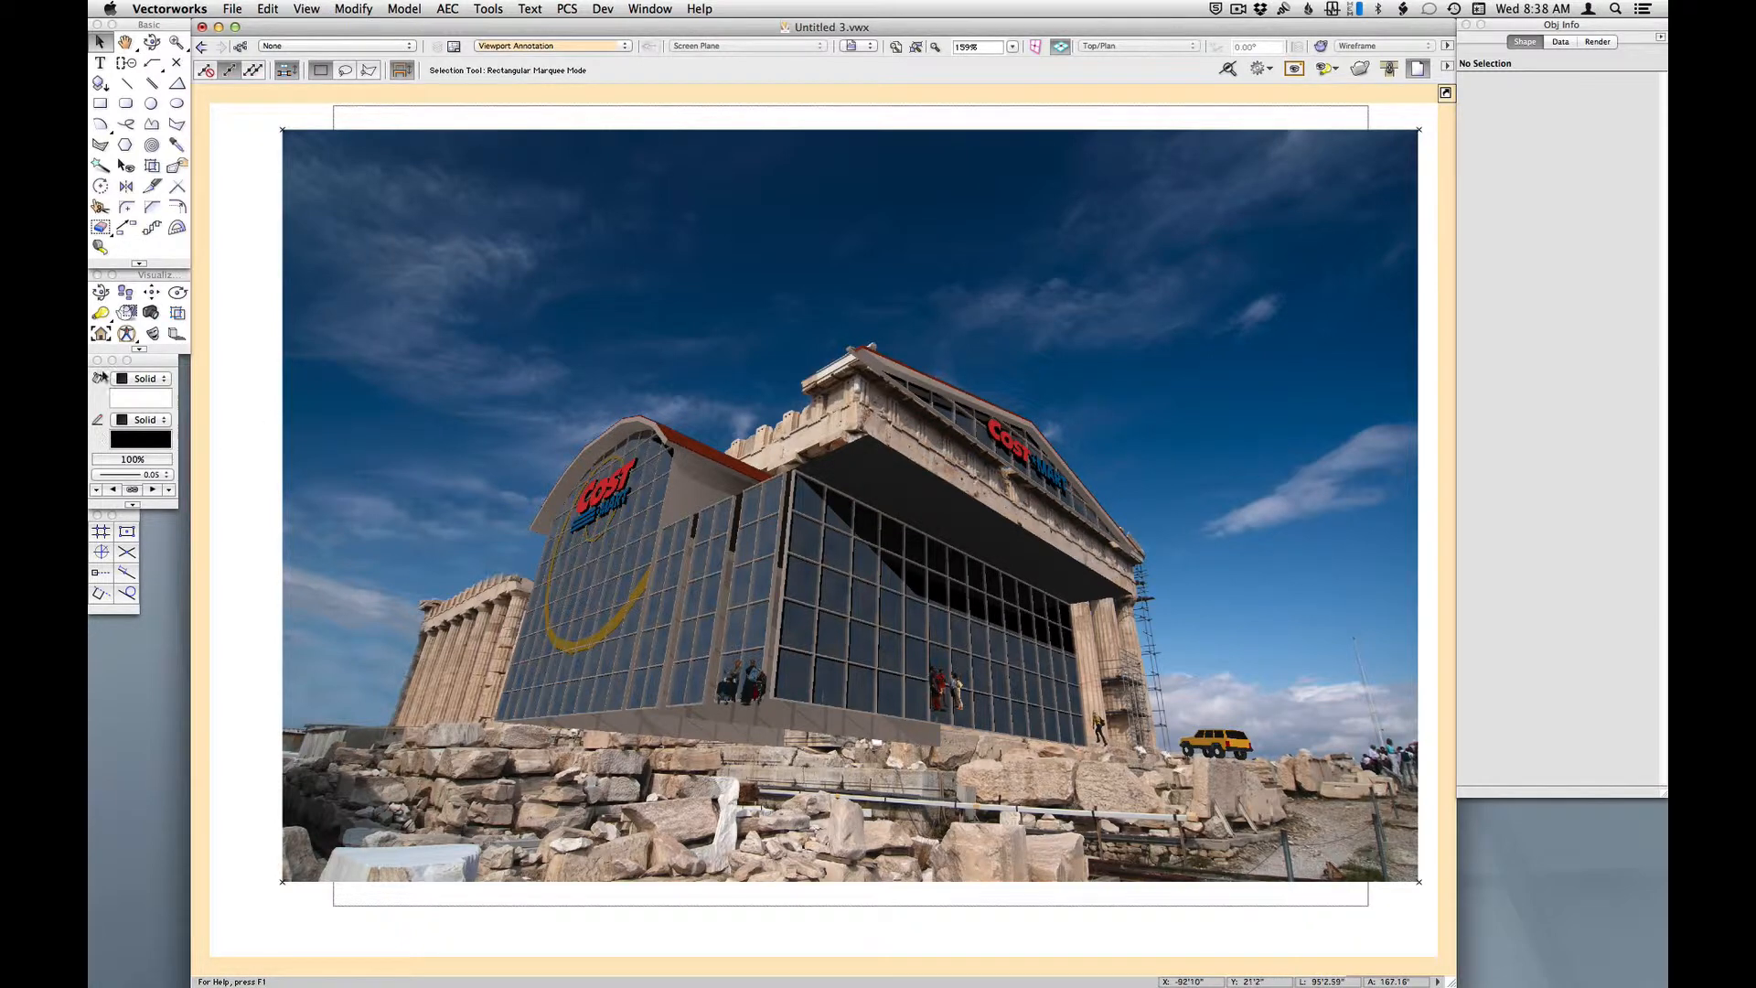
pyautogui.click(153, 334)
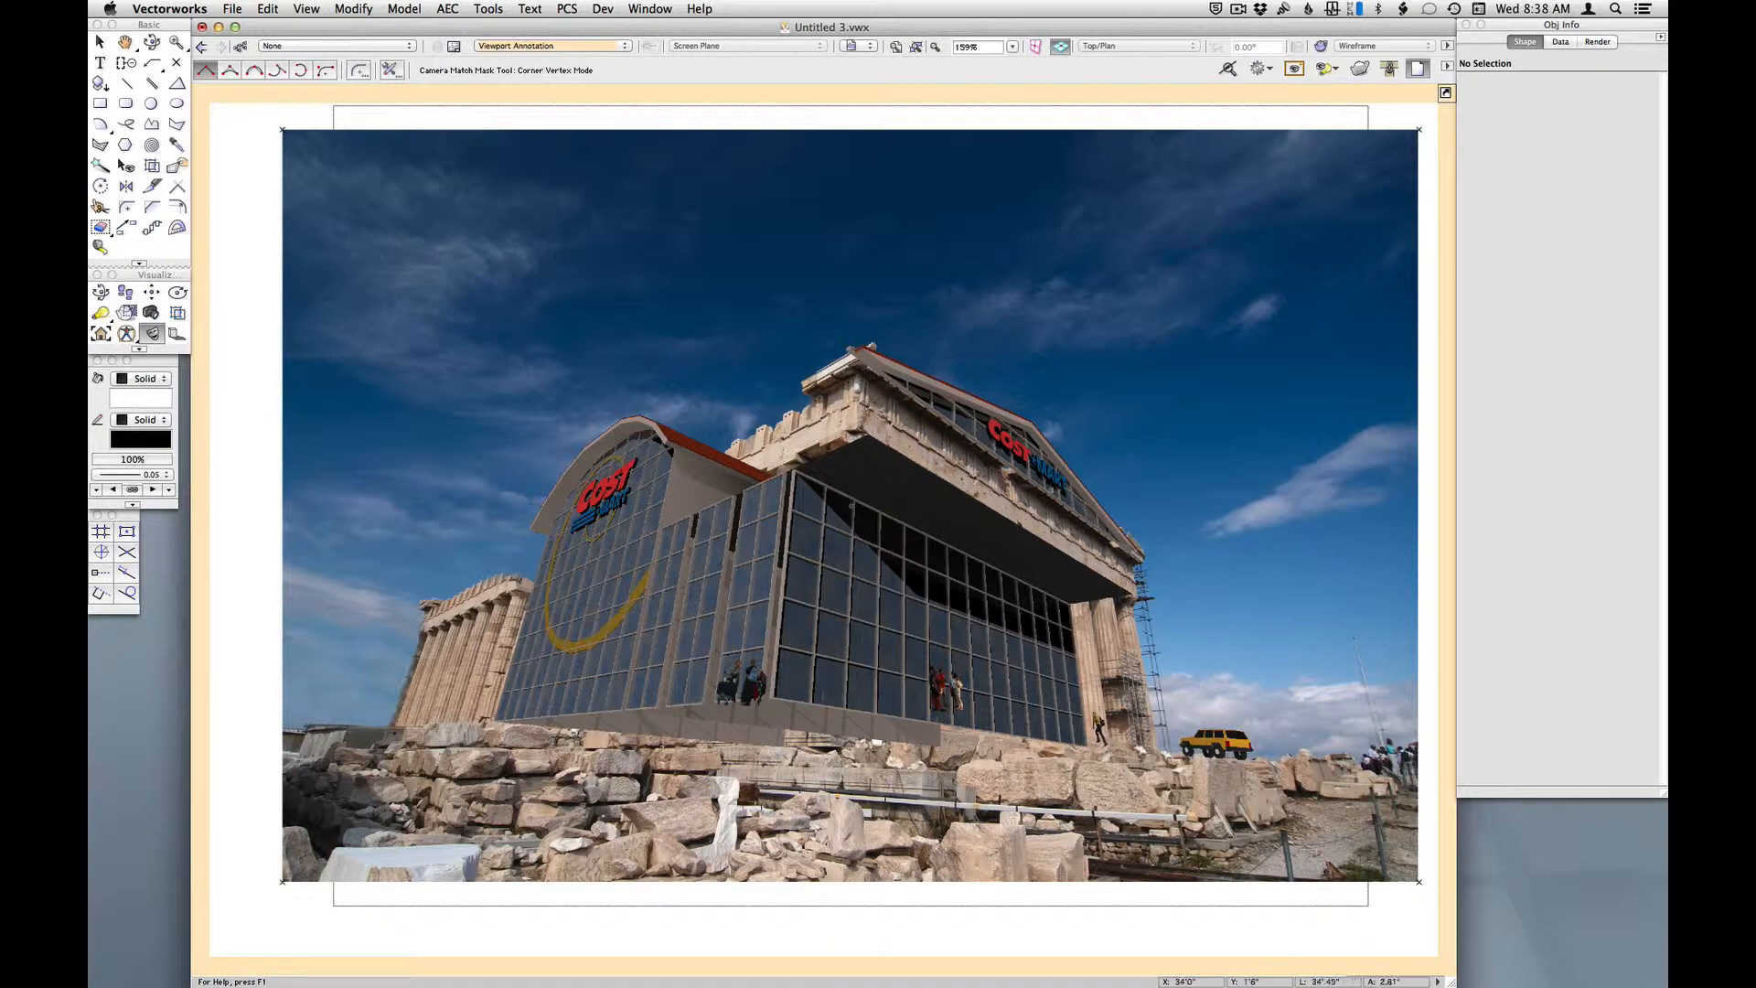
# - Try a four-point Camera Match mask over the temple's upper roof corner and the start of the red gable edge
pyautogui.scroll(3, 910, 340)
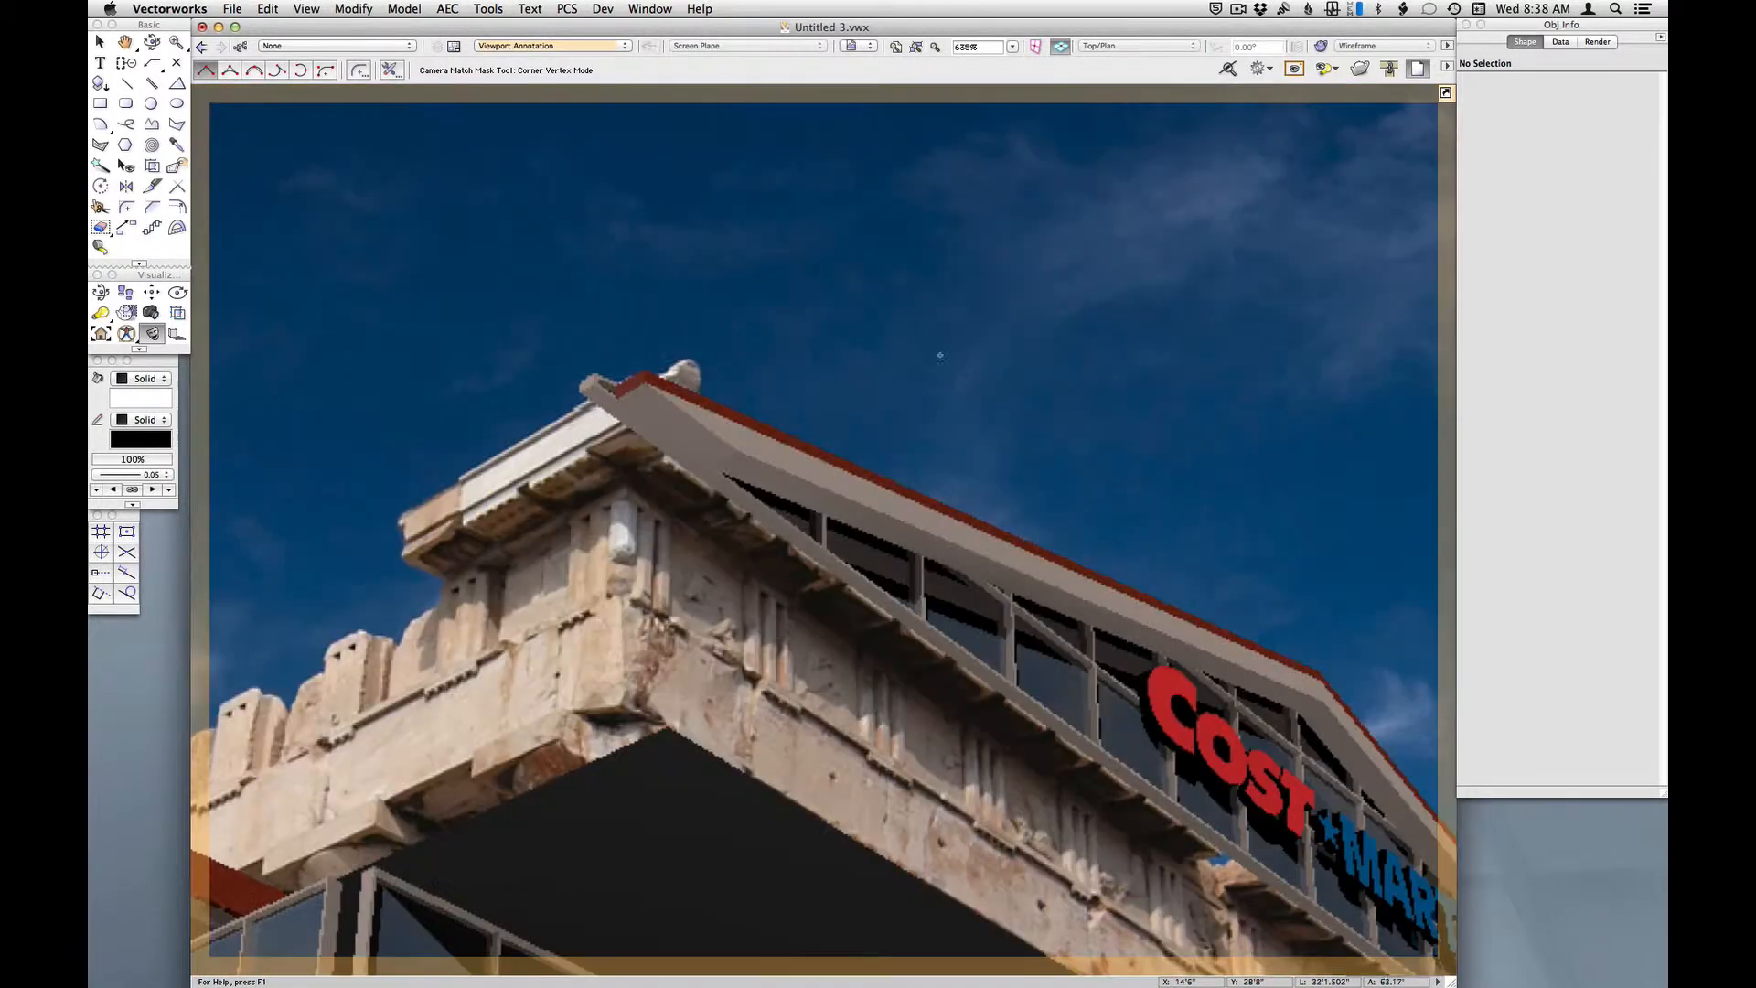
pyautogui.click(529, 297)
pyautogui.click(817, 265)
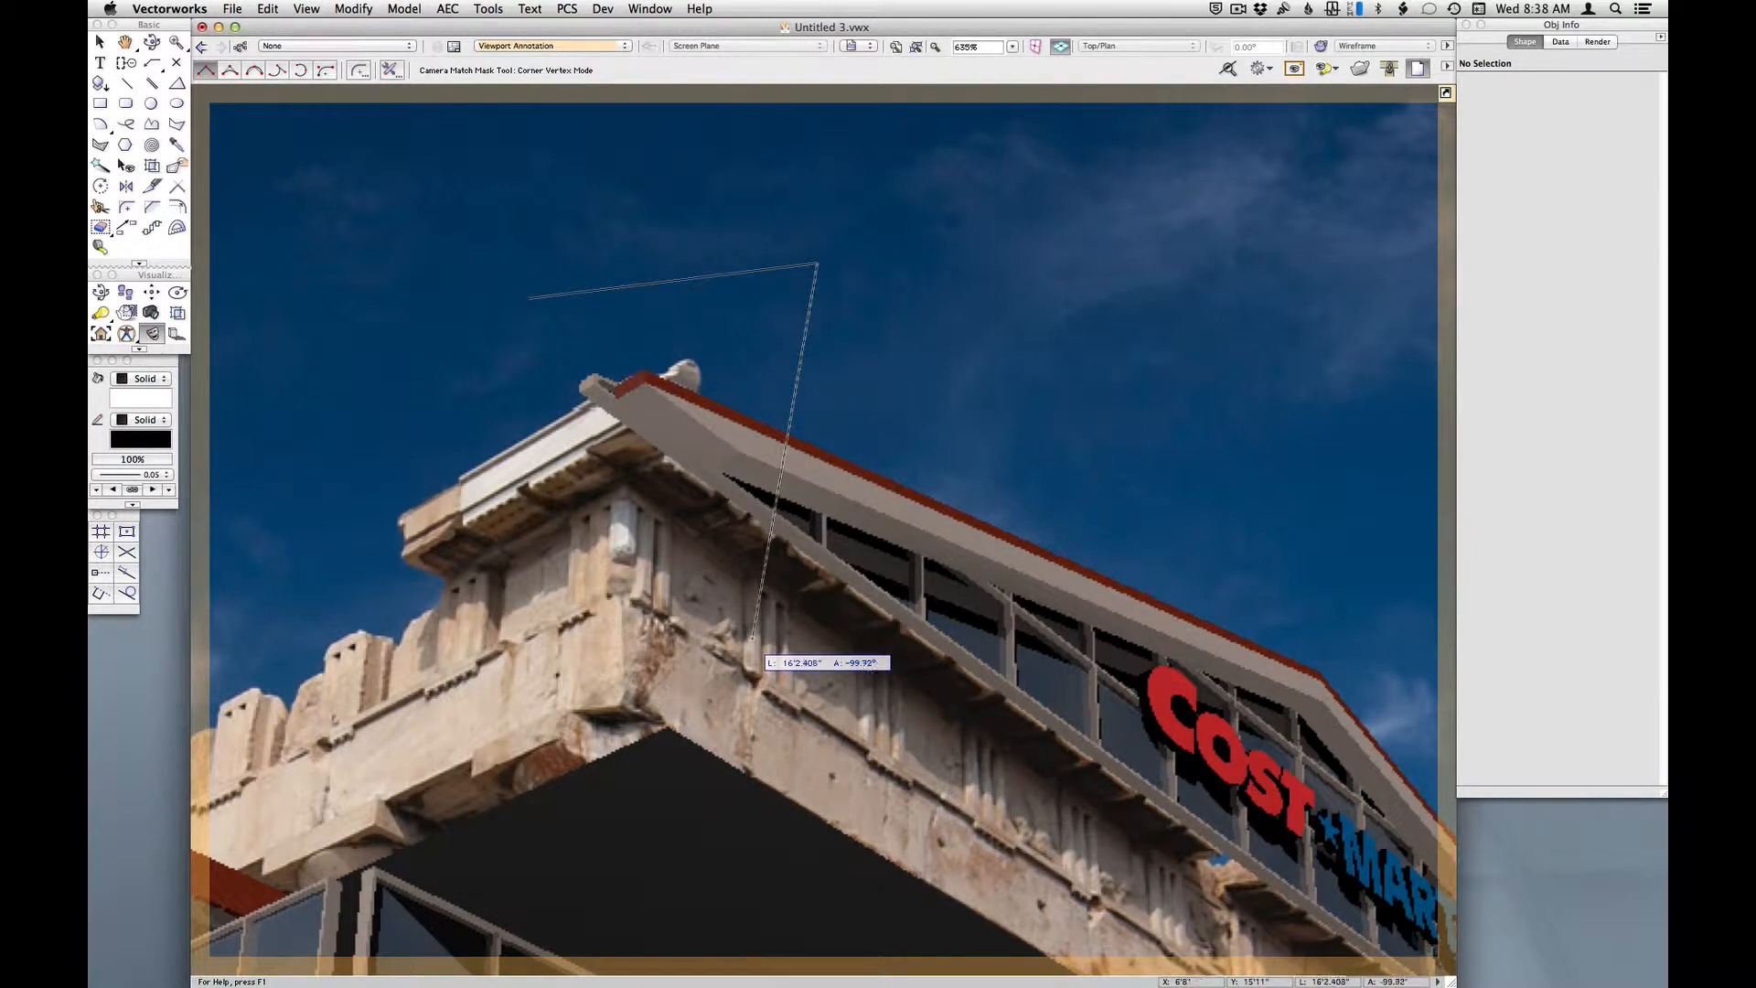
pyautogui.click(752, 638)
pyautogui.doubleClick(515, 459)
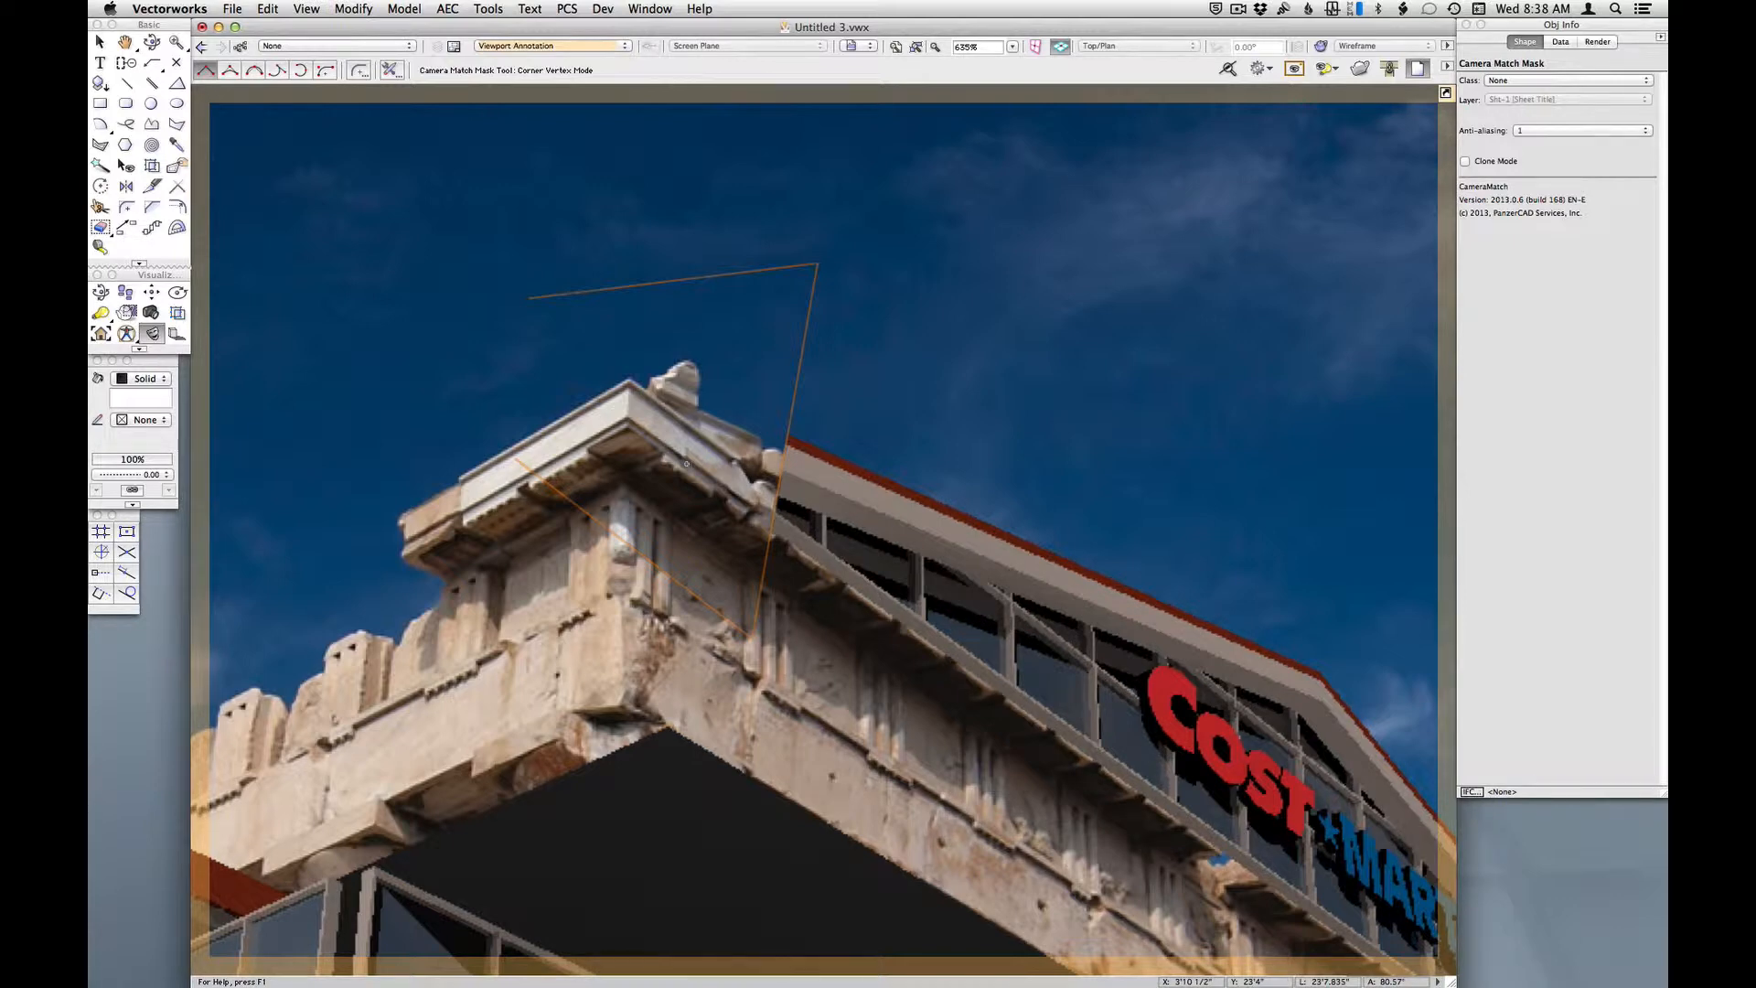
pyautogui.doubleClick(686, 463)
# - Draw a rough four-sided mask over the near half of the Cost Mart gable, from the sky down to the stone frieze
pyautogui.scroll(-2, 463, 458)
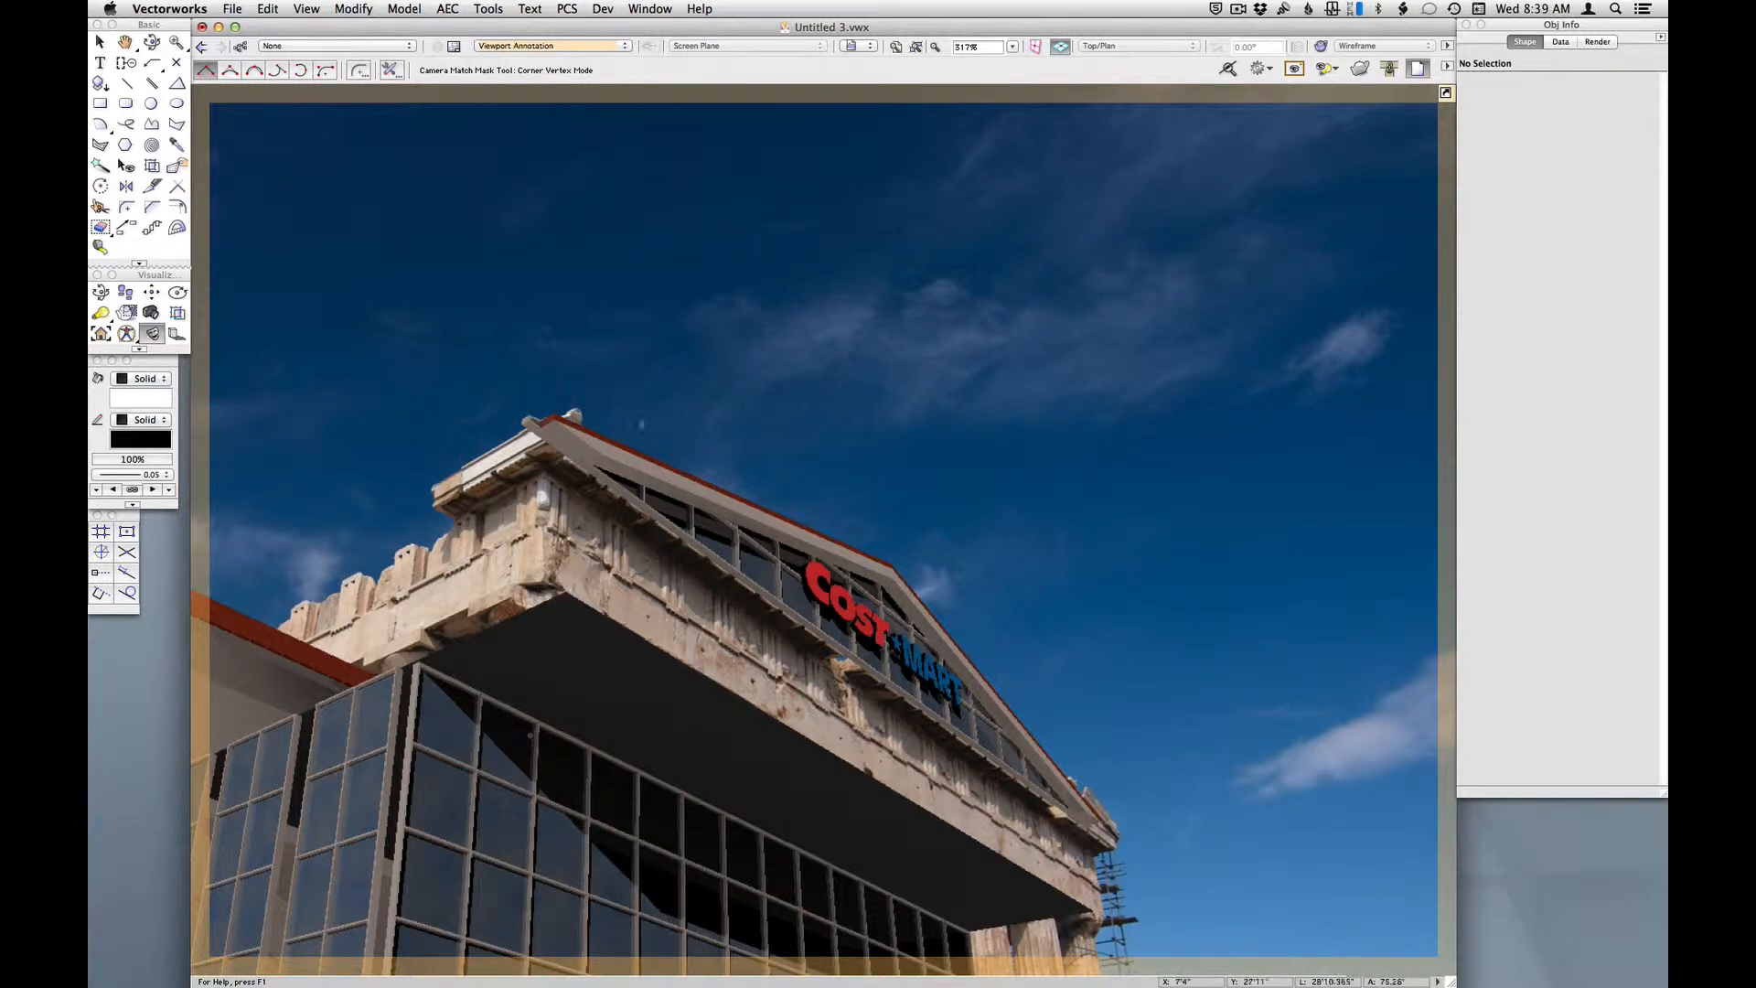
pyautogui.click(494, 357)
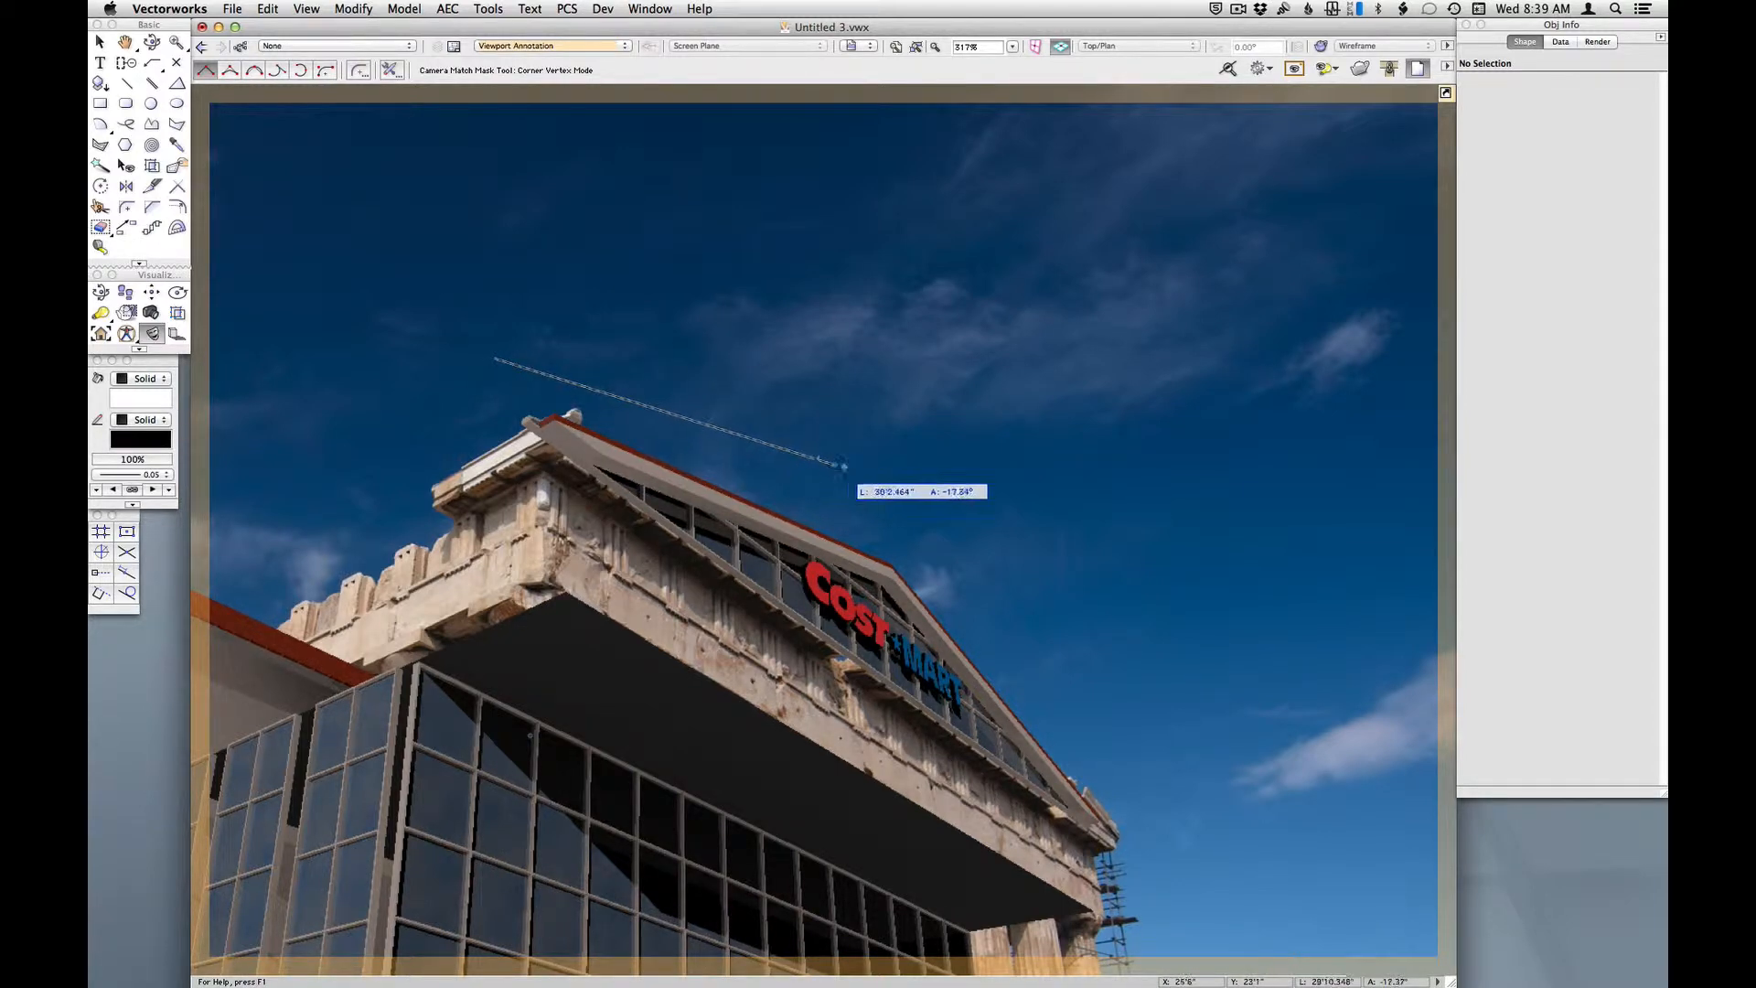
pyautogui.click(869, 474)
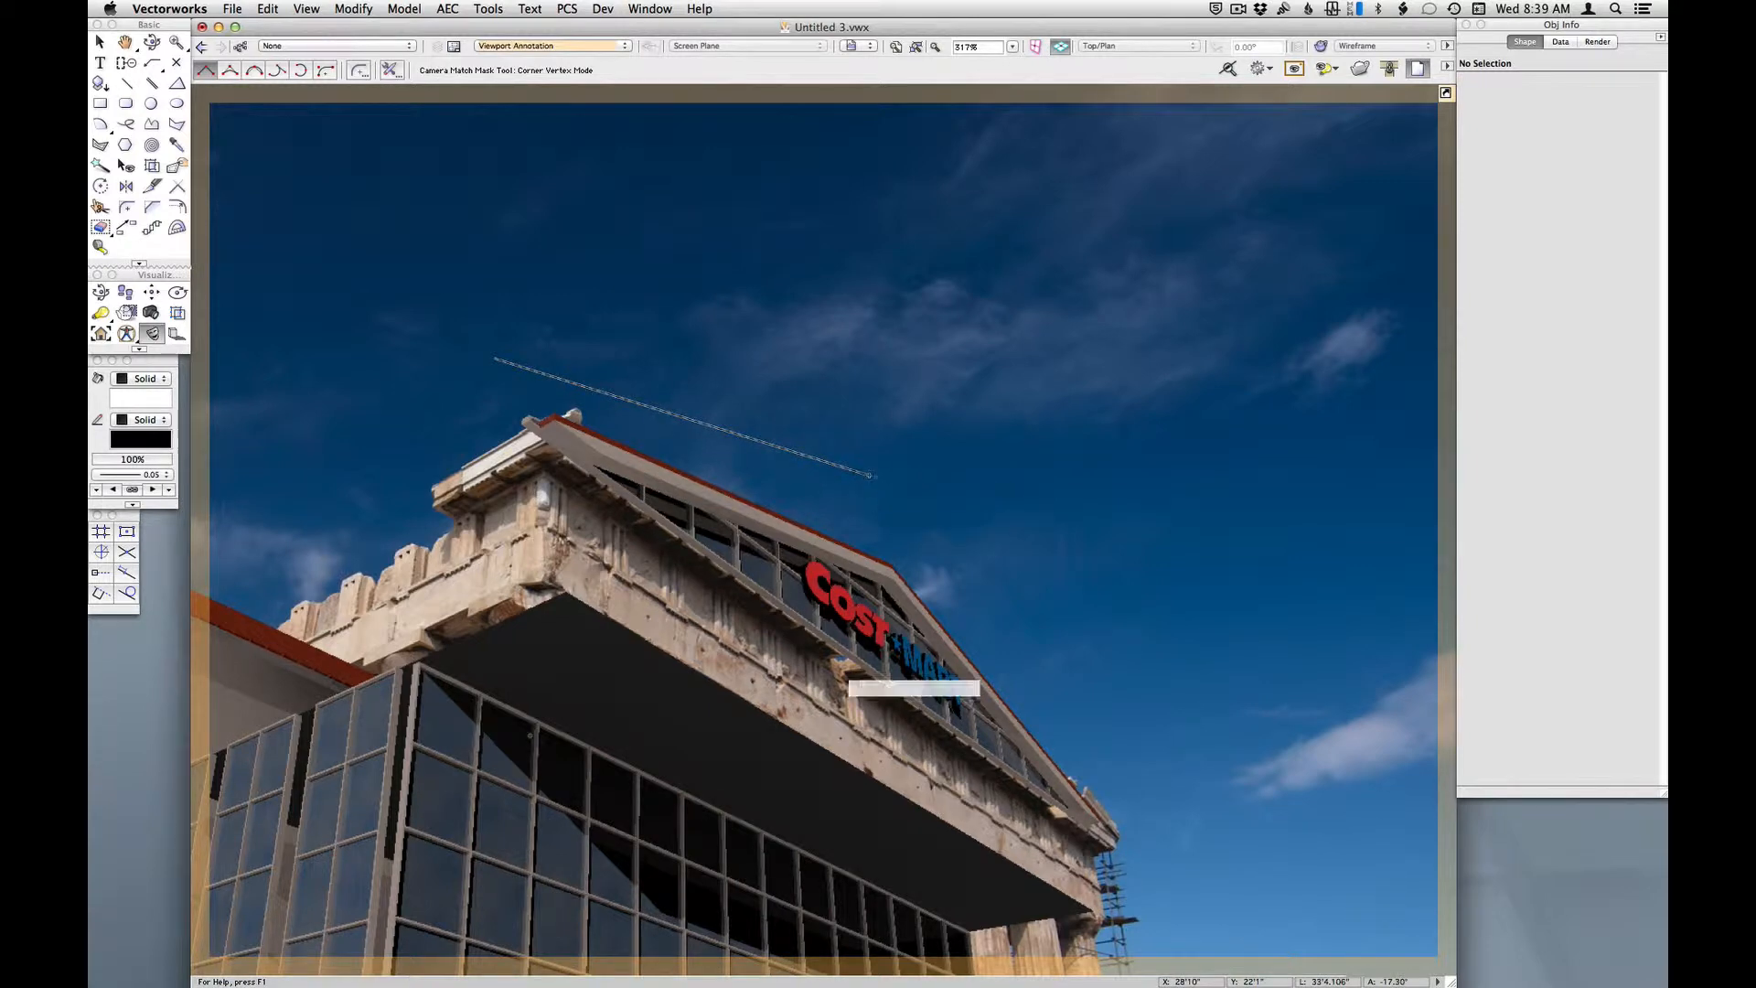
pyautogui.click(834, 727)
pyautogui.click(463, 462)
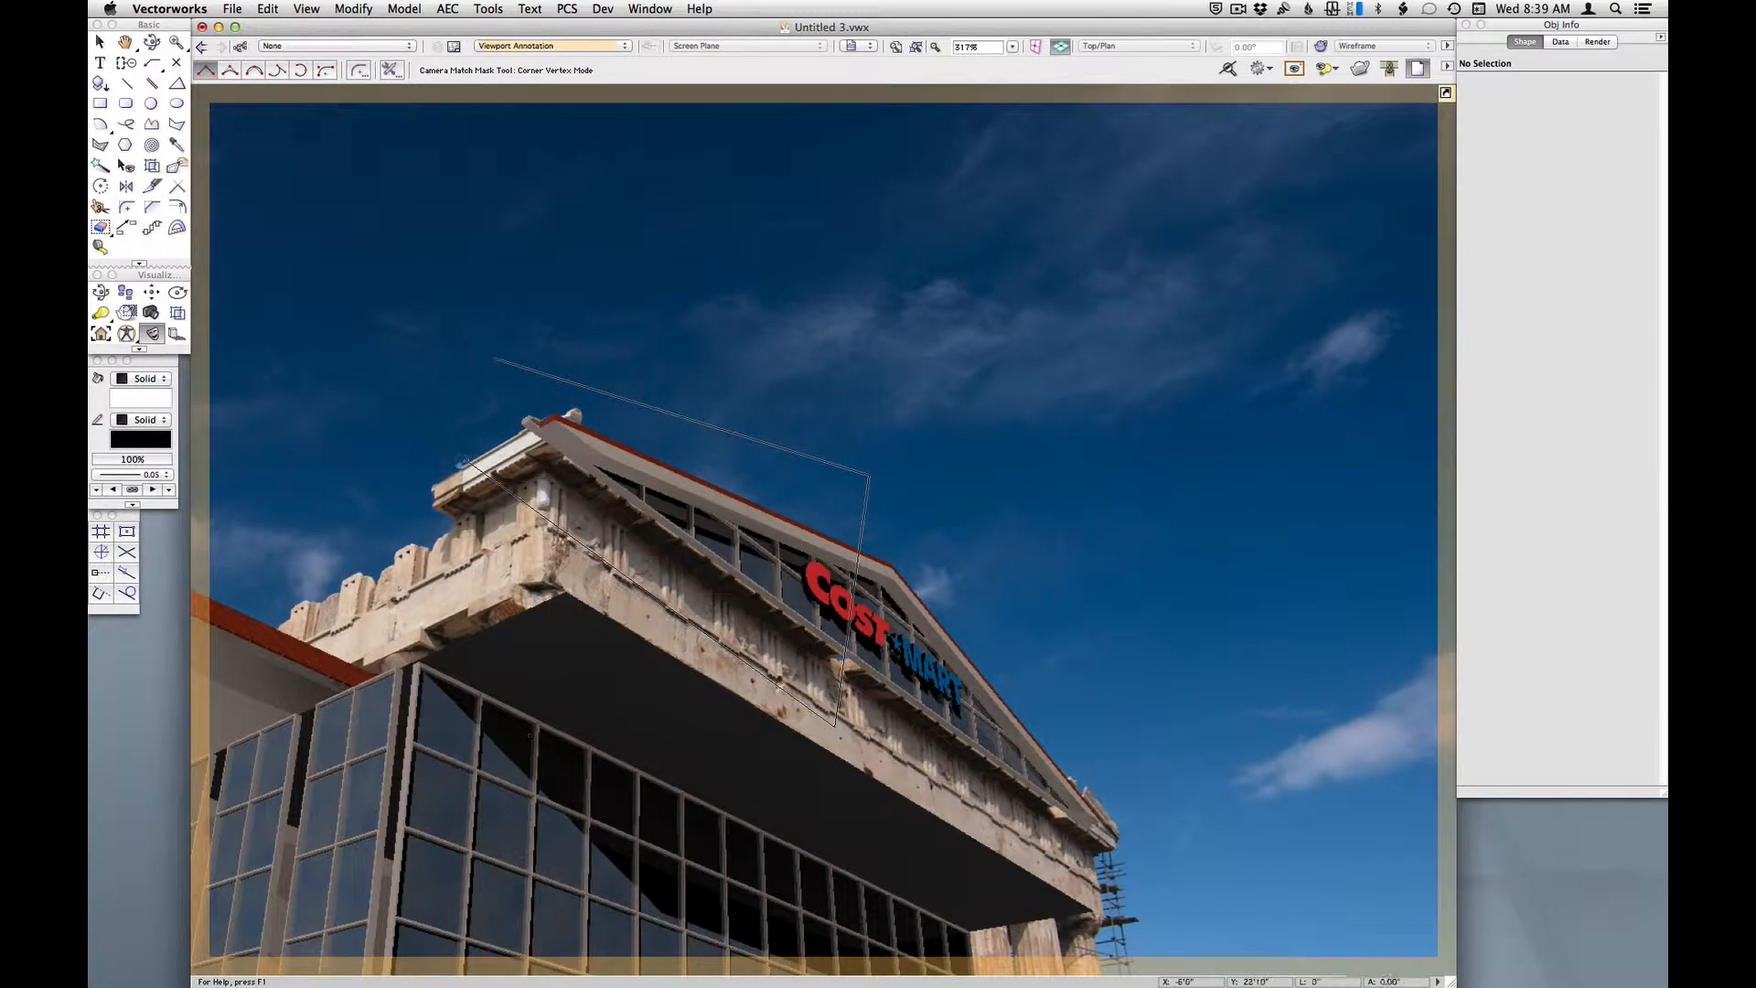
pyautogui.doubleClick(461, 465)
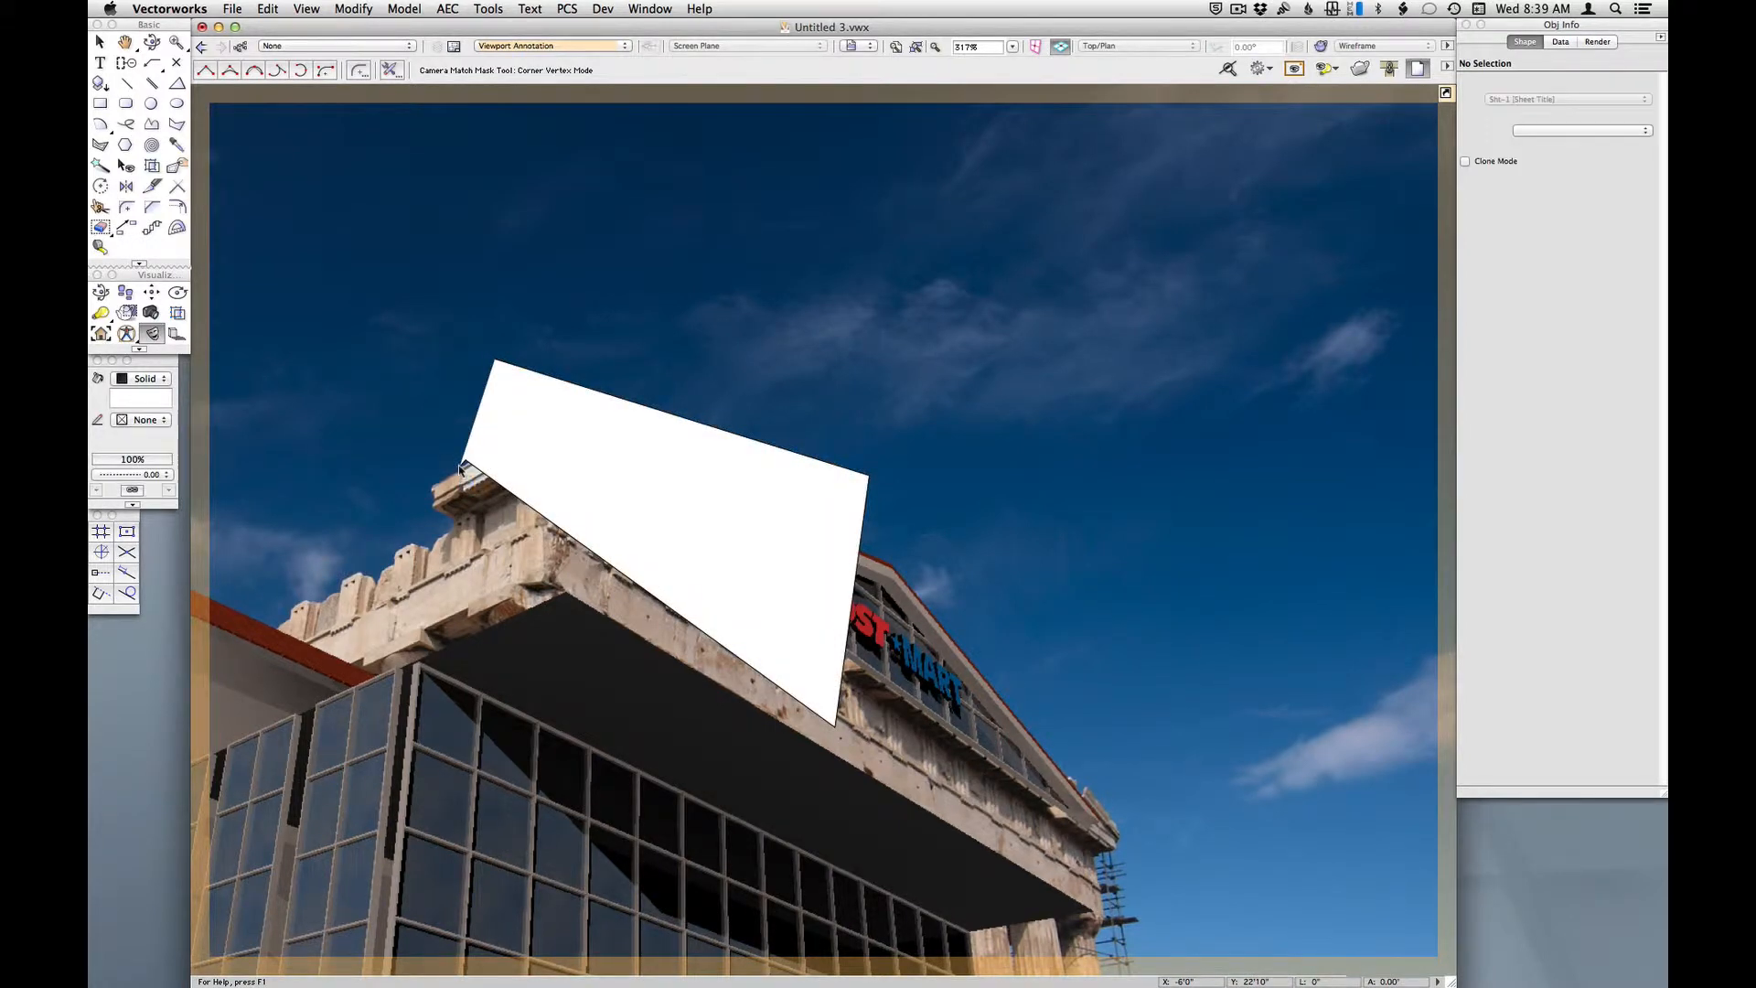
pyautogui.press('x')
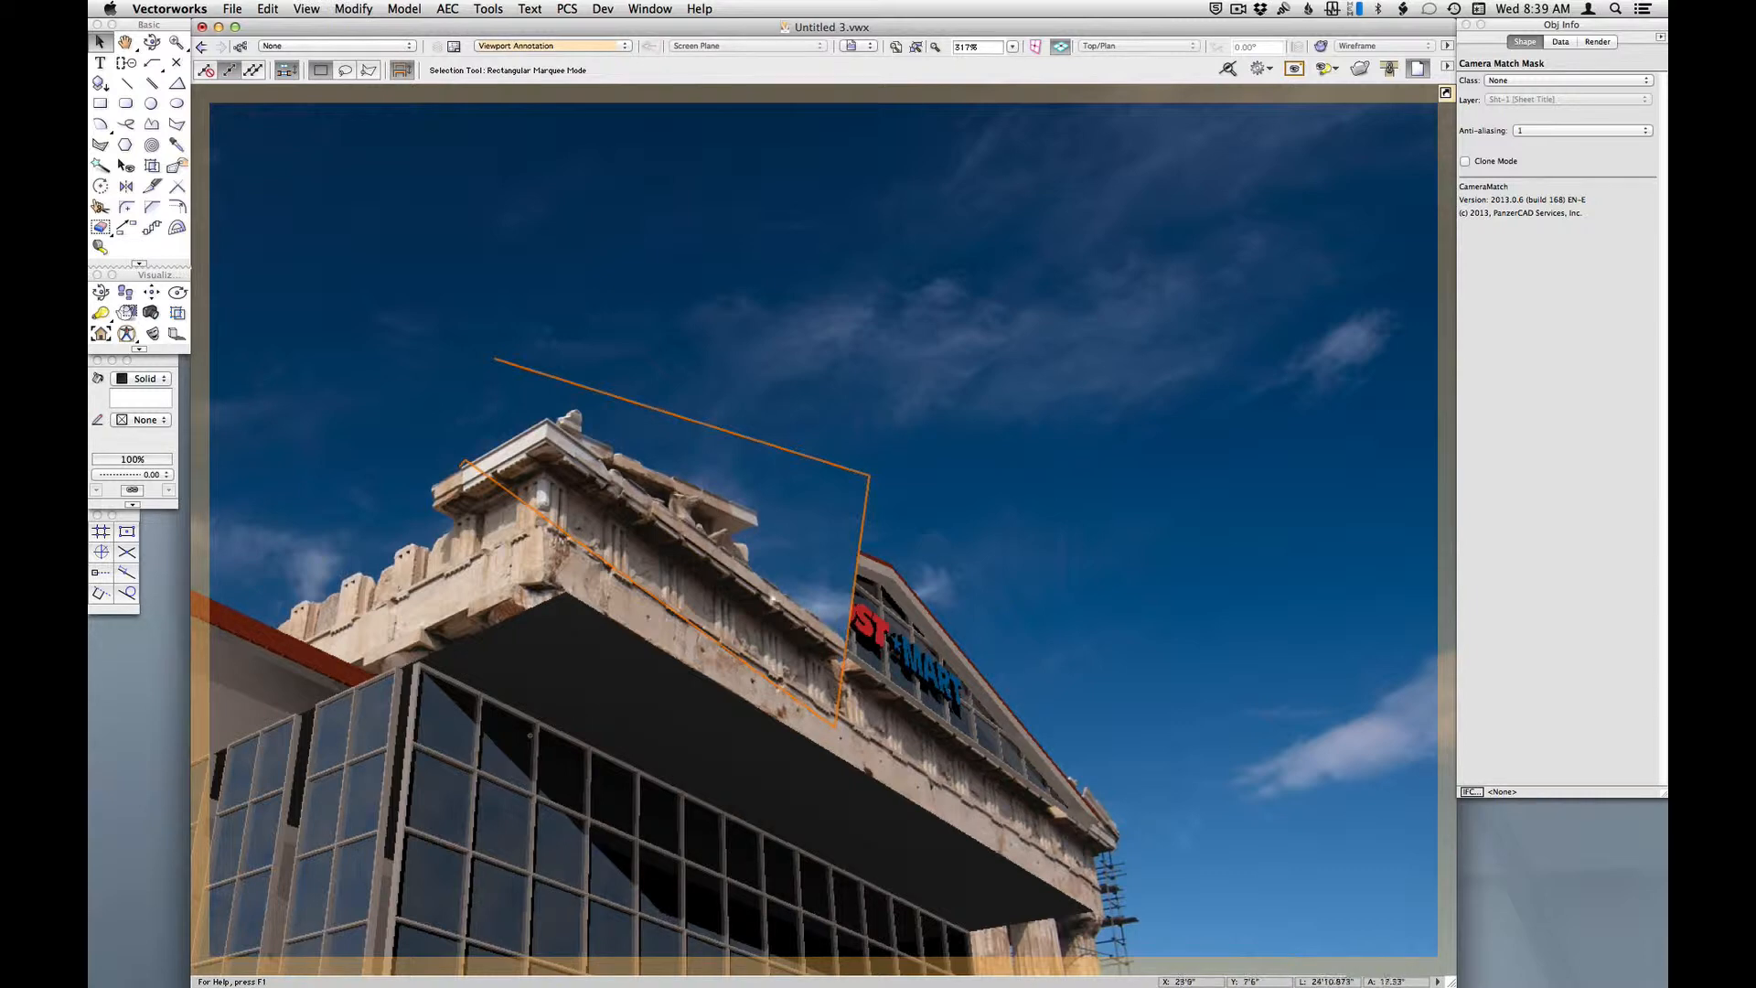
# - Start a detailed Camera Match mask along the cornice's upper edge, over its corner peak, to the base of the stone ornament
pyautogui.scroll(2, 555, 446)
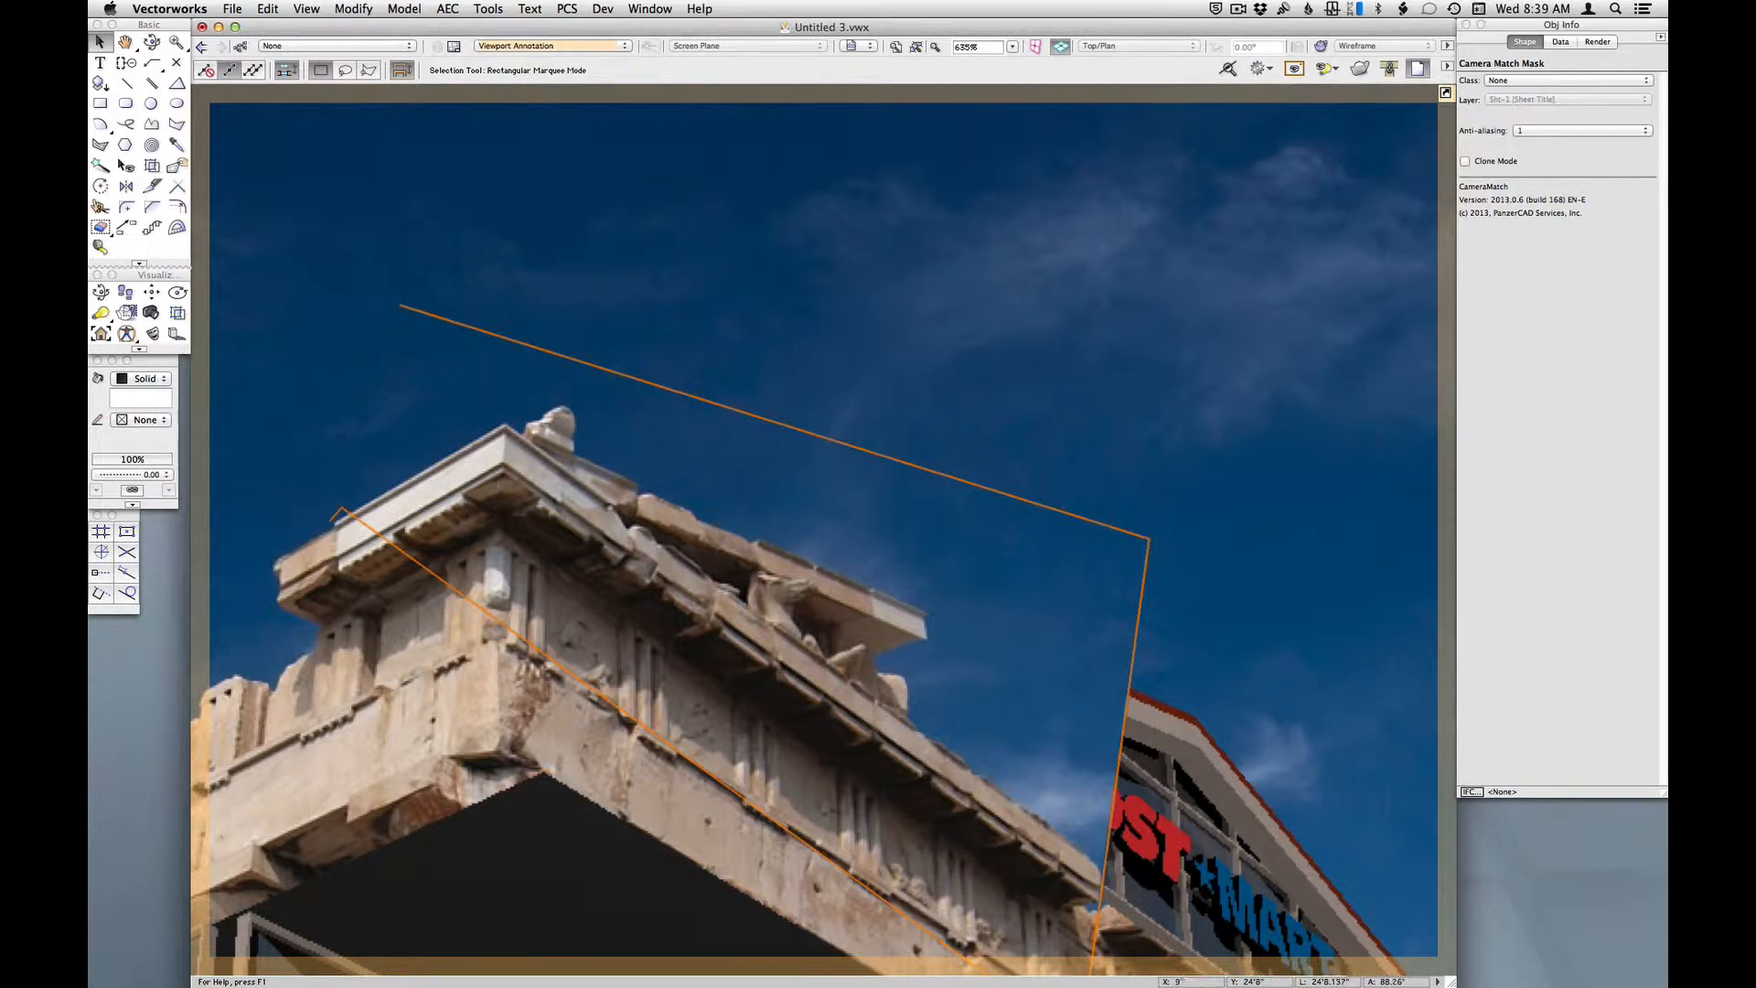
pyautogui.click(151, 333)
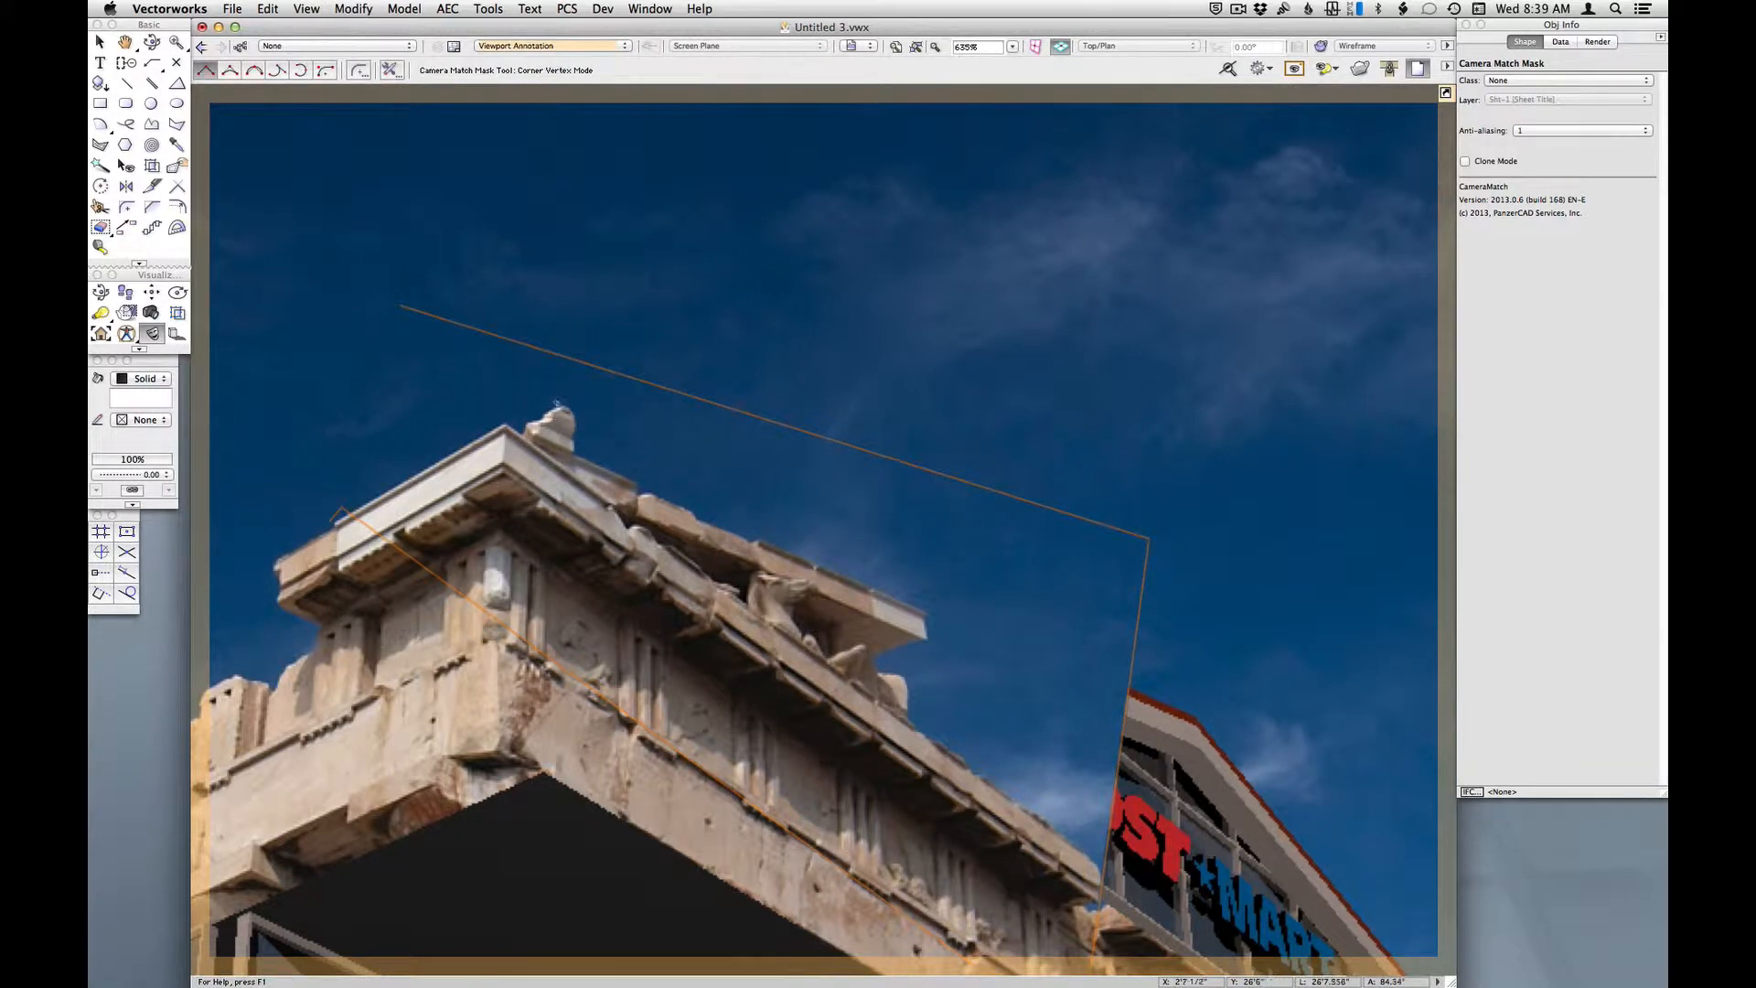
pyautogui.scroll(1, 556, 402)
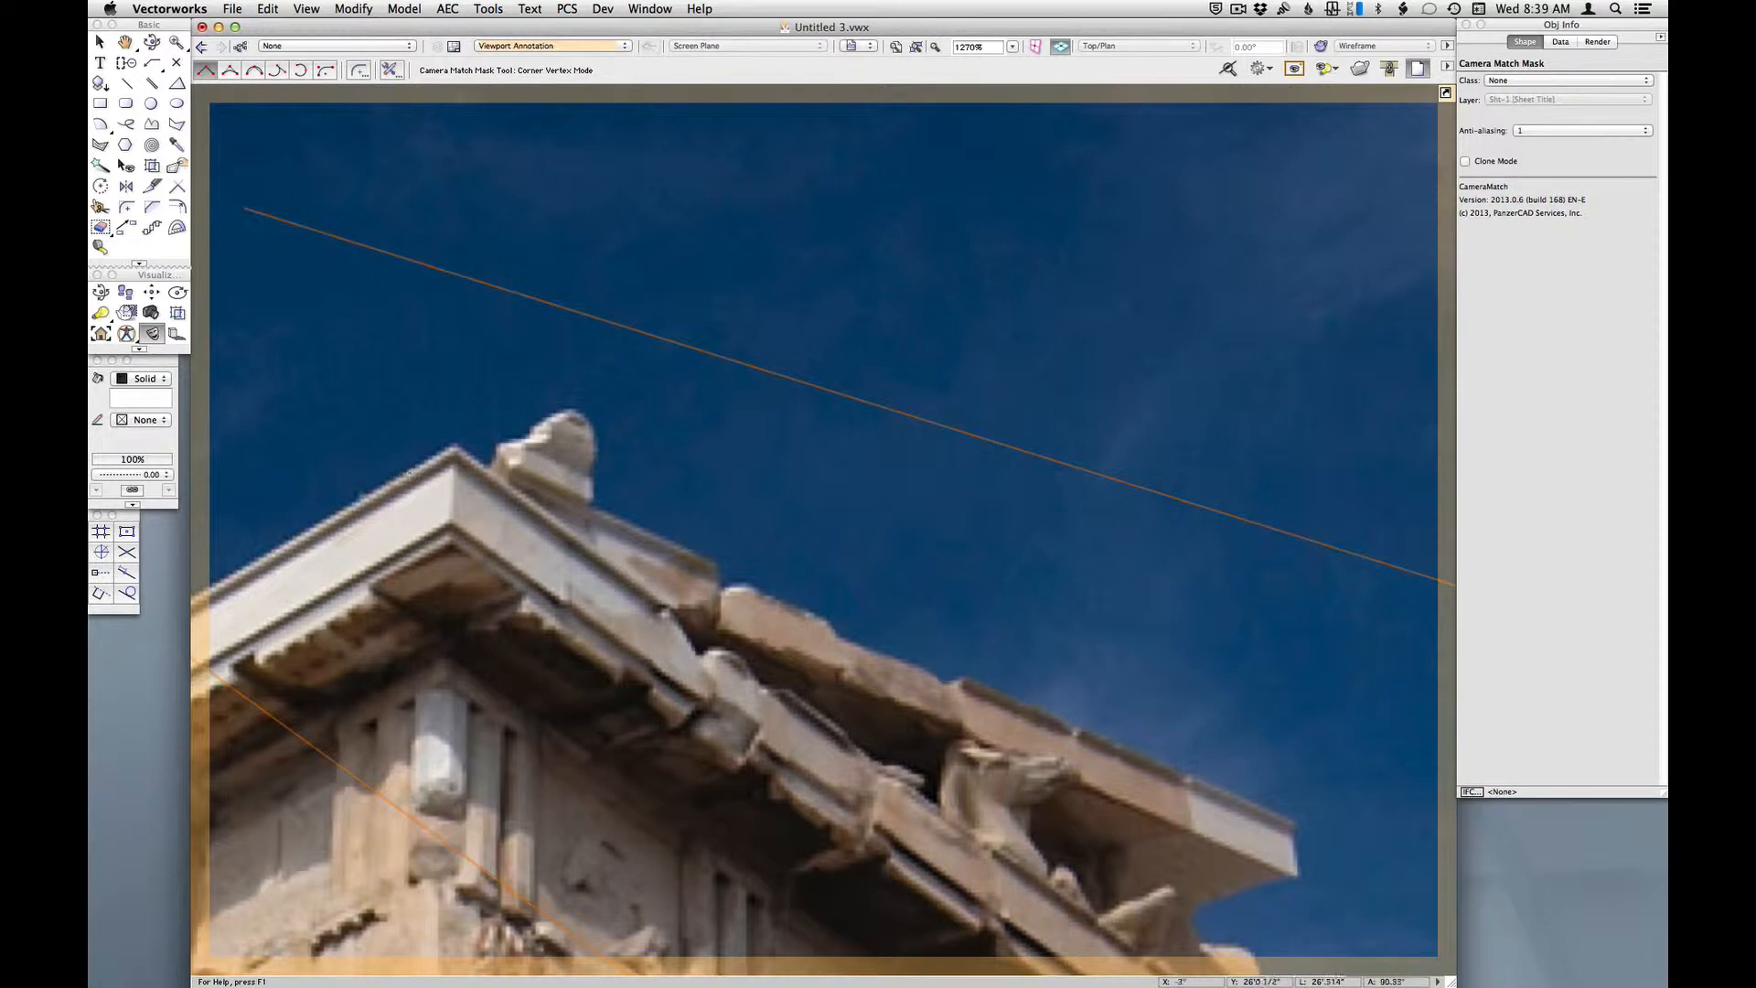
pyautogui.click(306, 535)
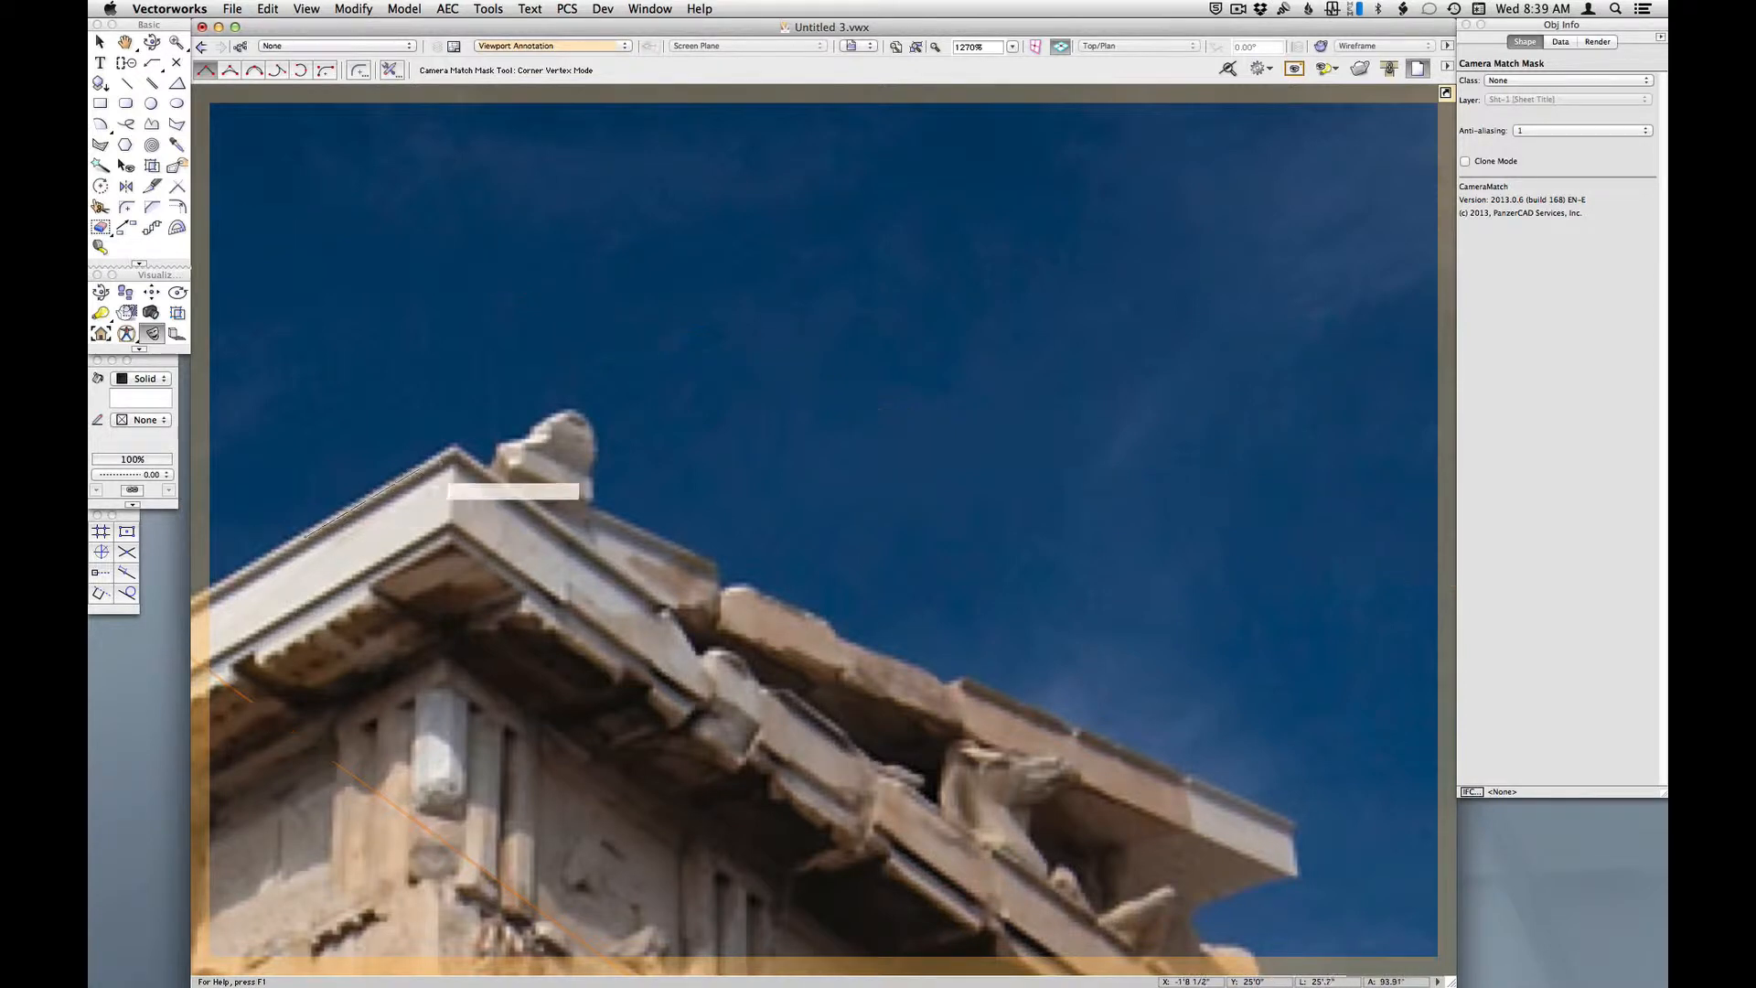
pyautogui.click(454, 448)
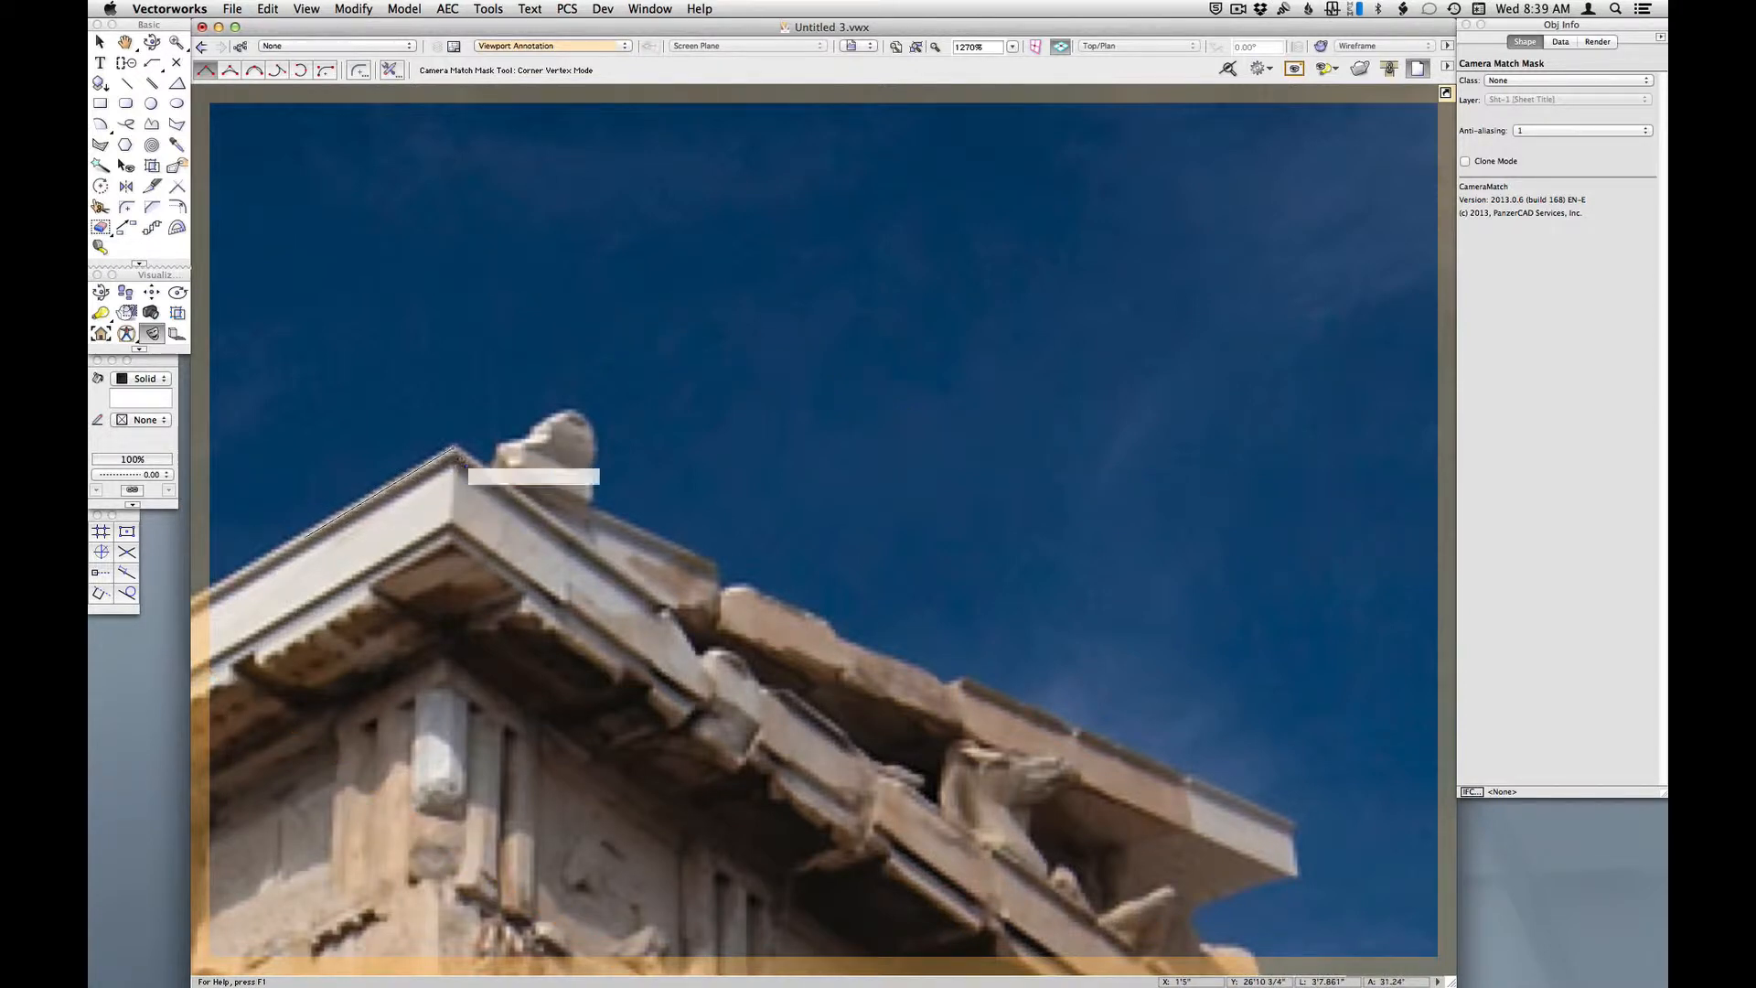
pyautogui.click(492, 473)
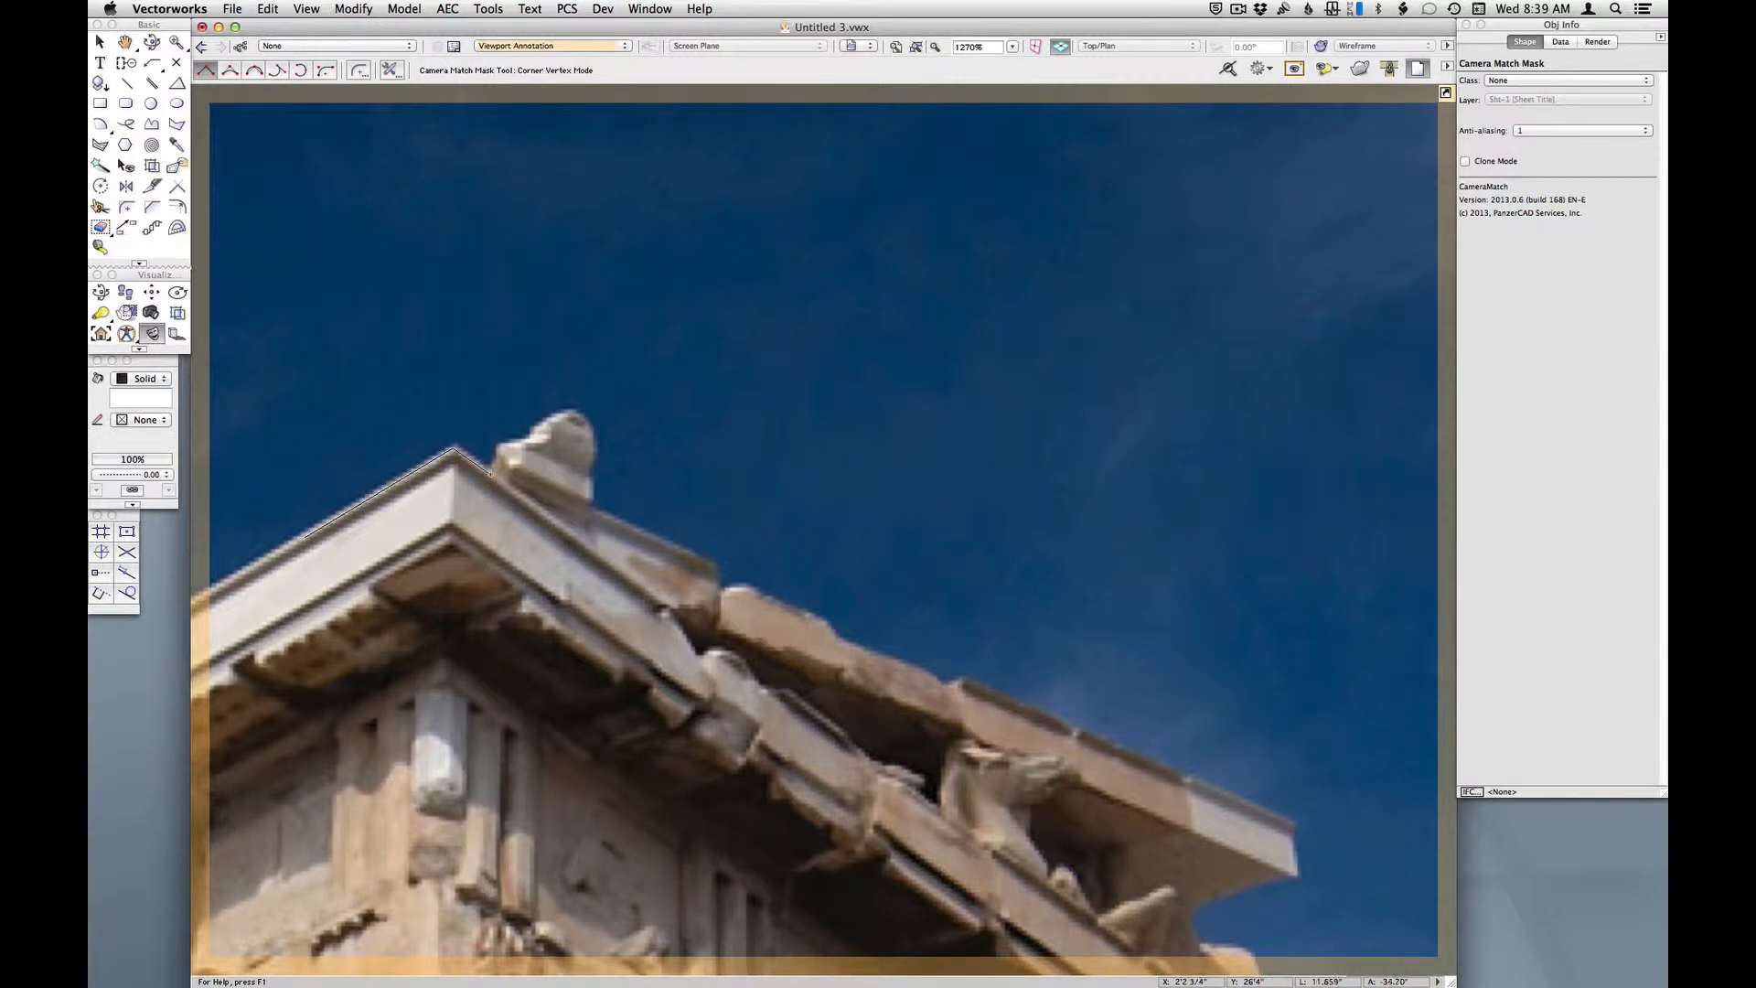
# - Trace the mask outline up and over the rounded stone ornament and back down to the sloping roof edge
pyautogui.click(498, 447)
pyautogui.click(531, 441)
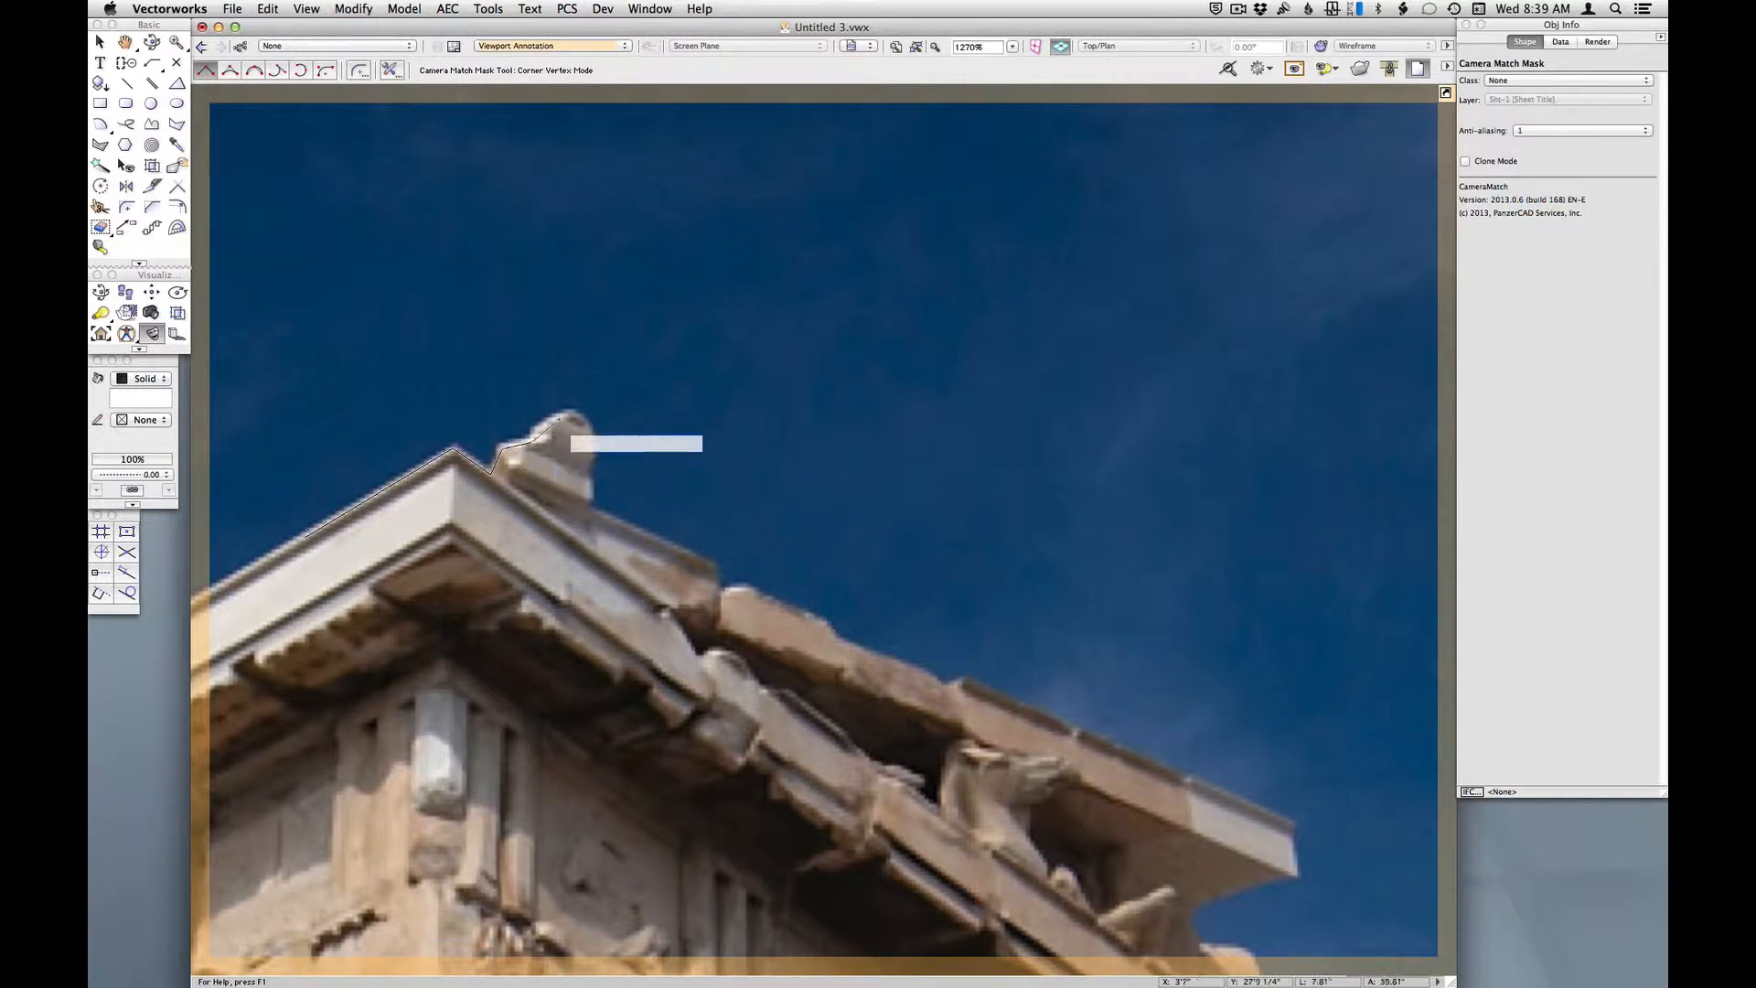
pyautogui.click(560, 418)
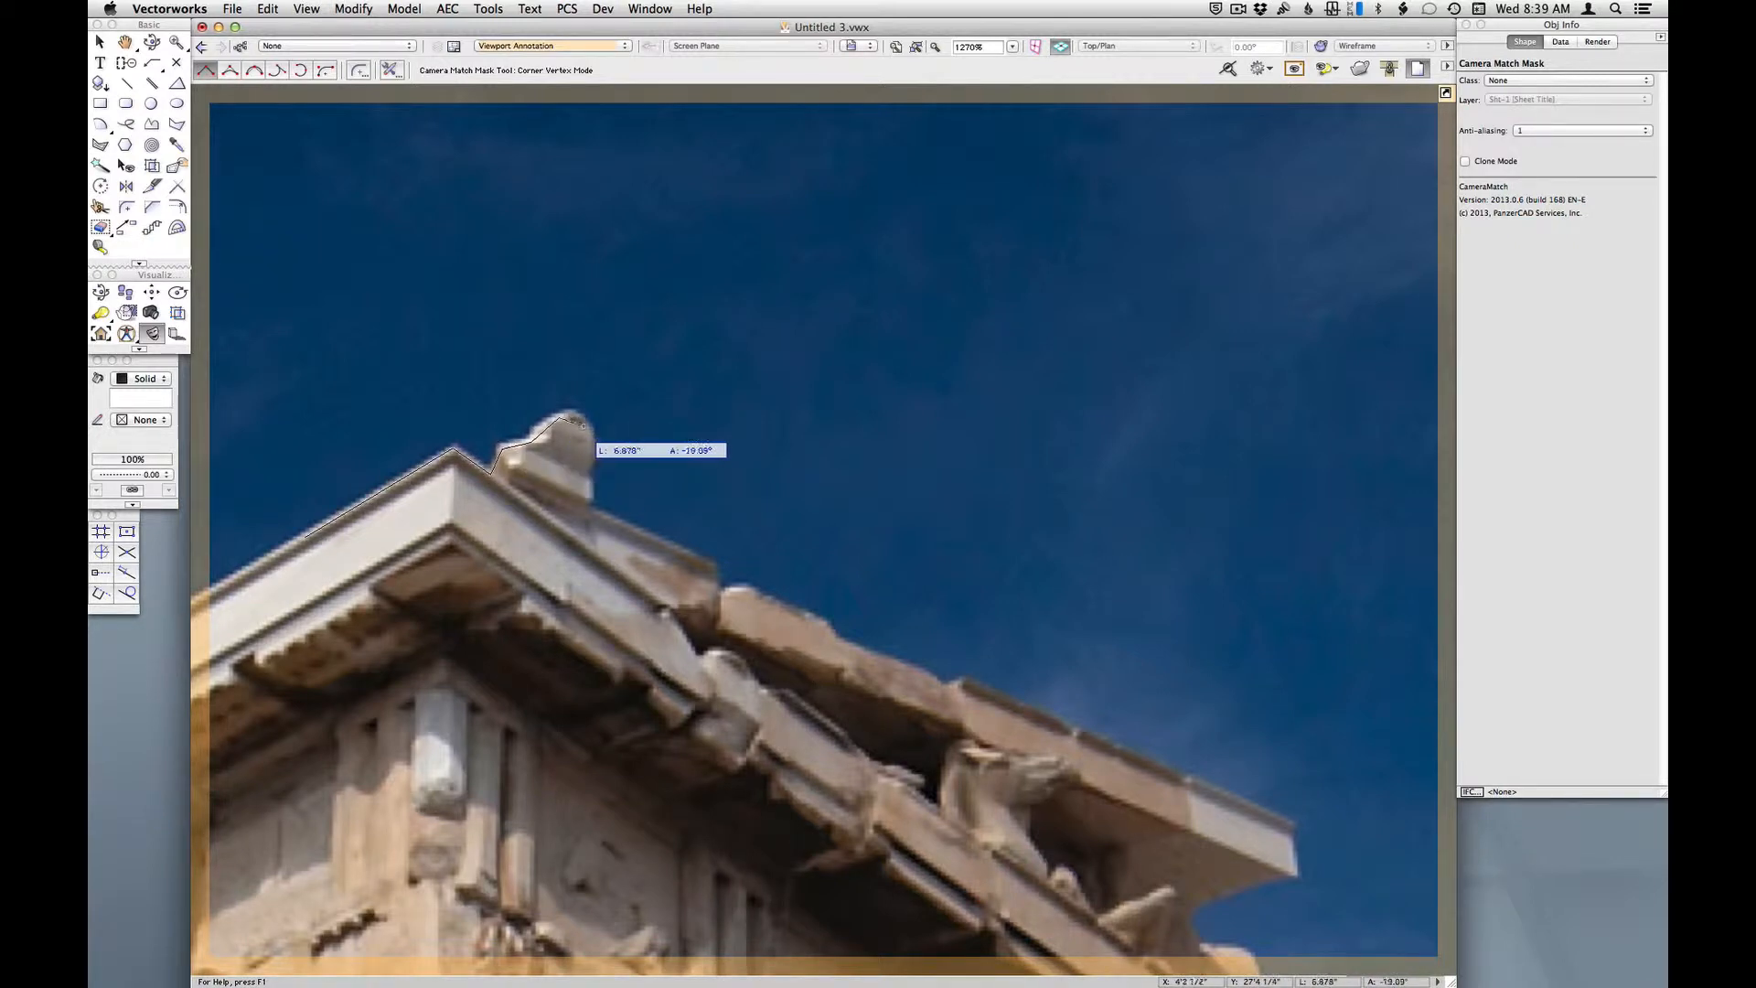
pyautogui.click(580, 423)
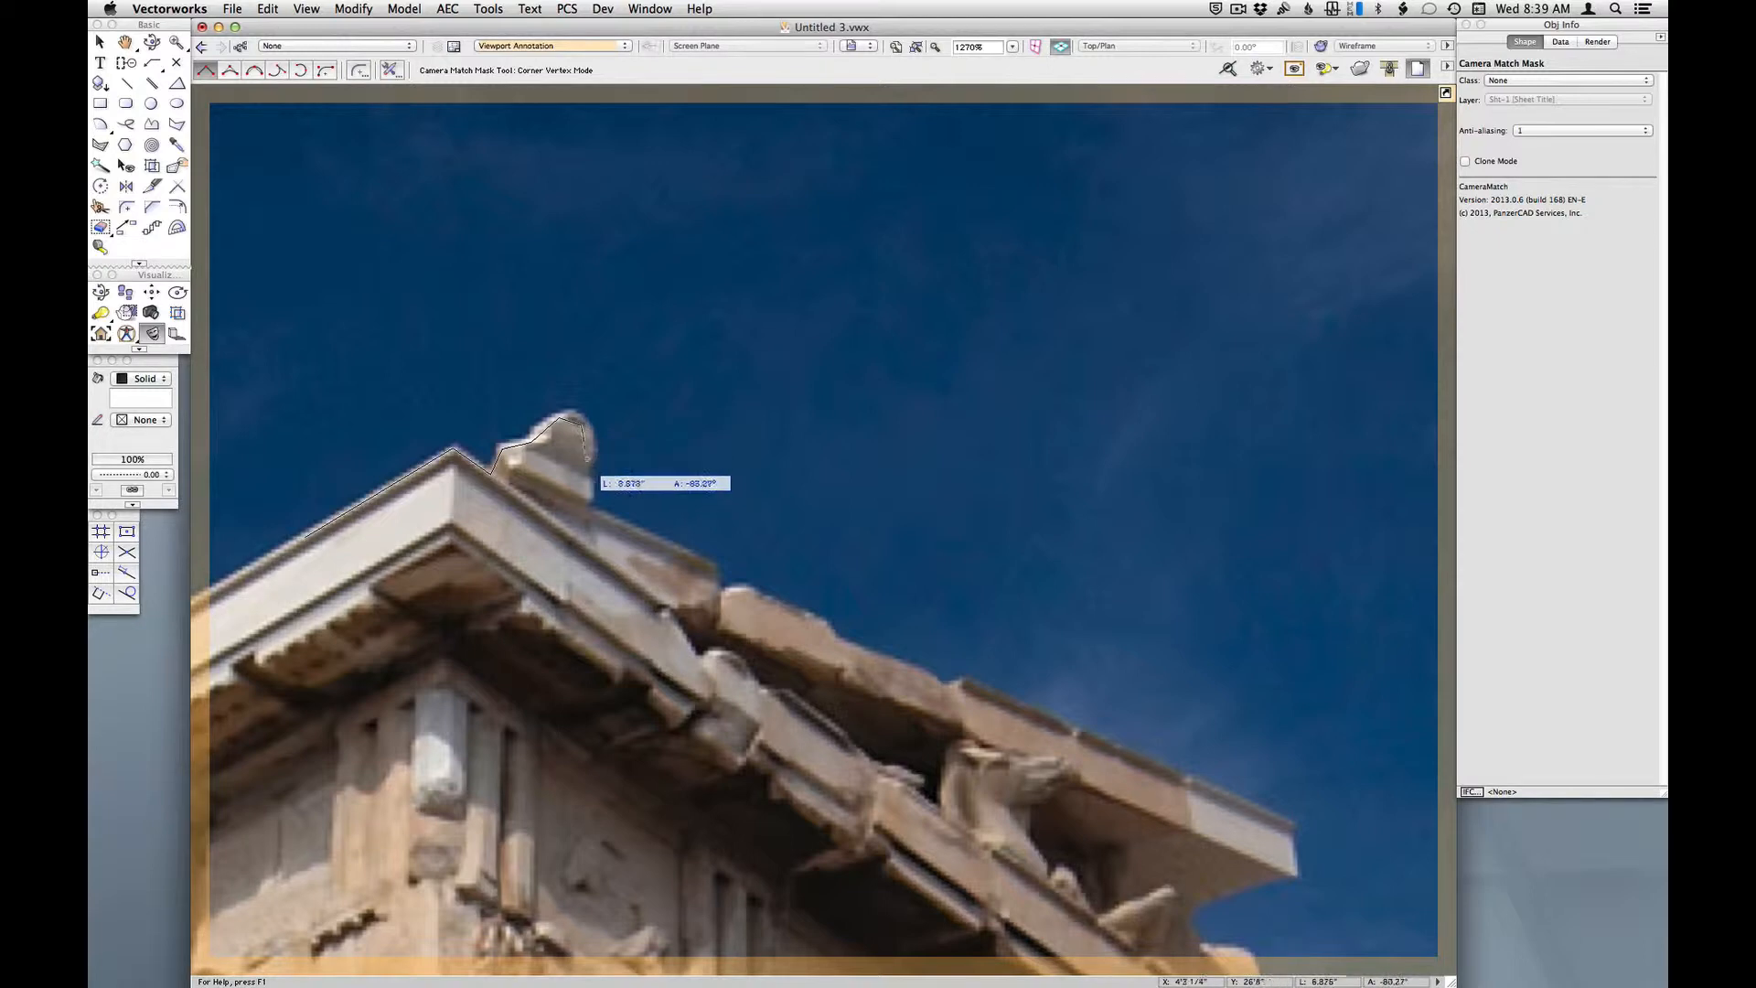
pyautogui.click(587, 452)
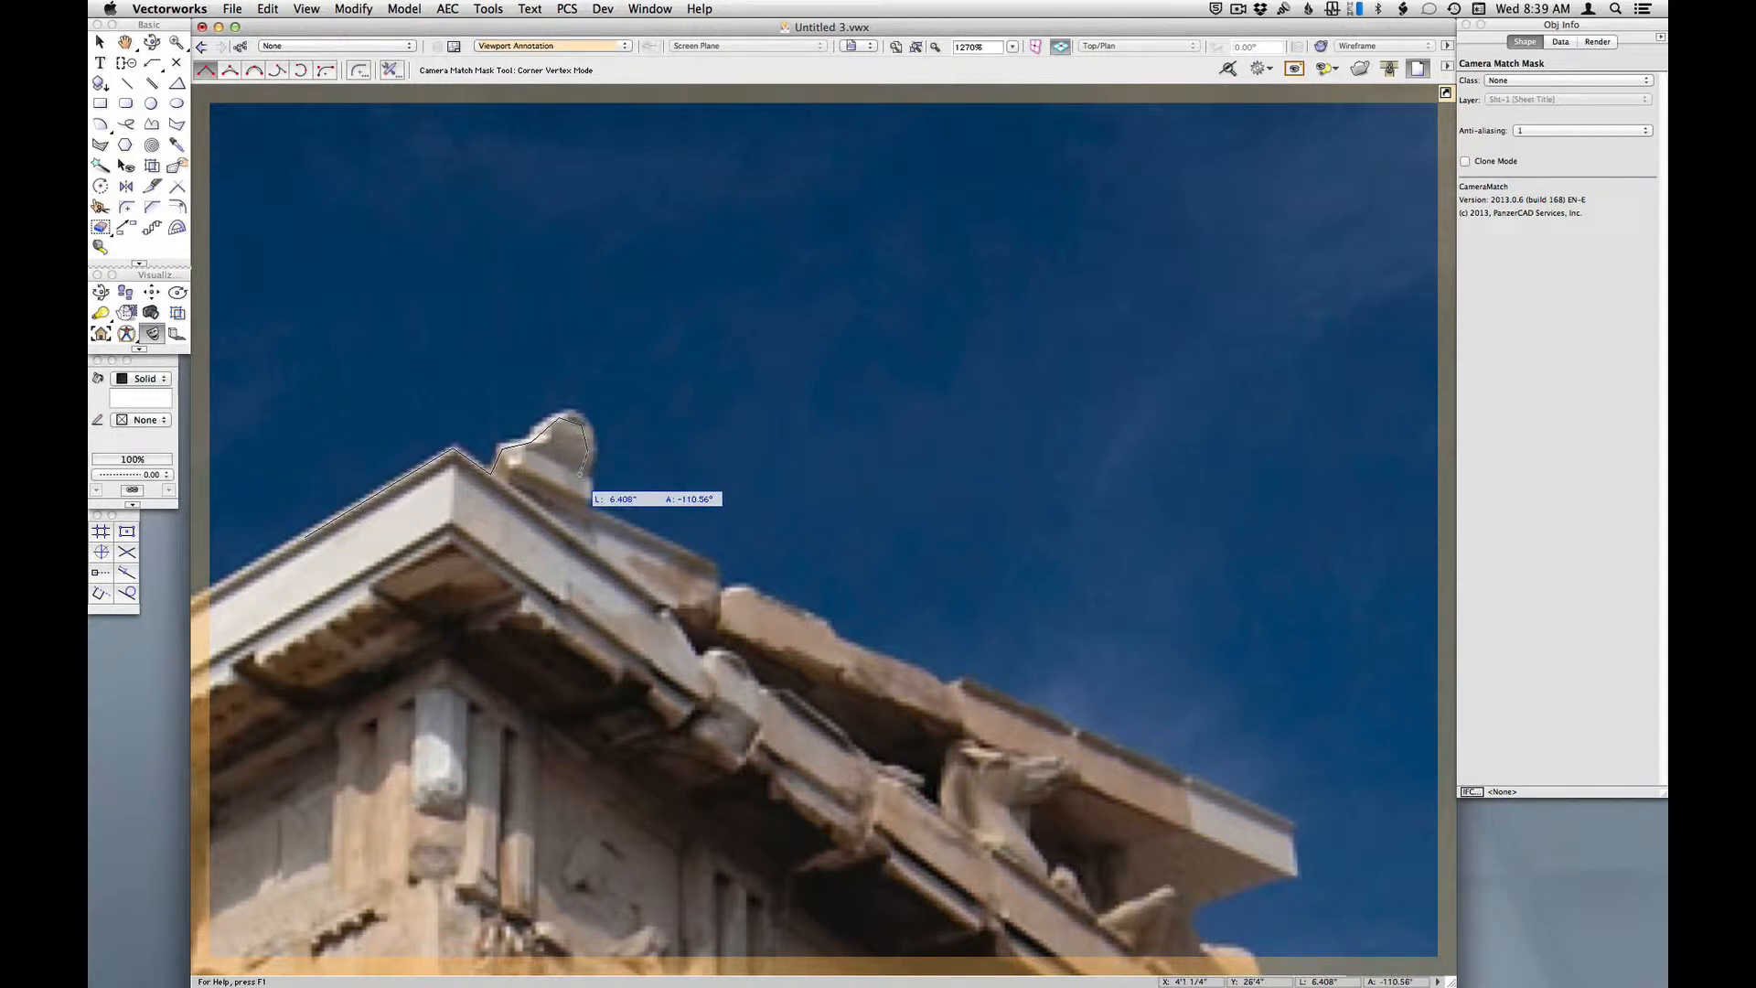
pyautogui.click(583, 473)
pyautogui.click(586, 509)
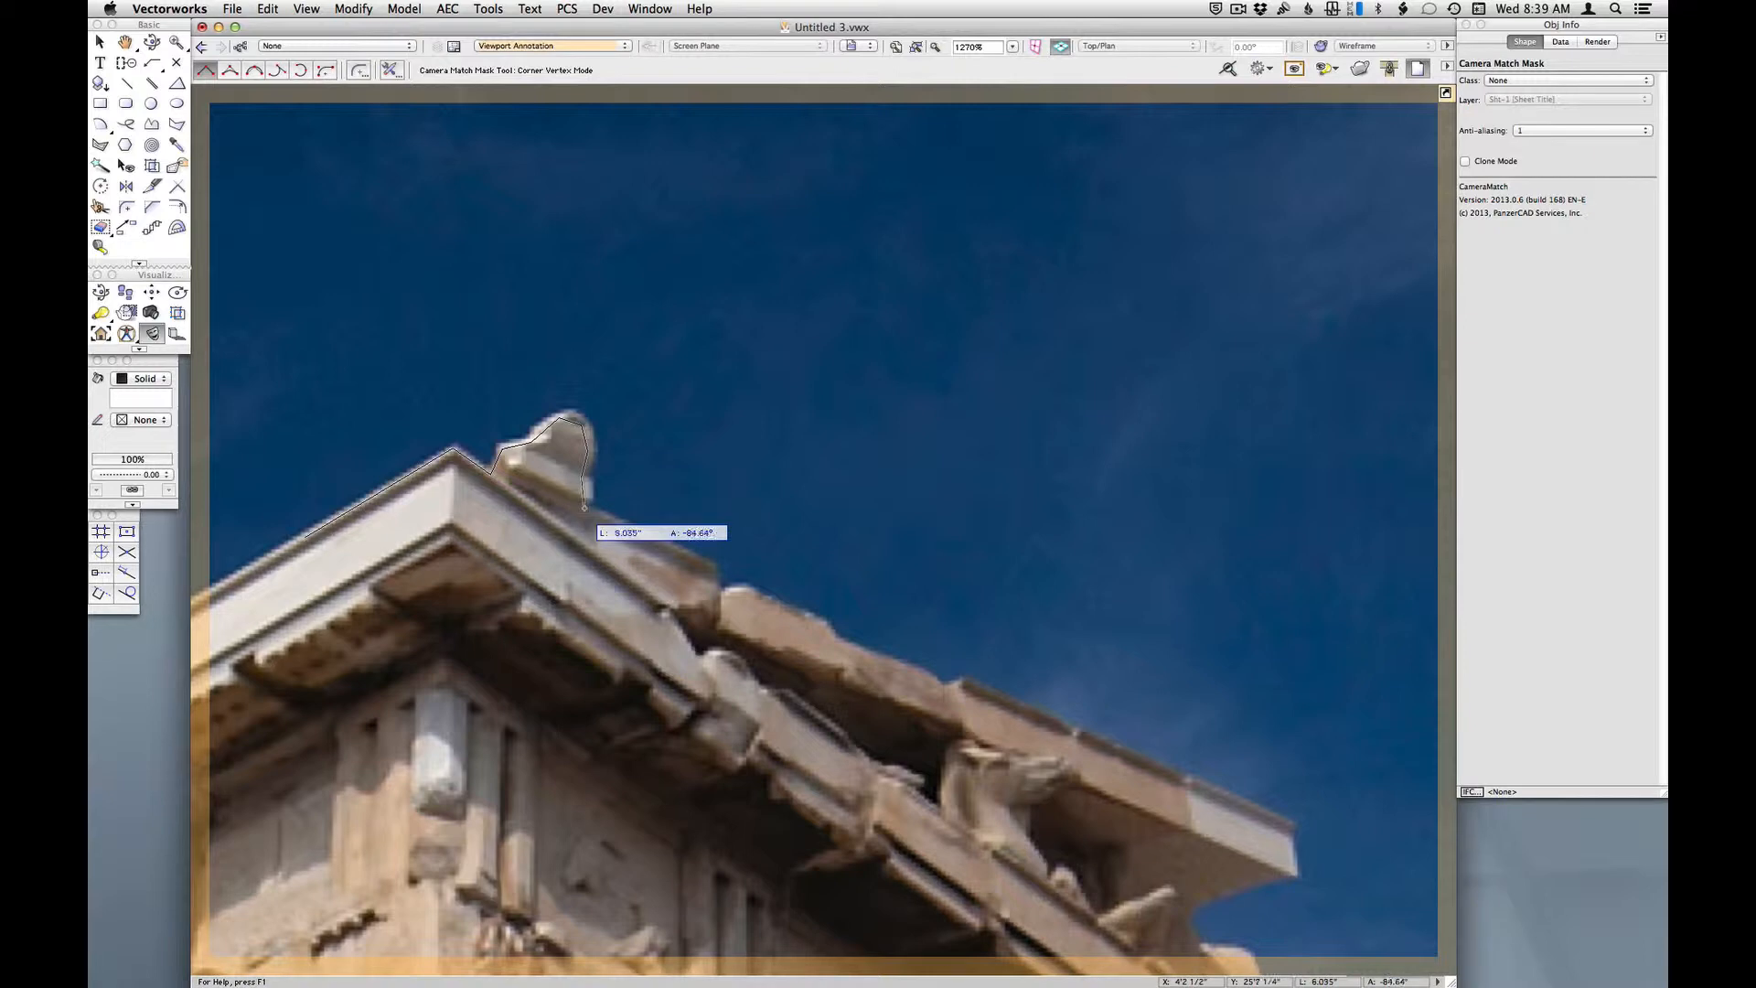
# - Continue the mask outline down the broken sloping cornice, following its notches, to the upper corner of its projecting end
pyautogui.click(714, 569)
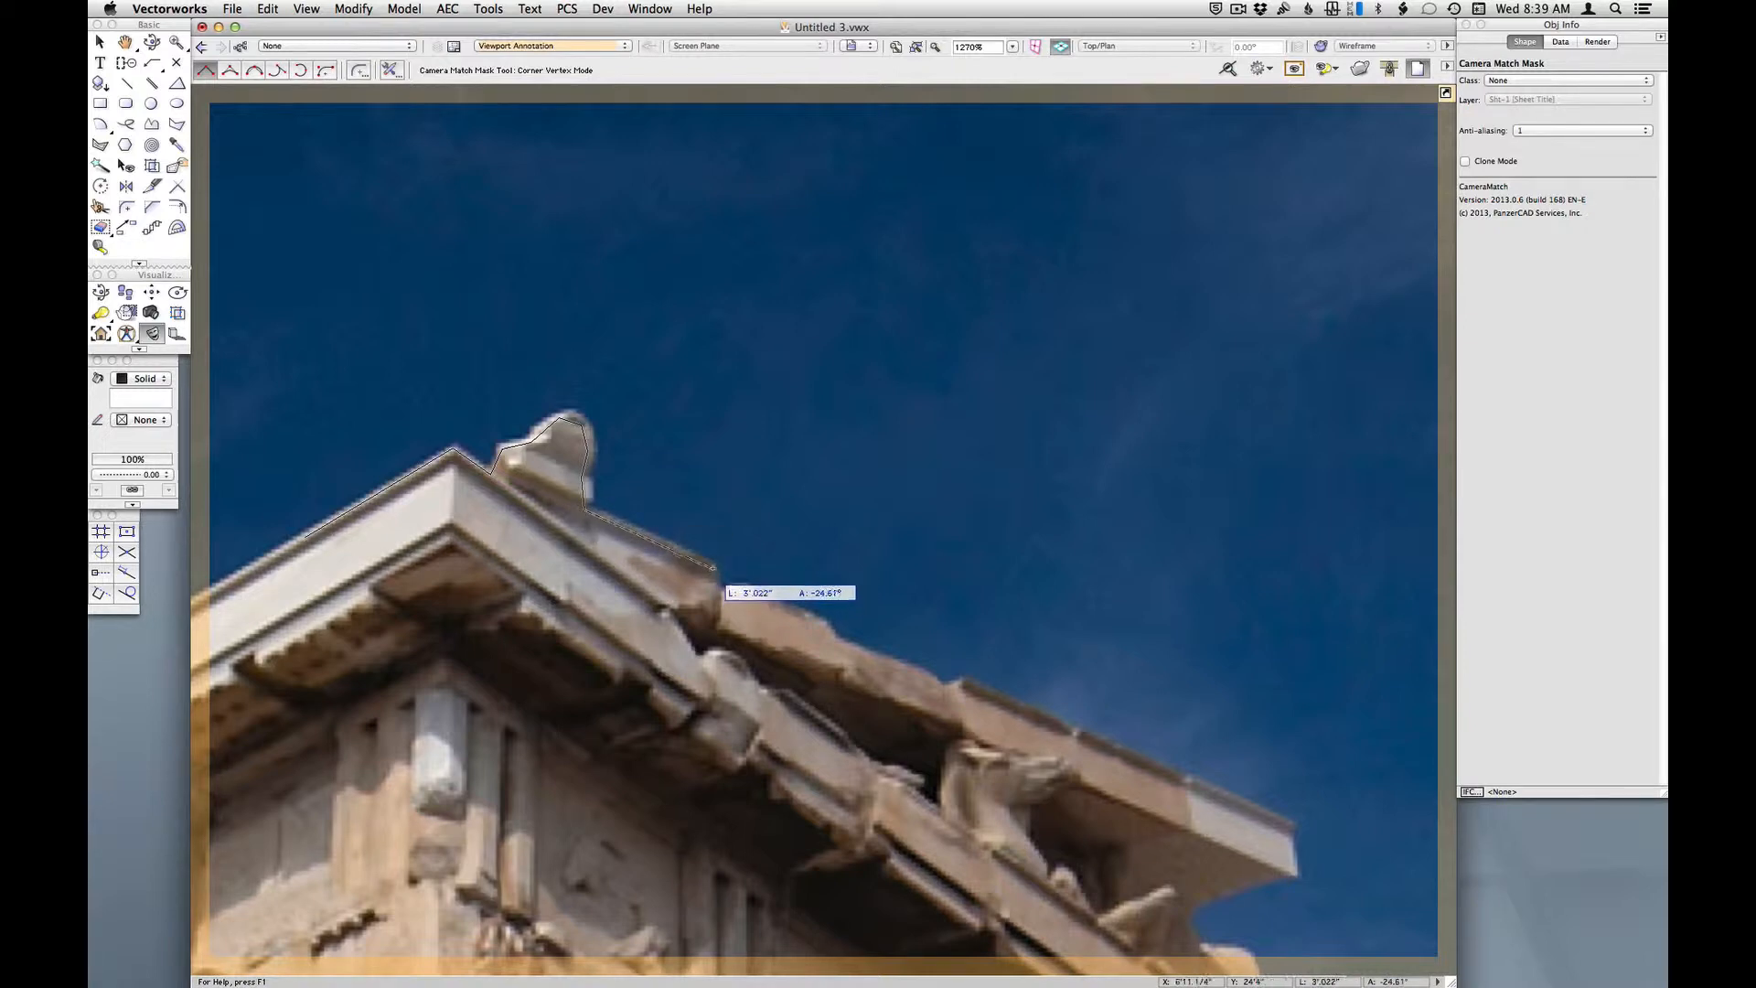
pyautogui.click(719, 590)
pyautogui.click(828, 621)
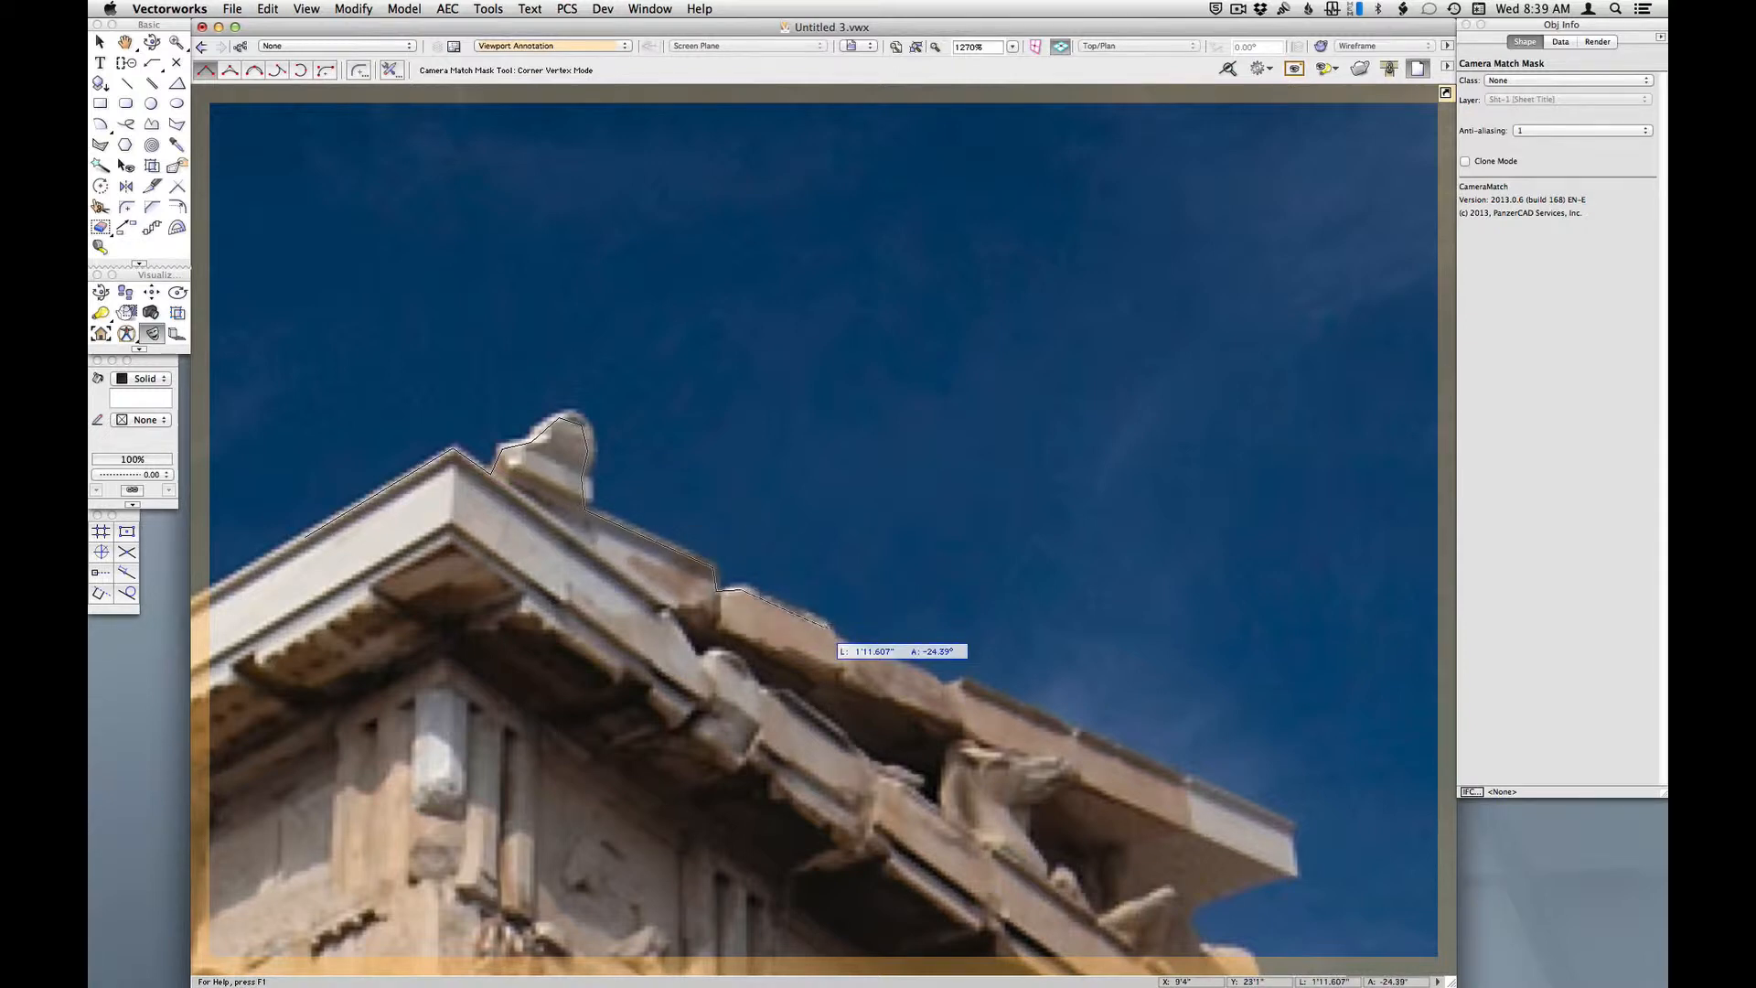
pyautogui.click(837, 640)
pyautogui.click(942, 689)
pyautogui.click(961, 682)
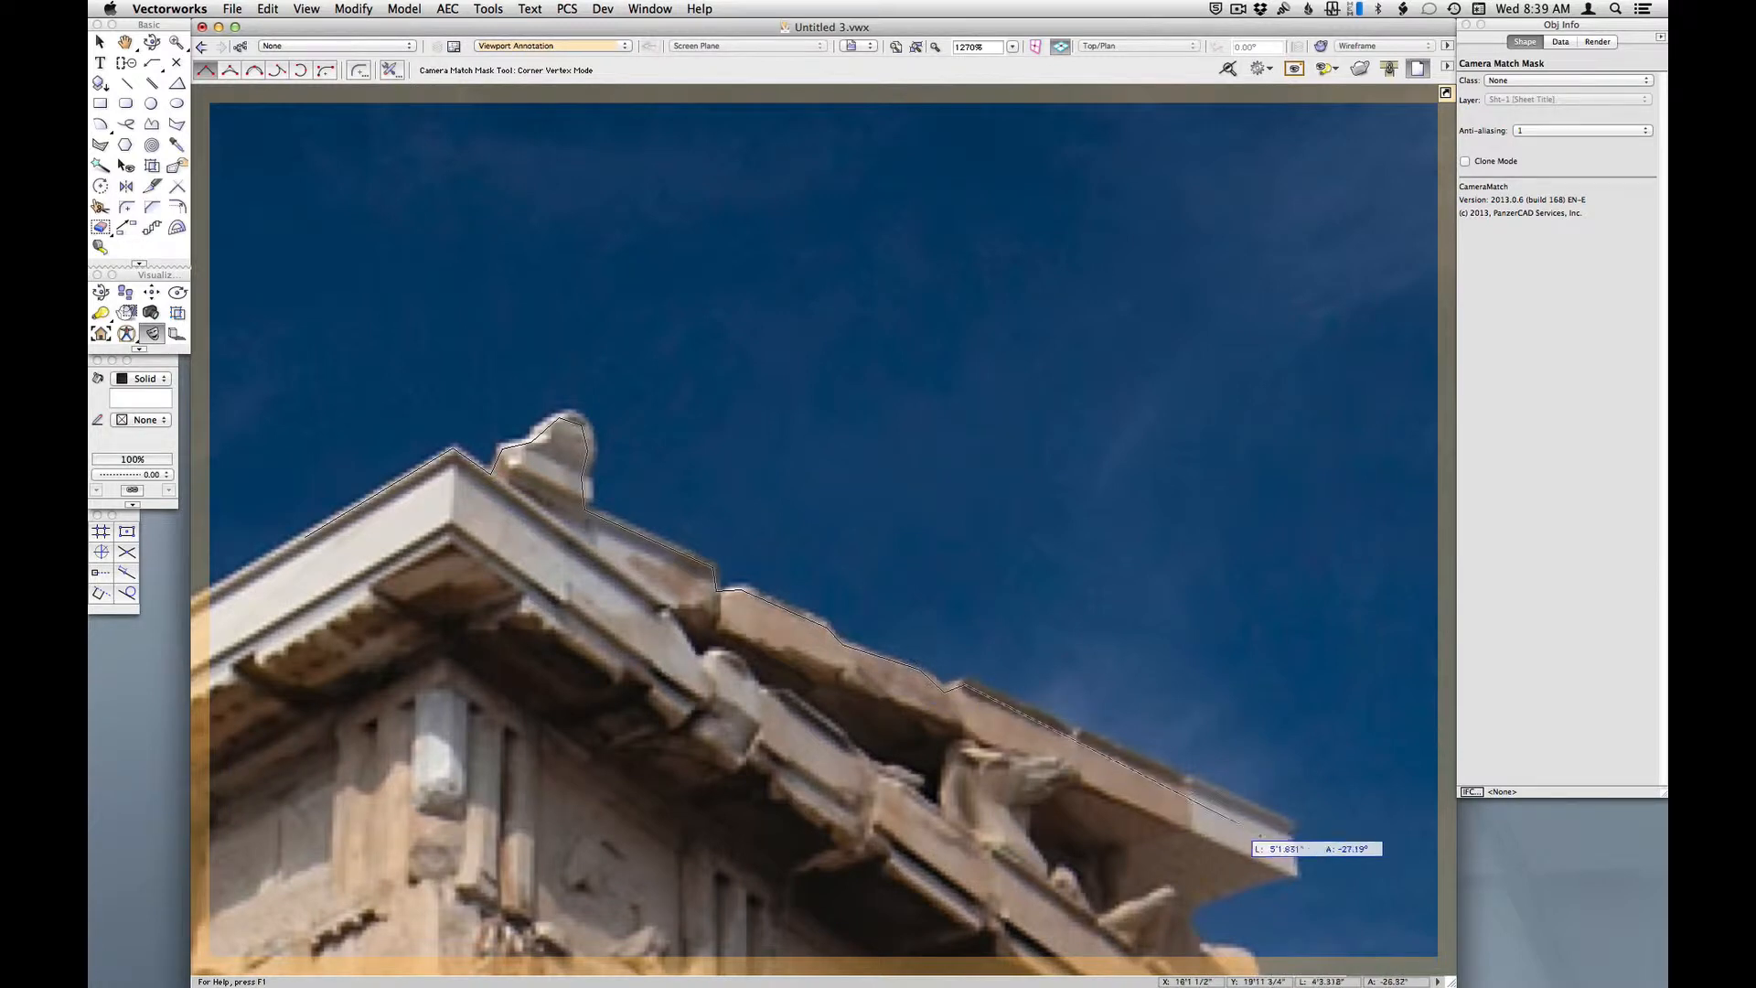
pyautogui.click(1289, 824)
# - Trace the mask around the projecting cornice end, back under its overhang, and around the stone fragment on the lower ledge
pyautogui.click(1295, 870)
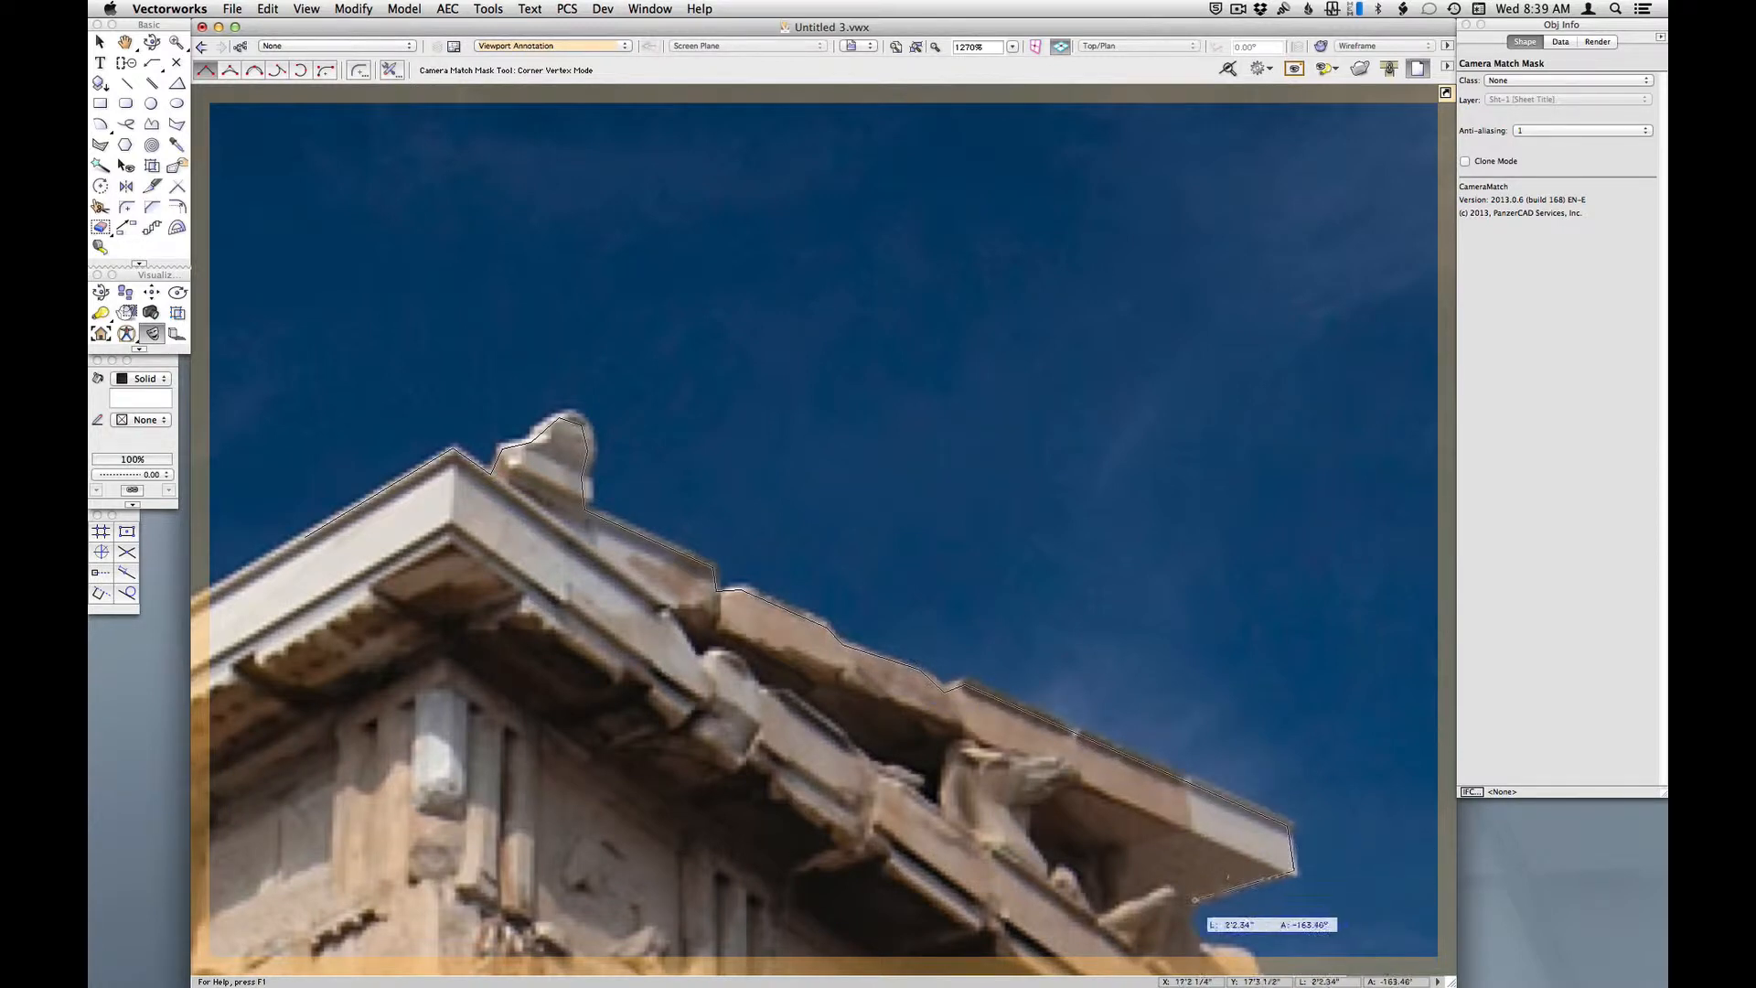
pyautogui.click(1185, 923)
pyautogui.scroll(2, 1153, 849)
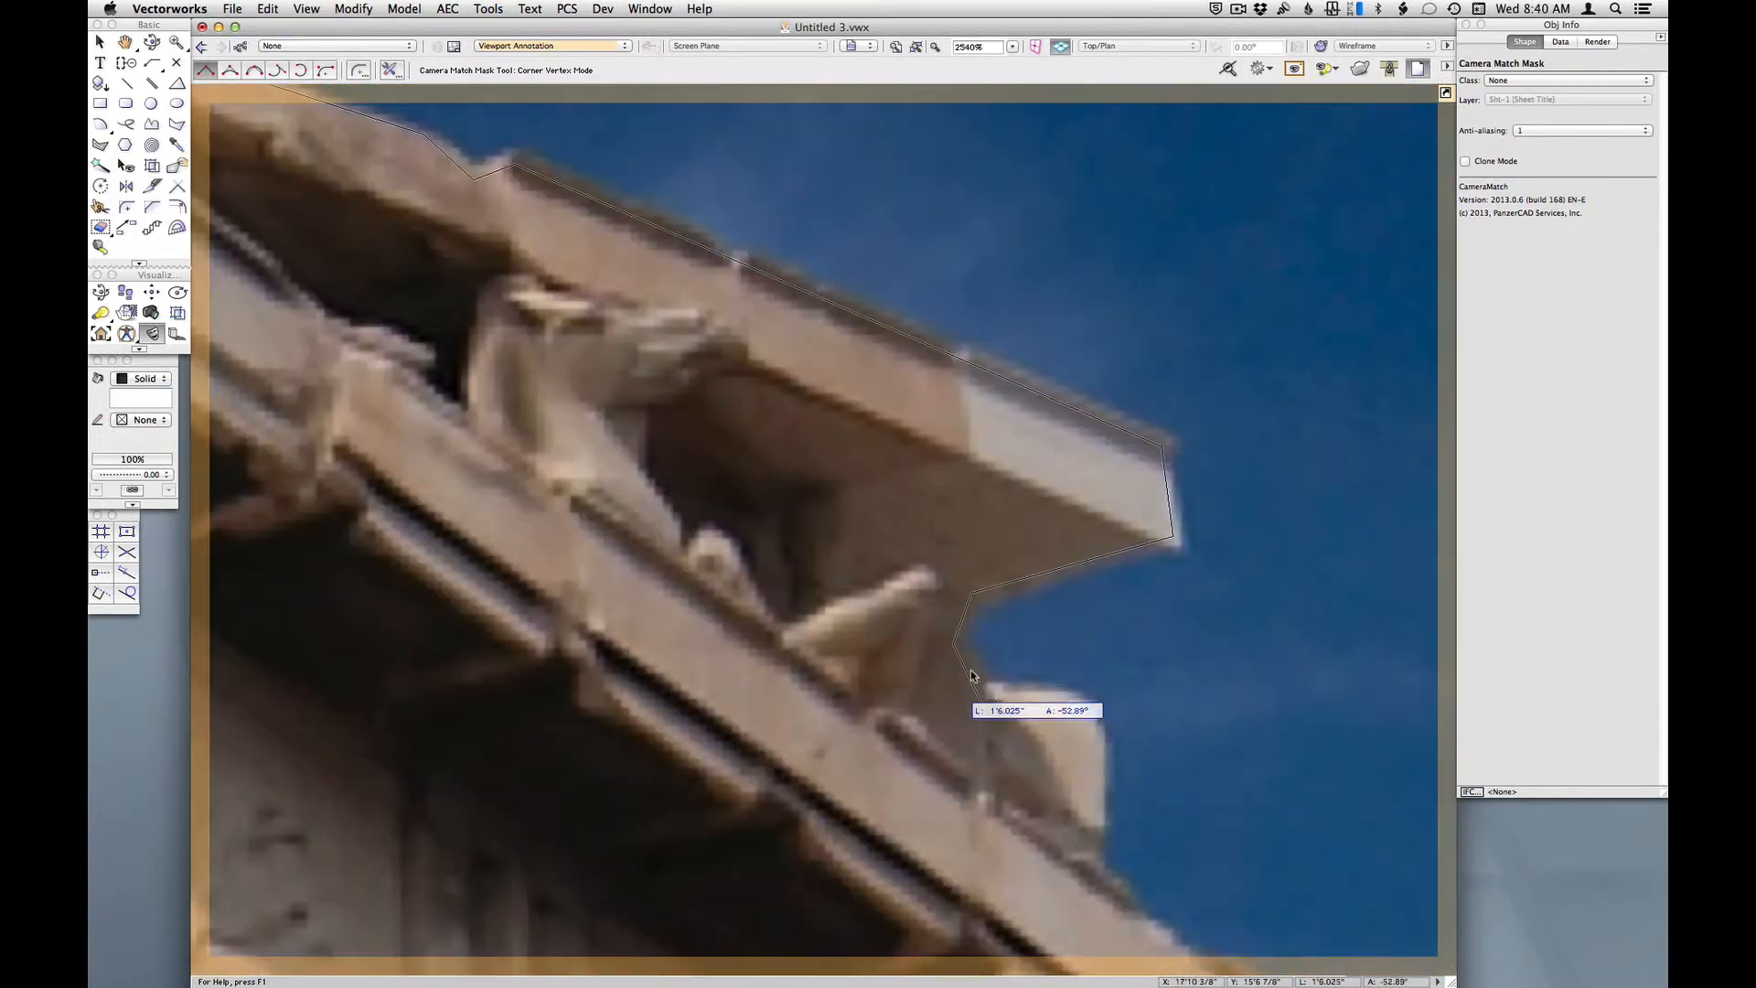
pyautogui.click(983, 692)
pyautogui.click(1075, 695)
pyautogui.click(1102, 736)
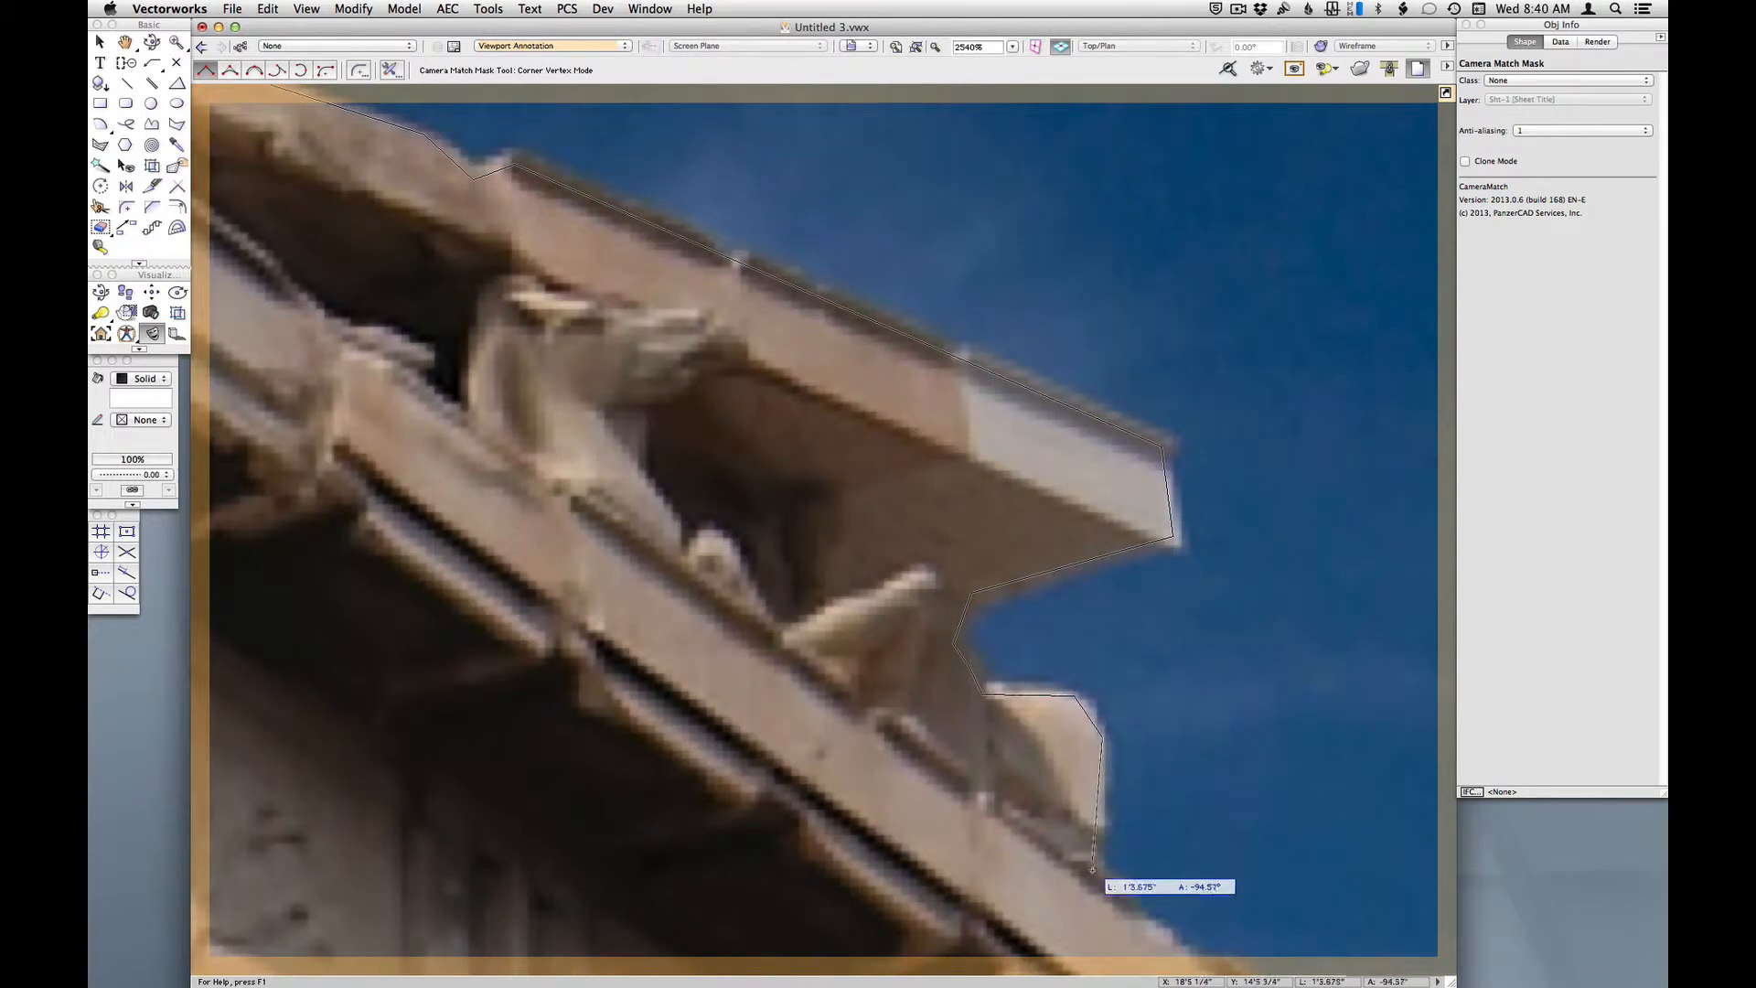
pyautogui.click(1093, 881)
# - Extend the mask along the lower cornice to its broken end, then close the outline diagonally back across the frieze
pyautogui.scroll(-2, 765, 550)
pyautogui.scroll(1, 1009, 768)
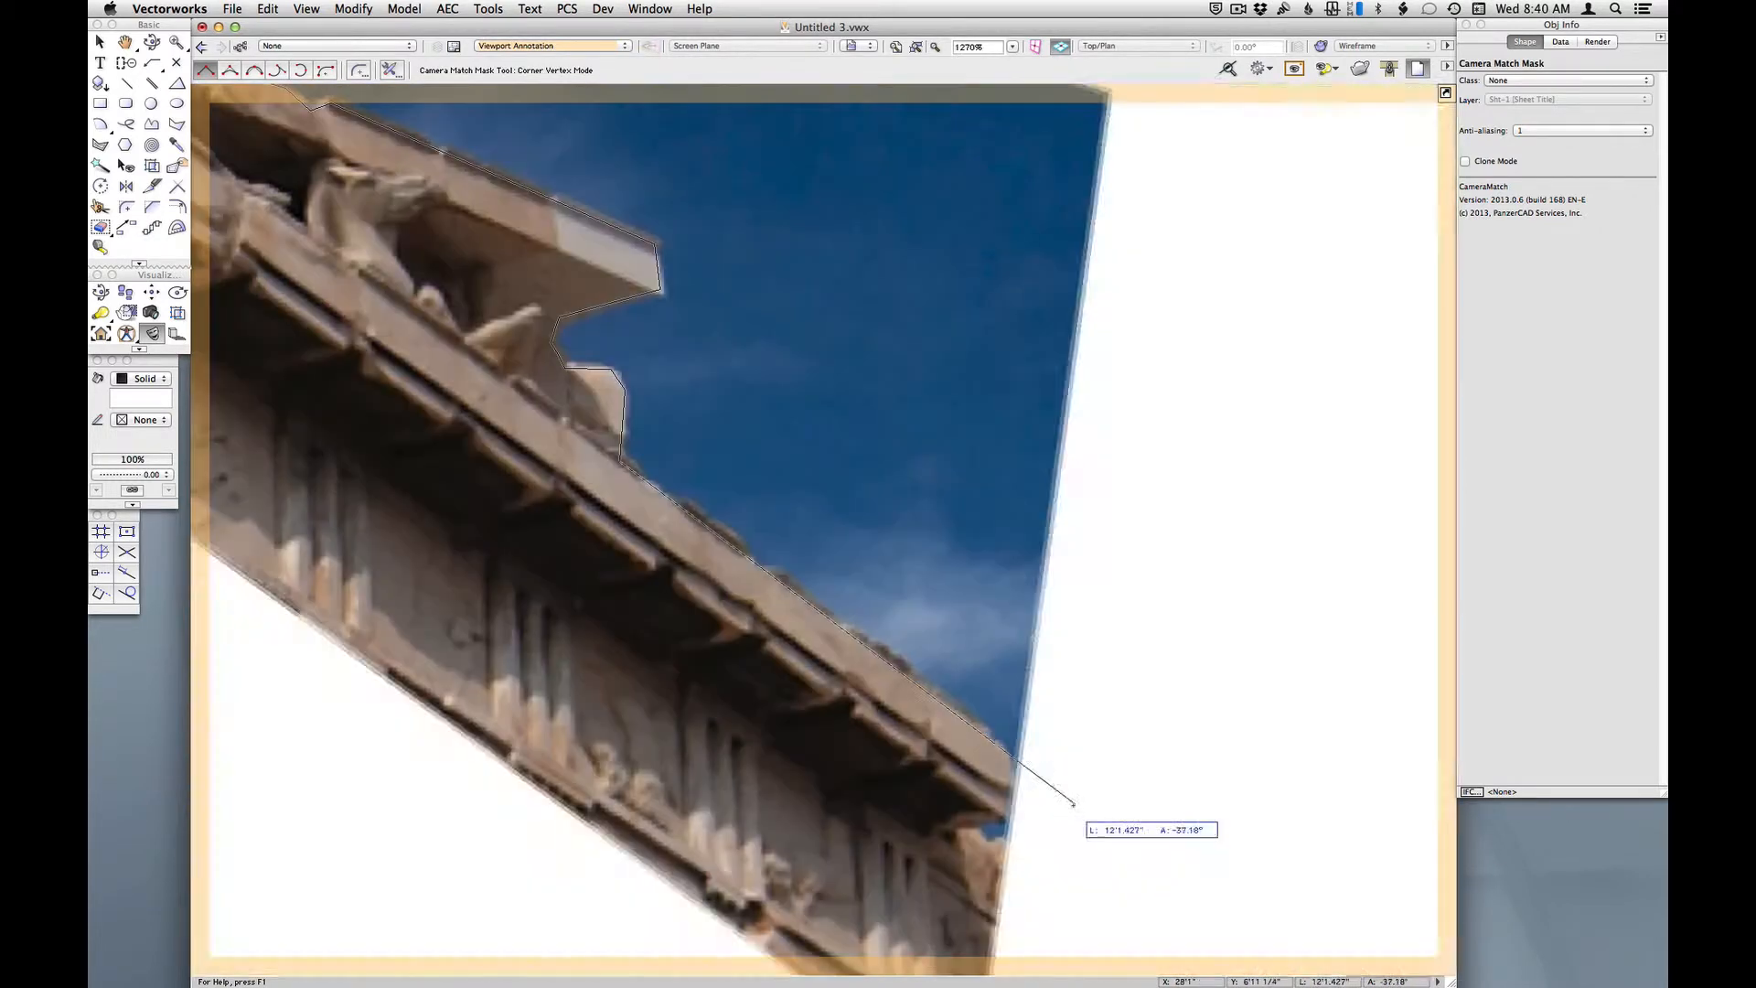
pyautogui.click(1006, 752)
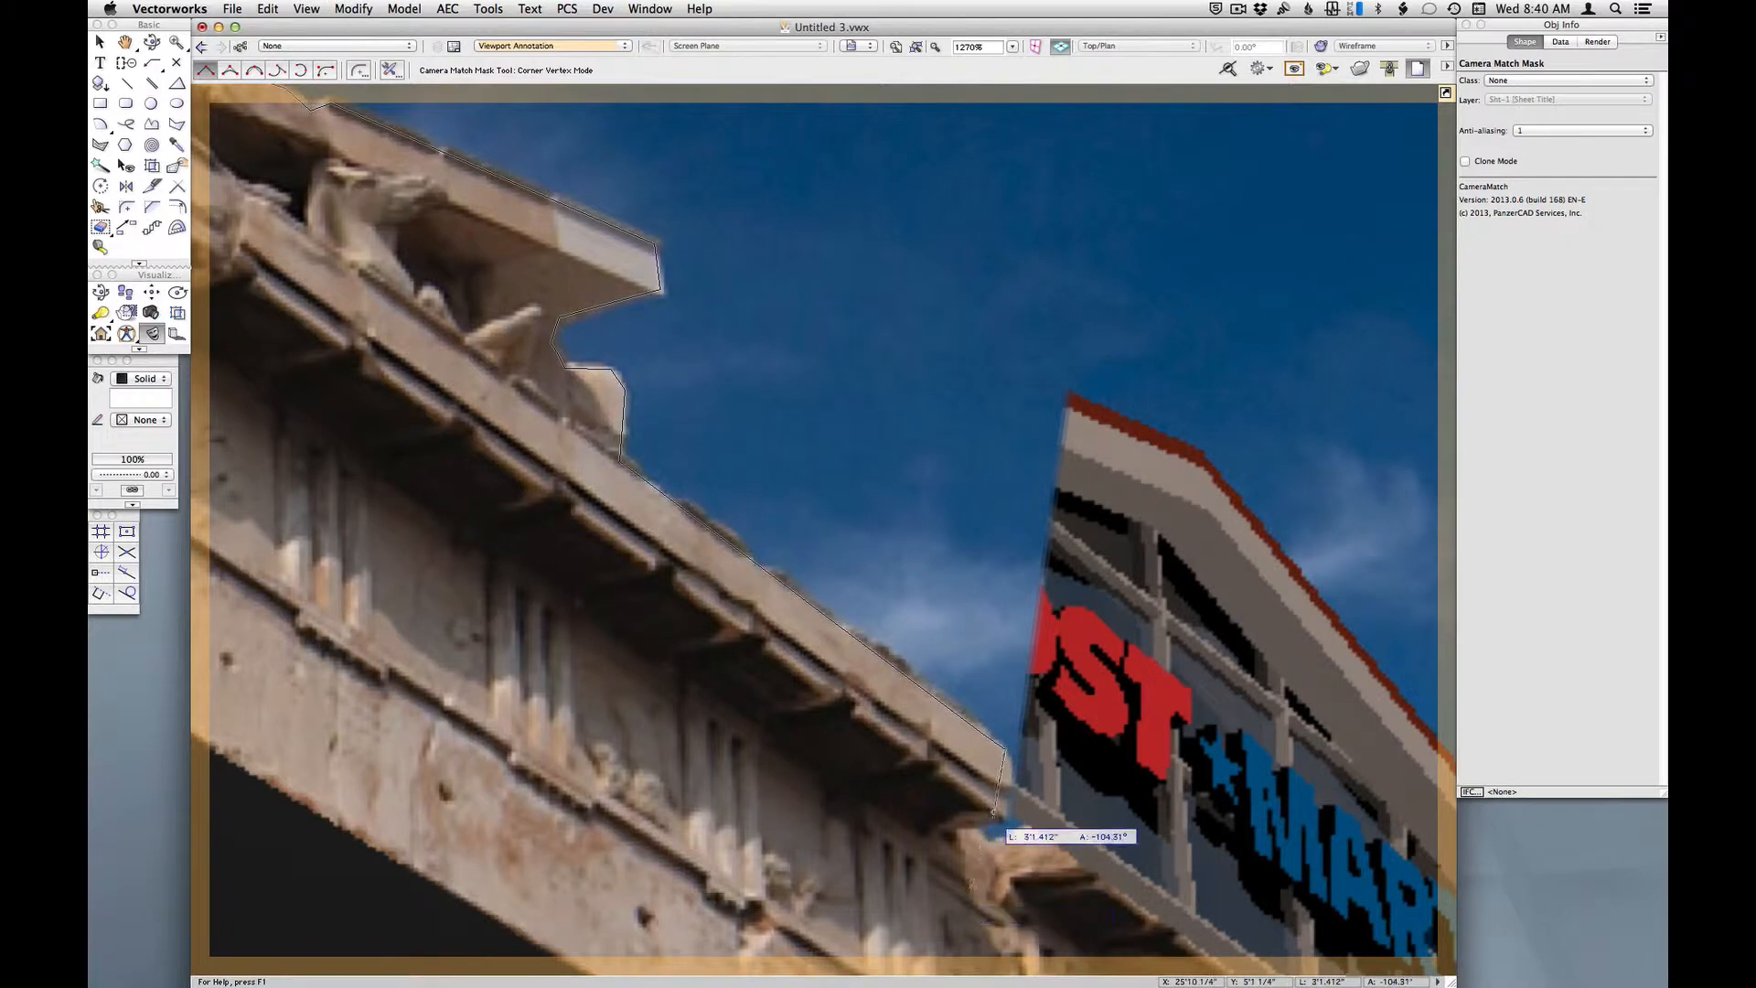
pyautogui.scroll(-1, 997, 818)
pyautogui.click(988, 862)
pyautogui.click(351, 408)
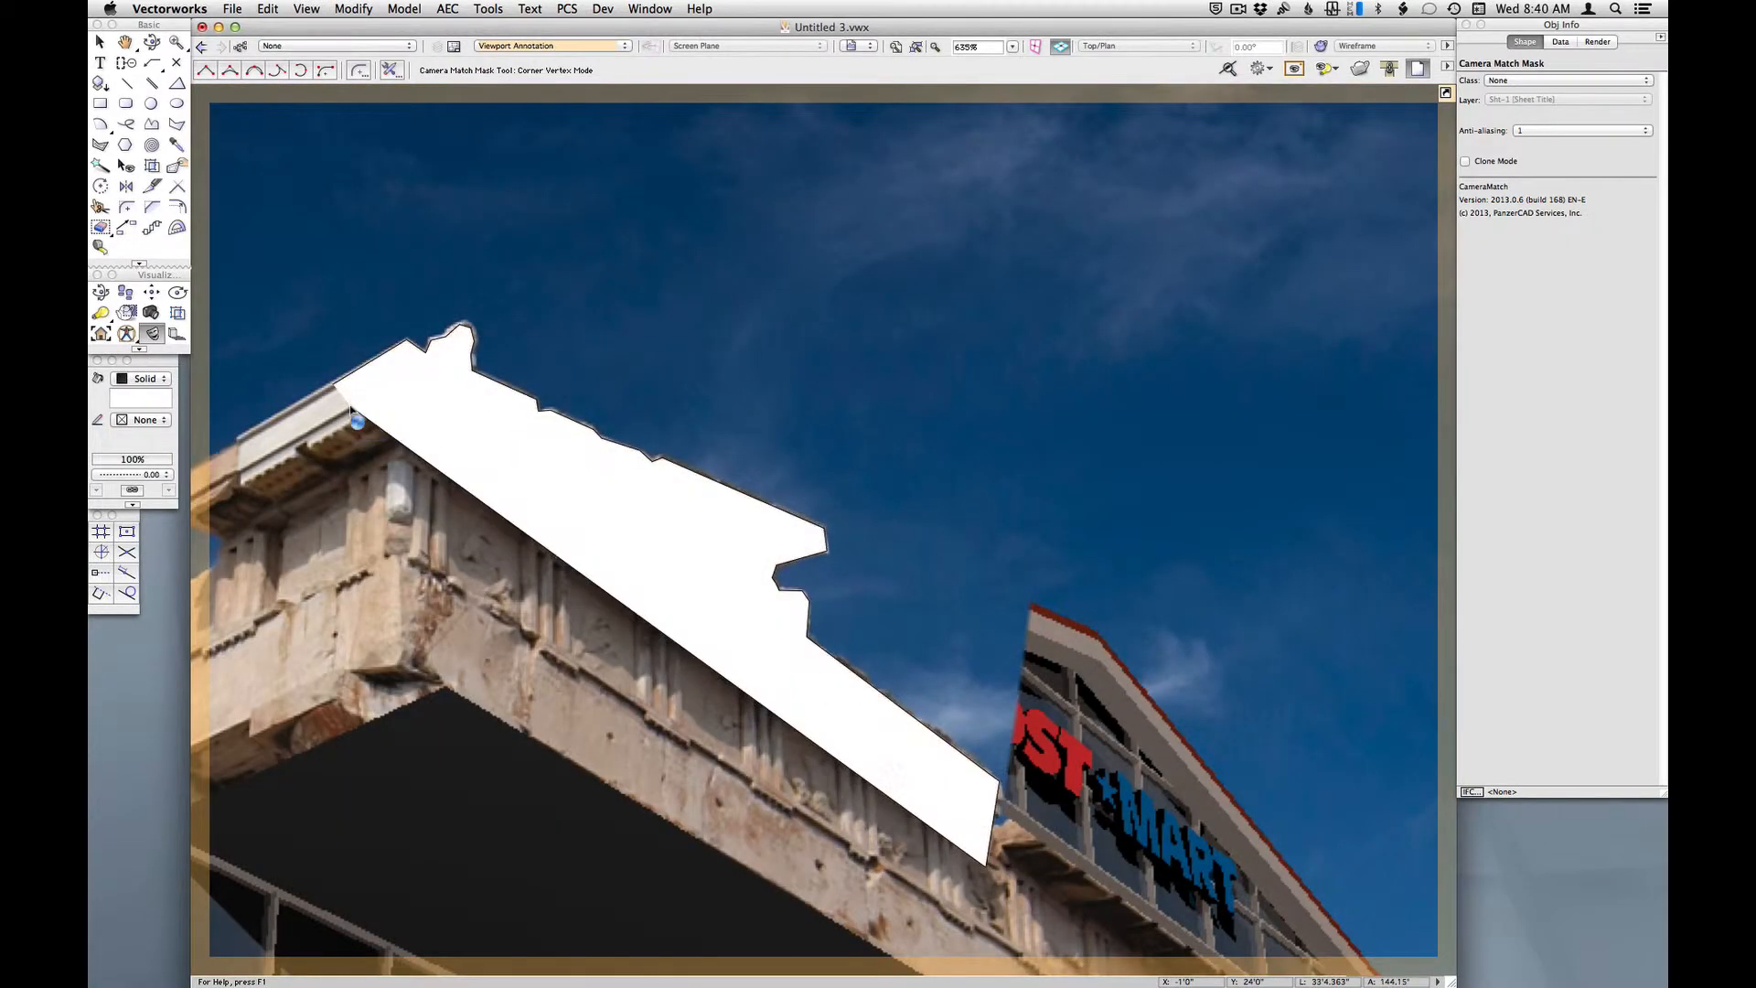
pyautogui.press('x')
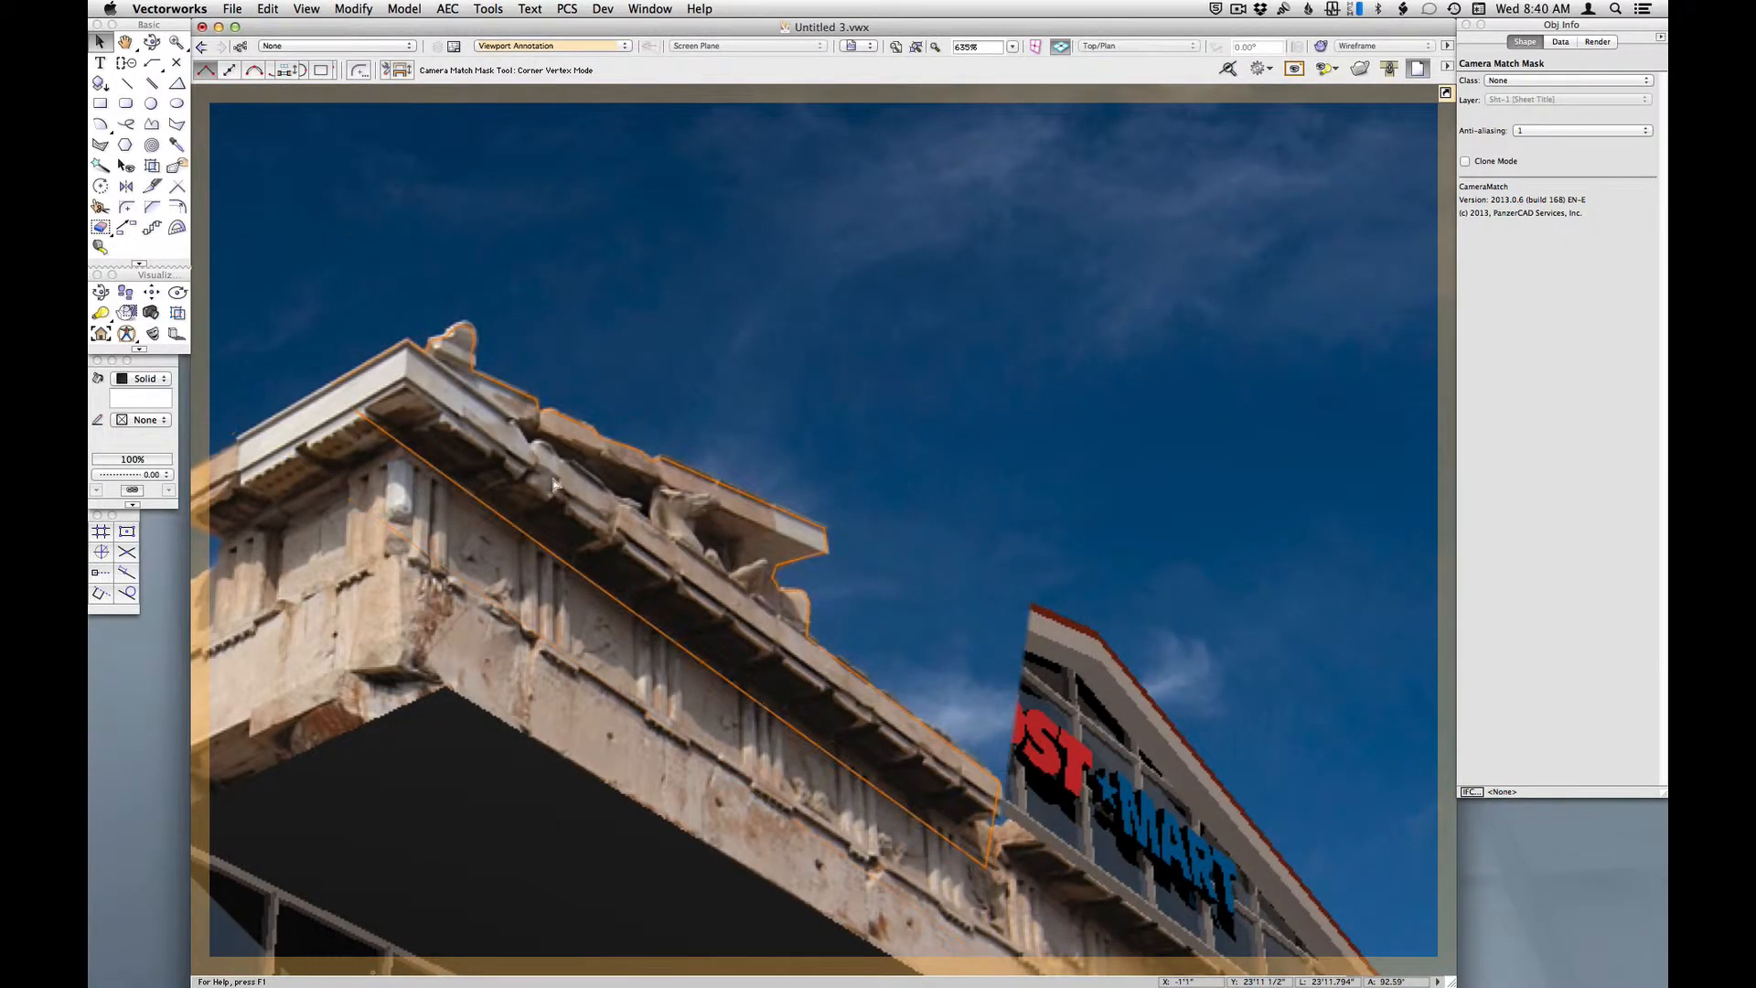
# - Delete the rough four-sided mask, keeping only the detailed mask traced along the stonework
pyautogui.click(657, 403)
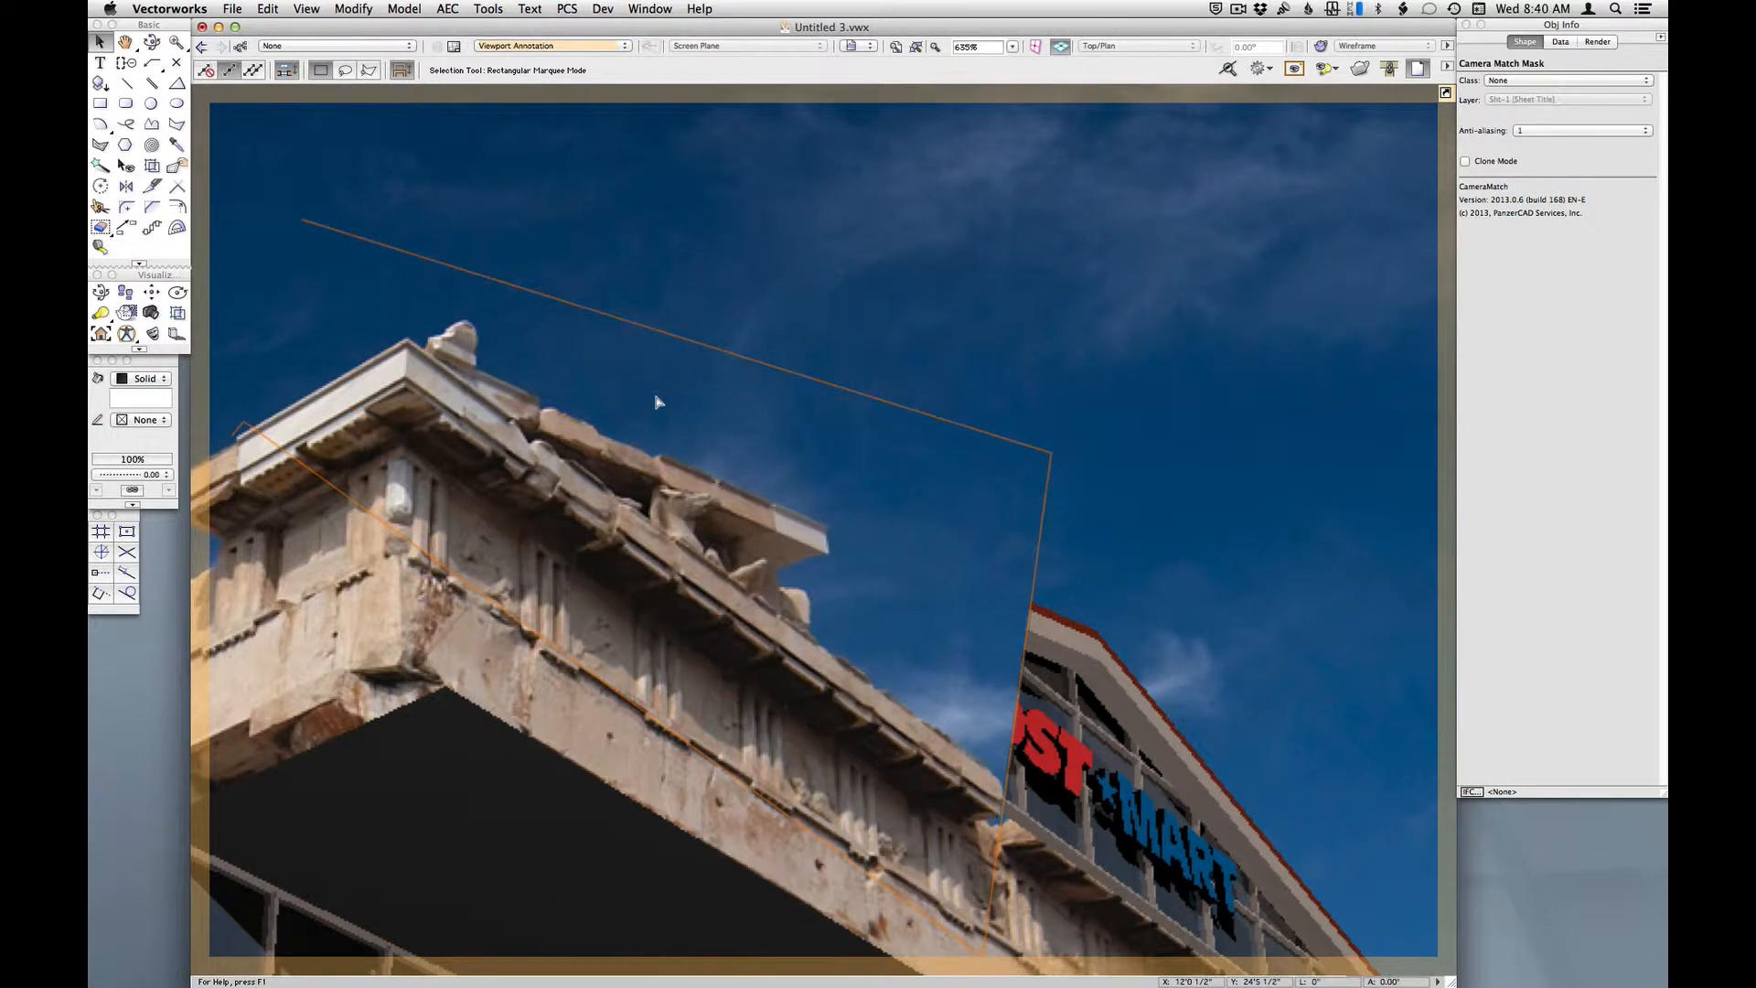
pyautogui.press('Delete')
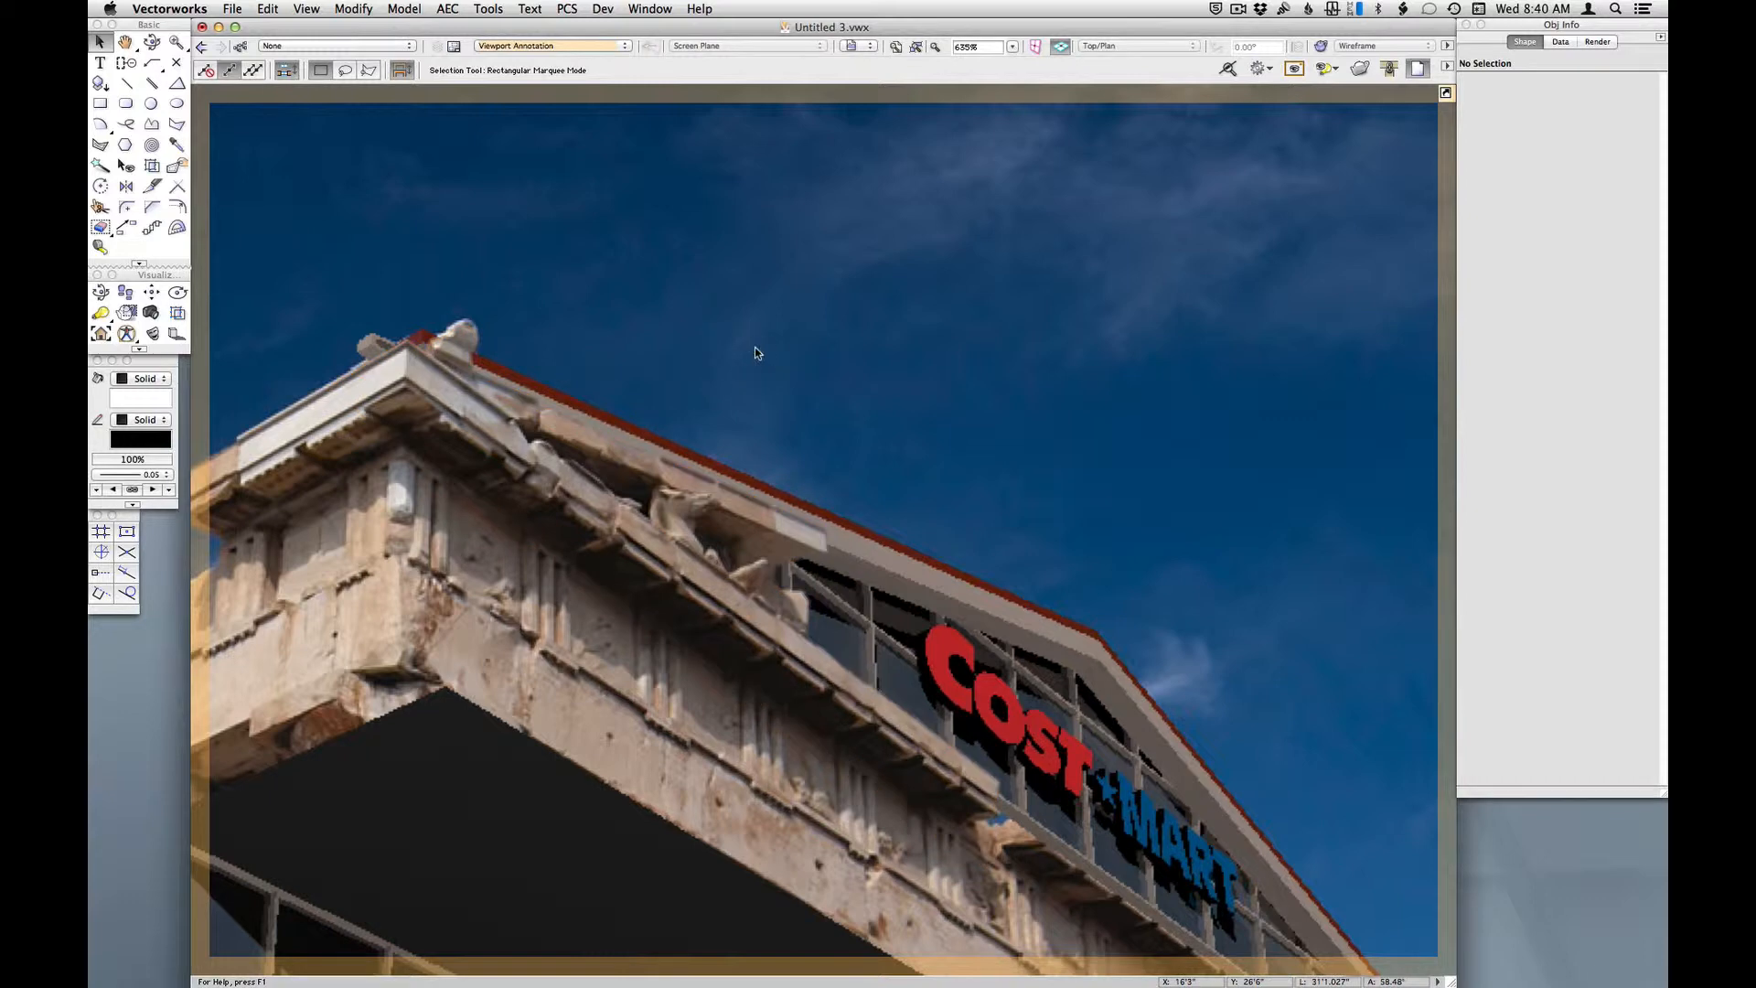
pyautogui.scroll(-2, 436, 645)
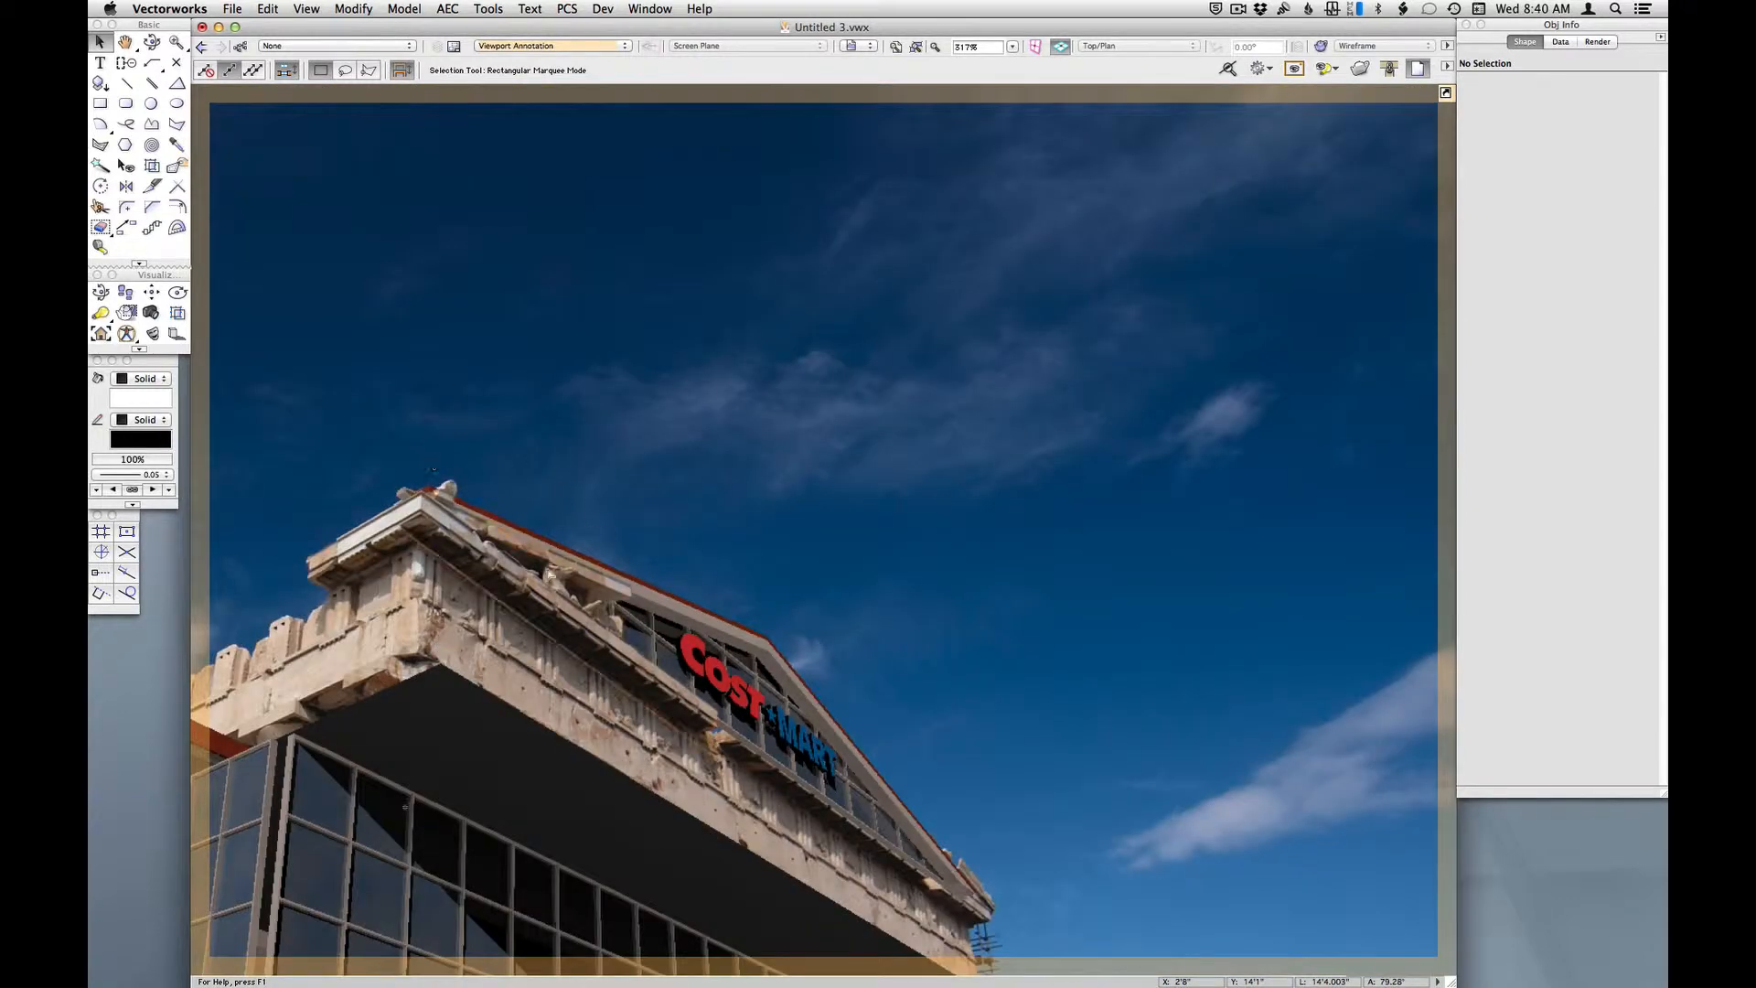
# - Reshape the traced mask by moving its vertices at the roof peak up into the sky, clear of the rendered ridge
pyautogui.scroll(5, 403, 494)
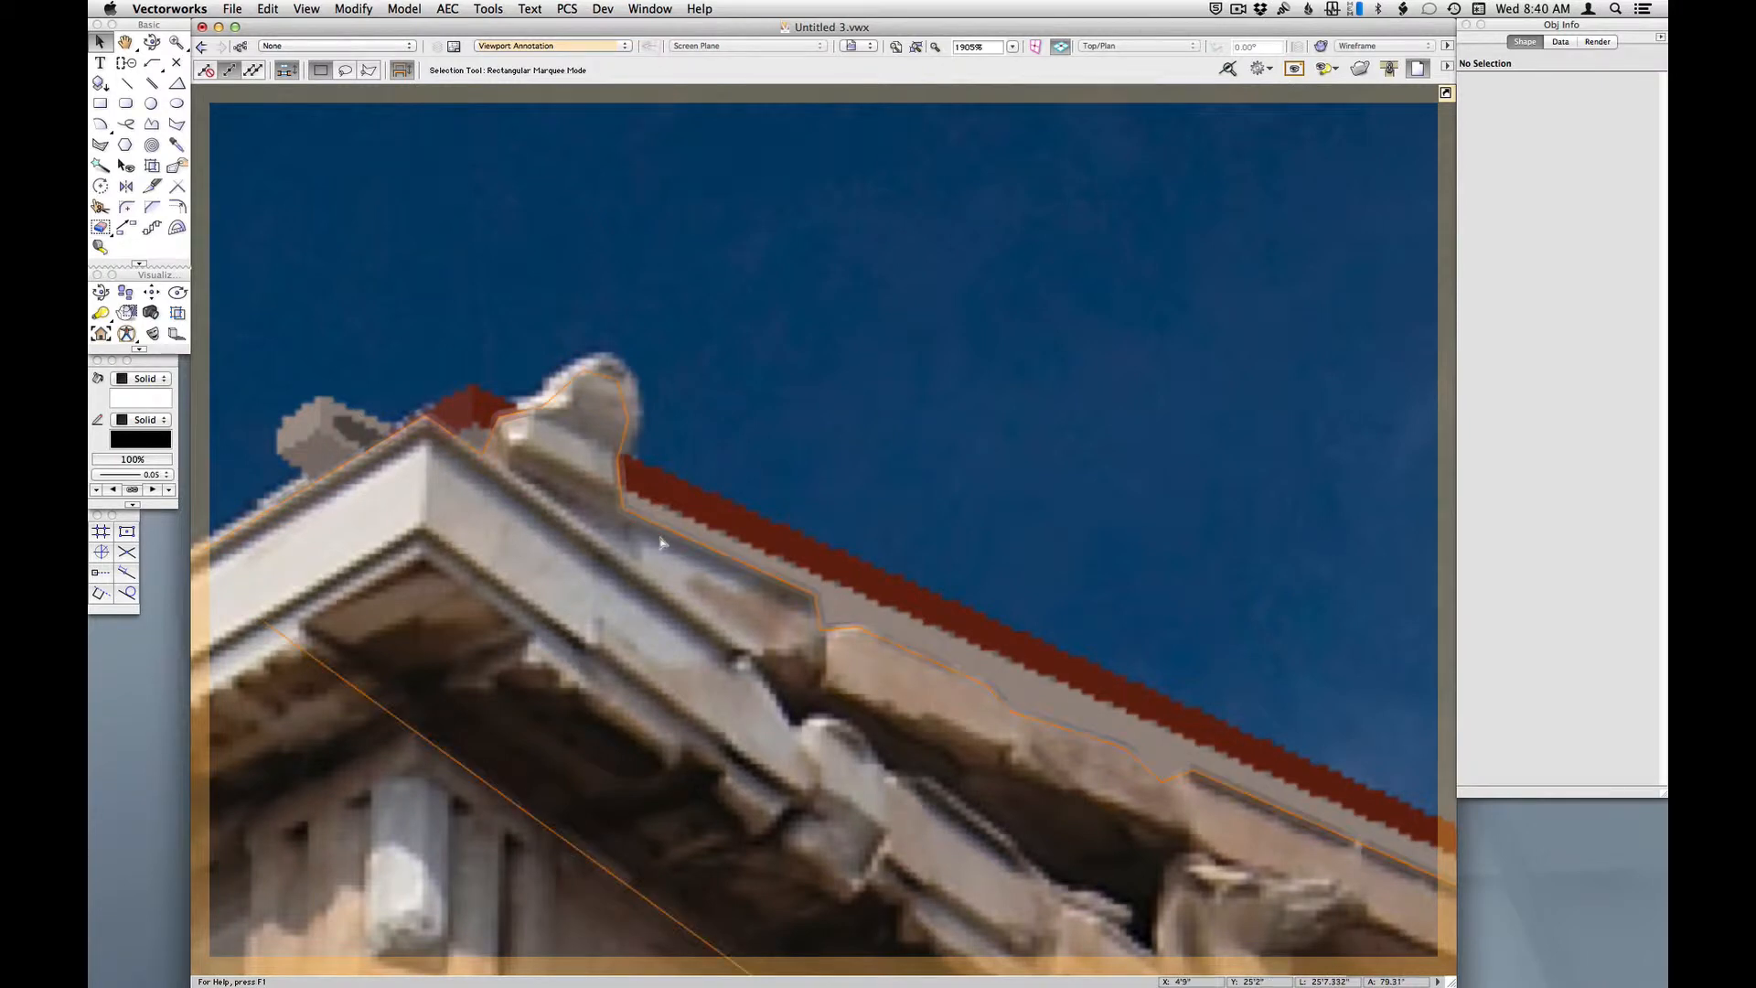
pyautogui.scroll(-2, 655, 541)
pyautogui.click(552, 537)
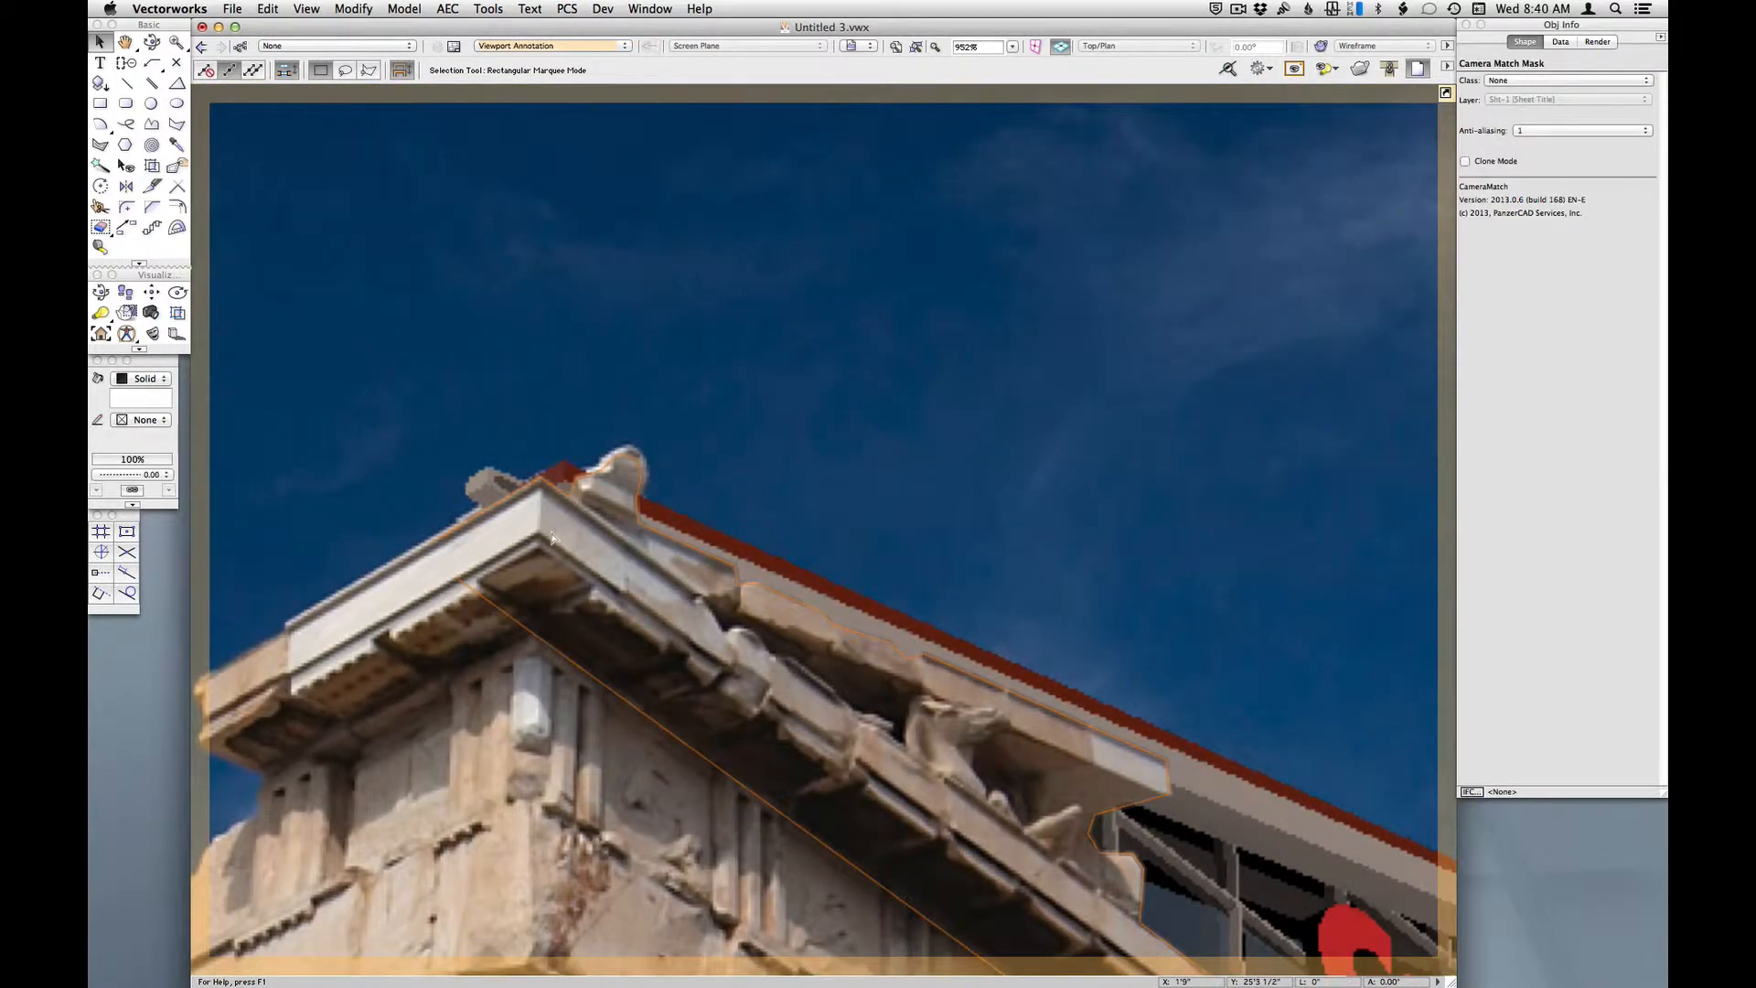
pyautogui.hotkey('shift', 'r')
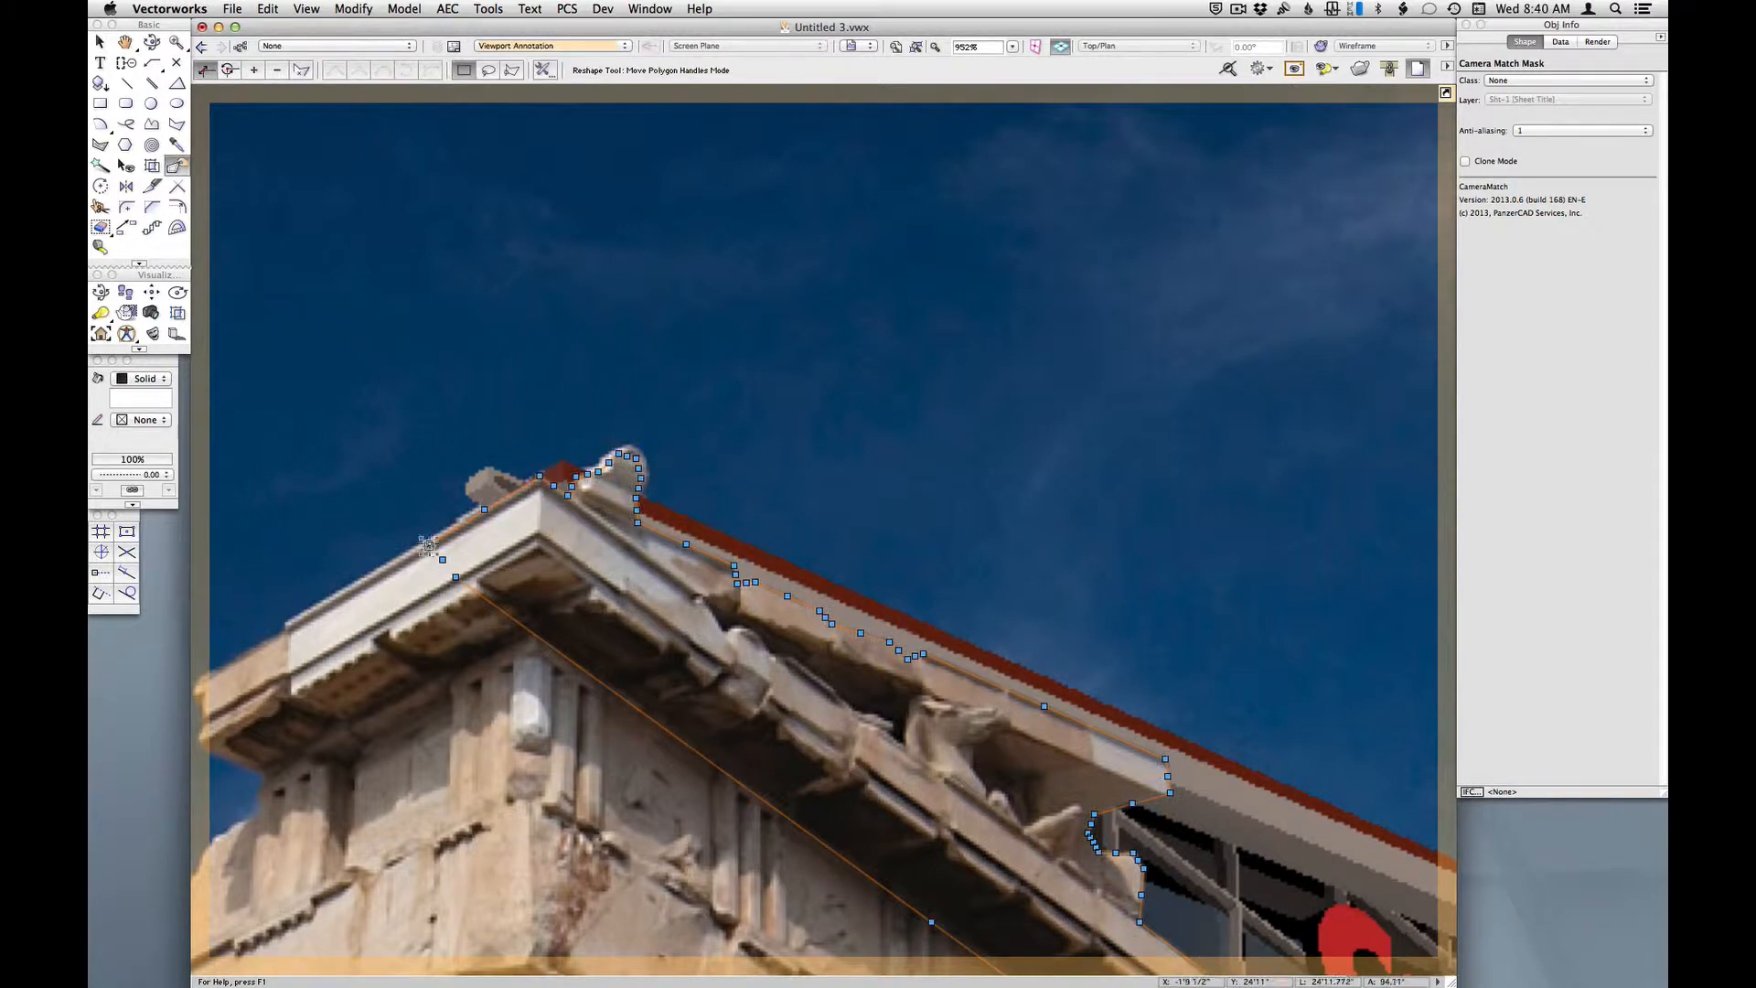
pyautogui.moveTo(483, 510); pyautogui.dragTo(378, 478)
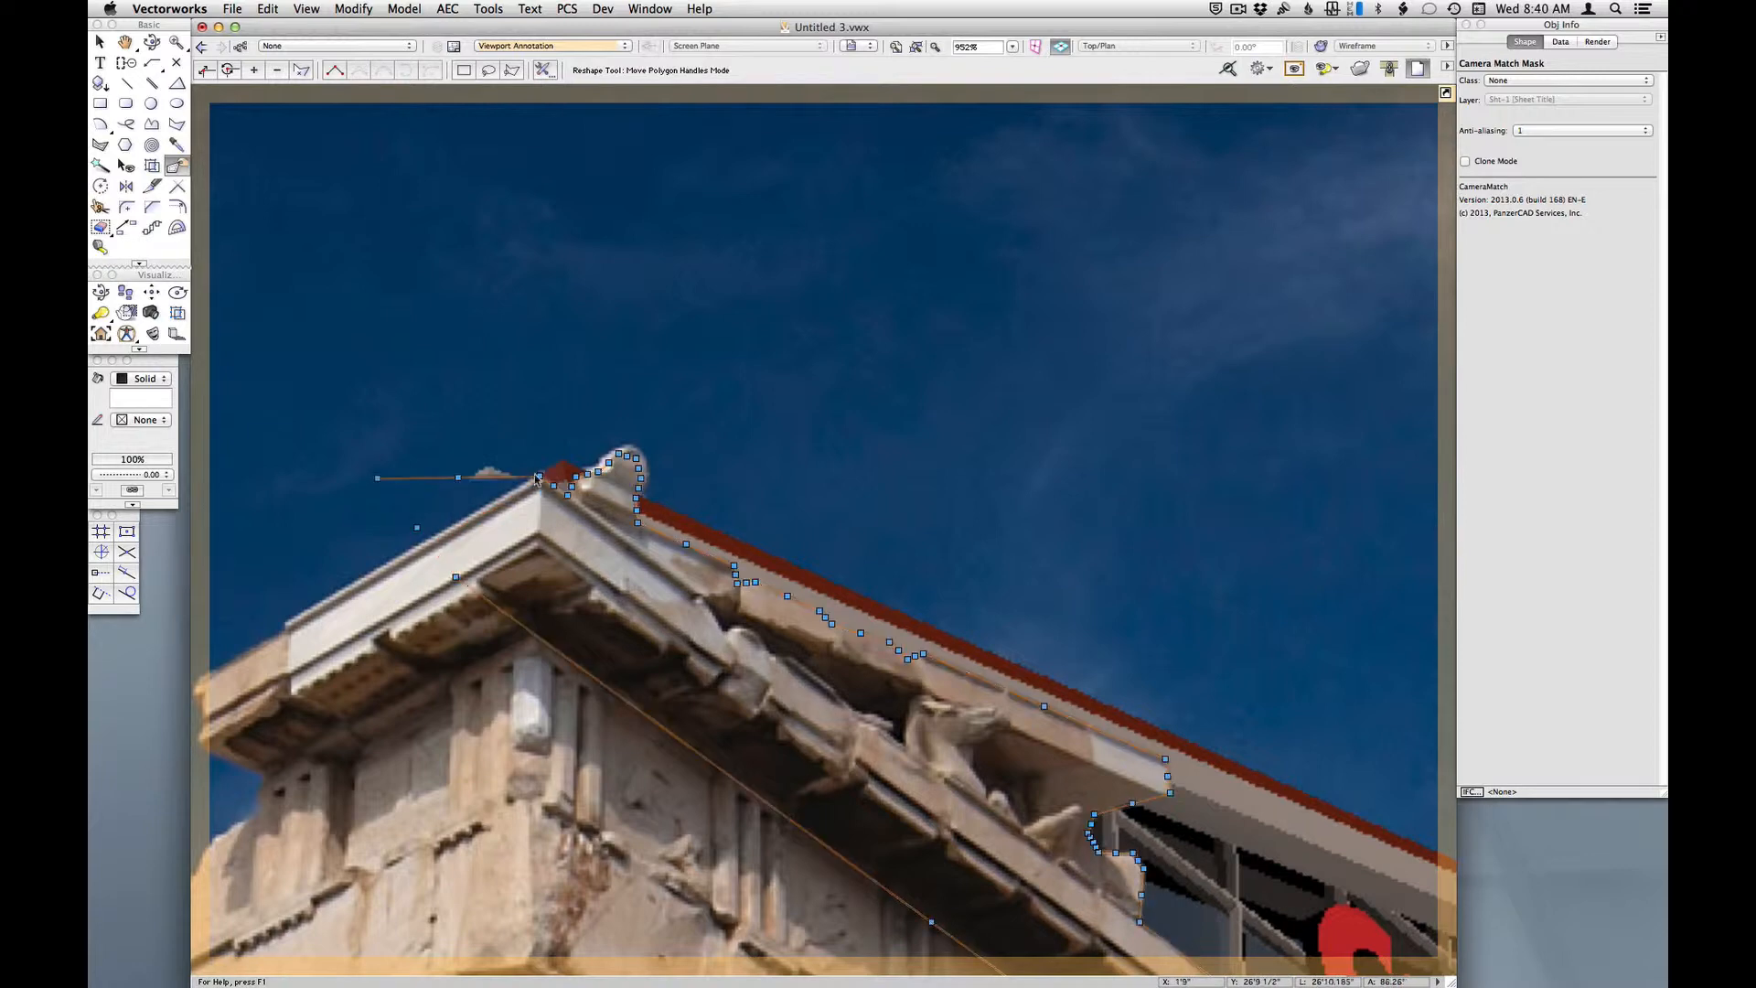
pyautogui.moveTo(510, 423); pyautogui.dragTo(488, 413)
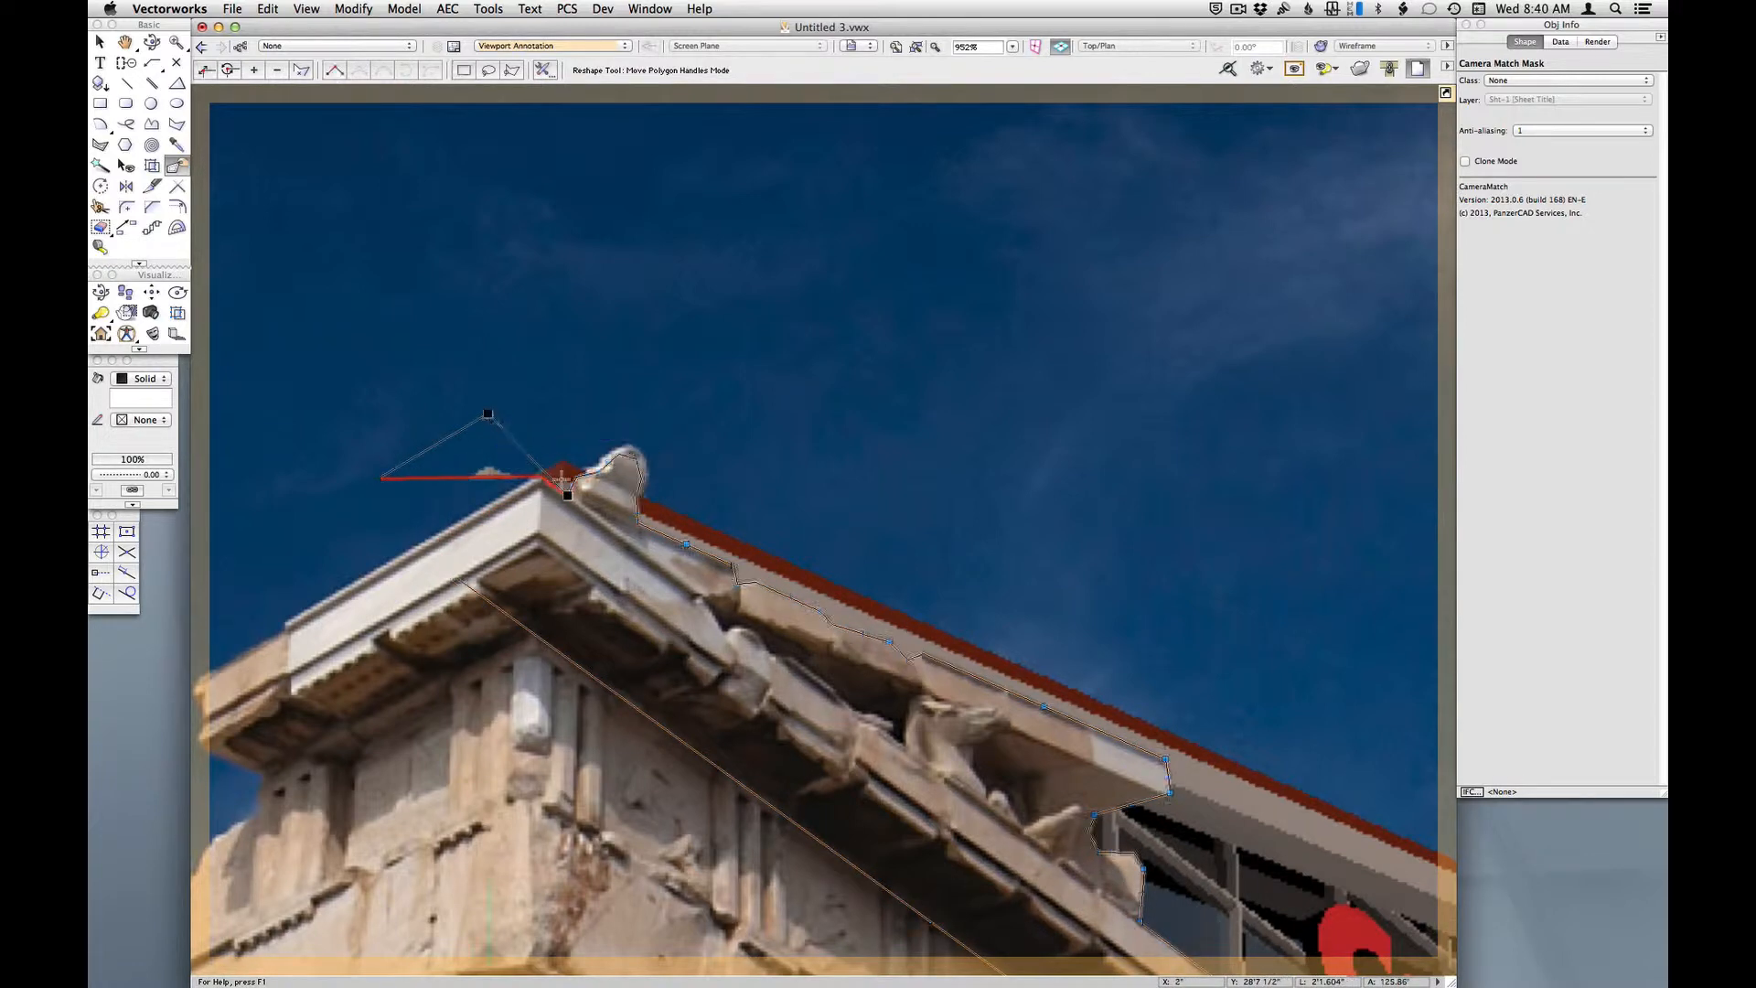
pyautogui.moveTo(567, 495); pyautogui.dragTo(533, 420)
pyautogui.moveTo(577, 476); pyautogui.dragTo(599, 446)
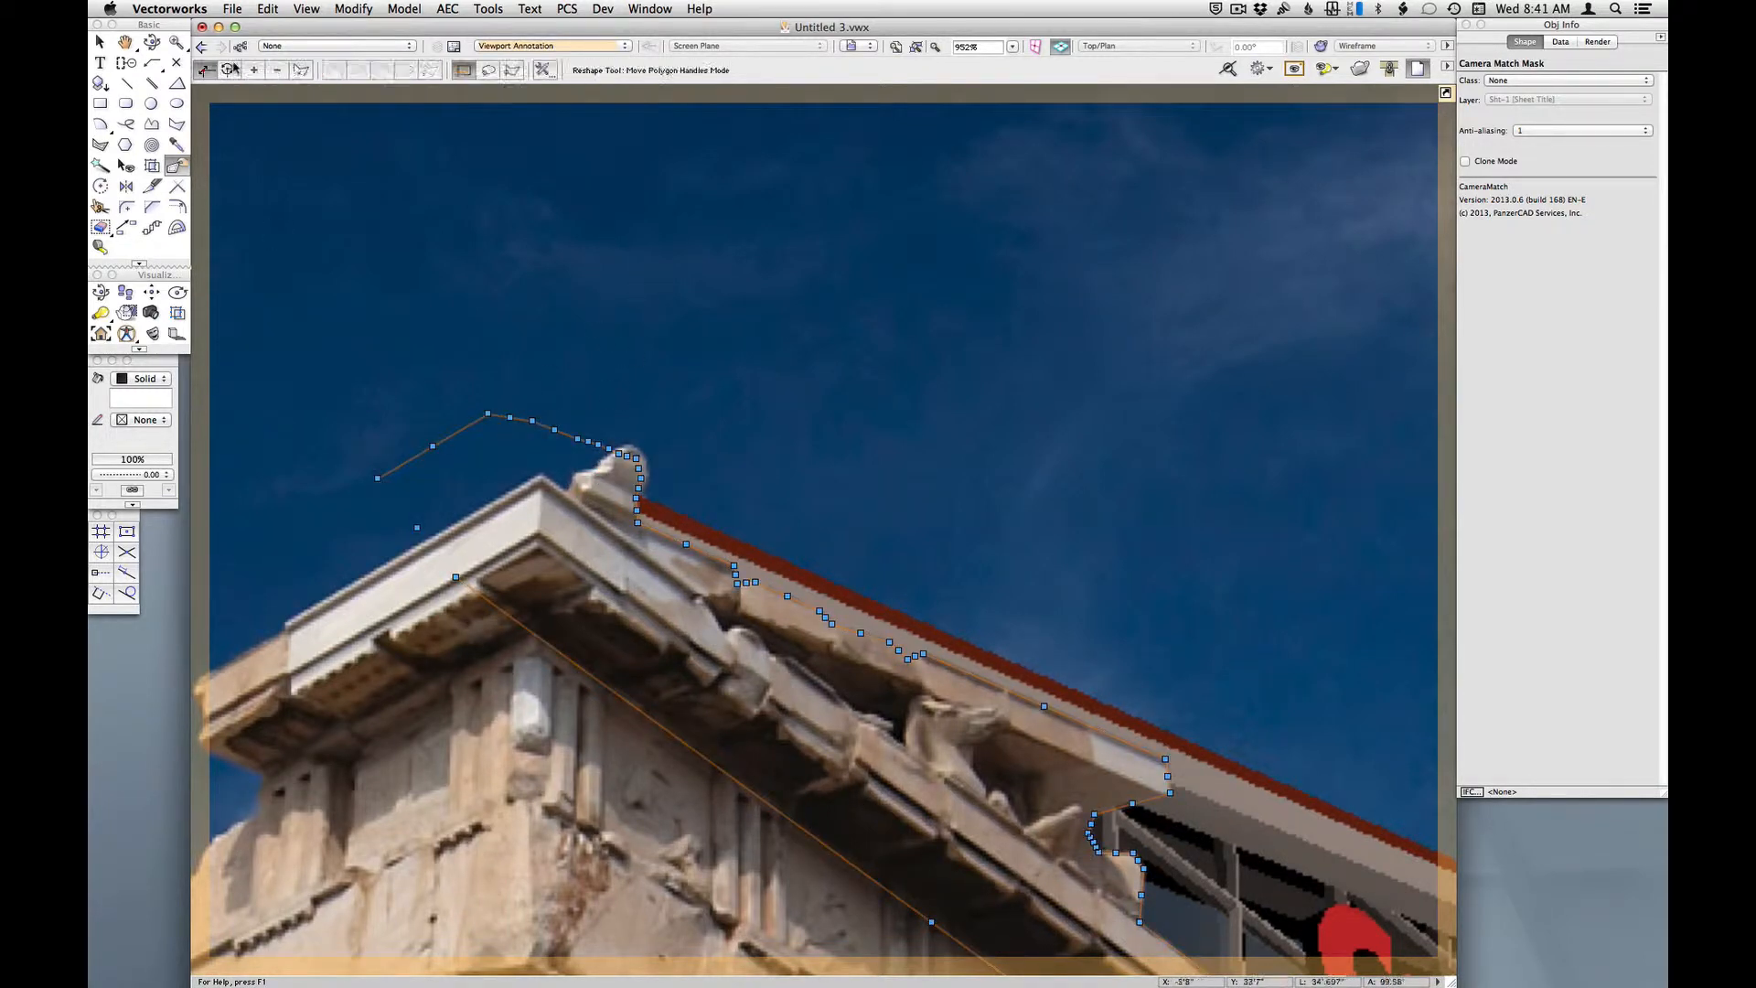
# - Delete the surplus mask vertices between the raised sky corner and the carved stone at the roof peak
pyautogui.click(276, 69)
pyautogui.click(532, 420)
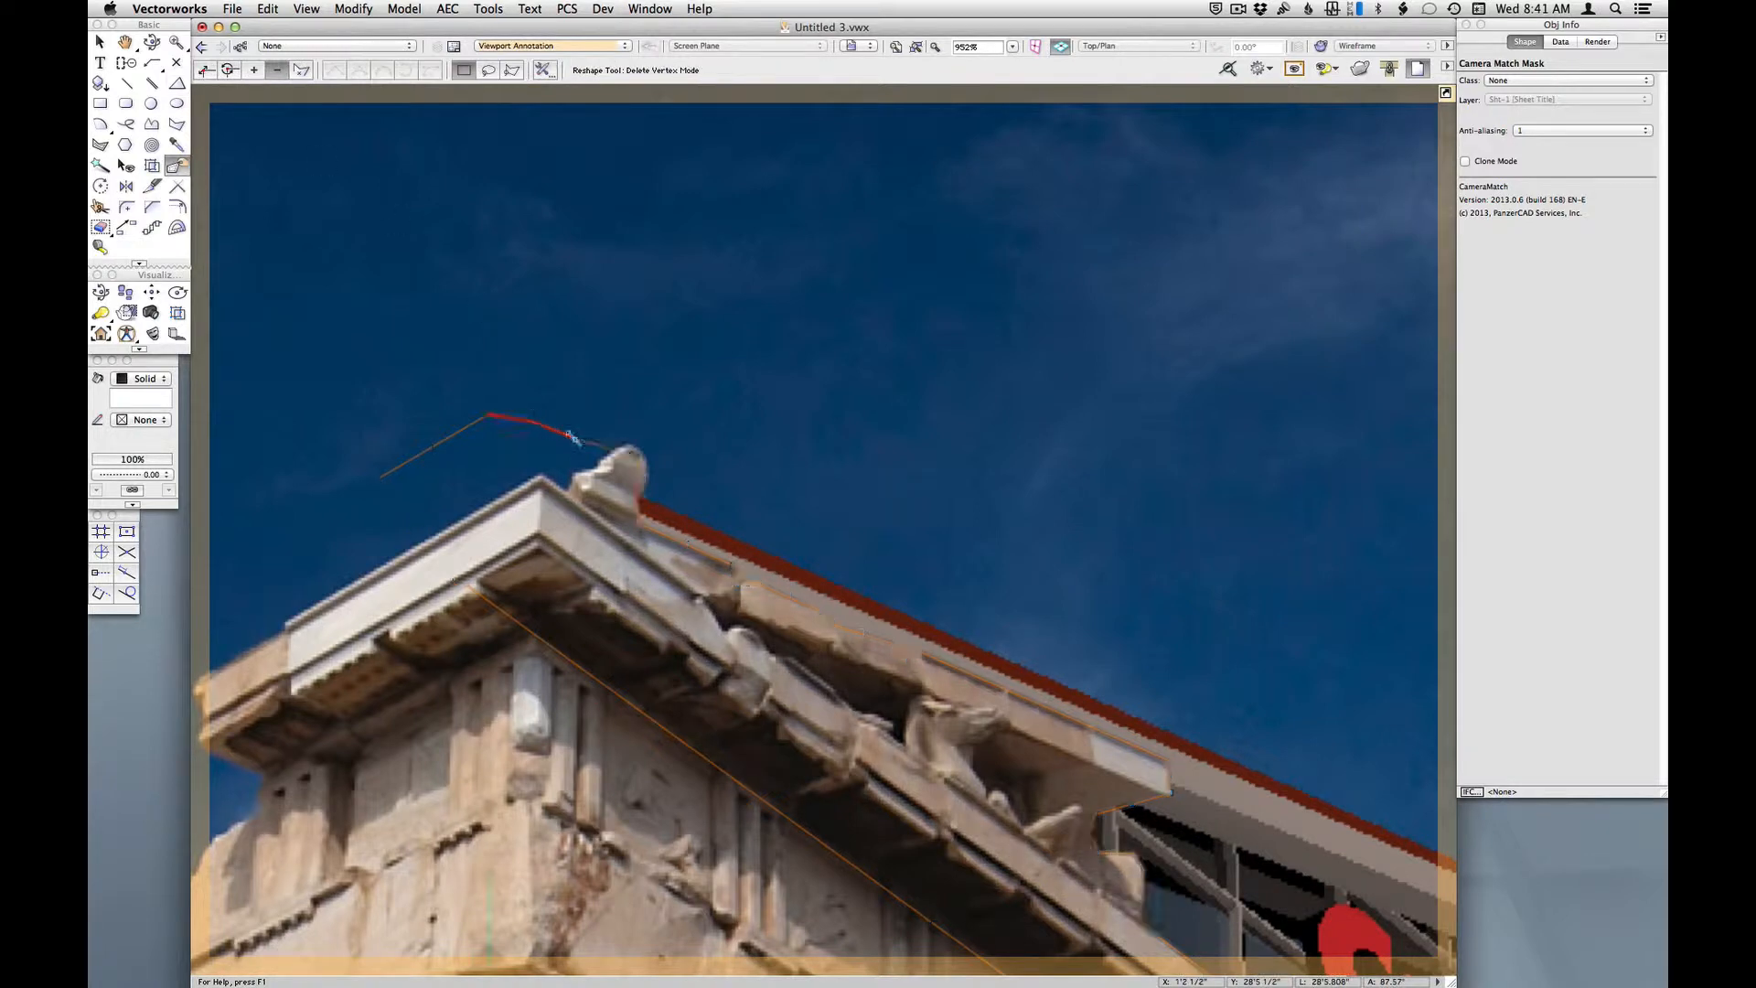
pyautogui.click(578, 439)
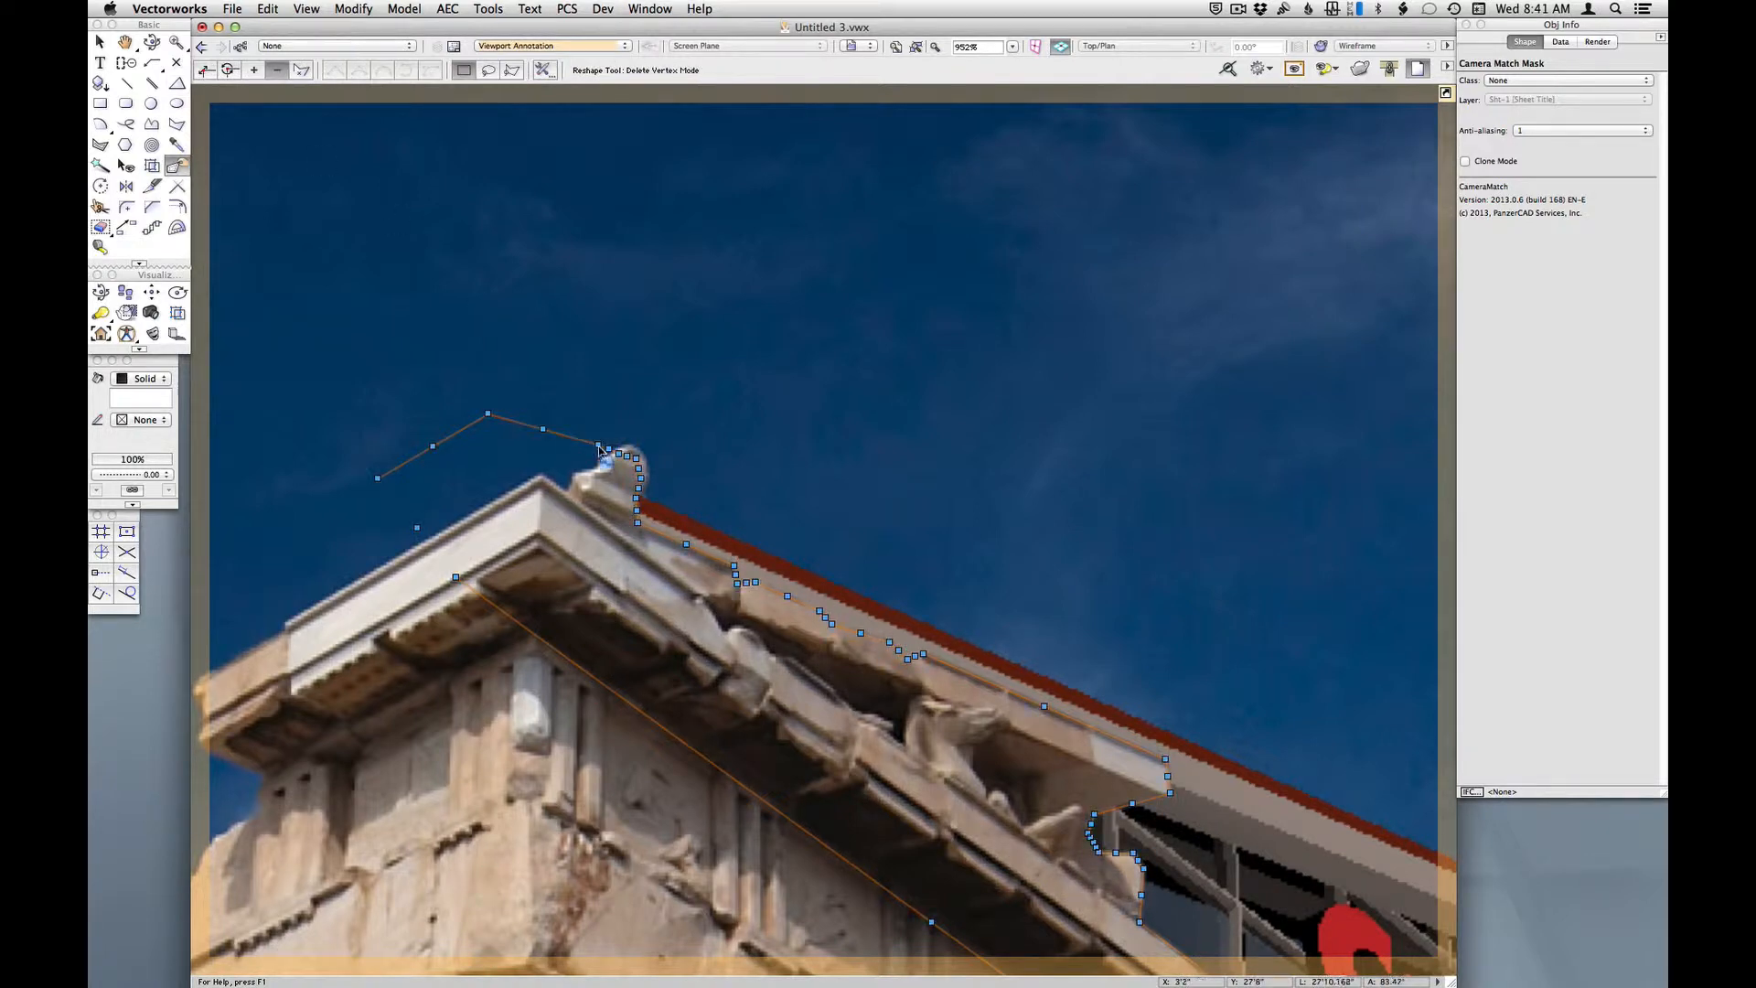
pyautogui.click(598, 444)
pyautogui.click(619, 453)
pyautogui.press('x')
pyautogui.press('x')
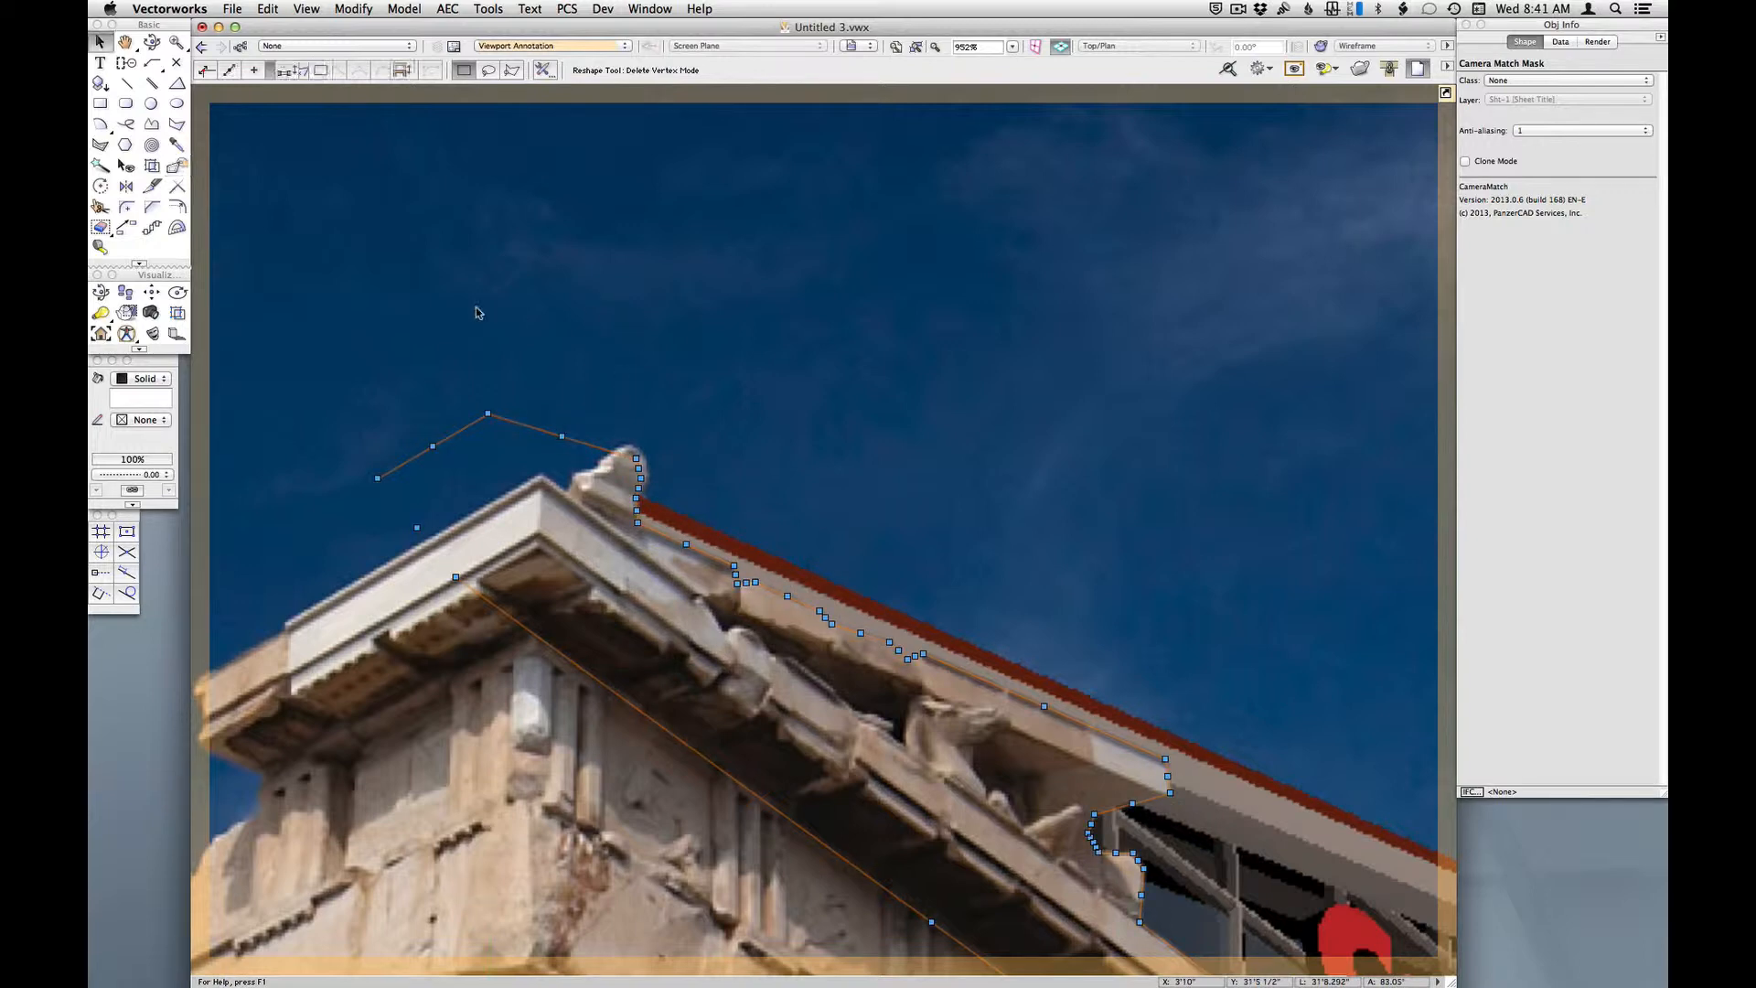
pyautogui.scroll(-1, 337, 367)
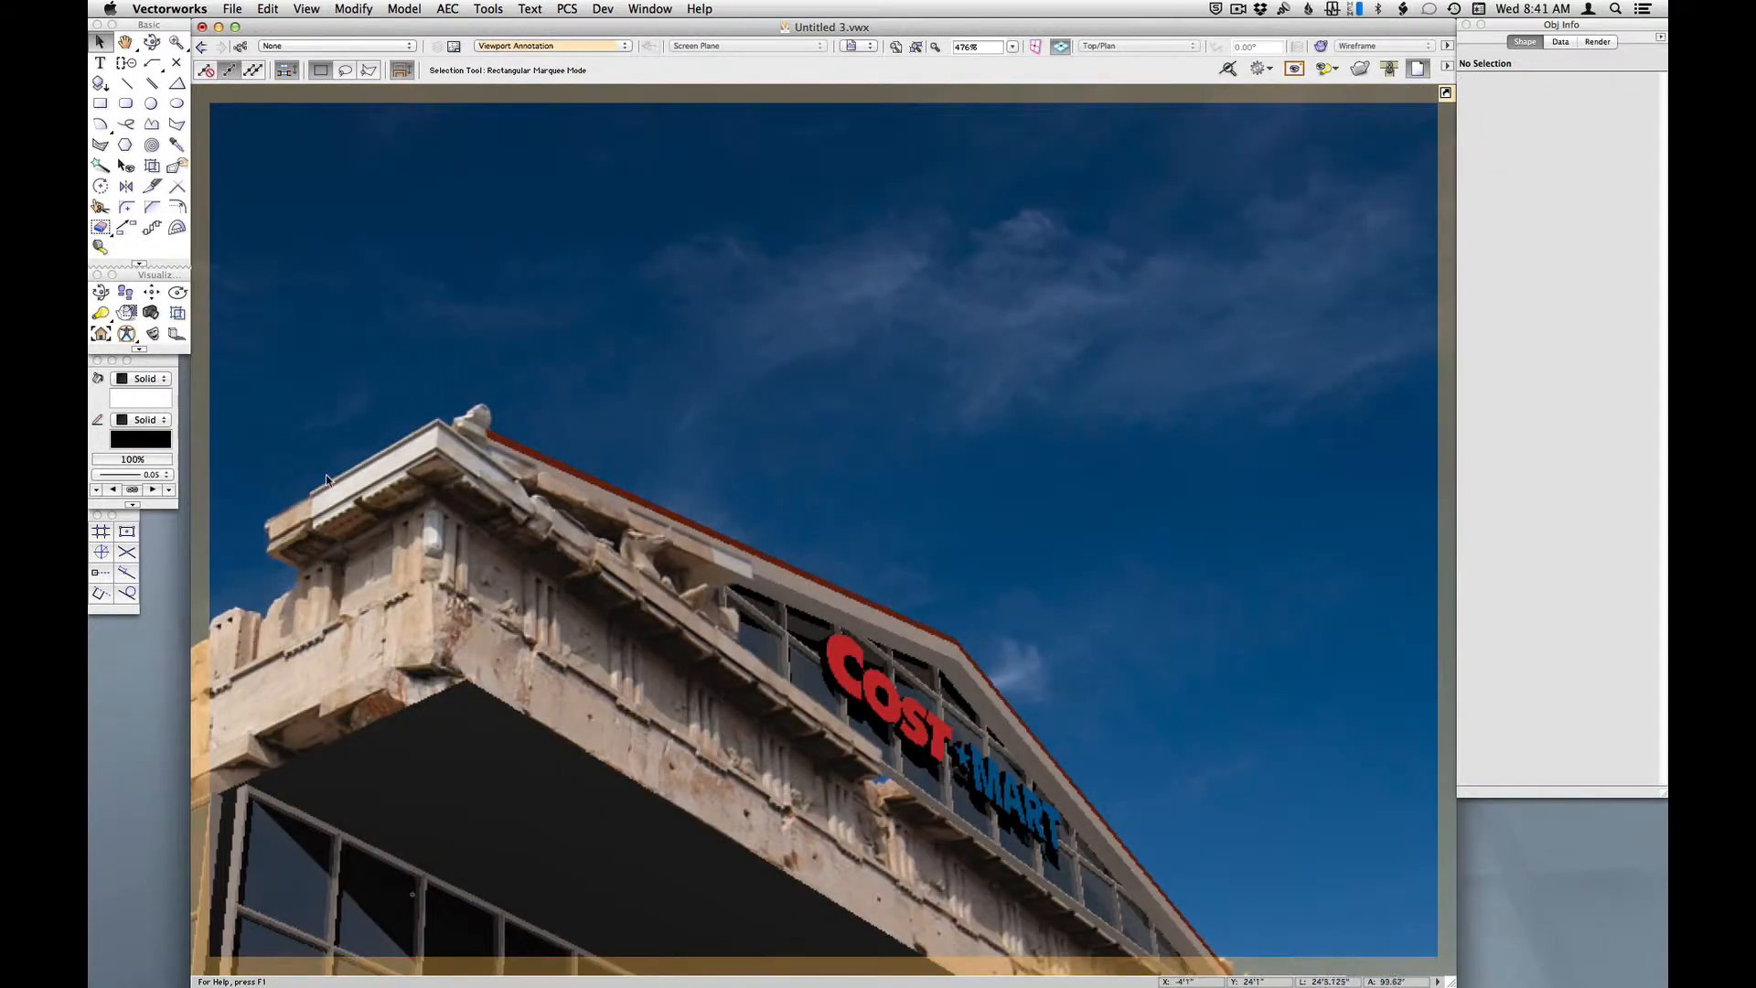
# - Draw a rough five-sided Camera Match mask over the far half of the gable and the sky beyond the cornice
pyautogui.scroll(-1, 343, 494)
pyautogui.scroll(1, 705, 668)
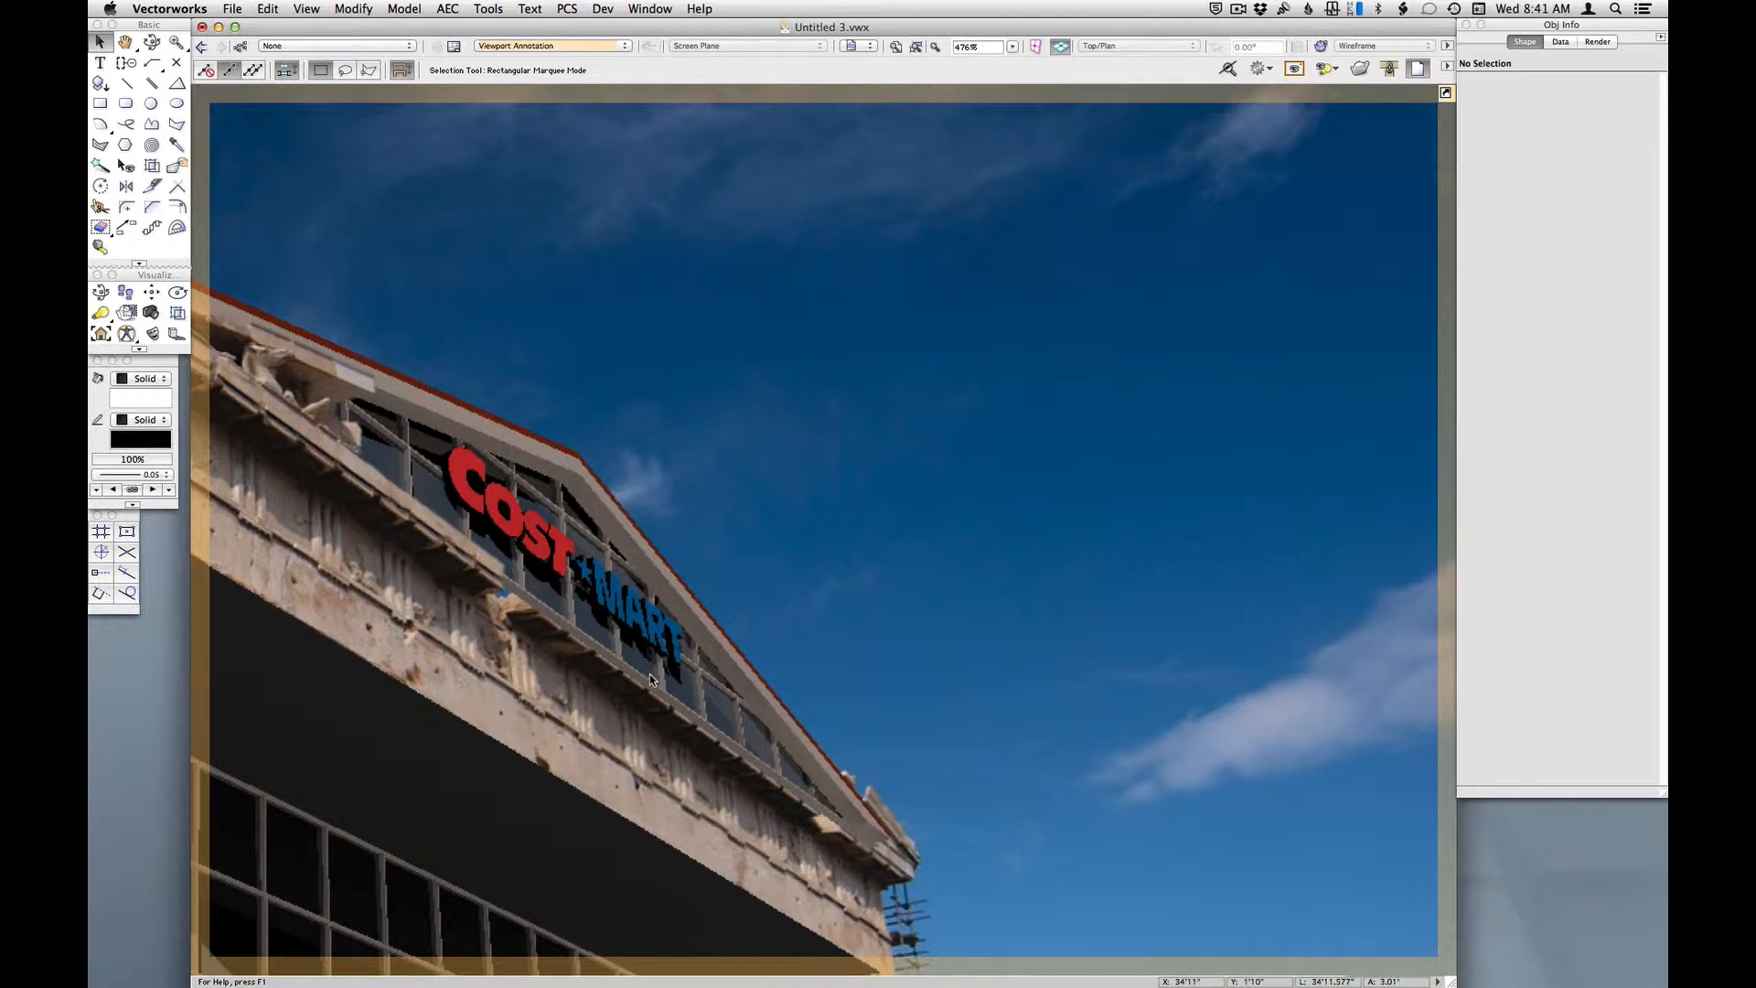
pyautogui.press('d')
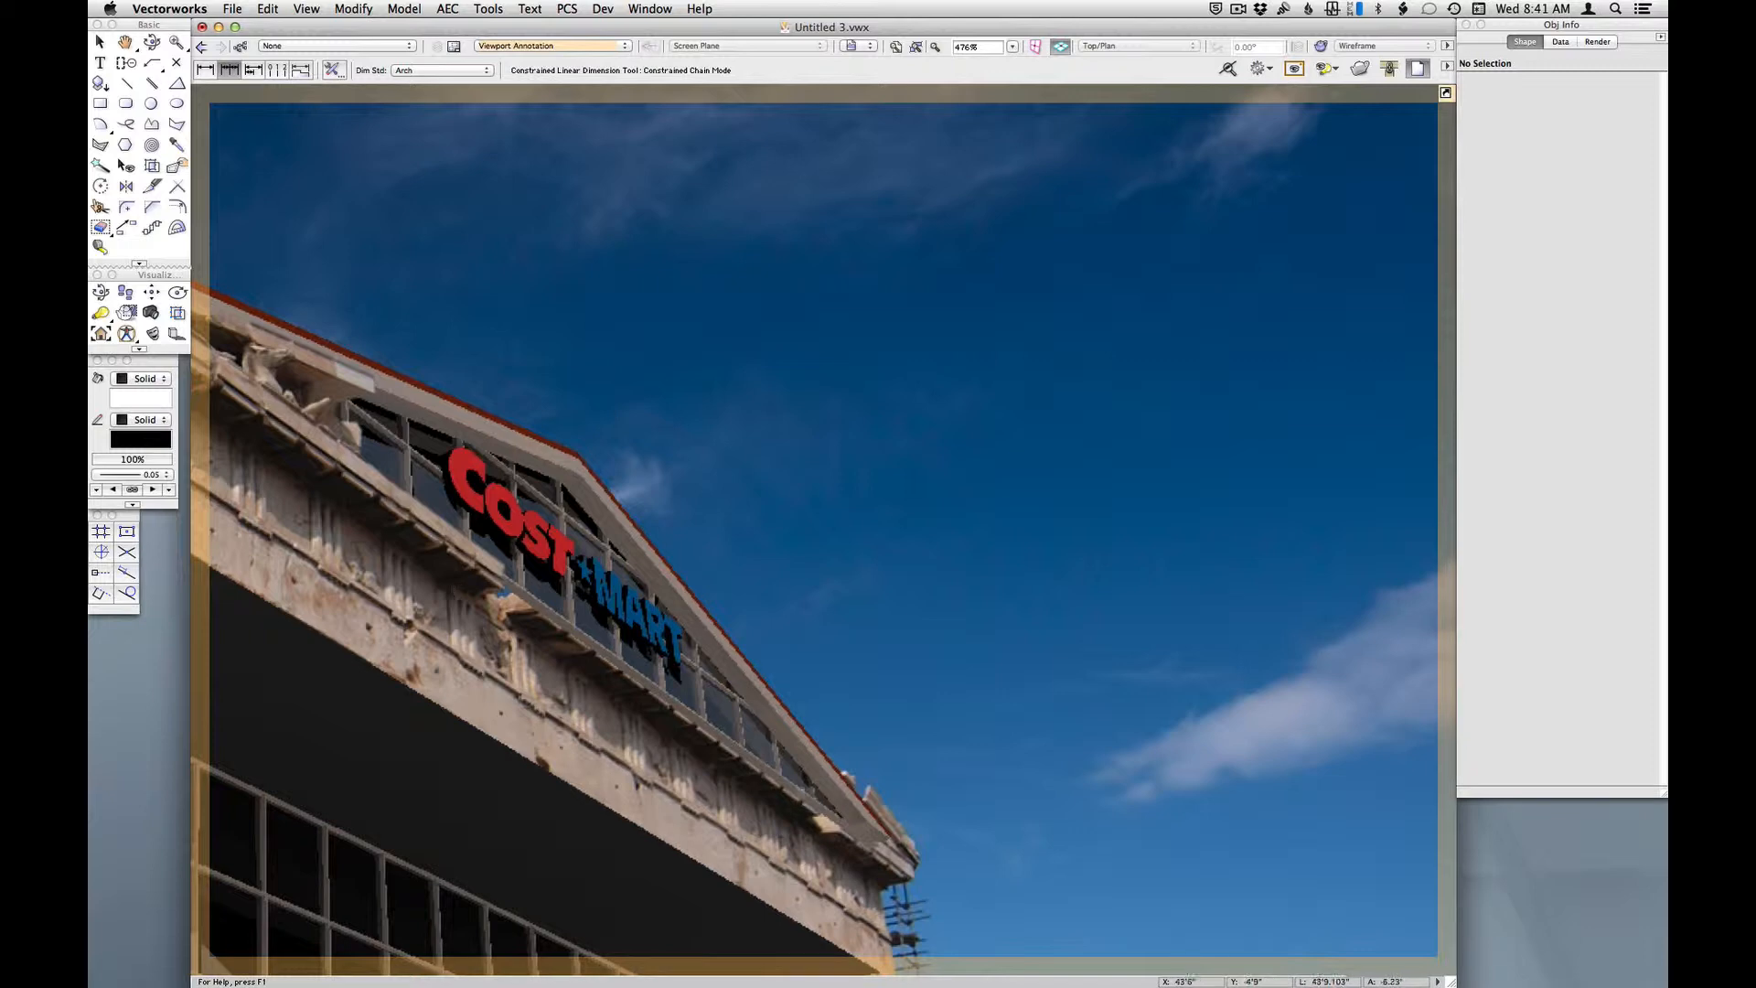
pyautogui.click(427, 609)
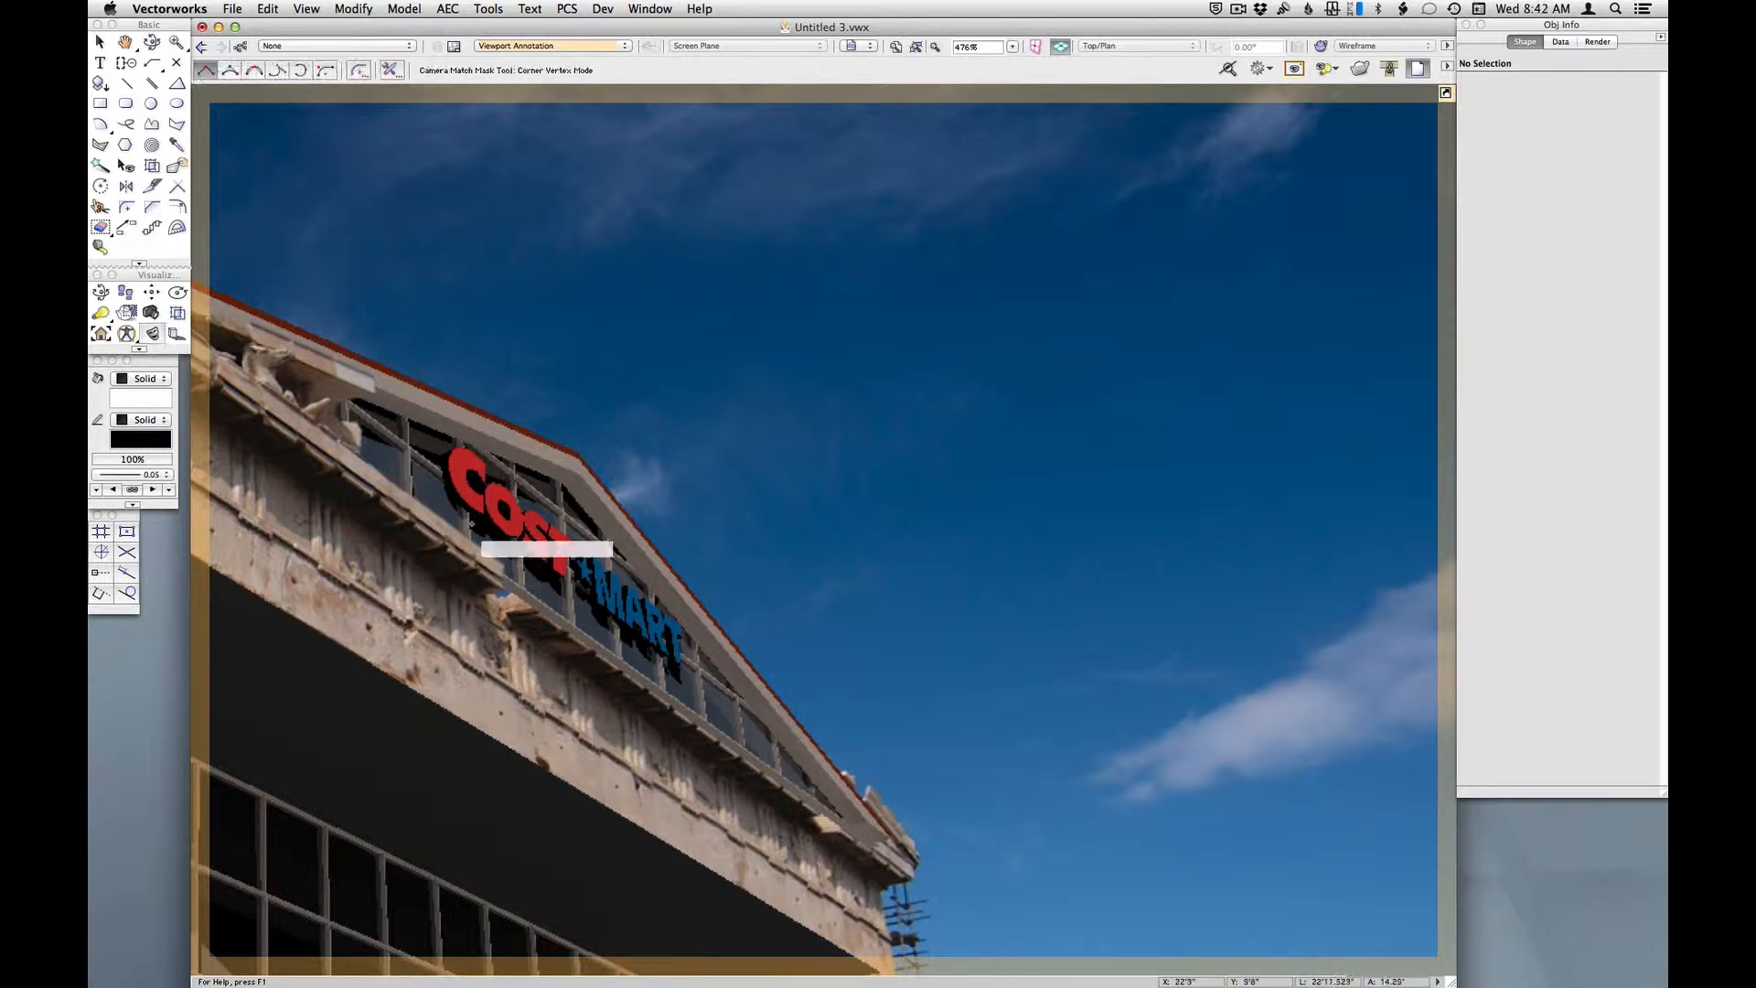
pyautogui.click(470, 526)
pyautogui.click(944, 603)
pyautogui.click(984, 935)
pyautogui.doubleClick(848, 920)
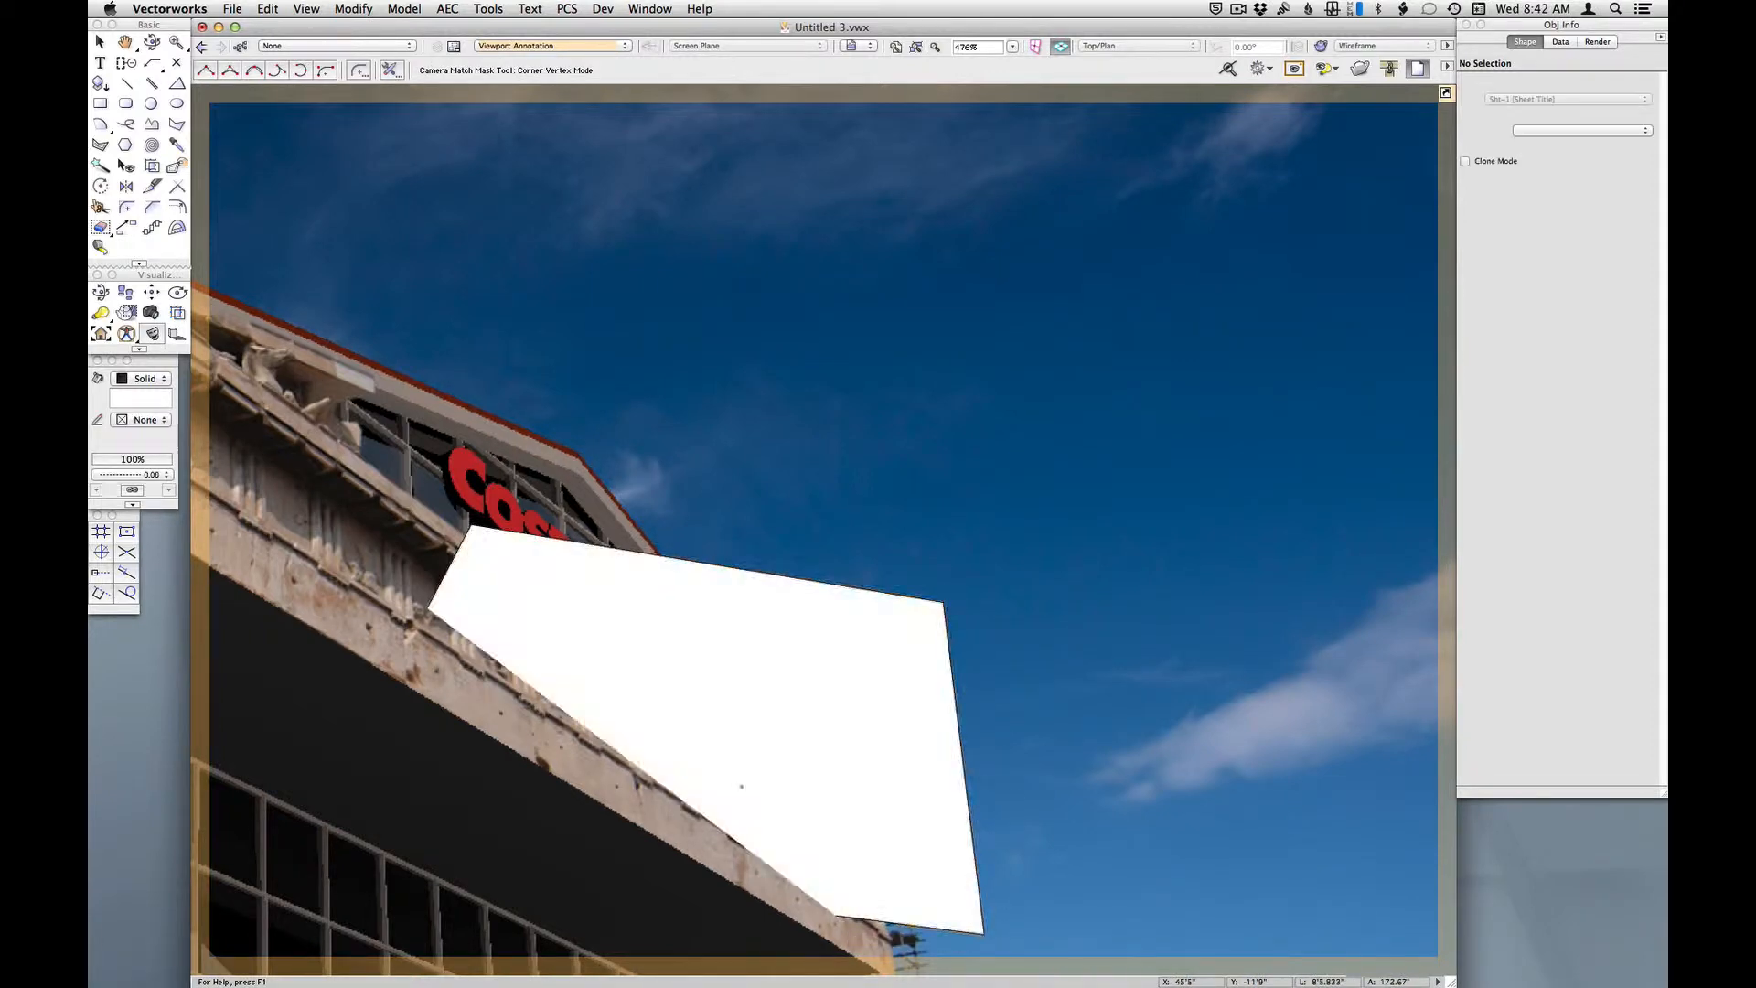
pyautogui.scroll(1, 473, 581)
pyautogui.press('x')
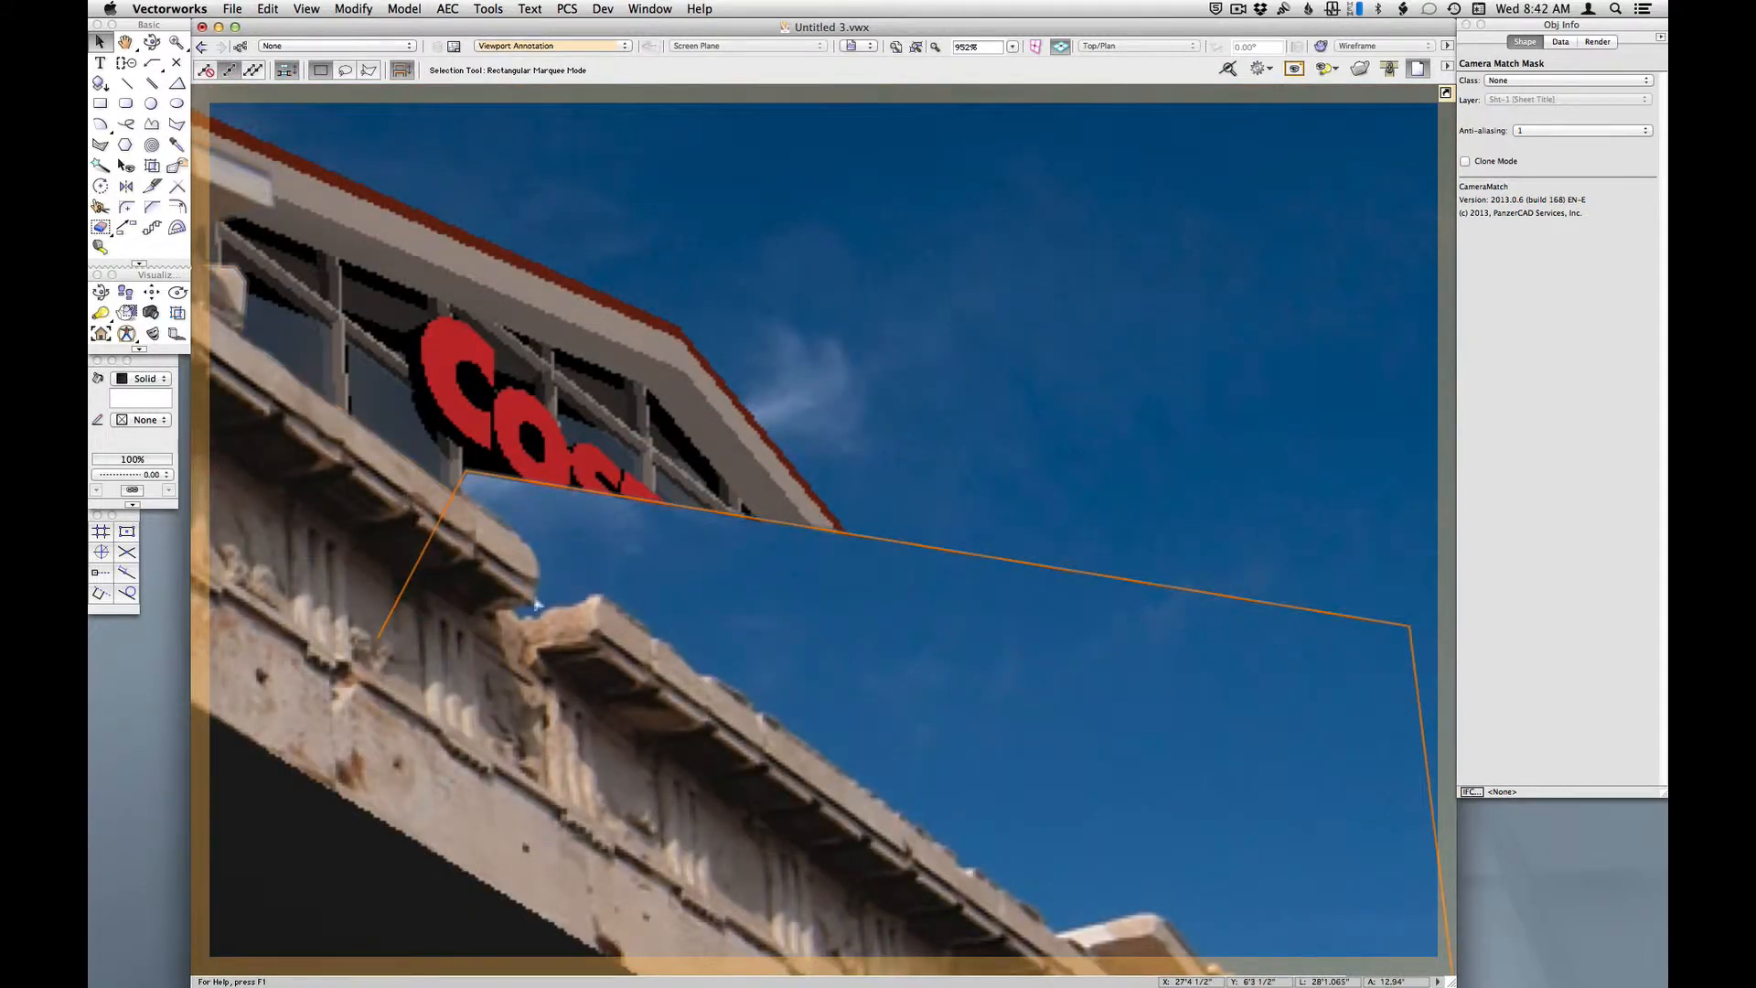
# - Start a detailed mask at the cornice gap and trace along the upper edge to the peak of the raised slab
pyautogui.click(152, 333)
pyautogui.click(498, 604)
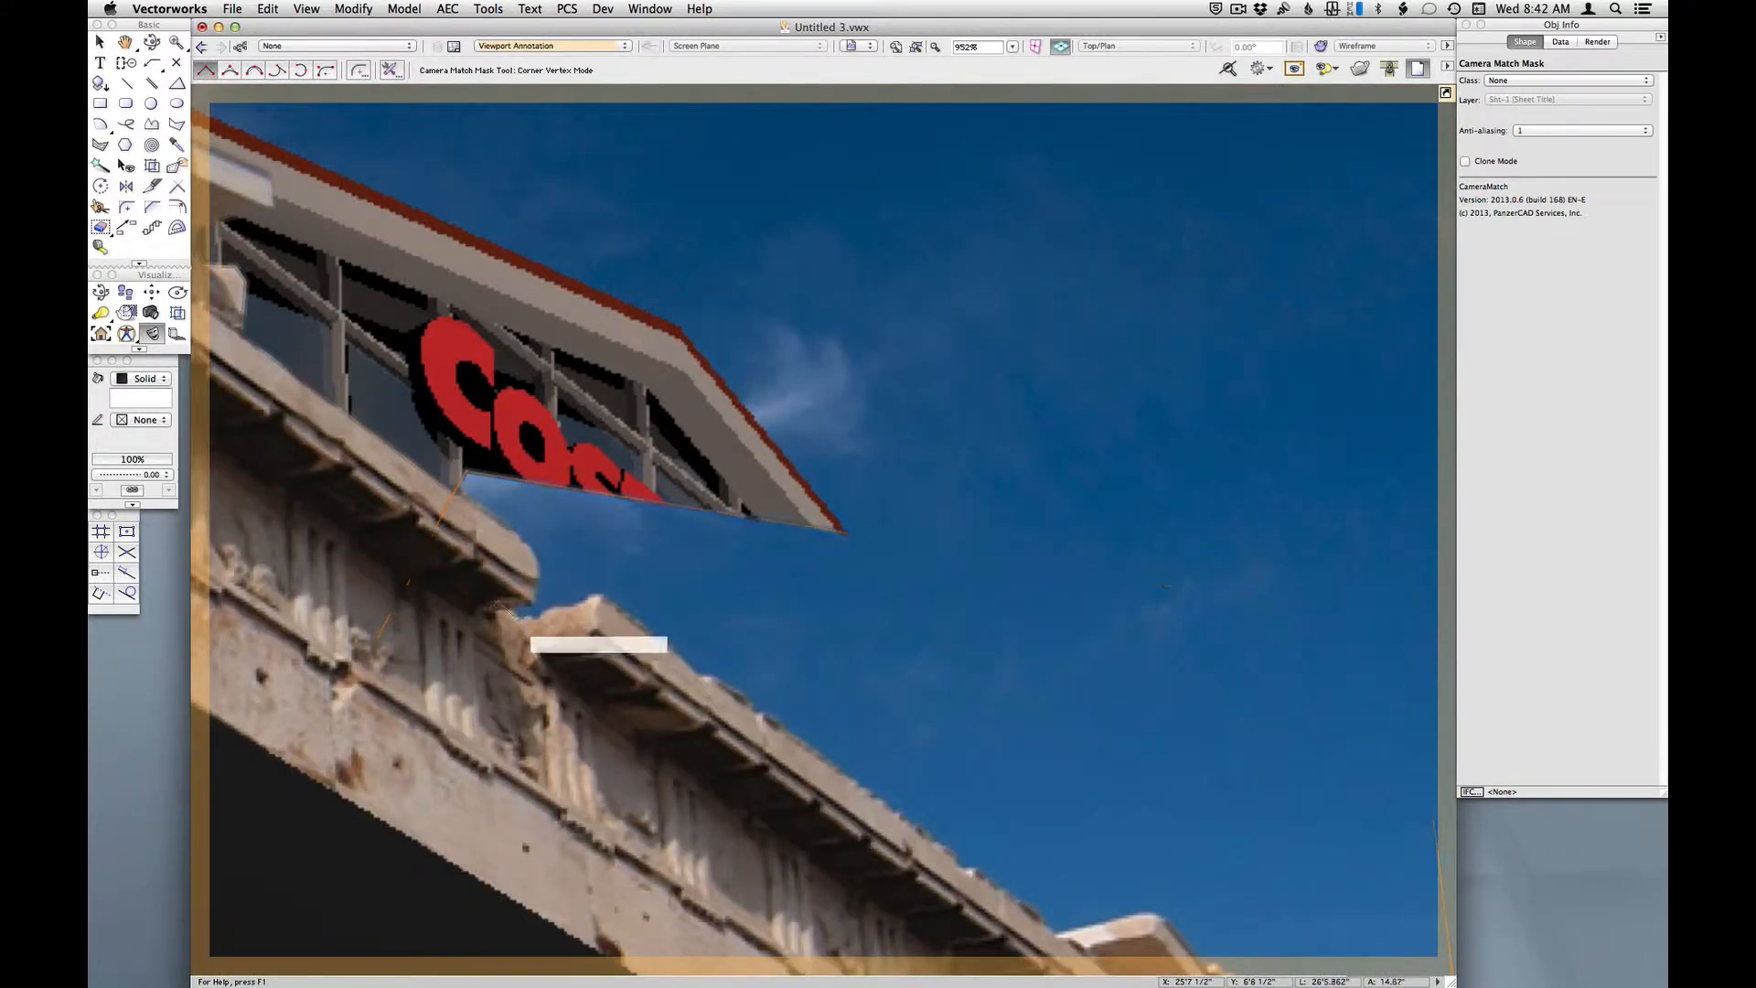
pyautogui.click(519, 624)
pyautogui.click(597, 600)
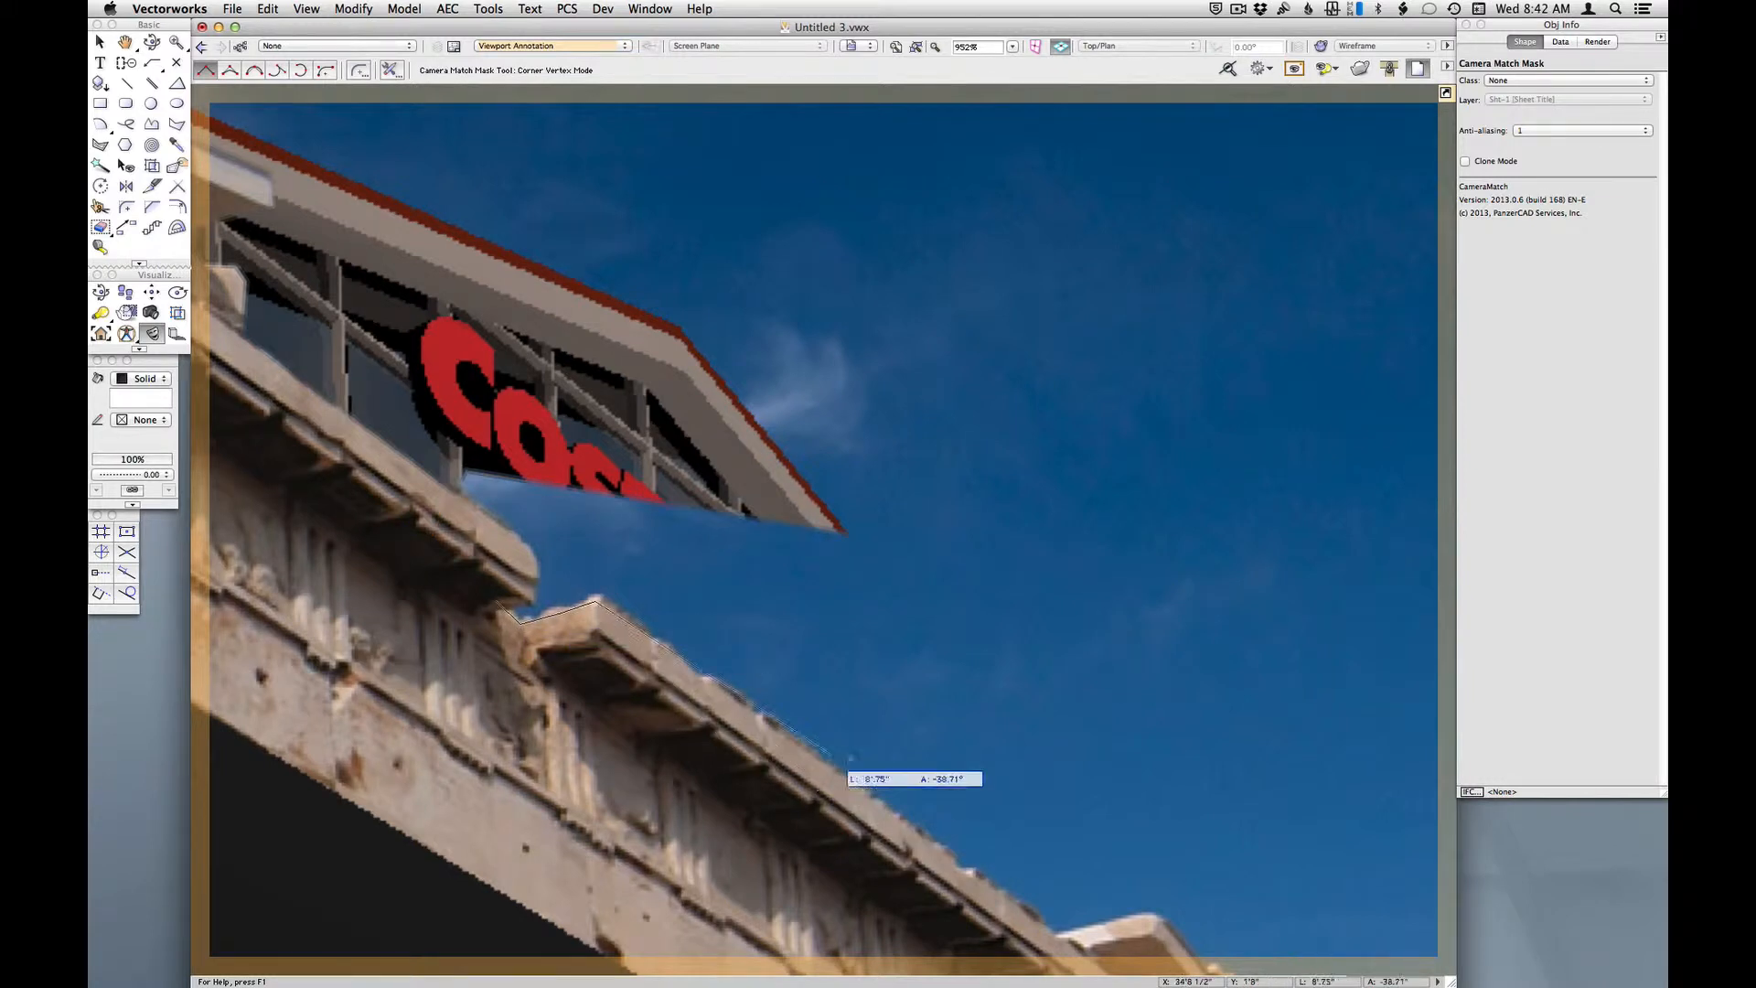
pyautogui.click(1057, 938)
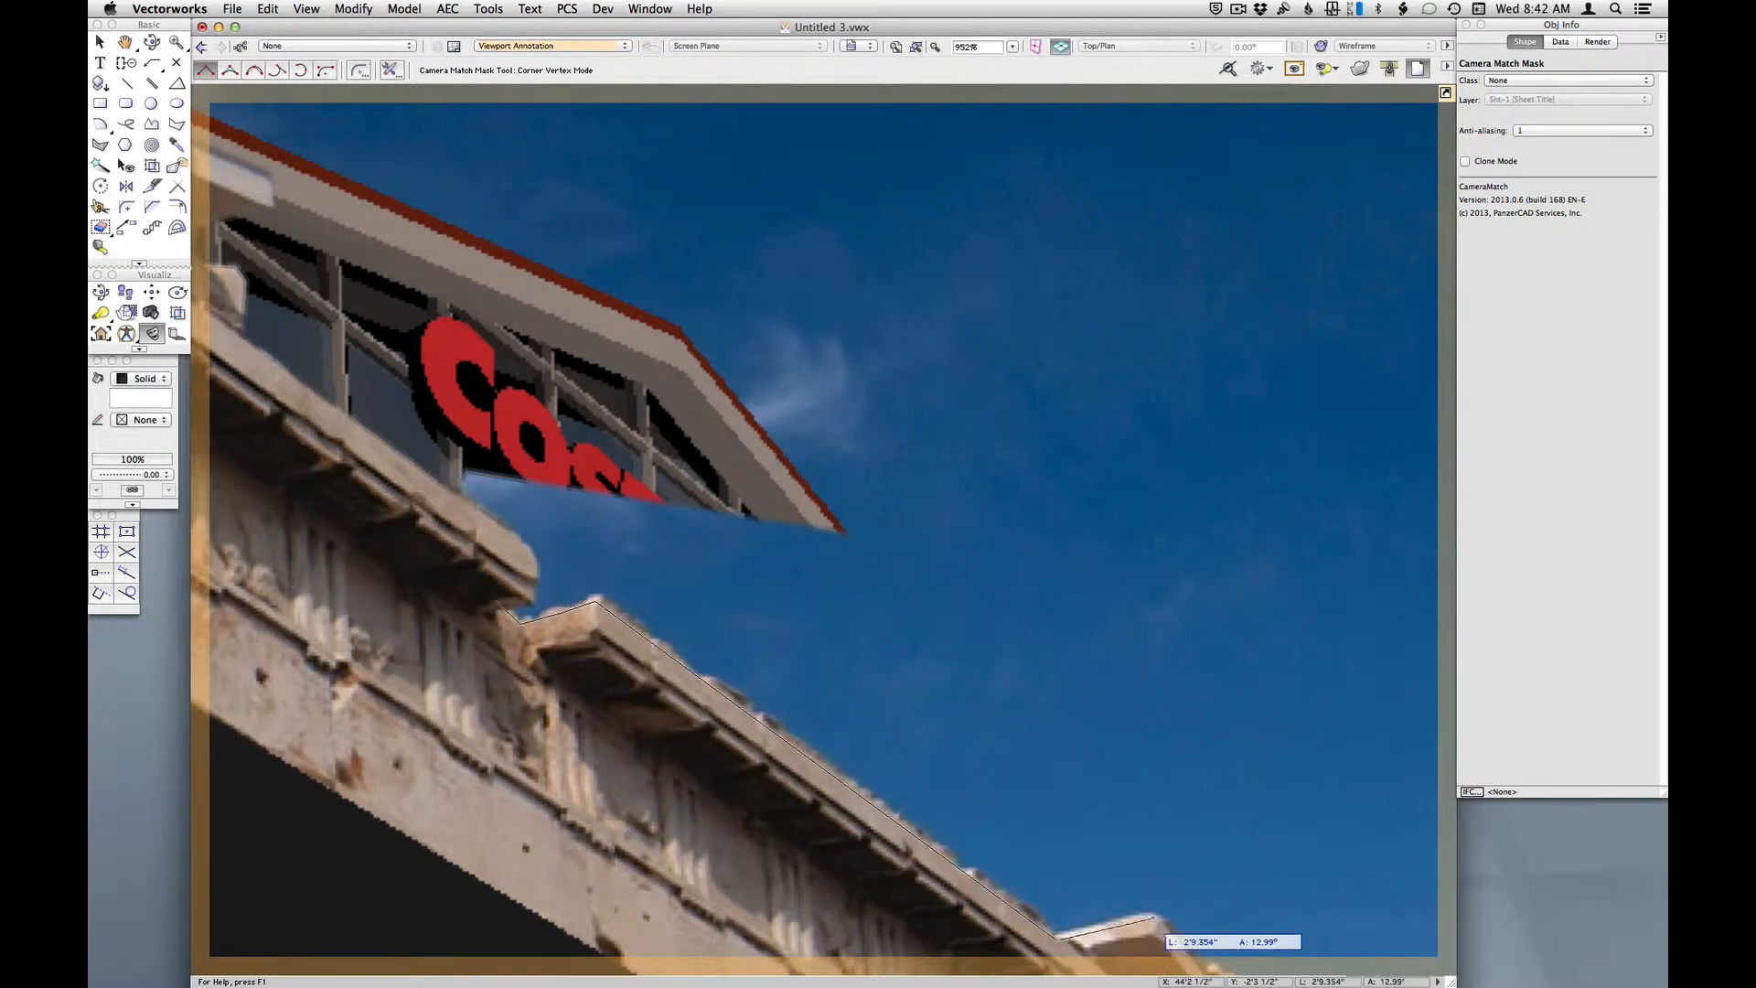
pyautogui.click(1154, 917)
# - Continue the mask outline down the slab's sloping edge, around the small stone fragment, and up to the tip of the end block
pyautogui.scroll(-5, 1154, 918)
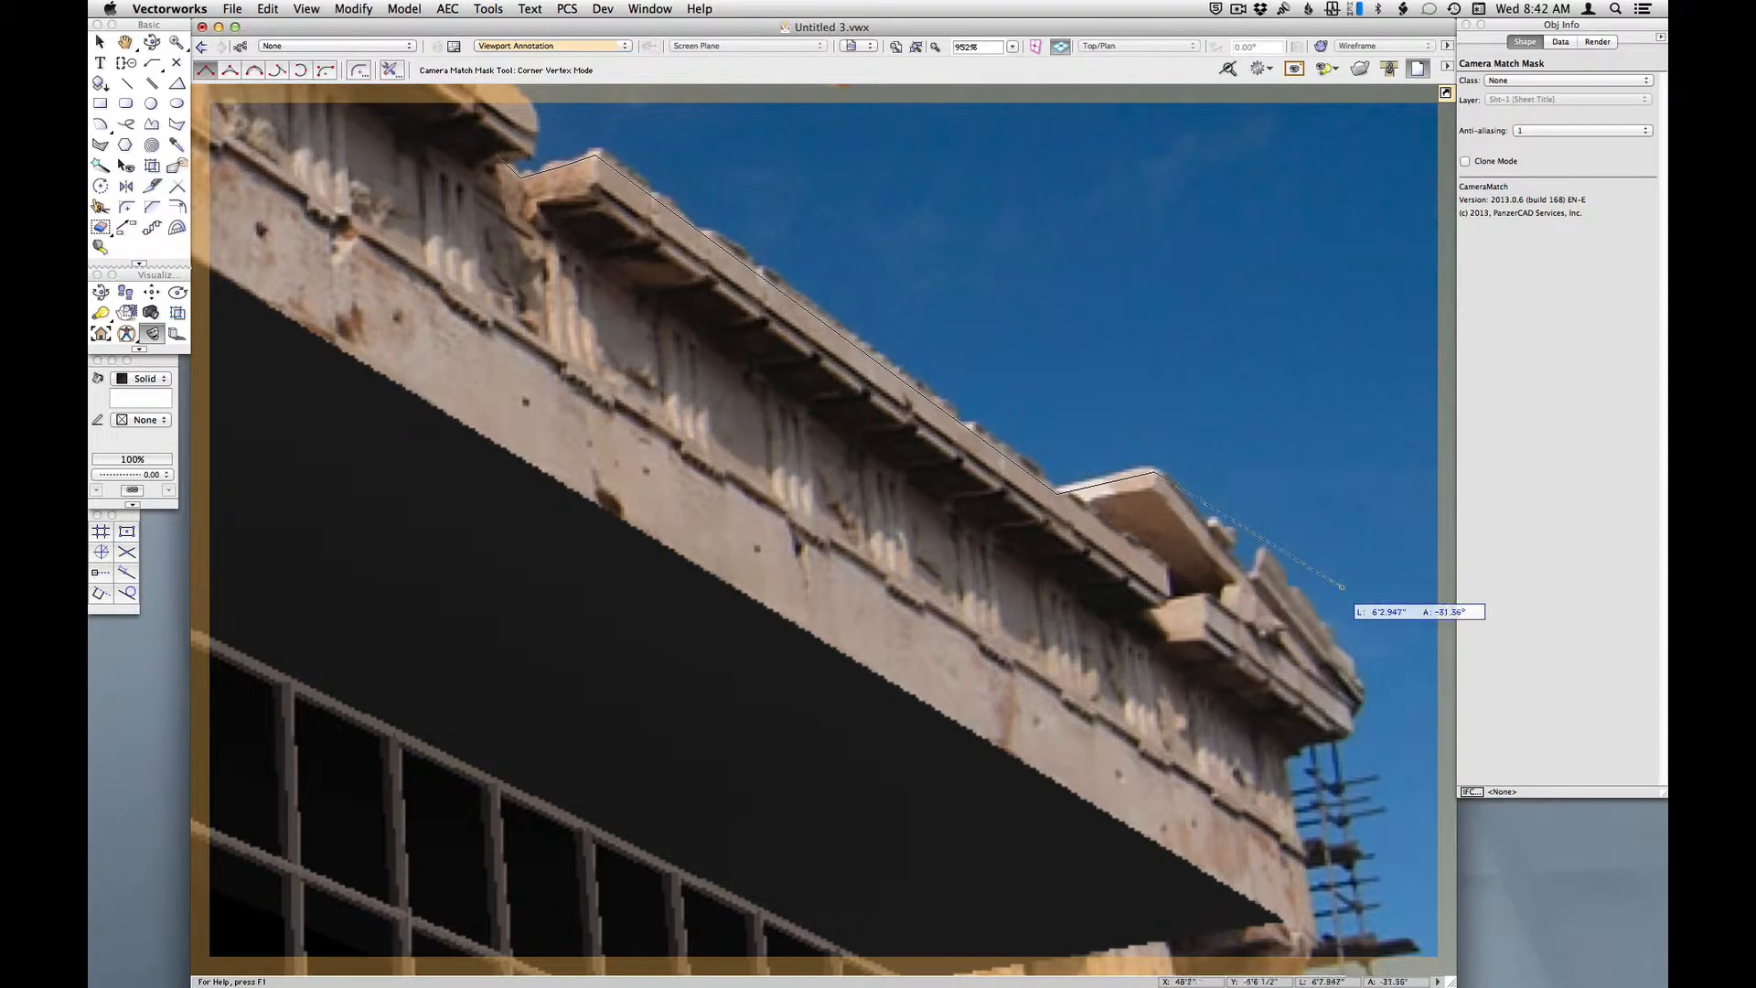
pyautogui.scroll(2, 1342, 590)
pyautogui.click(1057, 455)
pyautogui.click(1087, 454)
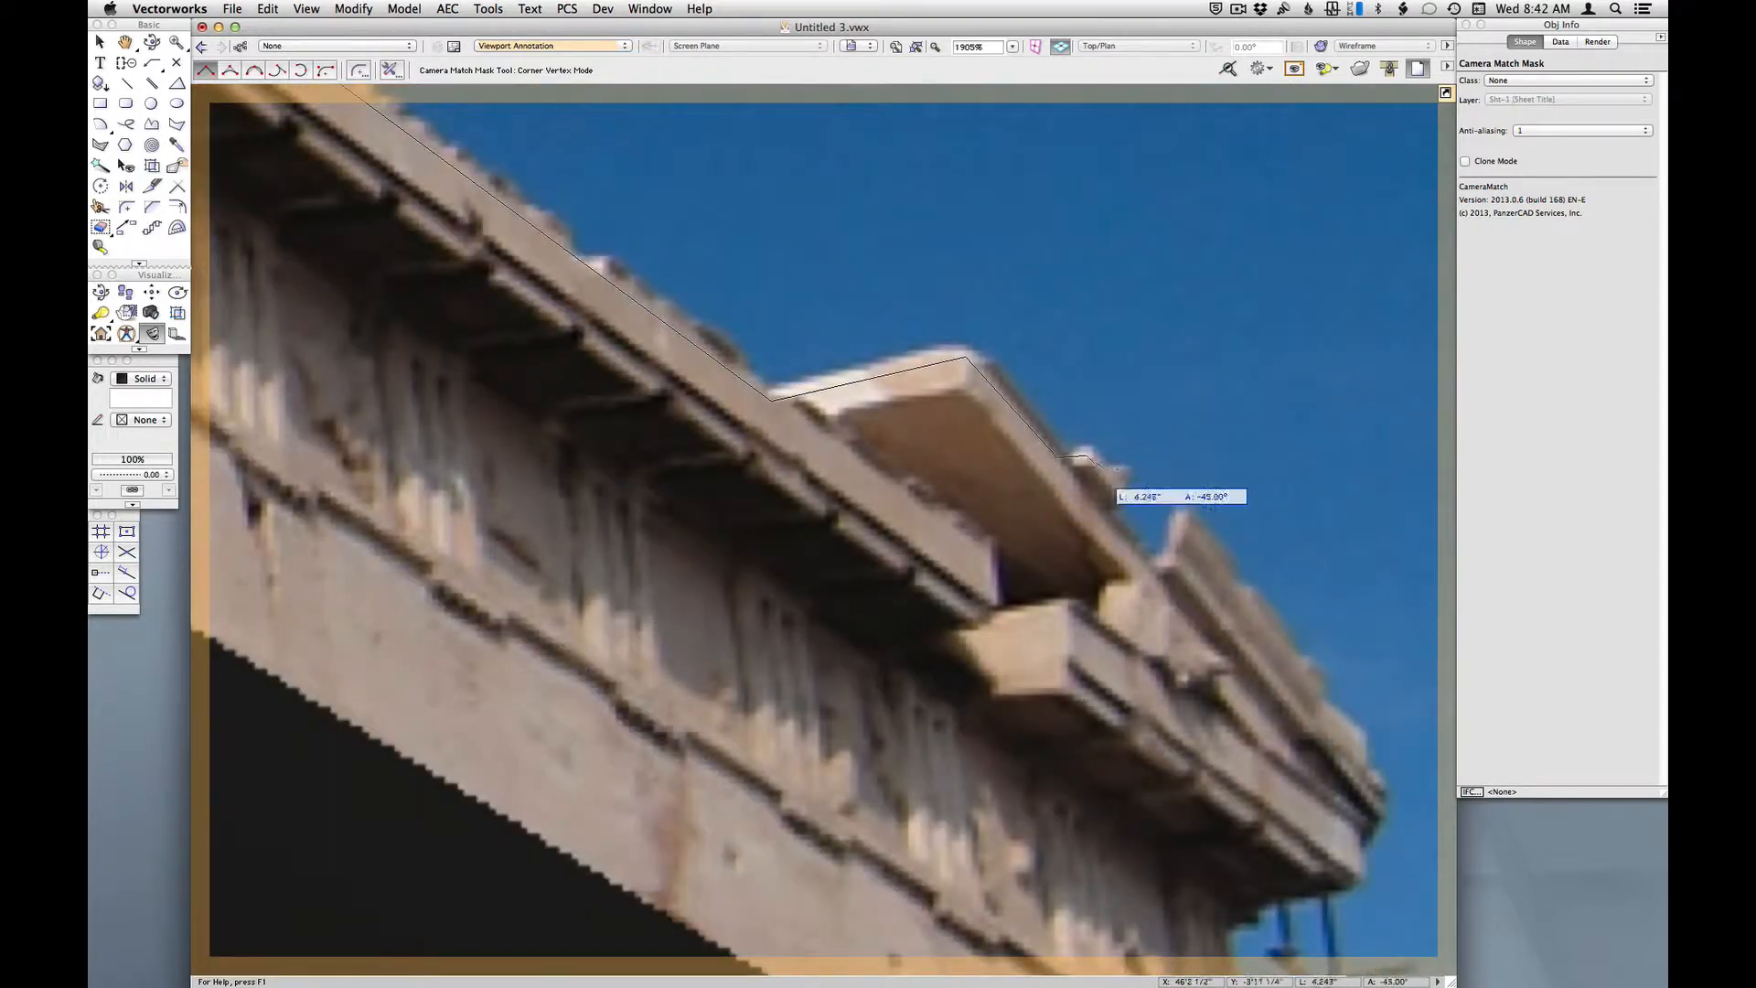
pyautogui.click(1118, 472)
pyautogui.click(1124, 496)
pyautogui.click(1102, 510)
pyautogui.click(1150, 567)
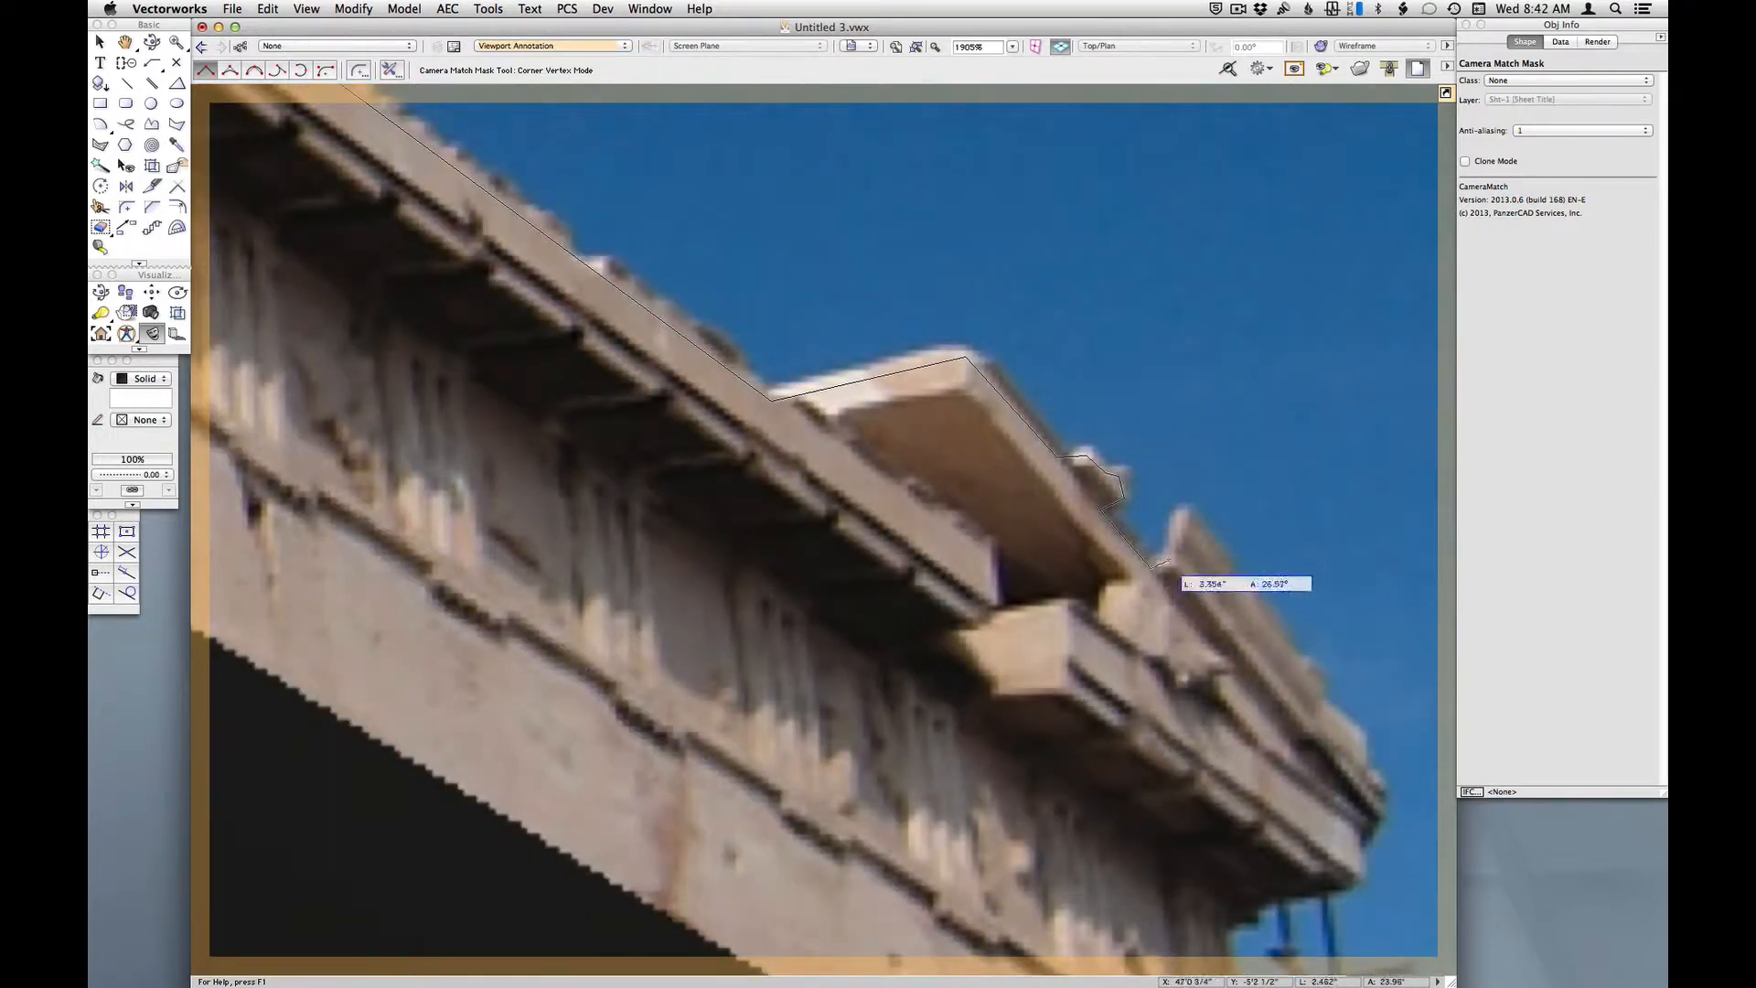
pyautogui.click(1181, 519)
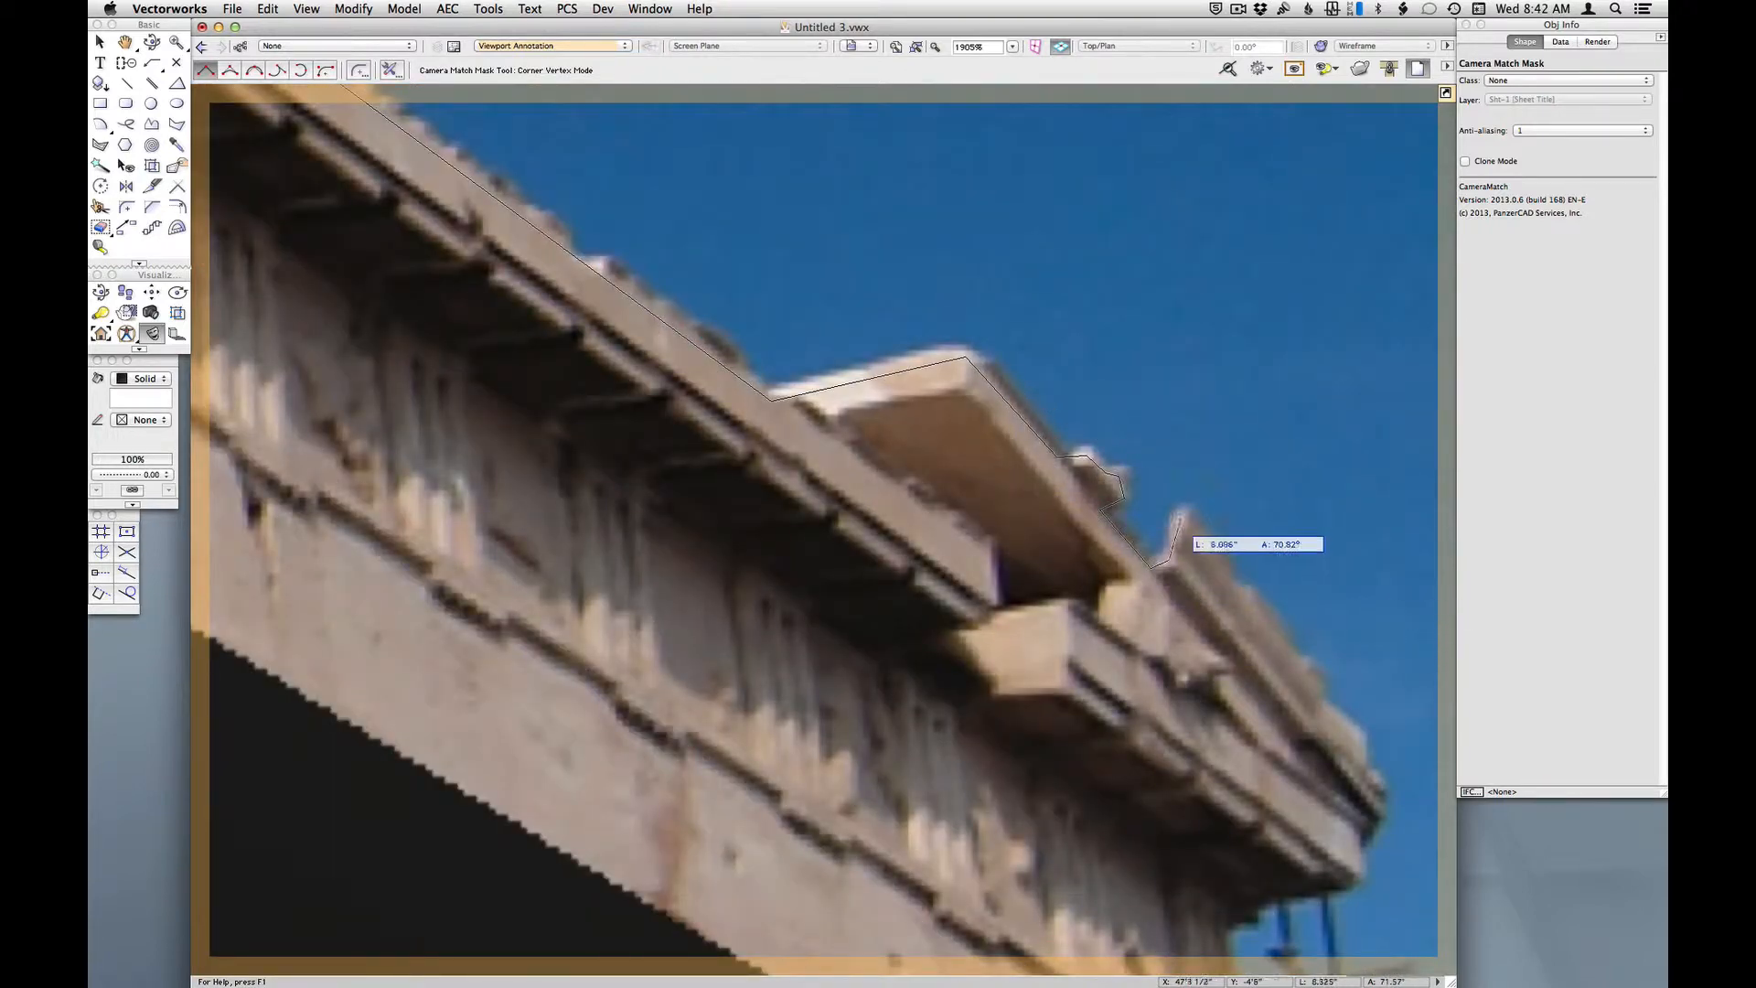
# - Trace the mask down the end block and around the cornice corner, then close it back along the frieze to its start
pyautogui.click(1360, 739)
pyautogui.click(1364, 770)
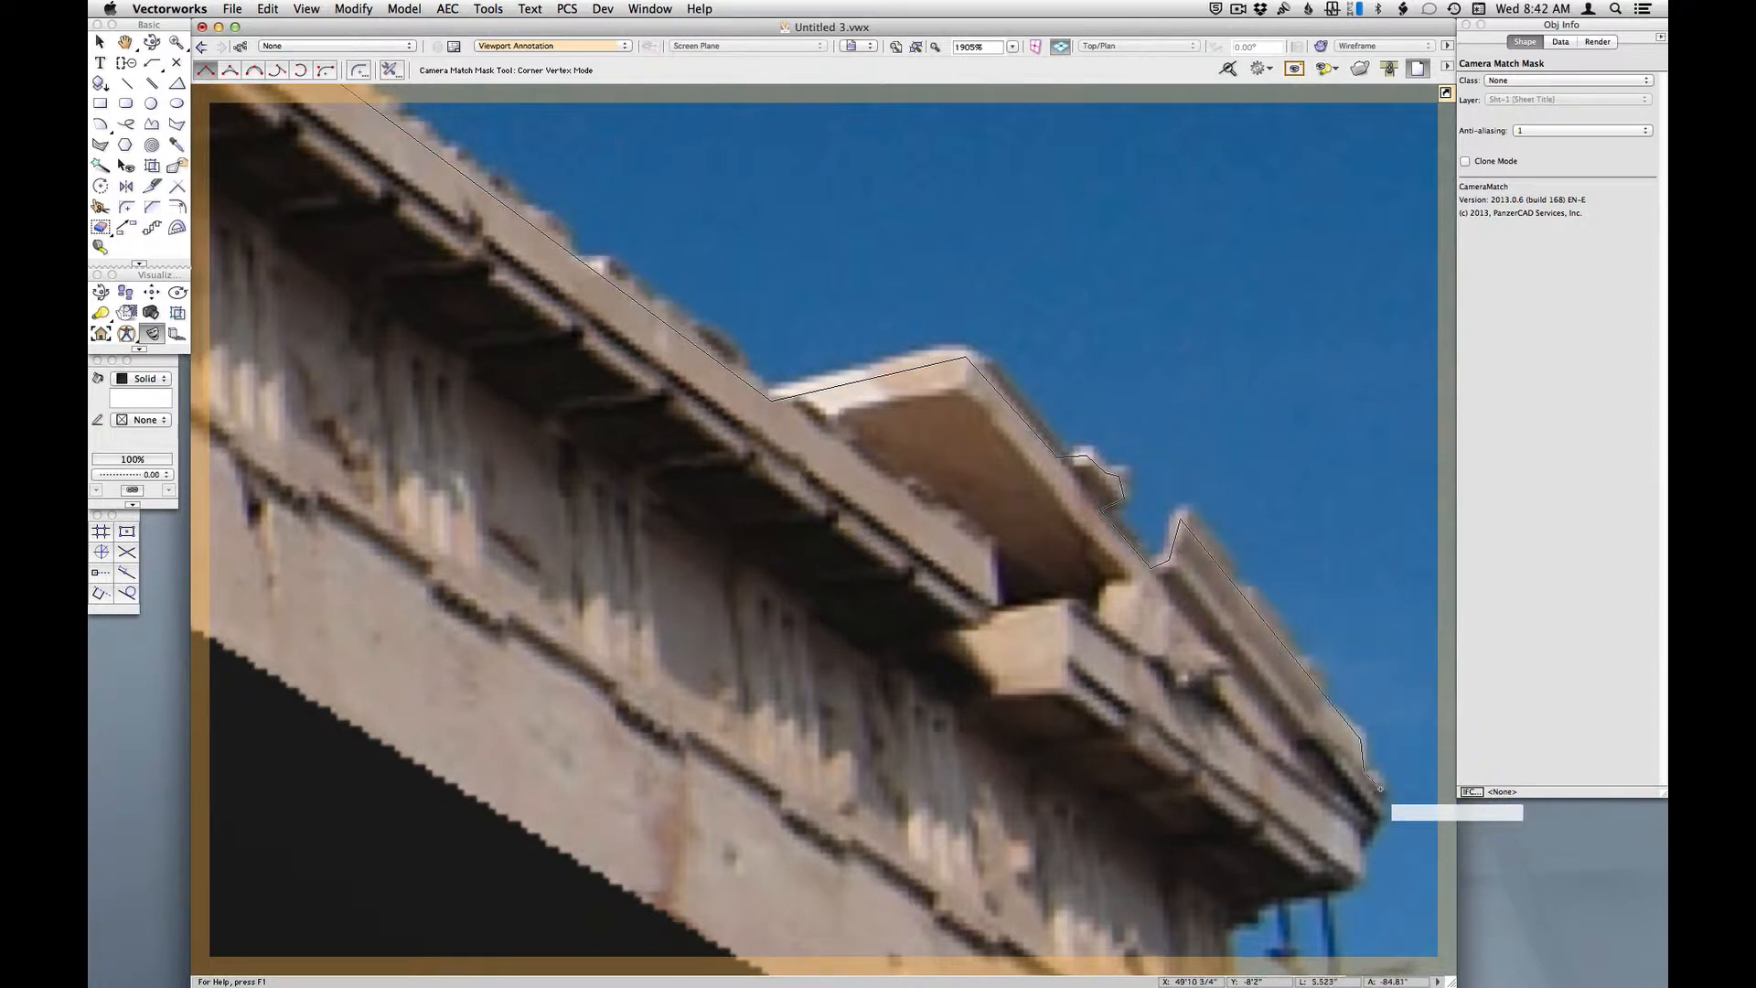
pyautogui.click(1360, 871)
pyautogui.click(1274, 893)
pyautogui.click(1222, 924)
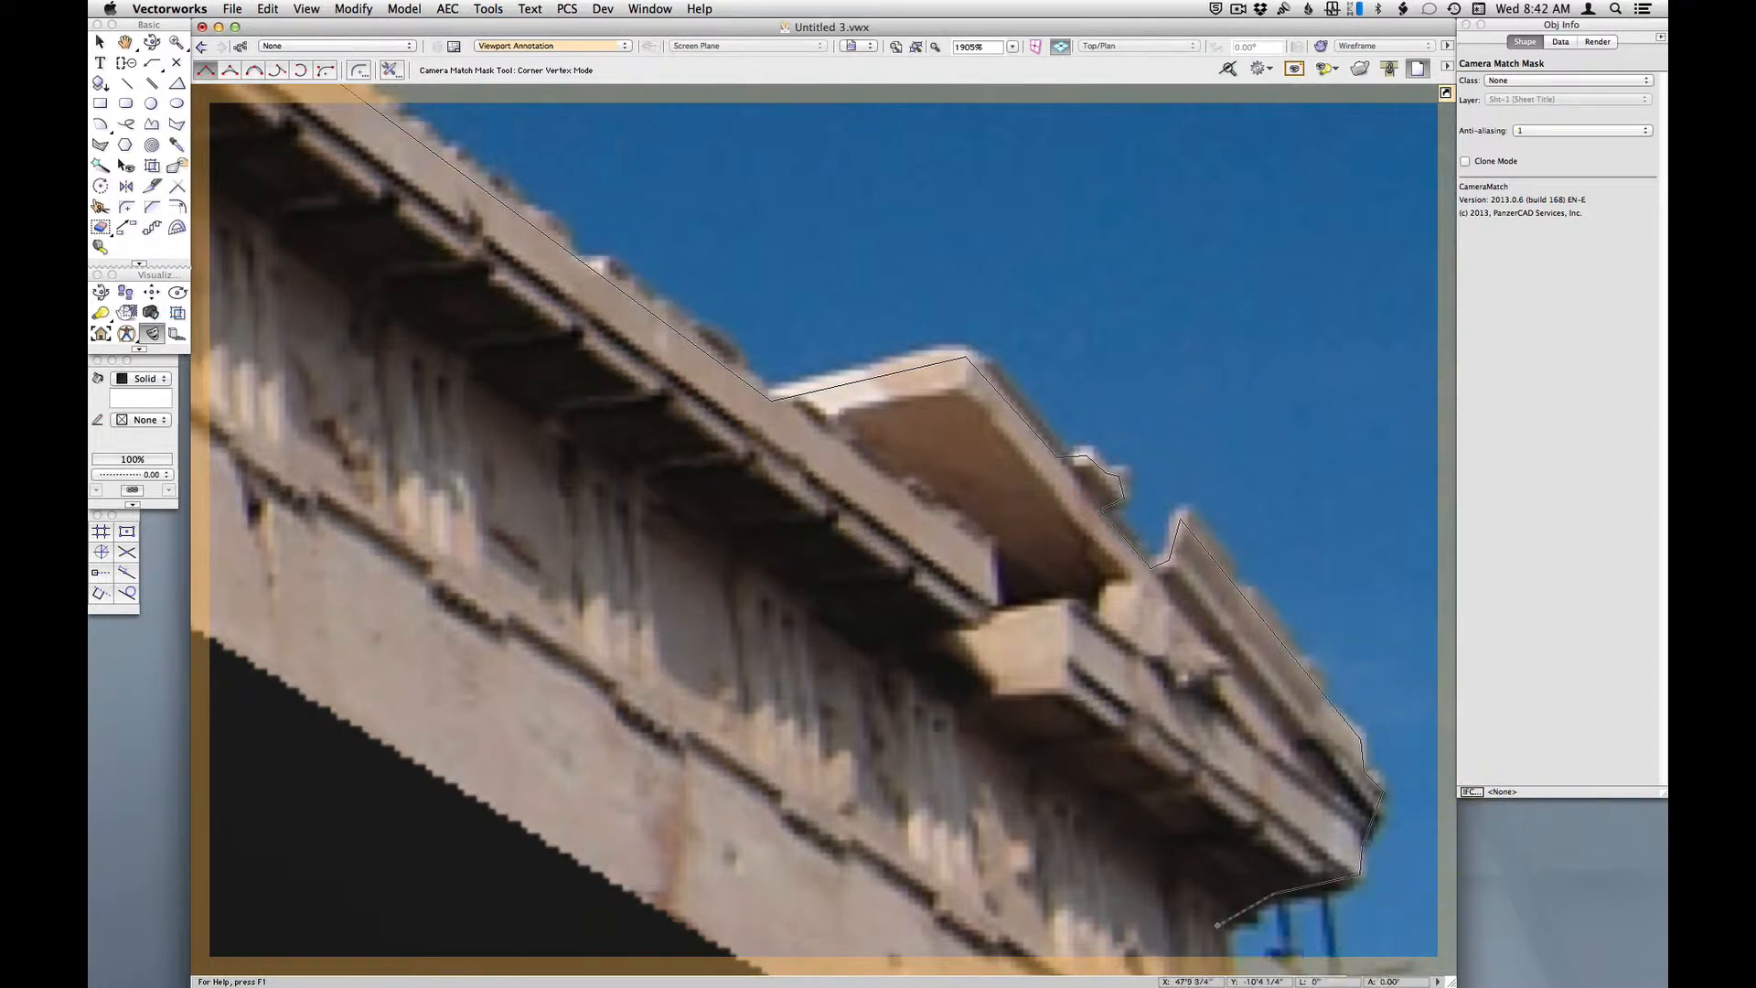
pyautogui.scroll(-2, 1223, 924)
pyautogui.click(441, 382)
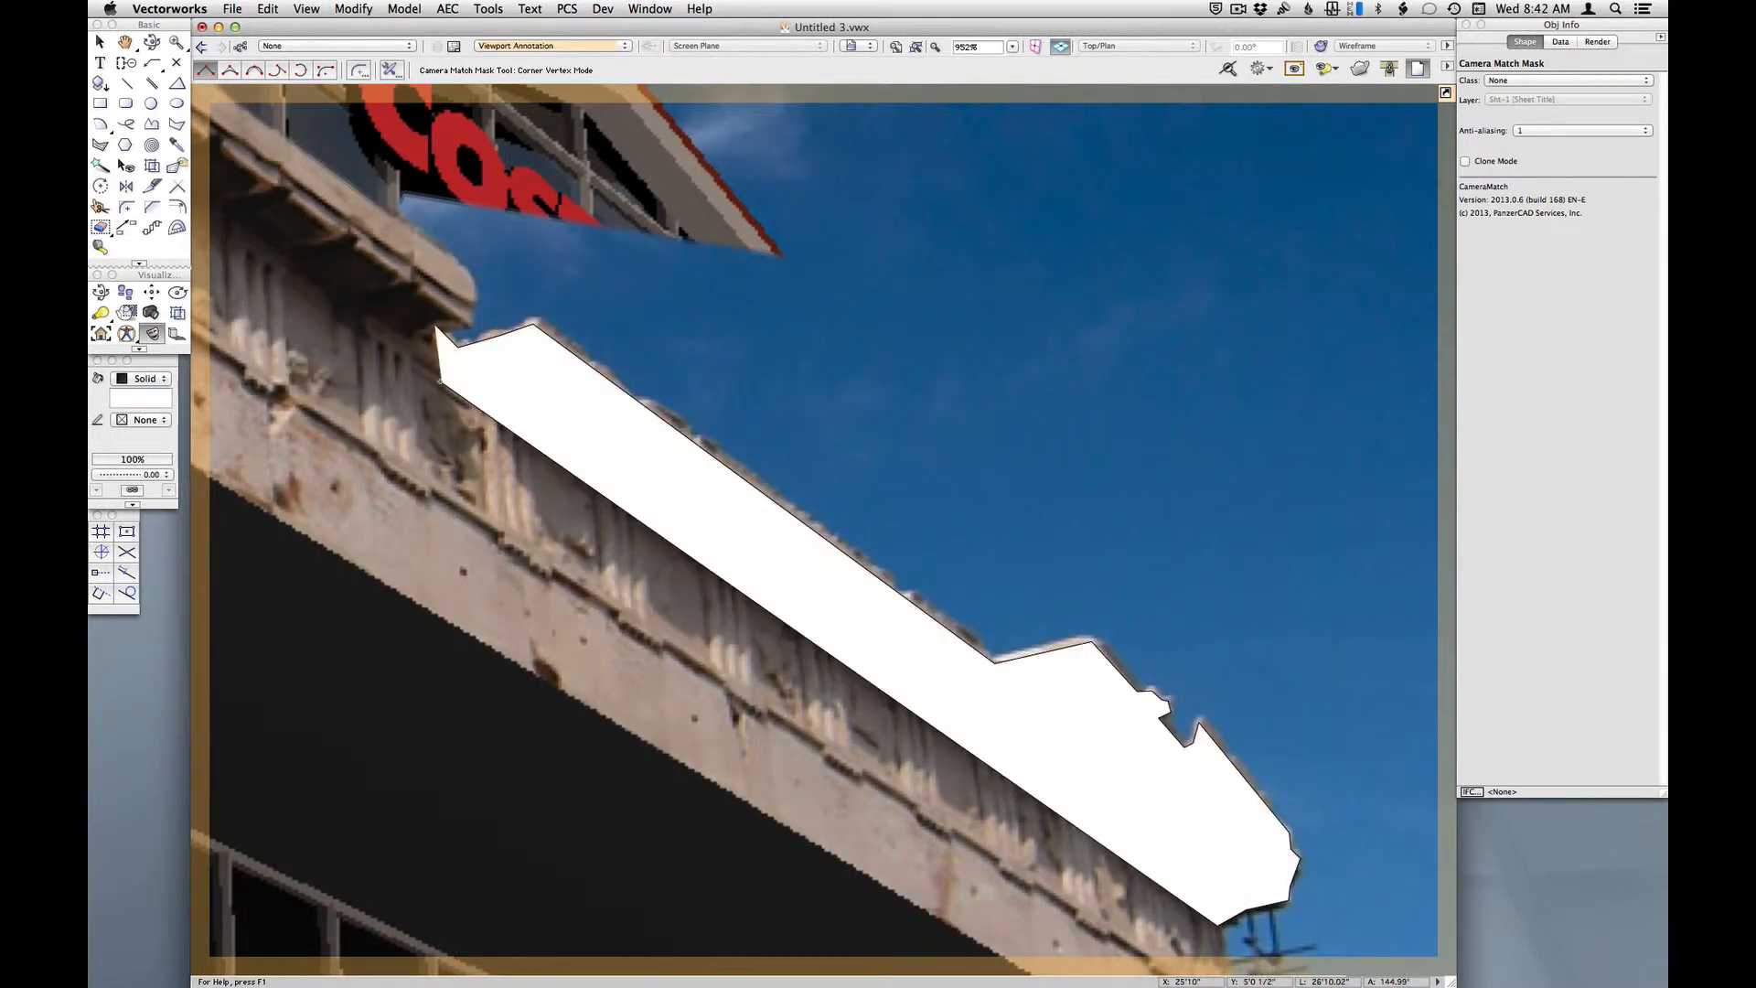
# - Delete the rough five-sided mask over the gable, keeping only the detailed cornice mask
pyautogui.press('x')
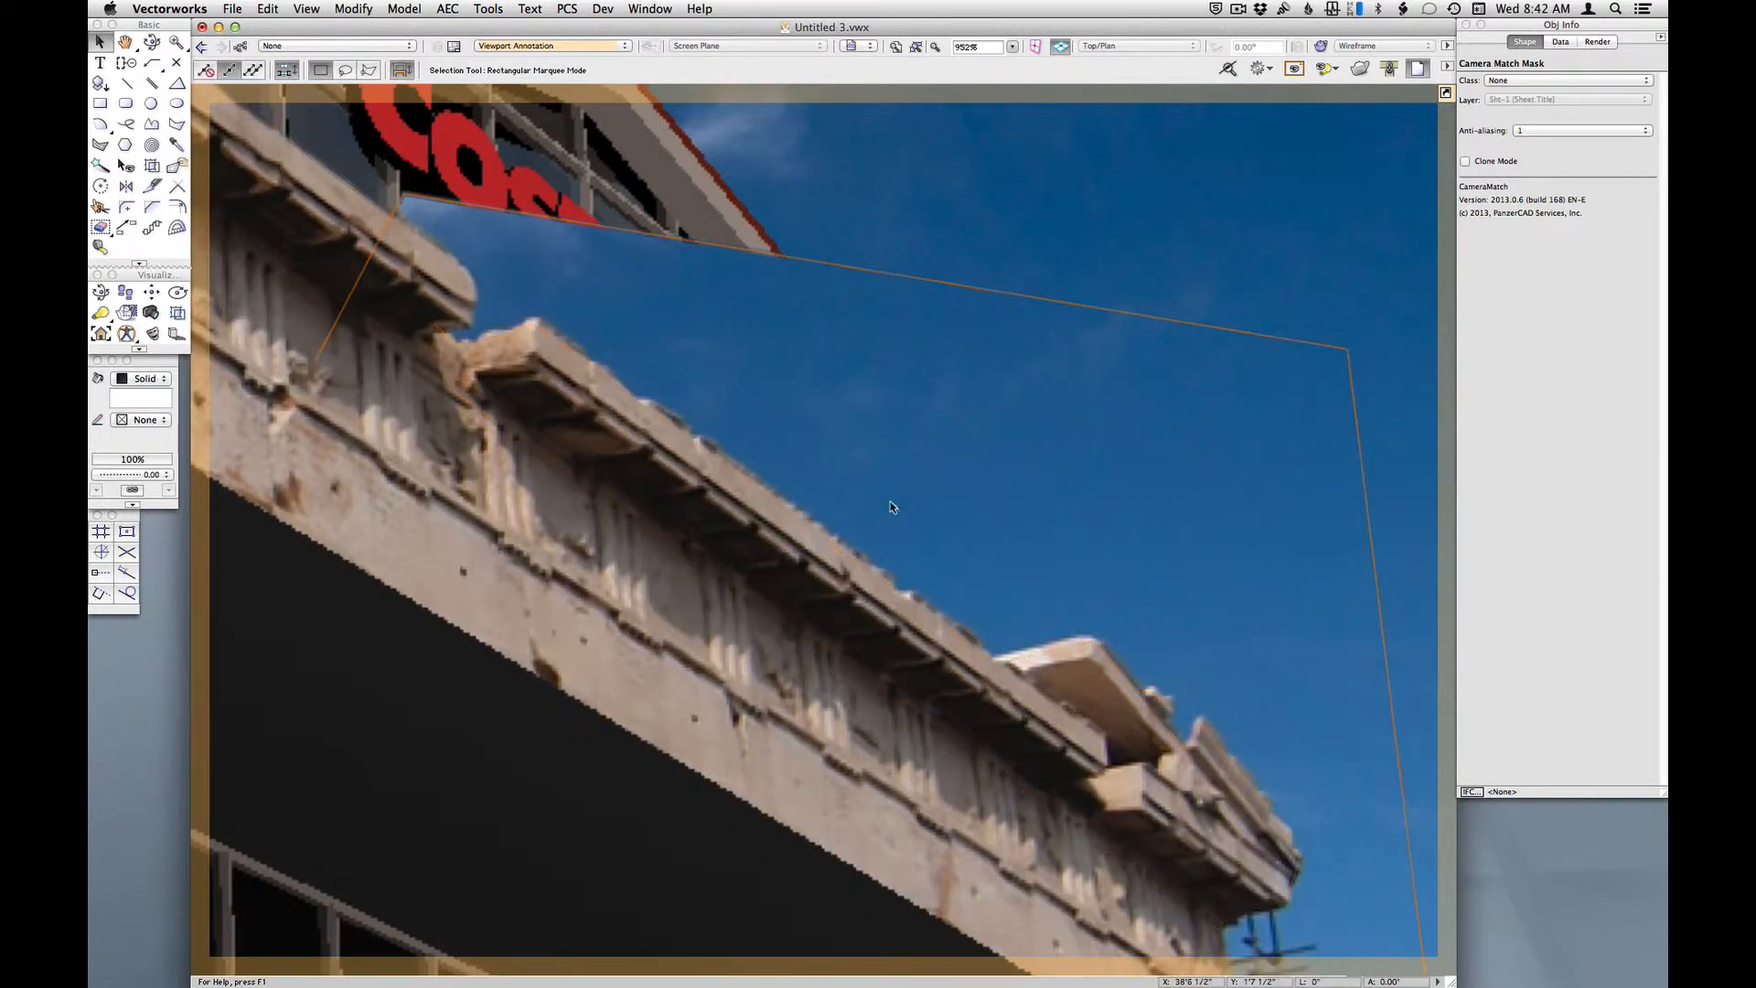
pyautogui.click(892, 506)
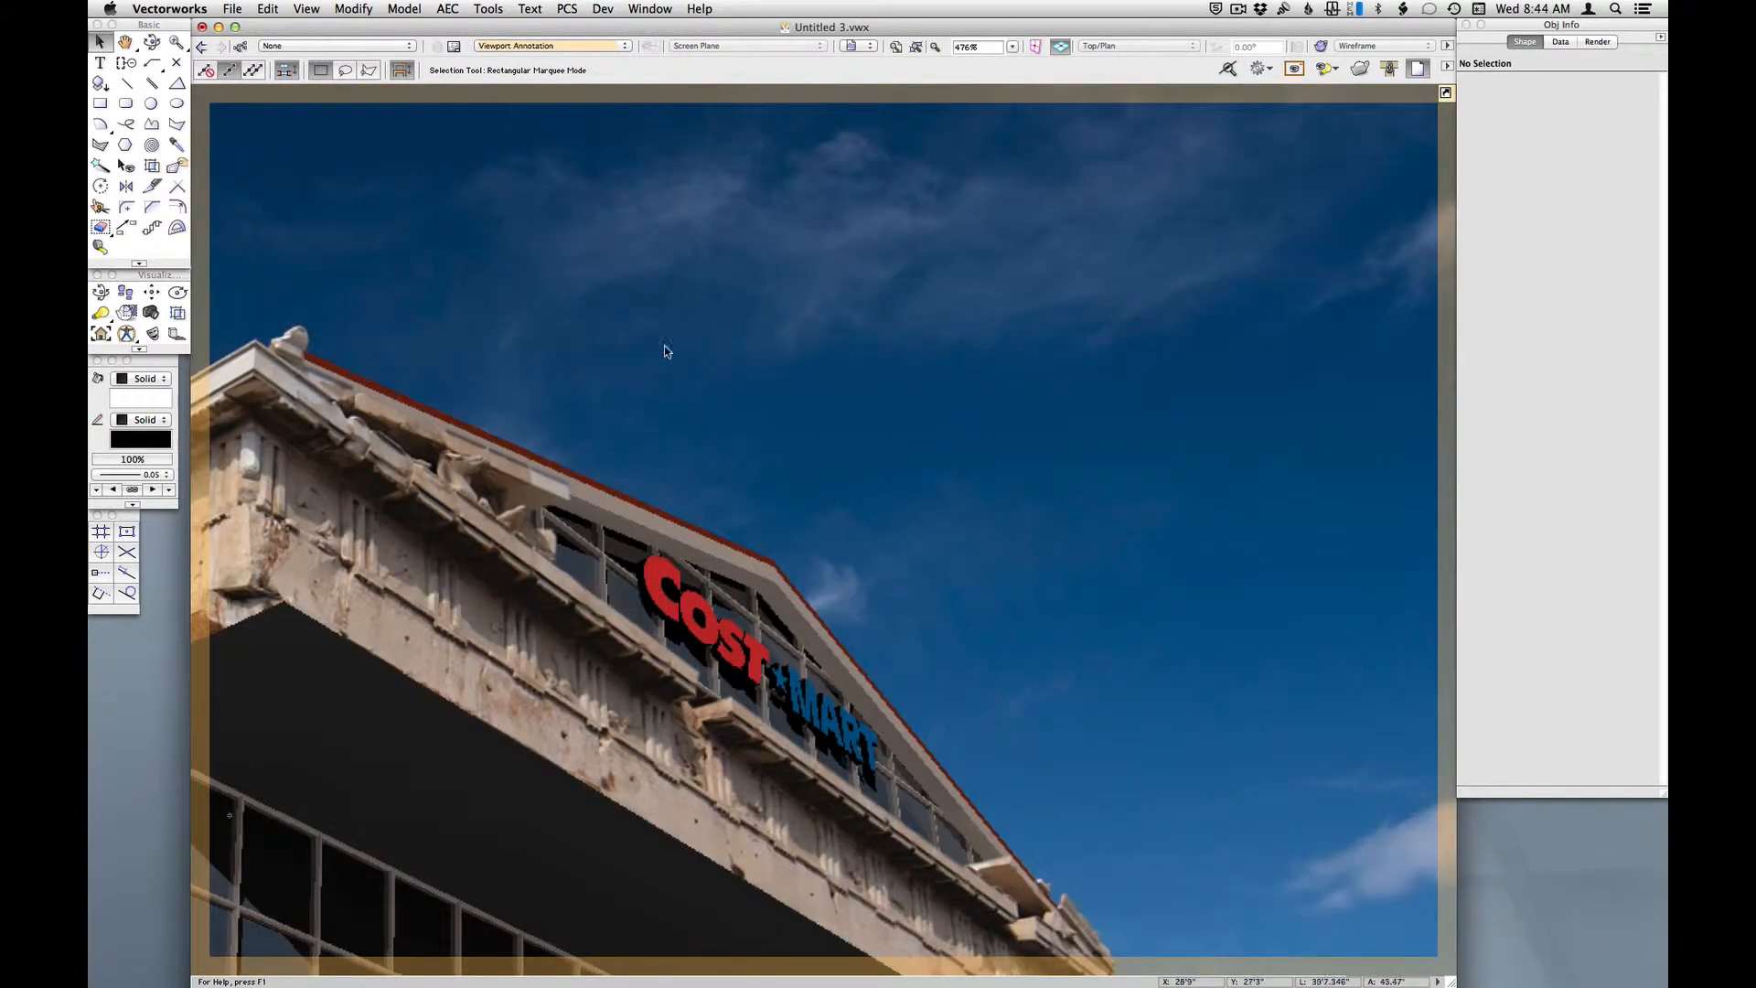
pyautogui.scroll(-2, 664, 351)
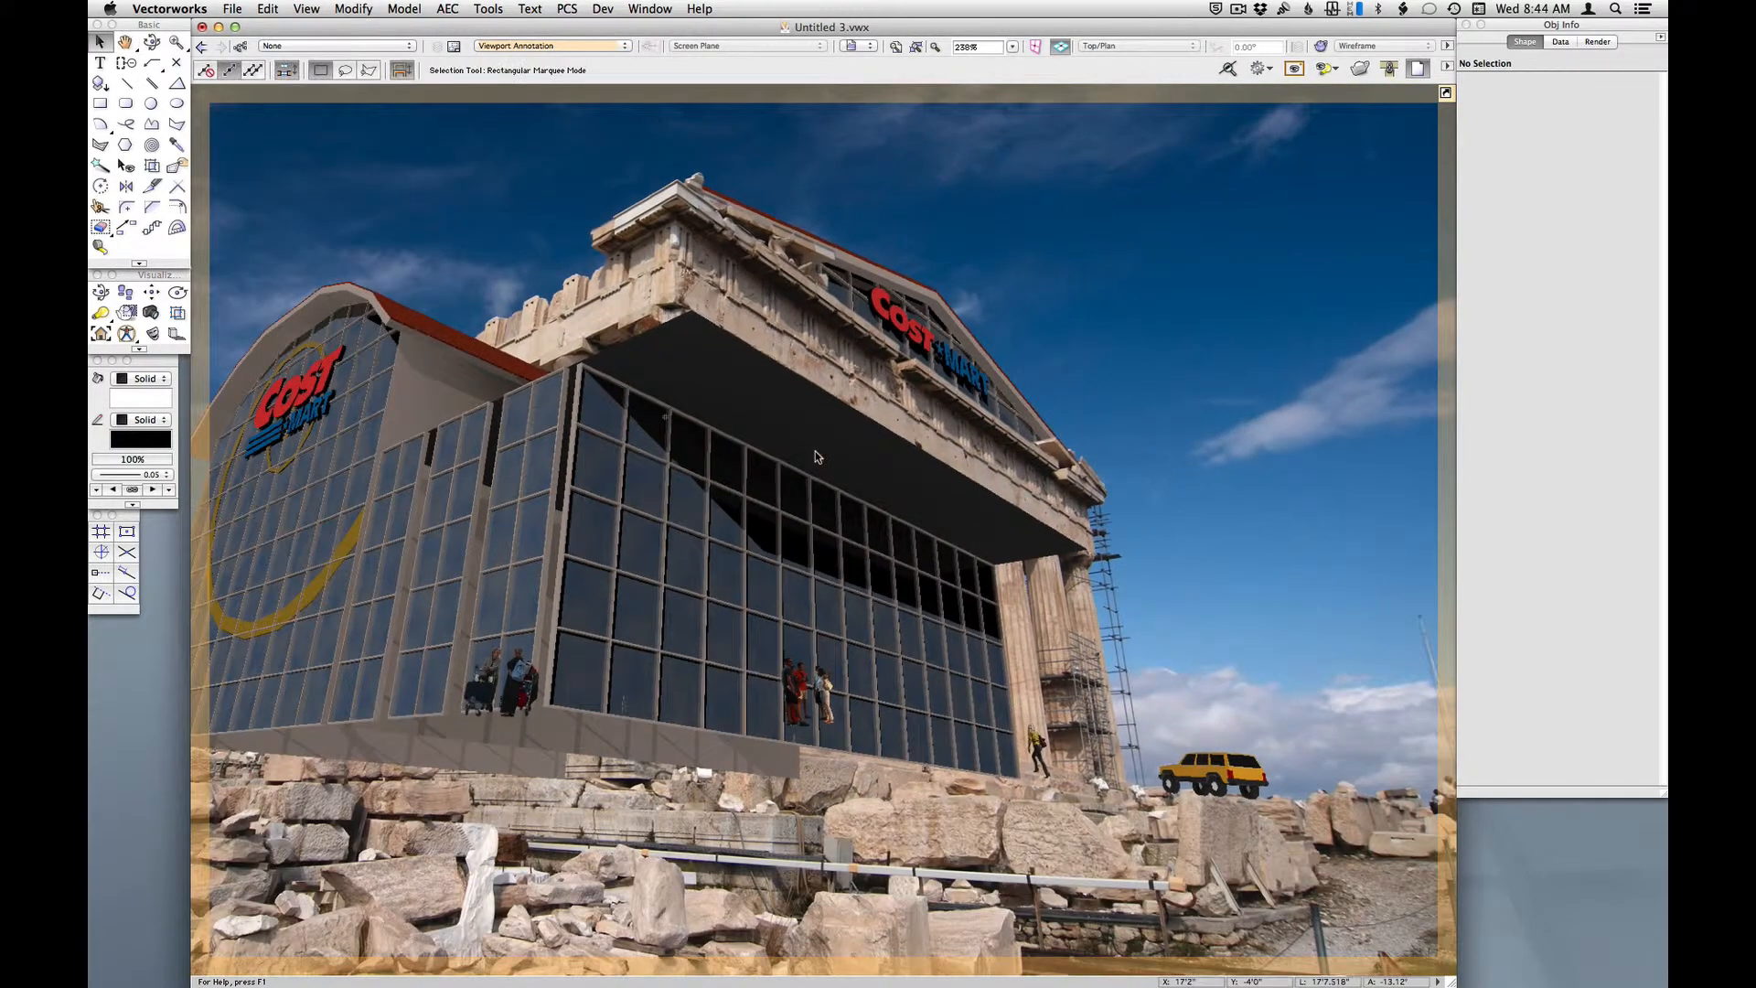
# - Draw a rough Camera Match mask across the building's base, from the left columns to the yellow vehicle and back over the rocks
pyautogui.press('space')
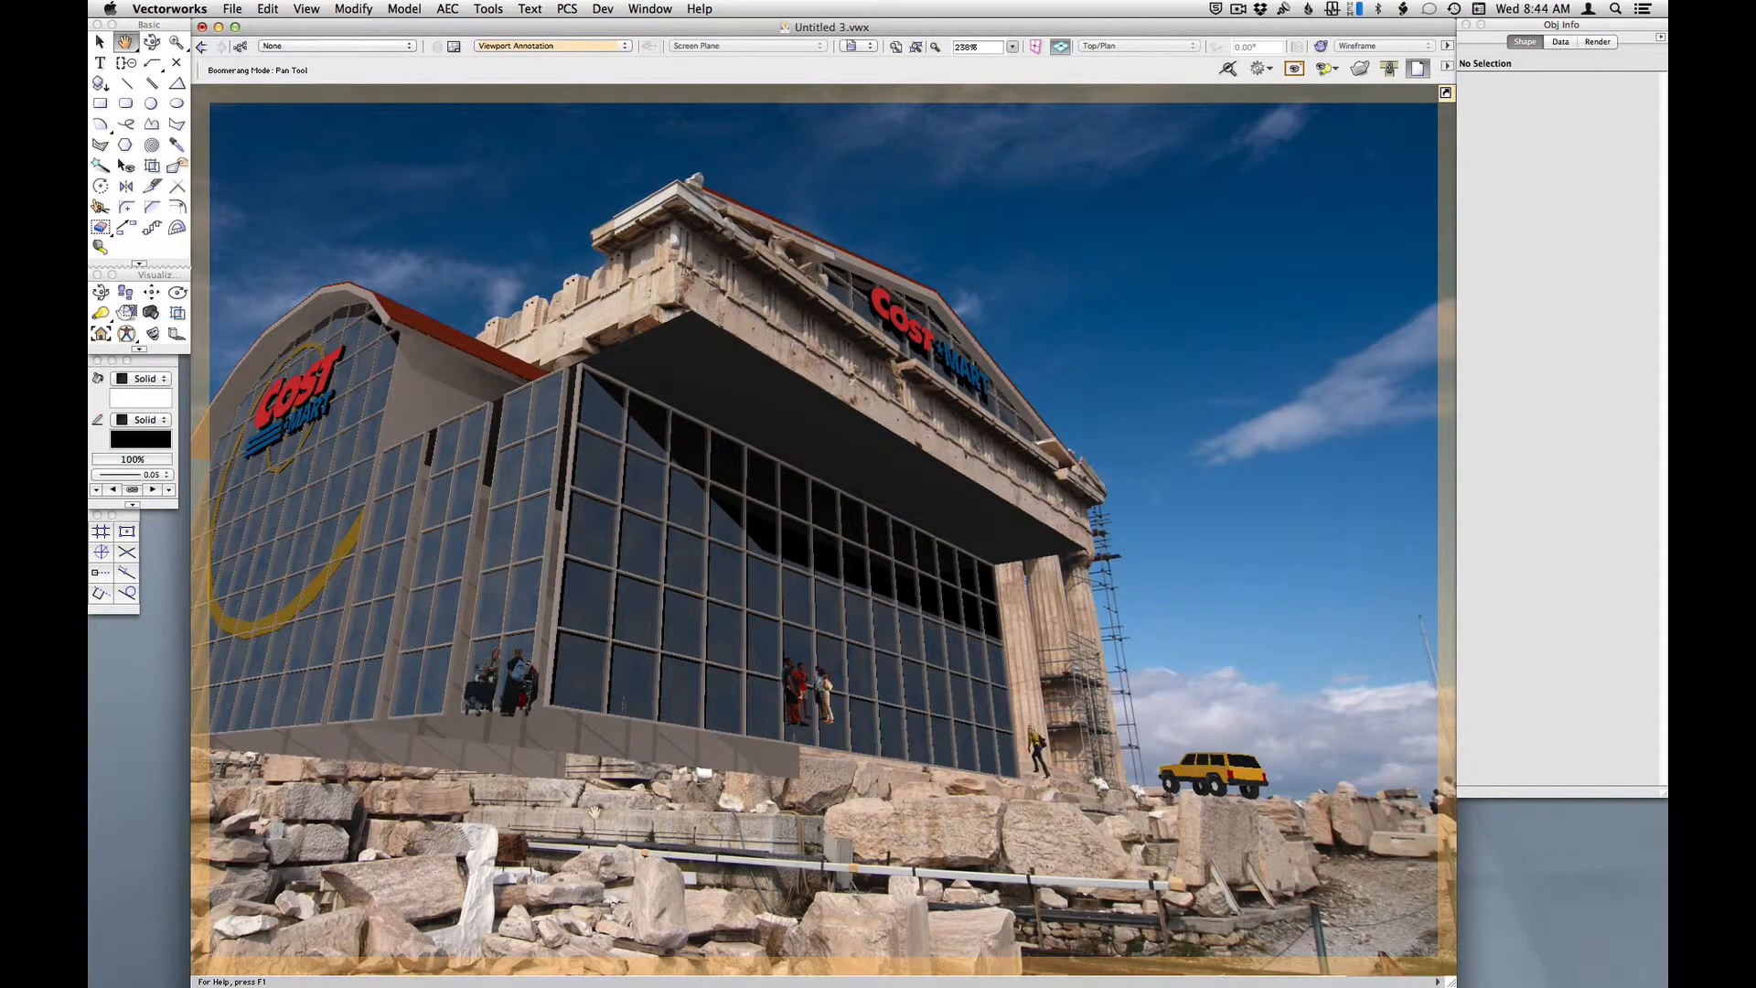
pyautogui.moveTo(594, 812); pyautogui.dragTo(774, 825)
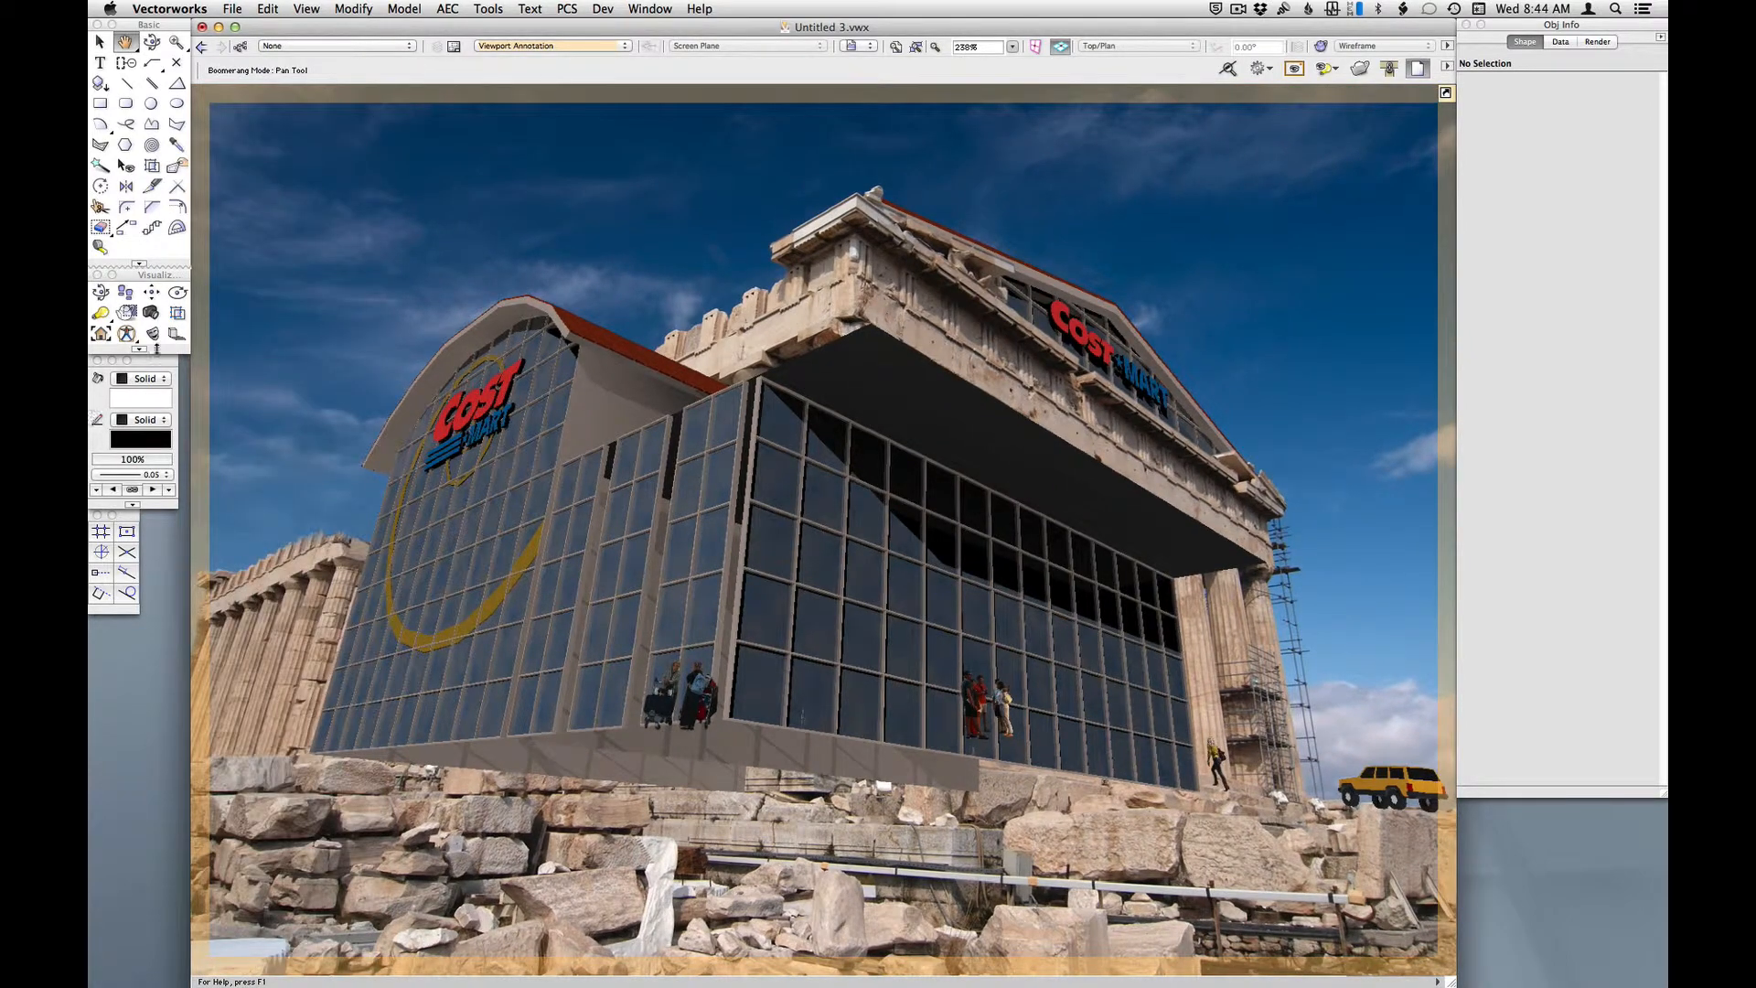
pyautogui.click(152, 333)
pyautogui.click(272, 729)
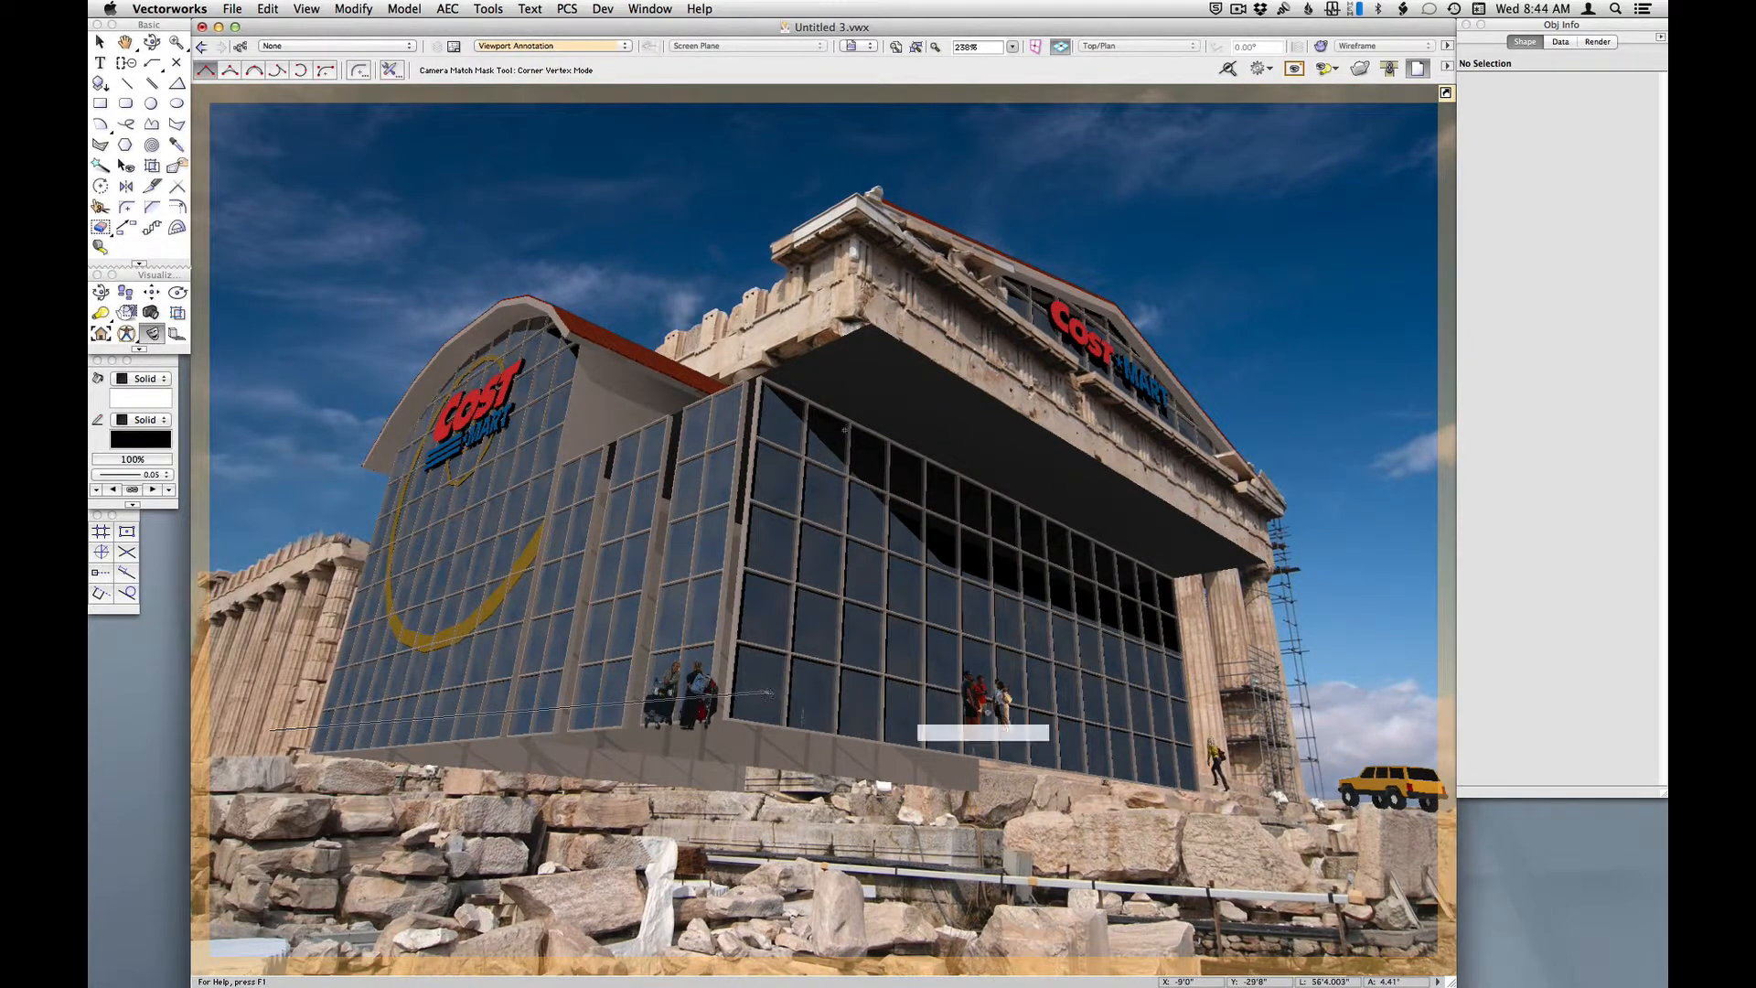
pyautogui.click(767, 693)
pyautogui.click(1349, 792)
pyautogui.click(1322, 878)
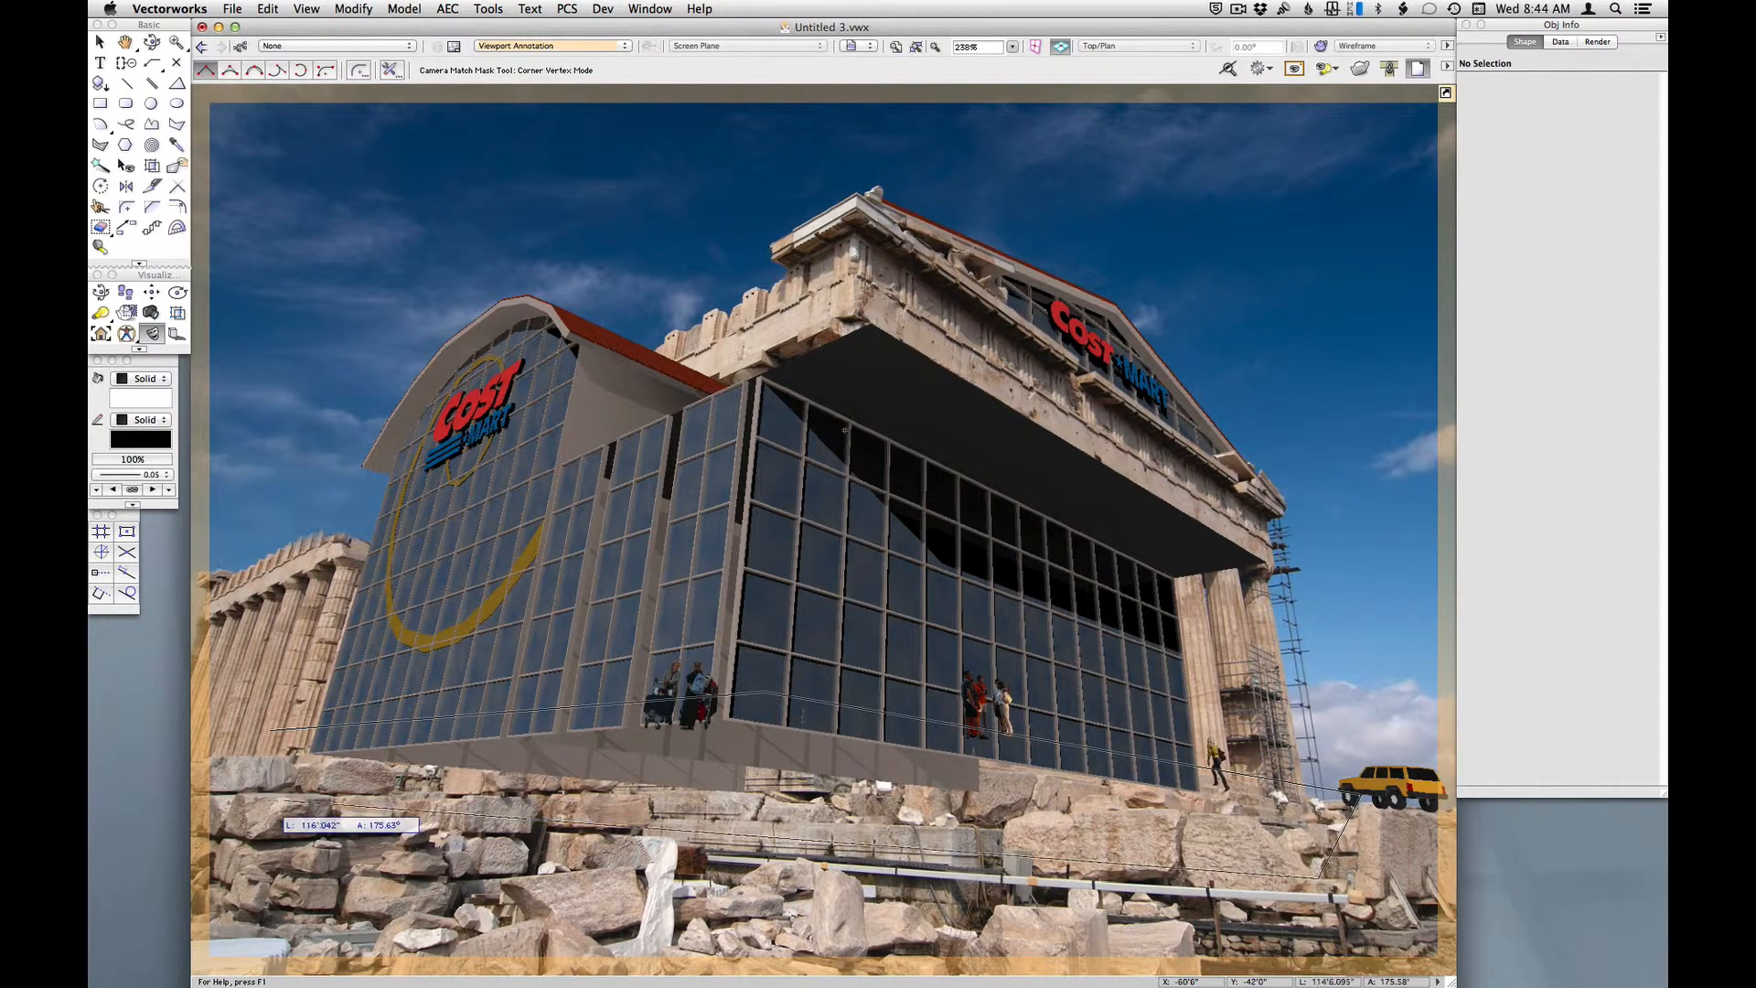
pyautogui.doubleClick(274, 806)
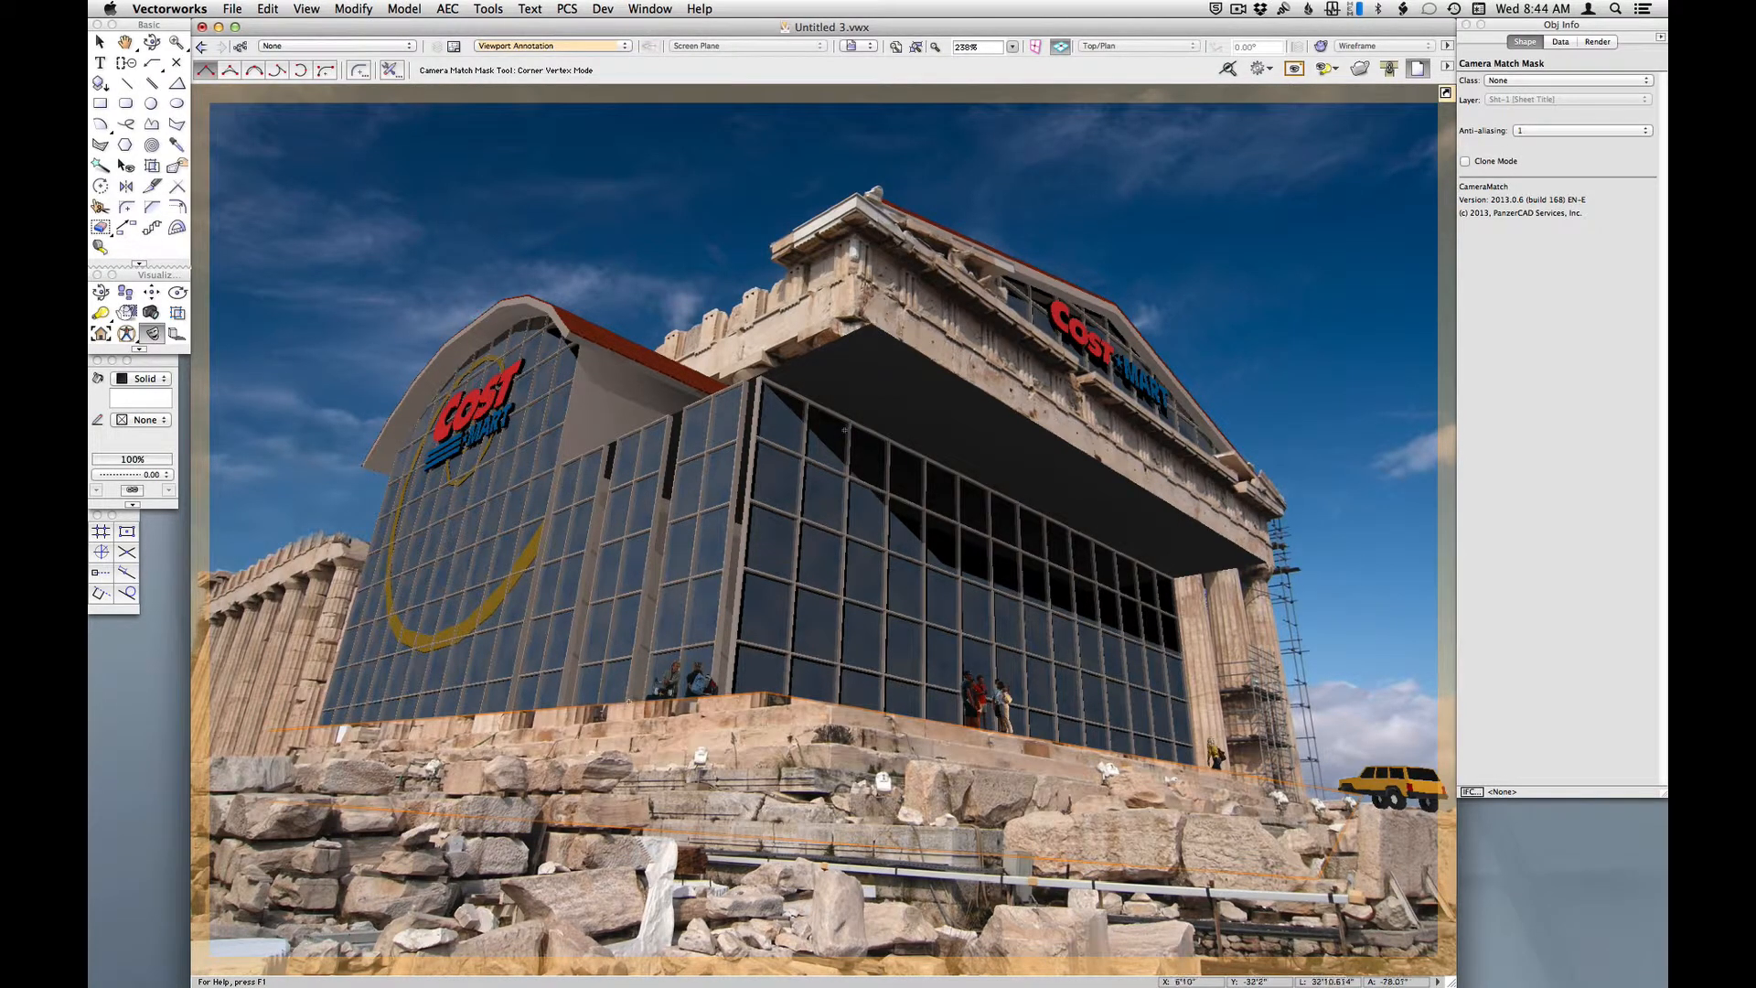
pyautogui.press('x')
pyautogui.click(928, 753)
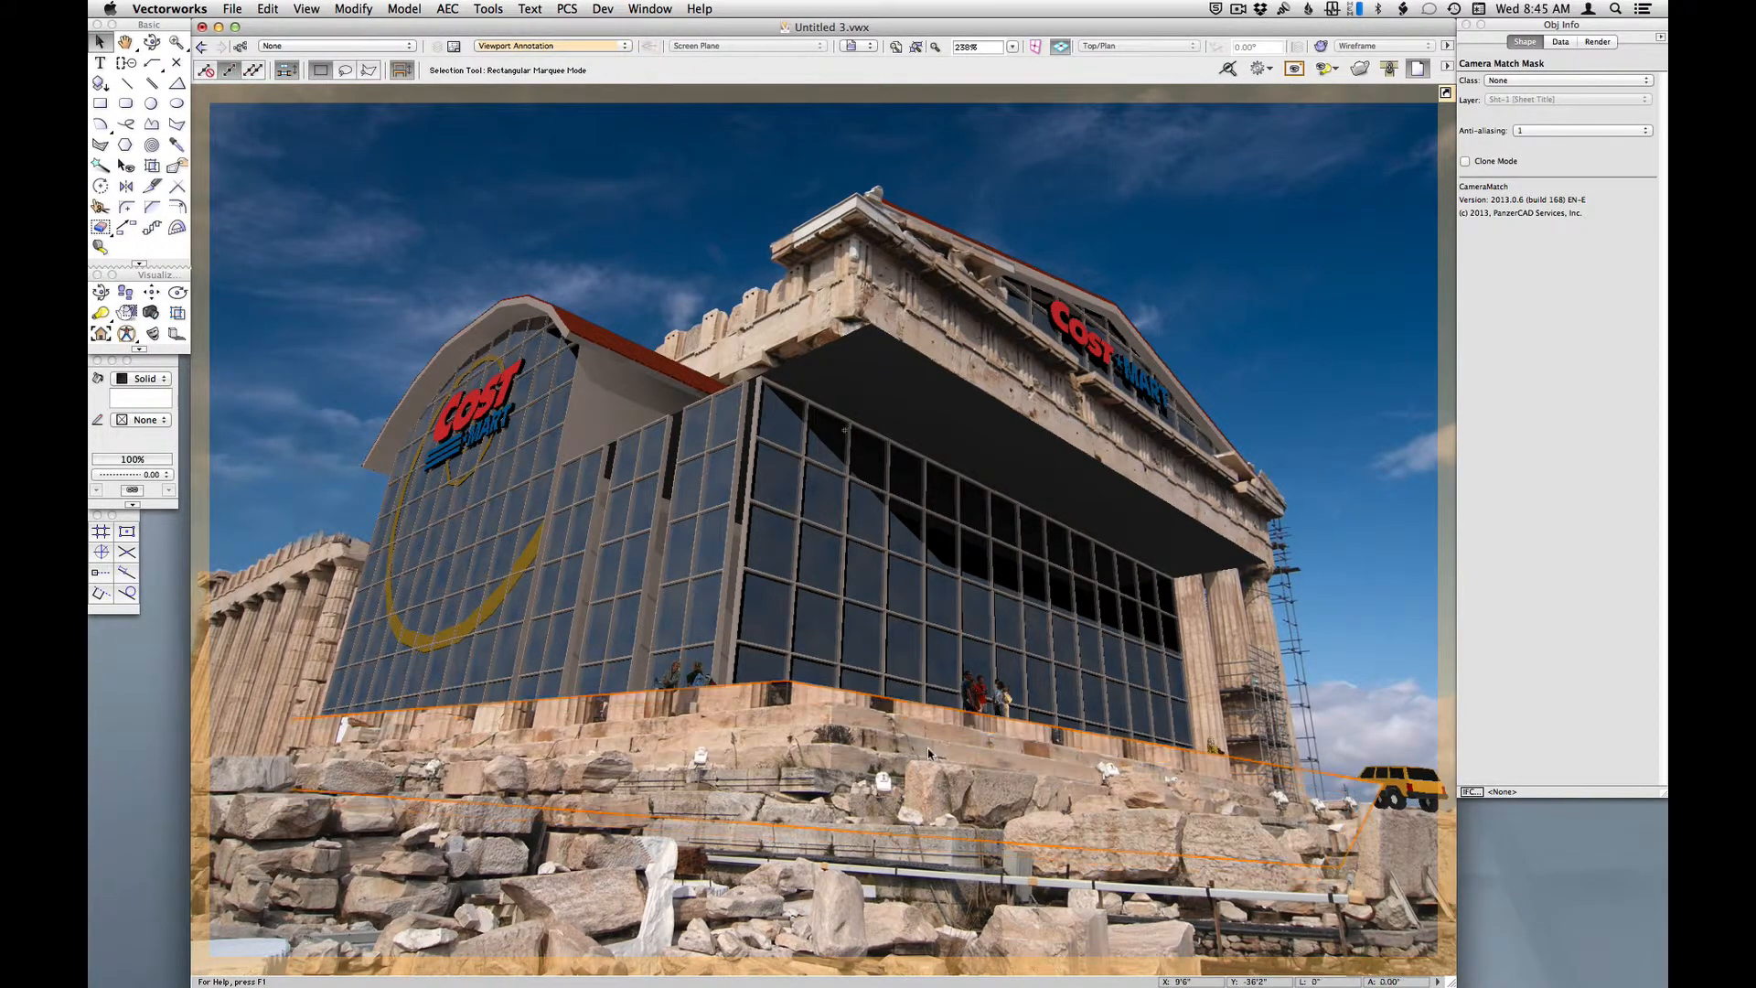
pyautogui.scroll(2, 302, 761)
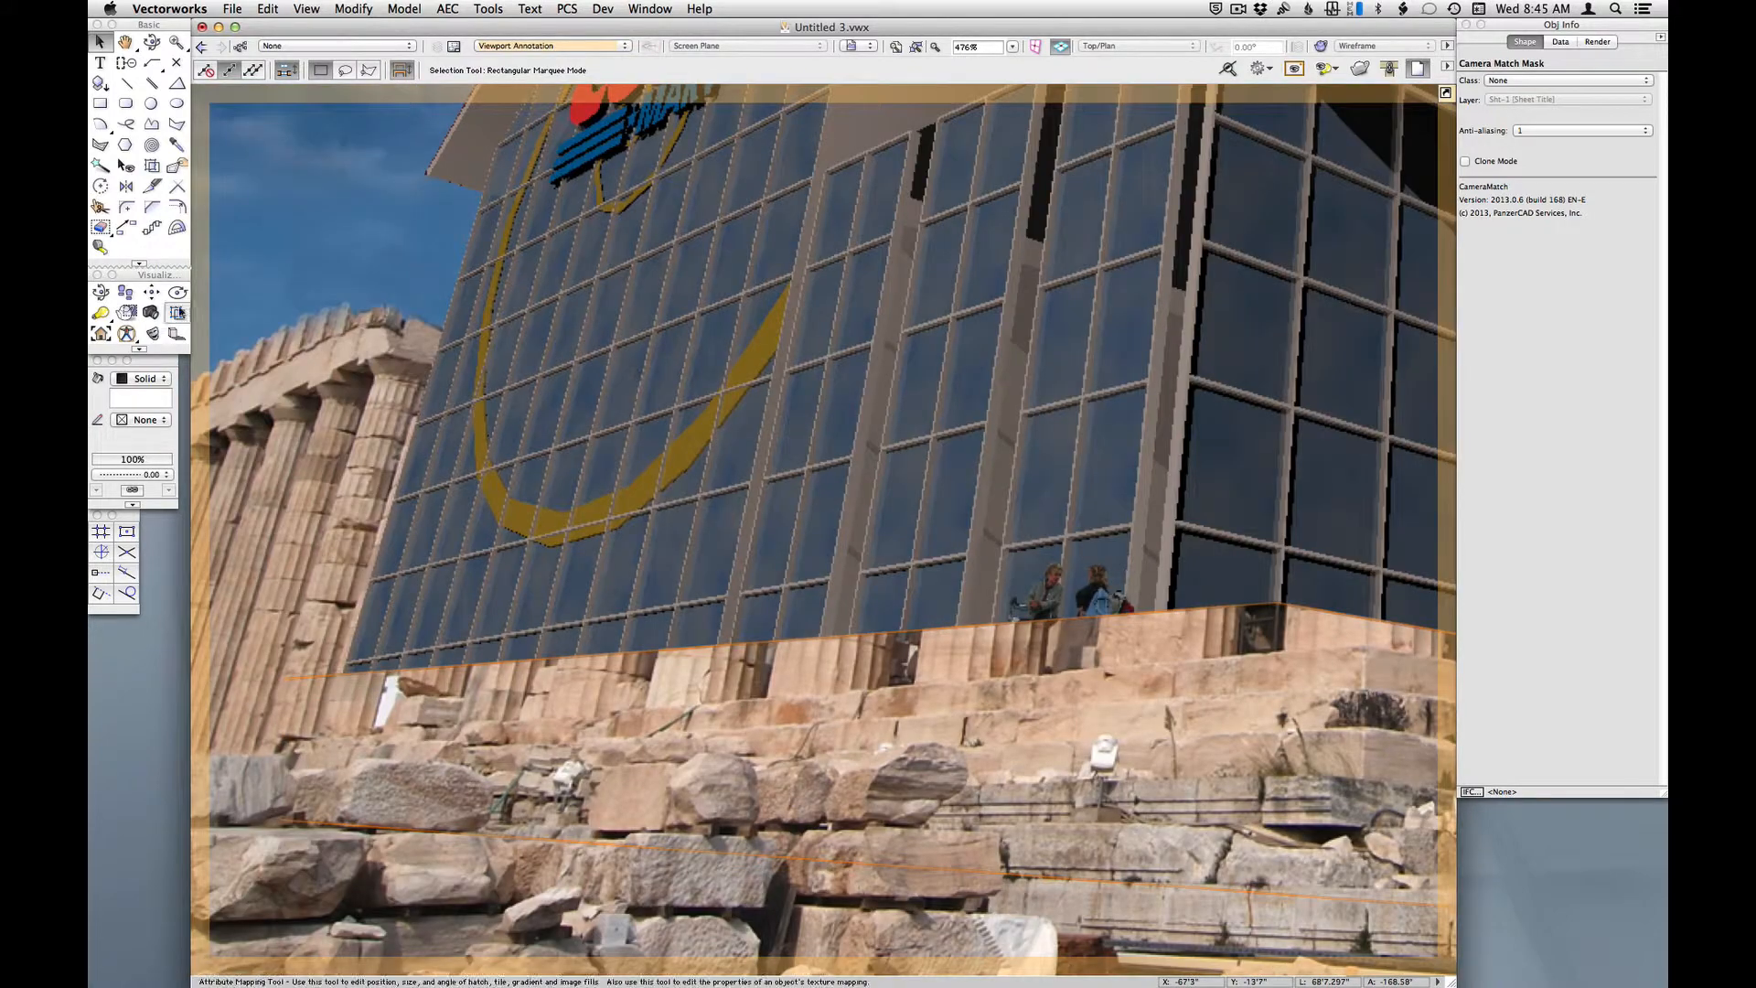
# - Draw a tighter Camera Match mask along the foundation's top step and back through the rocks, and delete the rough base mask
pyautogui.click(152, 333)
pyautogui.click(297, 737)
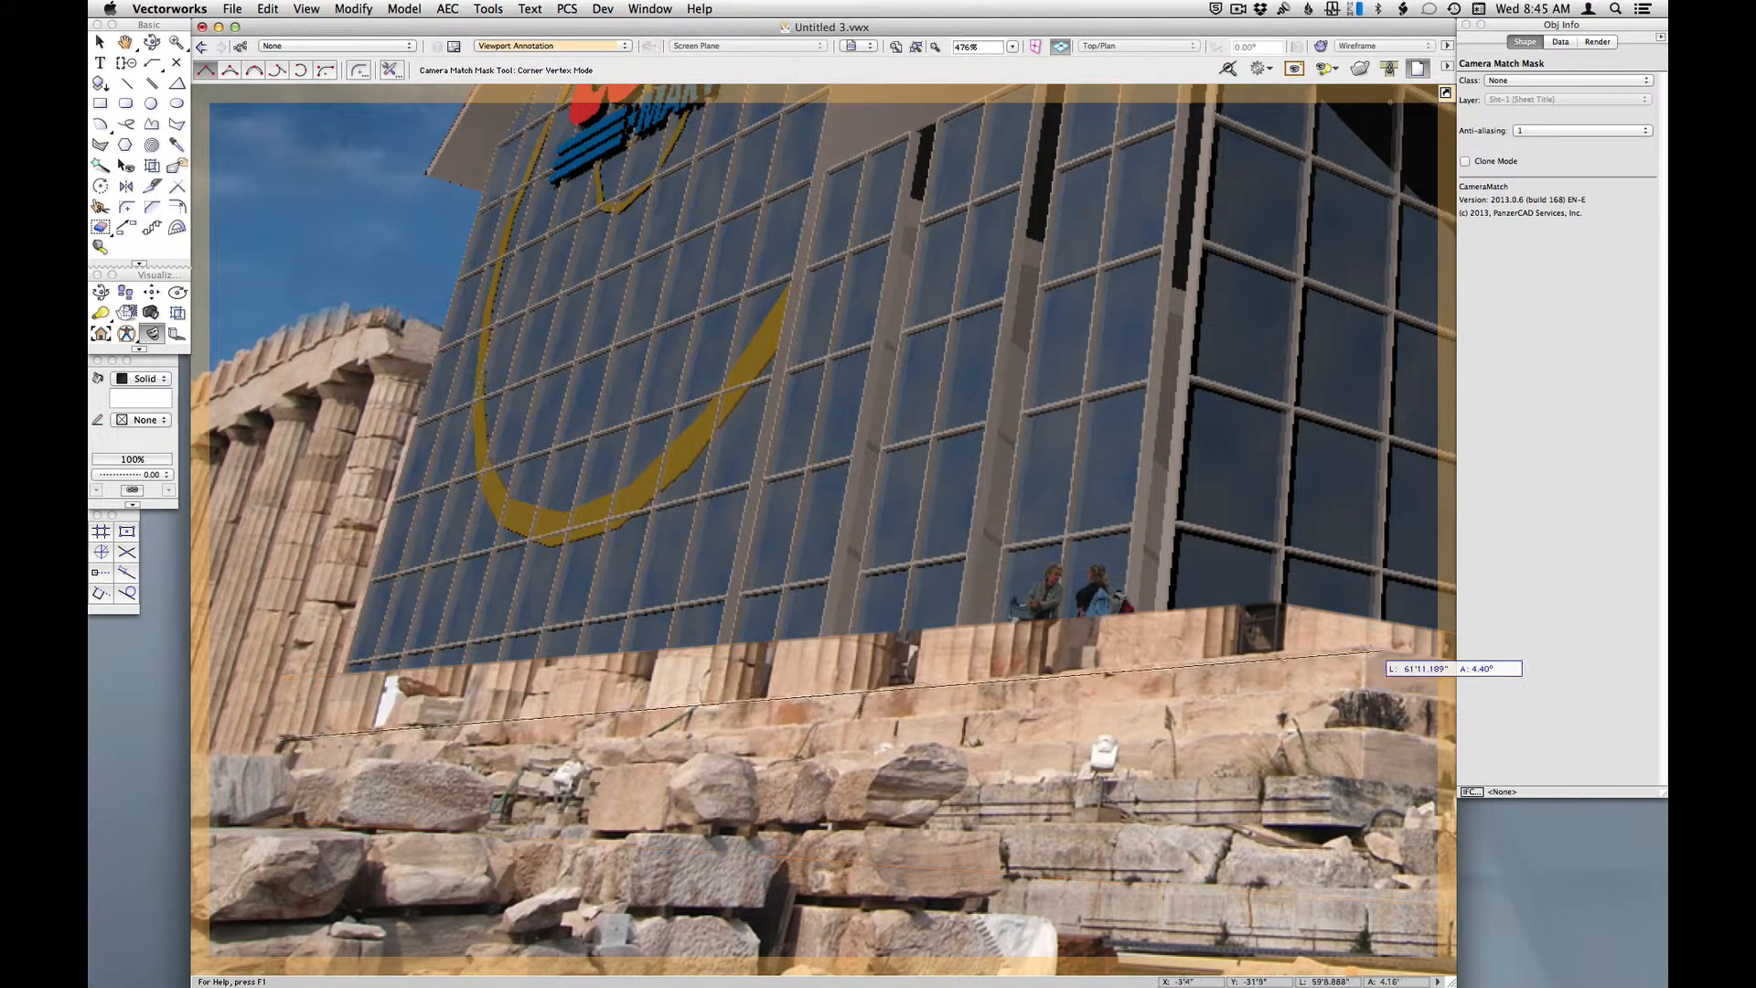
pyautogui.click(1365, 647)
pyautogui.press('Right')
pyautogui.press('Right')
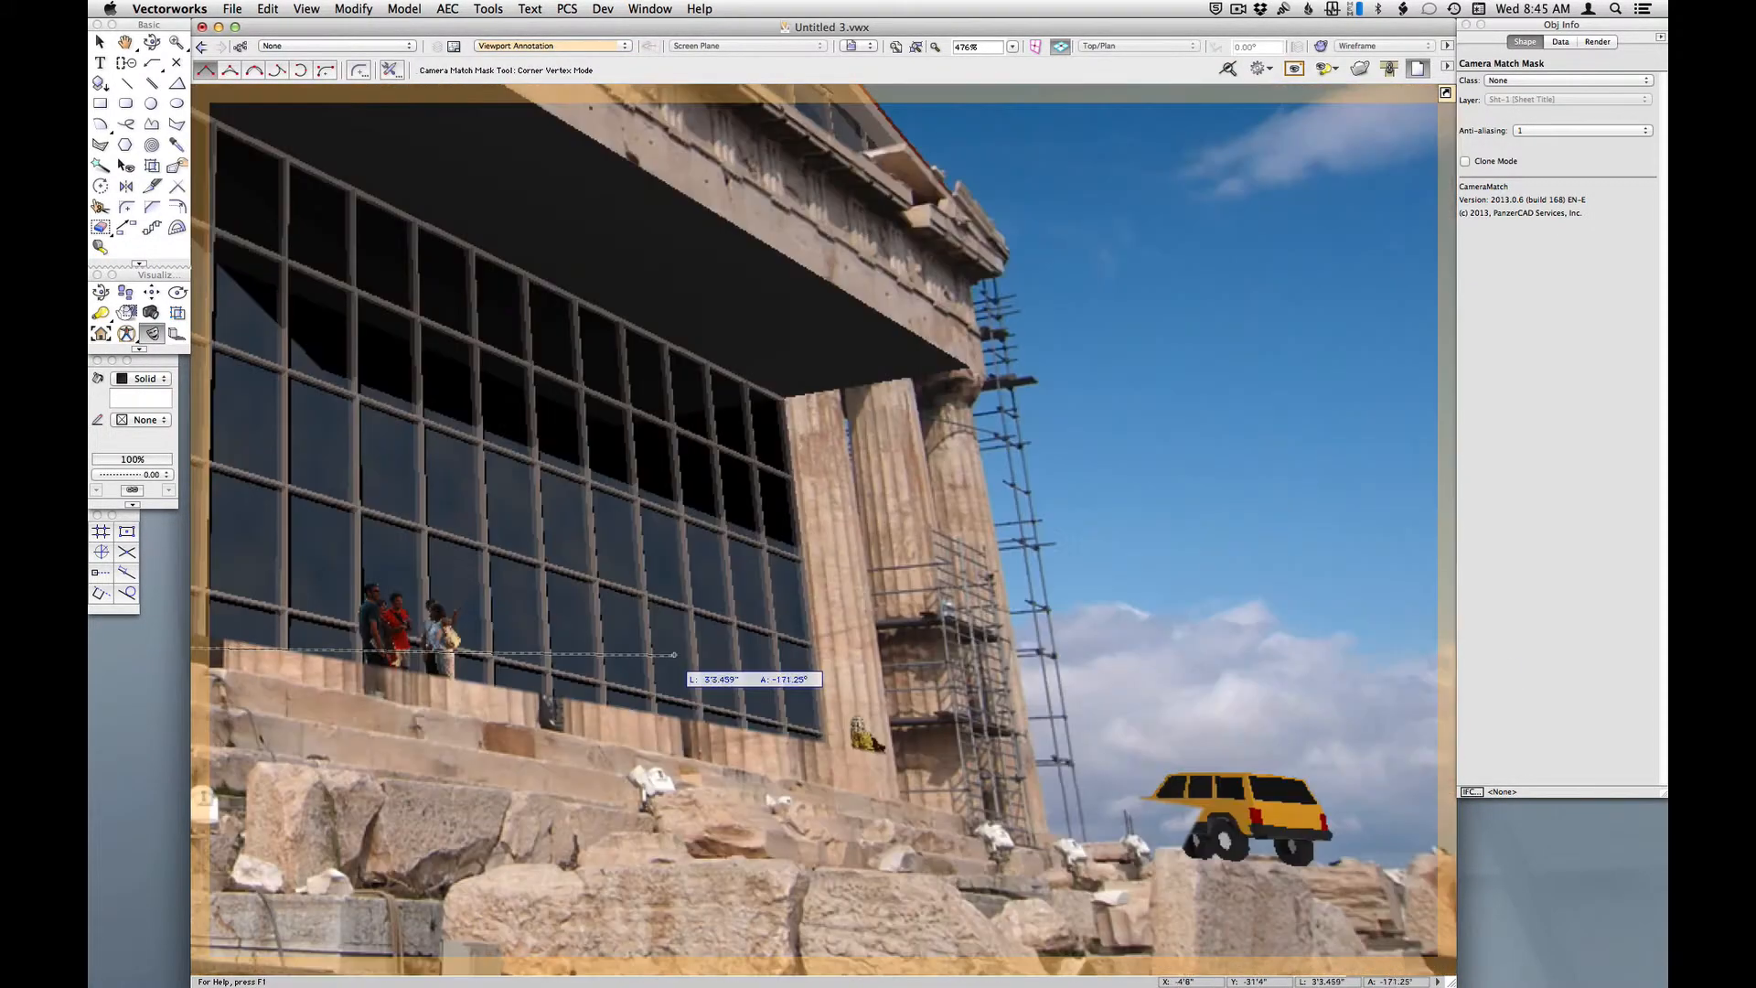
pyautogui.click(1034, 831)
pyautogui.scroll(-2, 1052, 771)
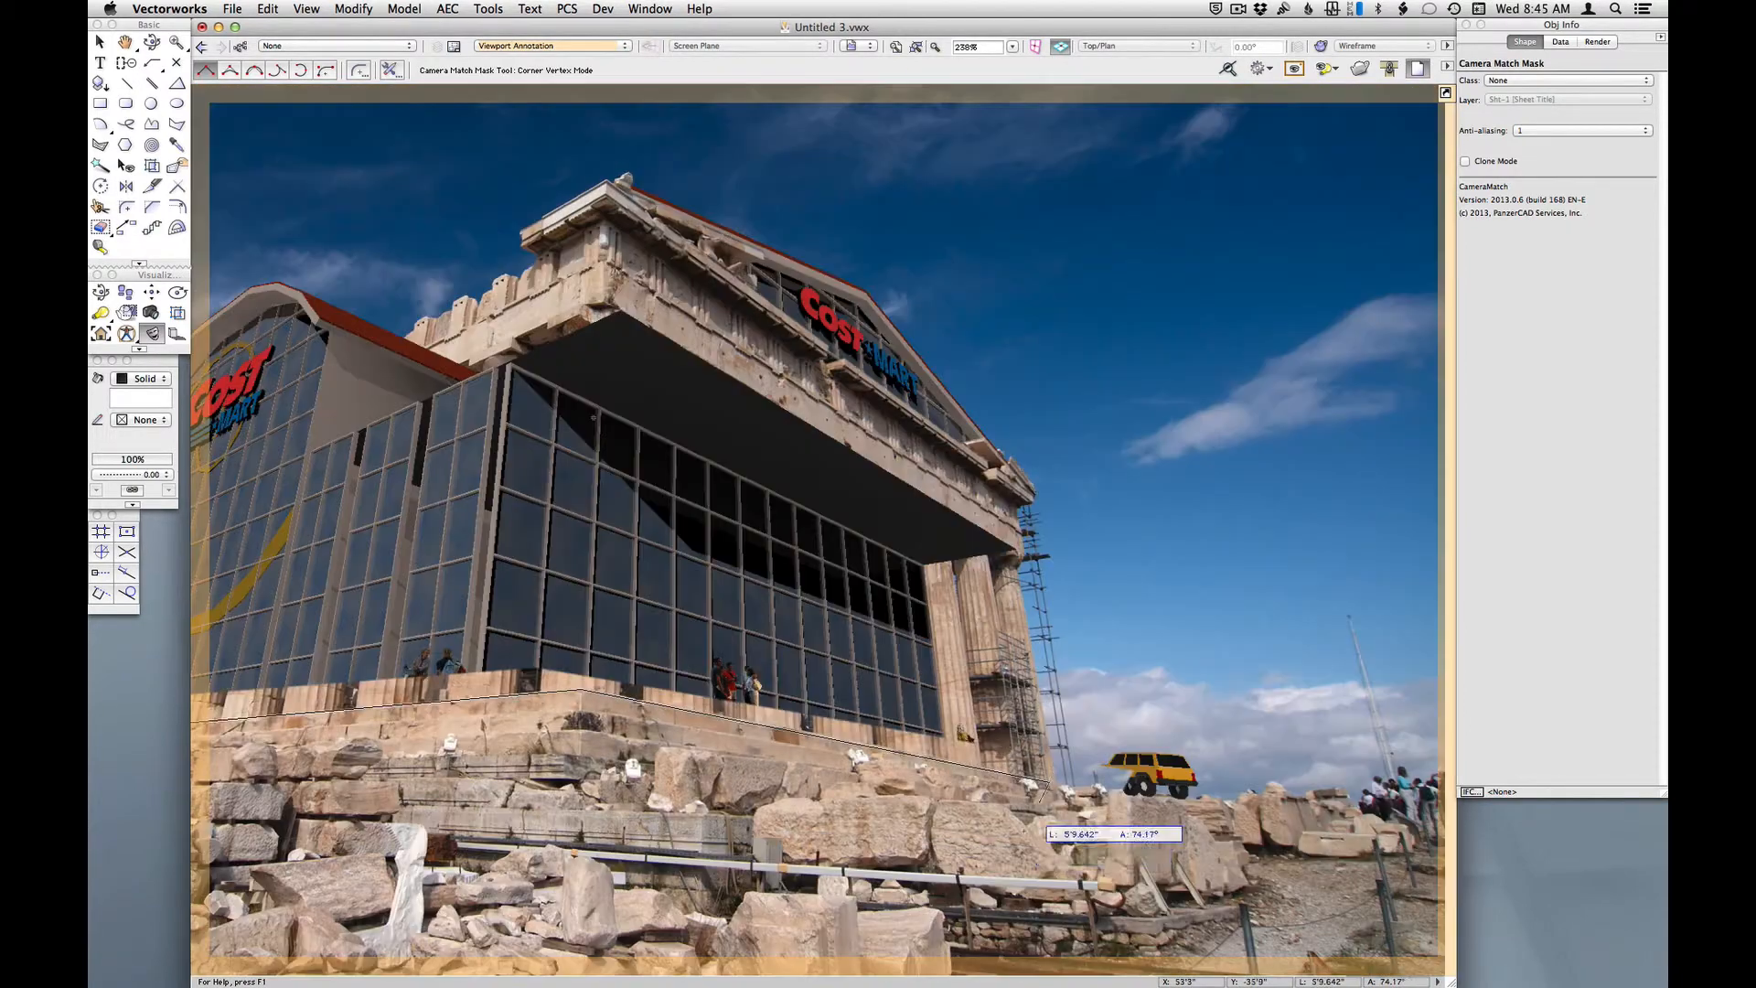
pyautogui.press('Left')
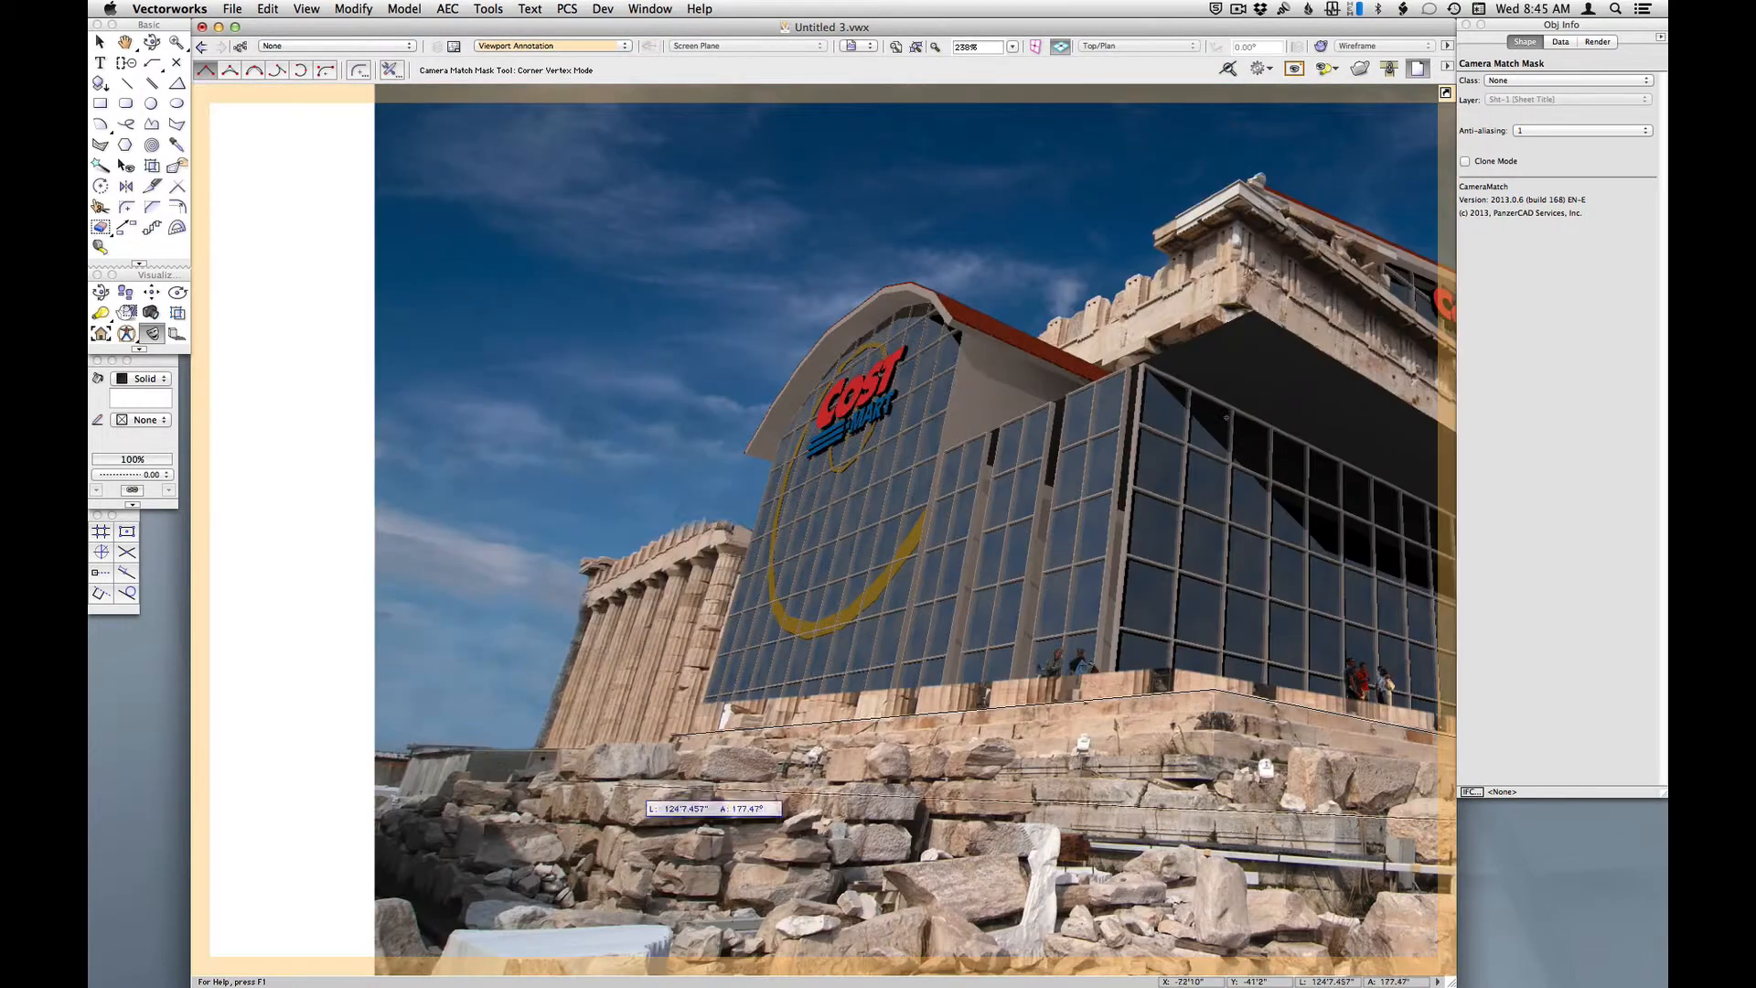
pyautogui.doubleClick(672, 811)
pyautogui.press('x')
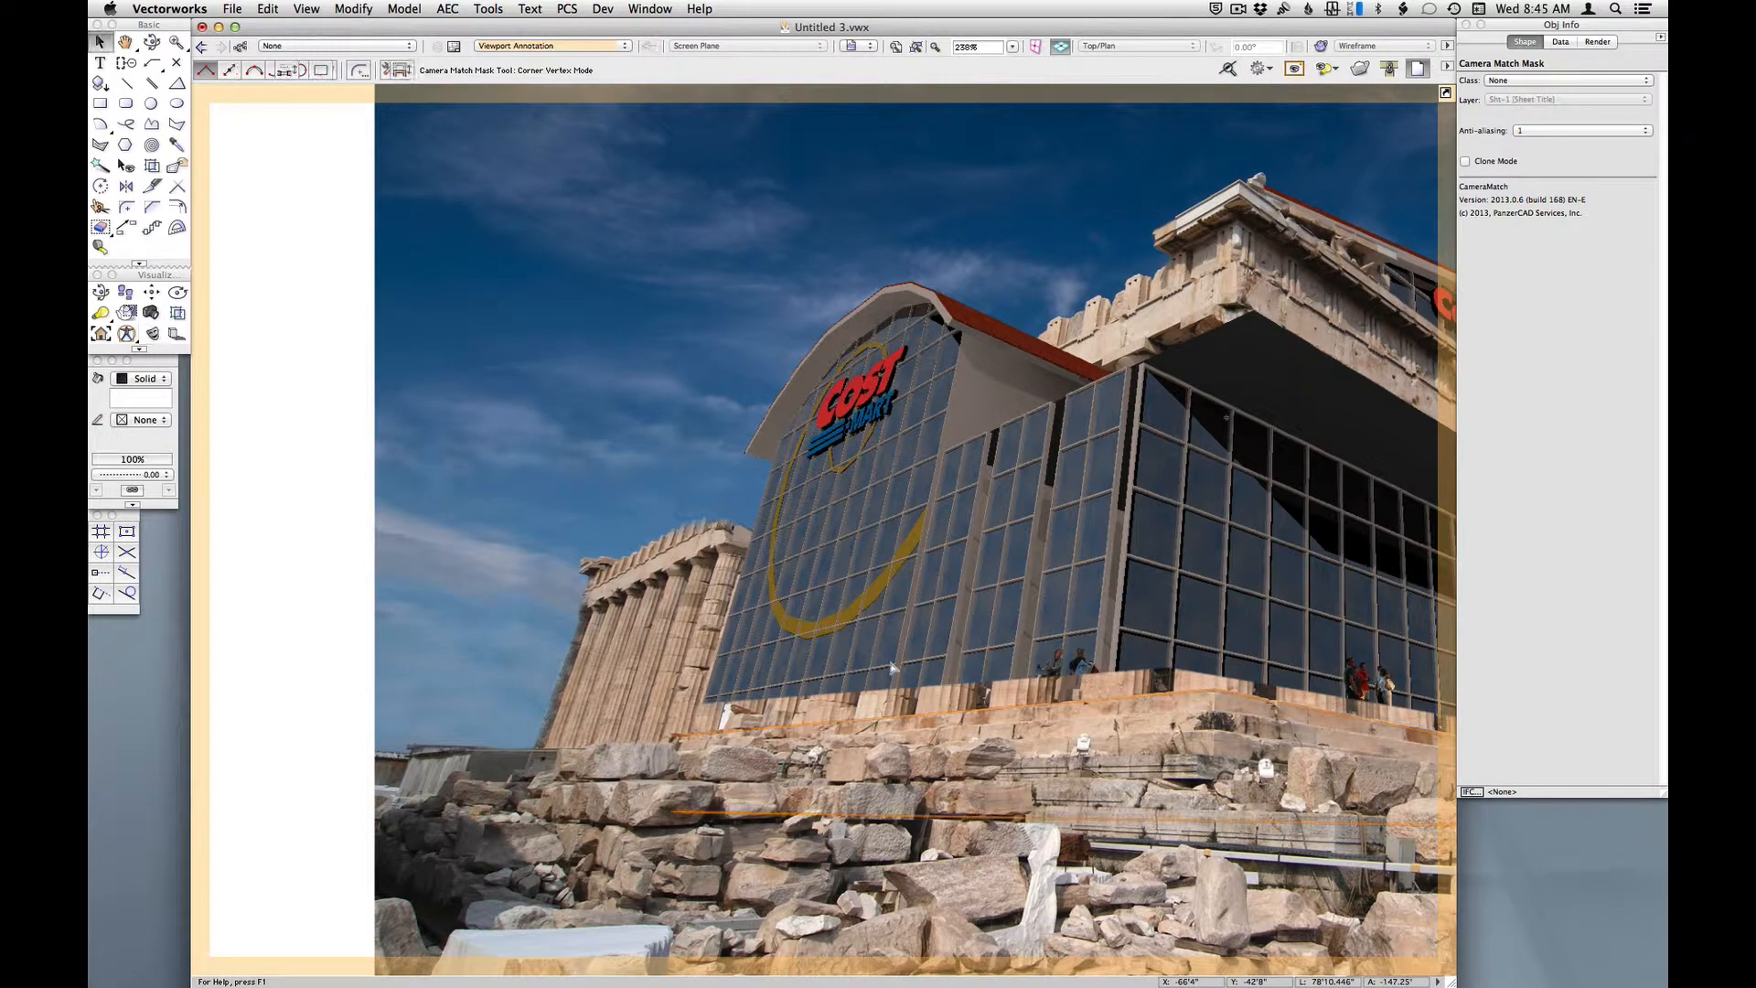
pyautogui.press('Delete')
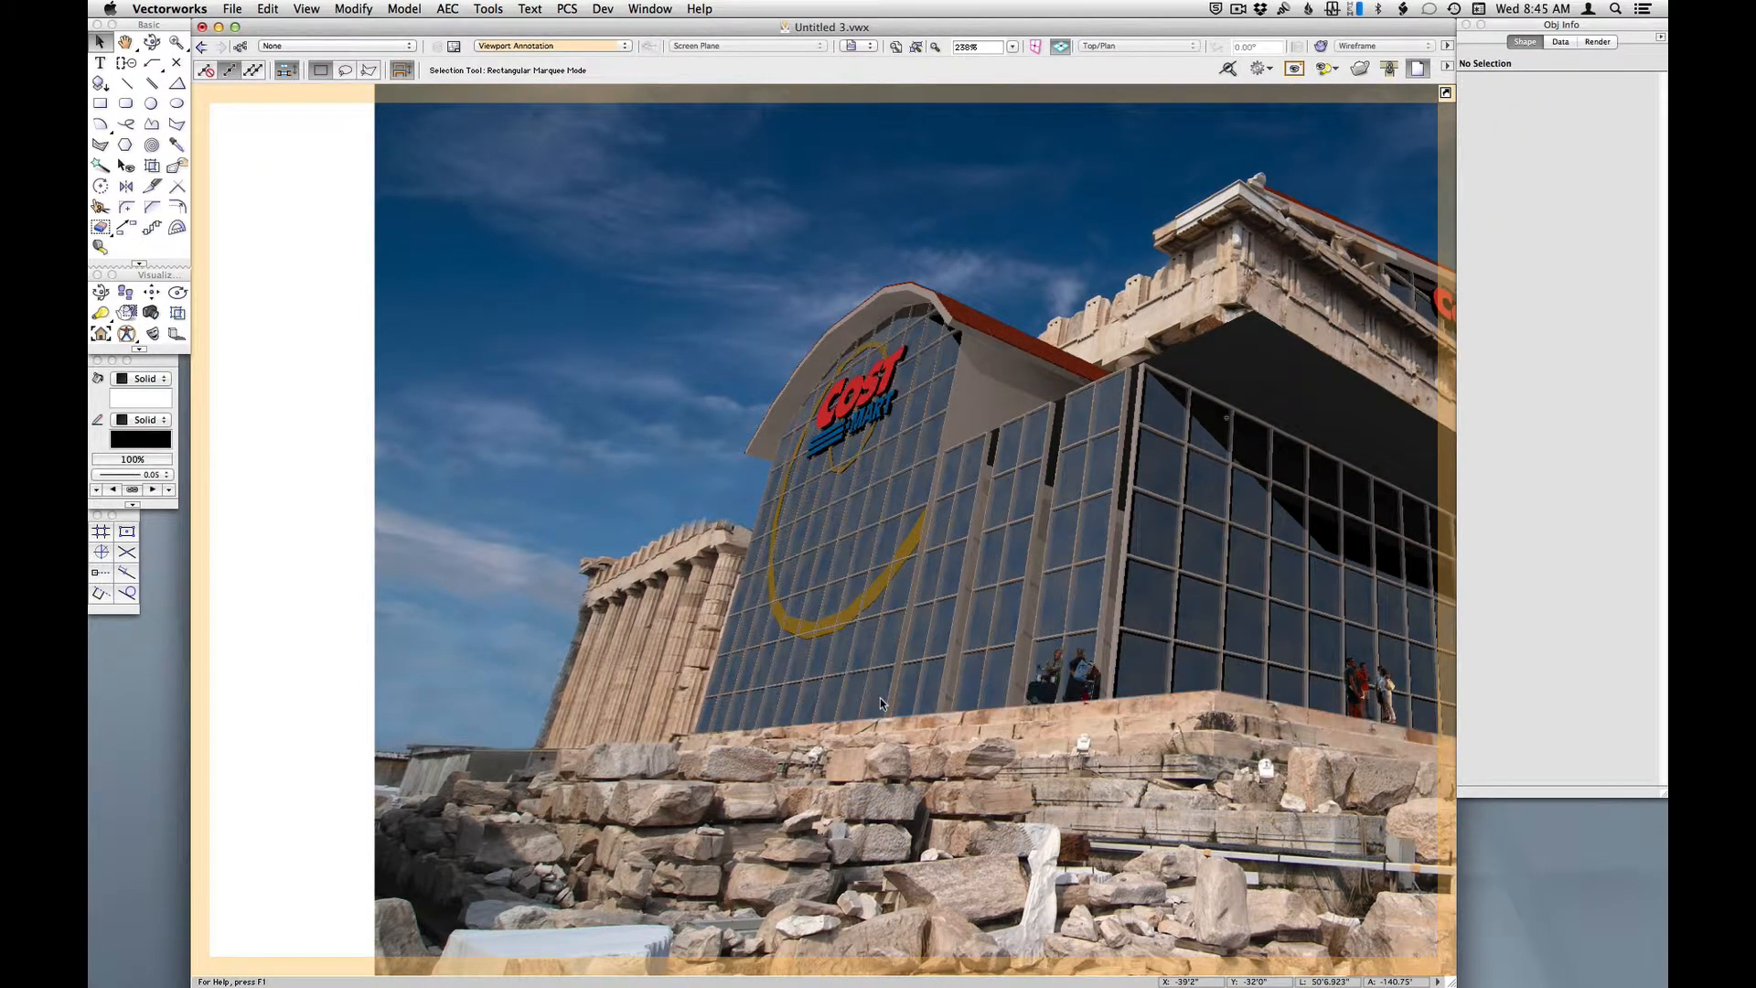
# - Reshape the foundation mask by moving its far end edge back along the top step to the walking man in yellow
pyautogui.moveTo(934, 719)
pyautogui.mouseDown()
pyautogui.moveTo(828, 744)
pyautogui.moveTo(933, 720)
pyautogui.mouseUp()
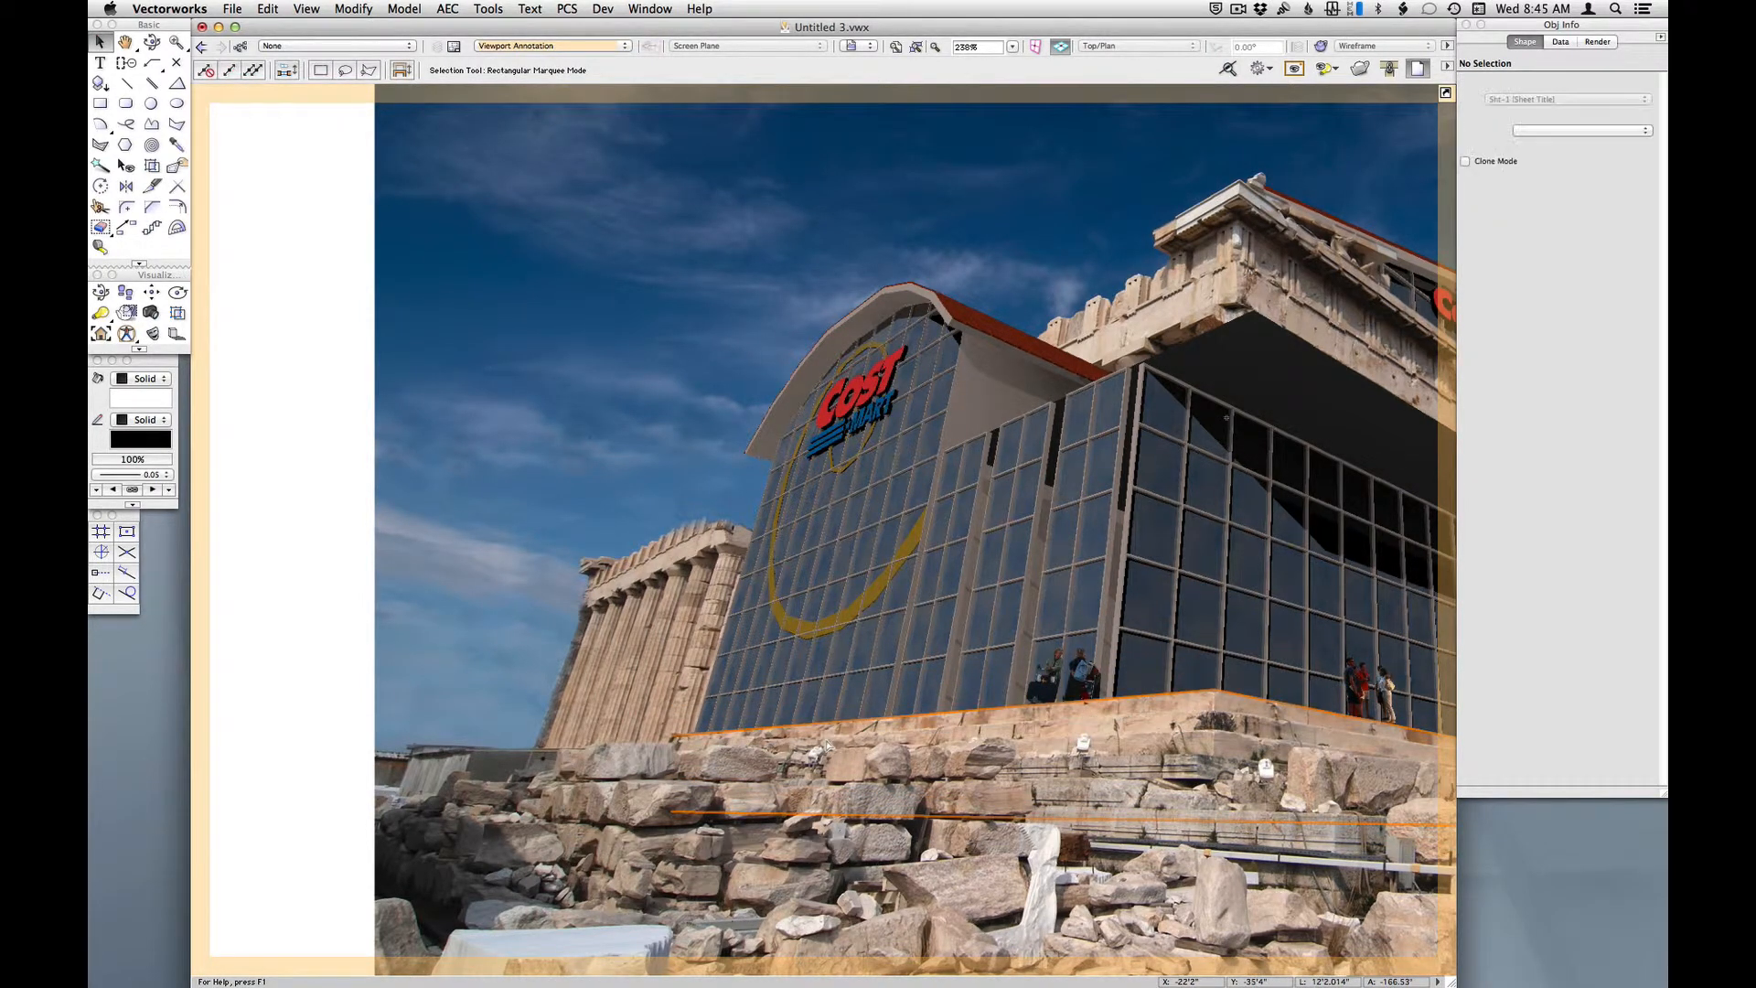
pyautogui.press('space')
pyautogui.moveTo(1155, 674); pyautogui.dragTo(891, 770)
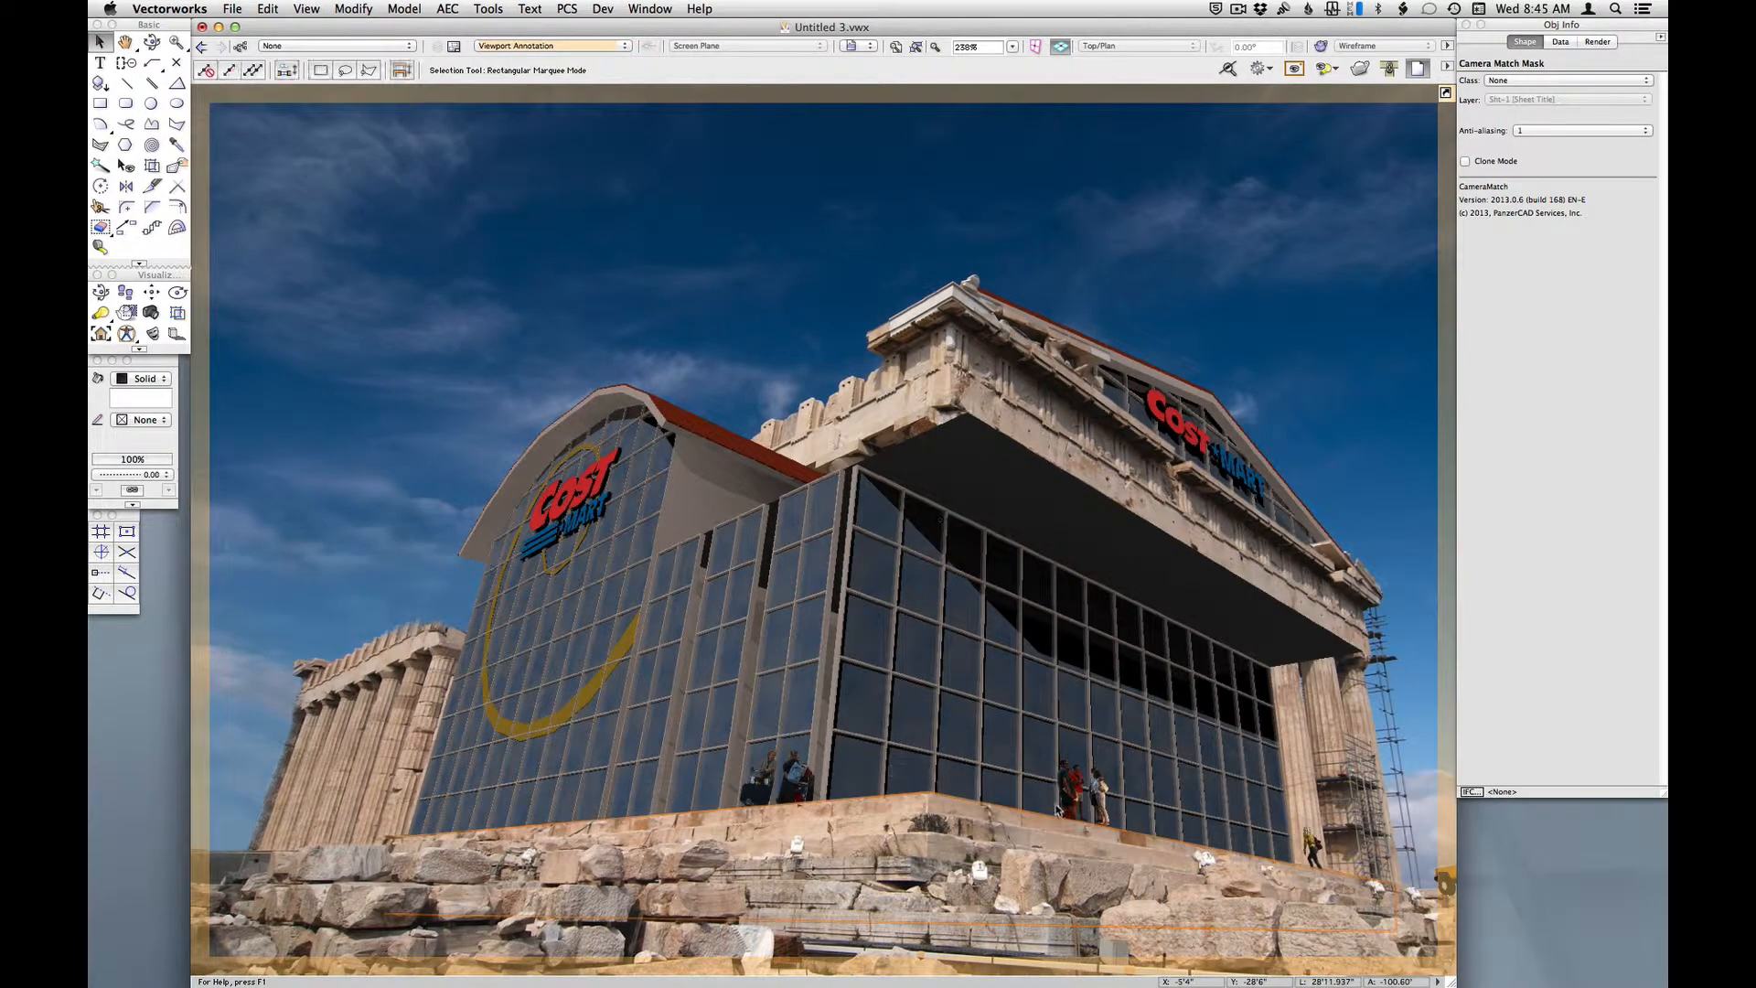
pyautogui.scroll(2, 1419, 933)
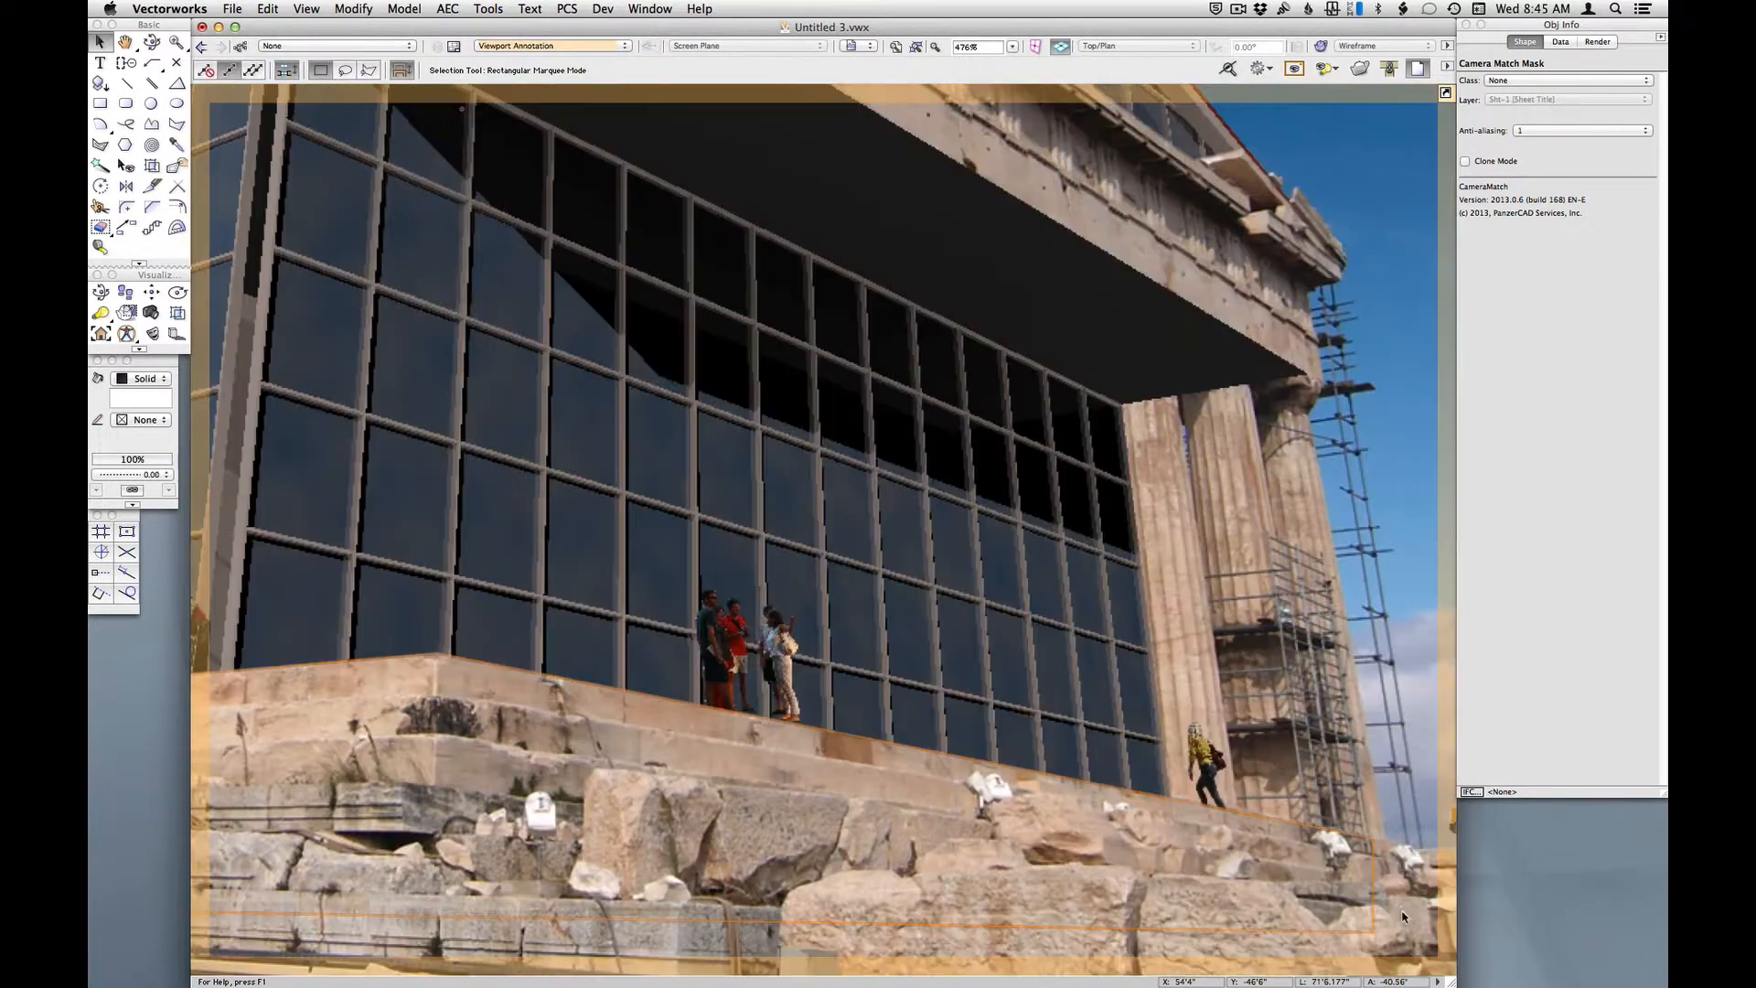
pyautogui.hotkey('shift', 'r')
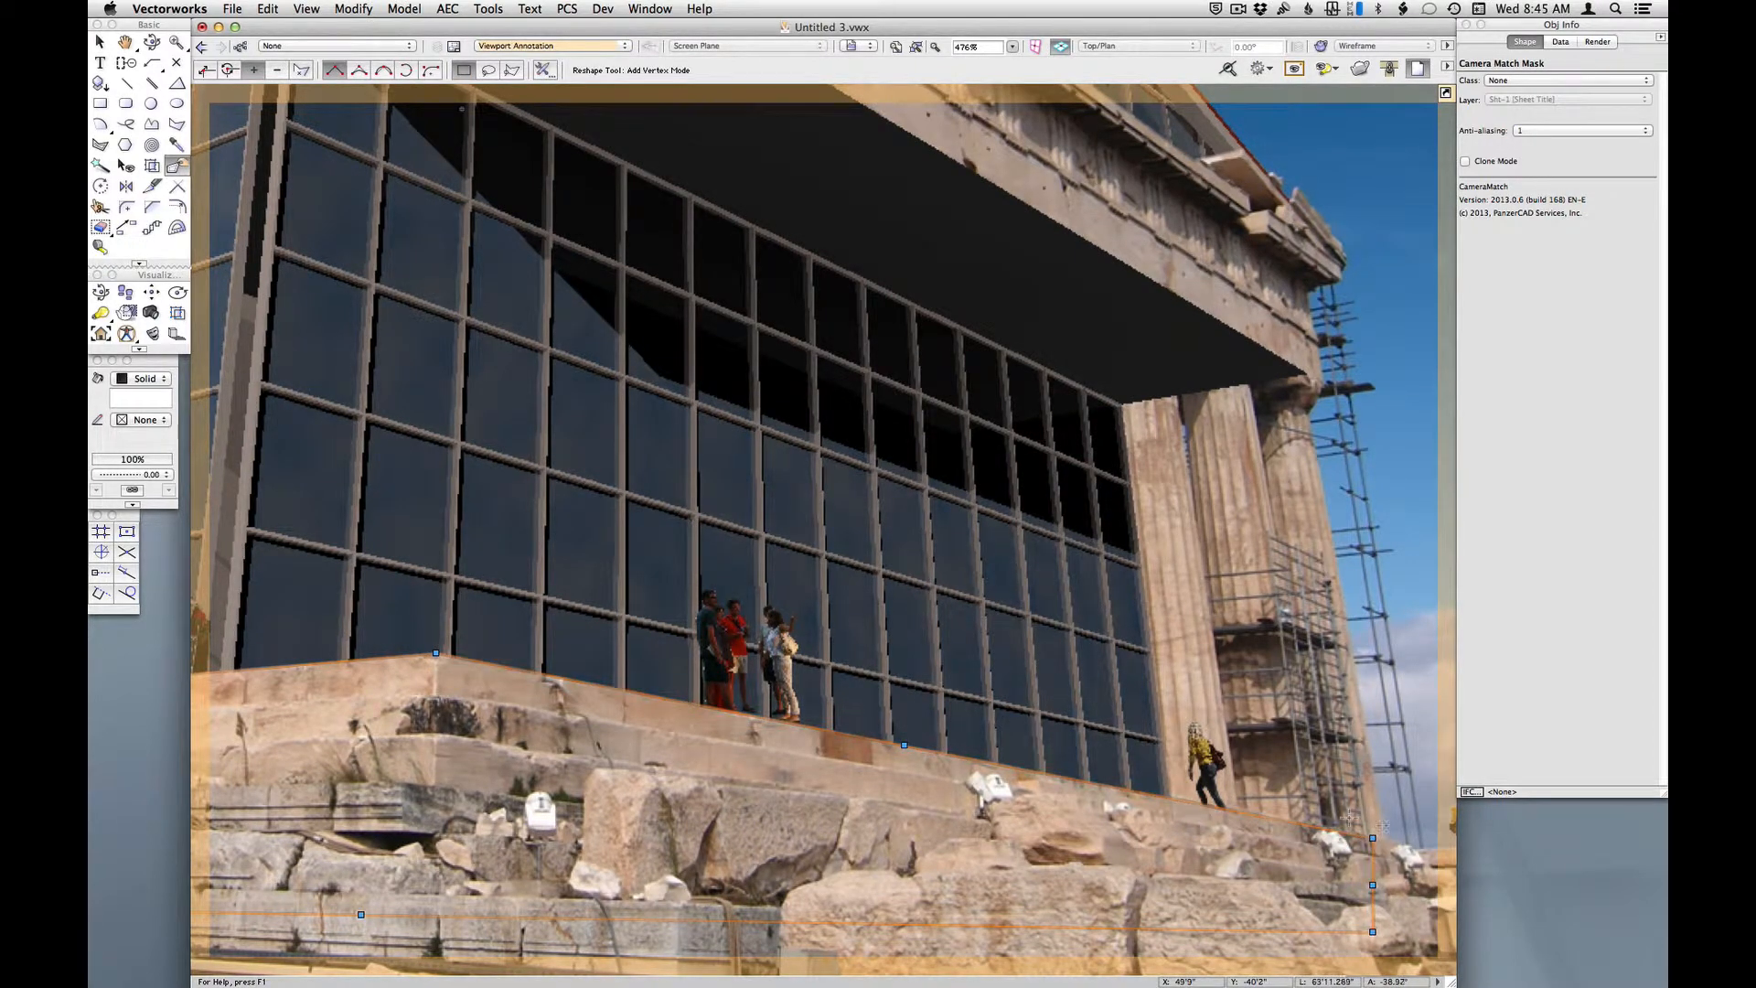
pyautogui.moveTo(1396, 814); pyautogui.dragTo(1348, 950)
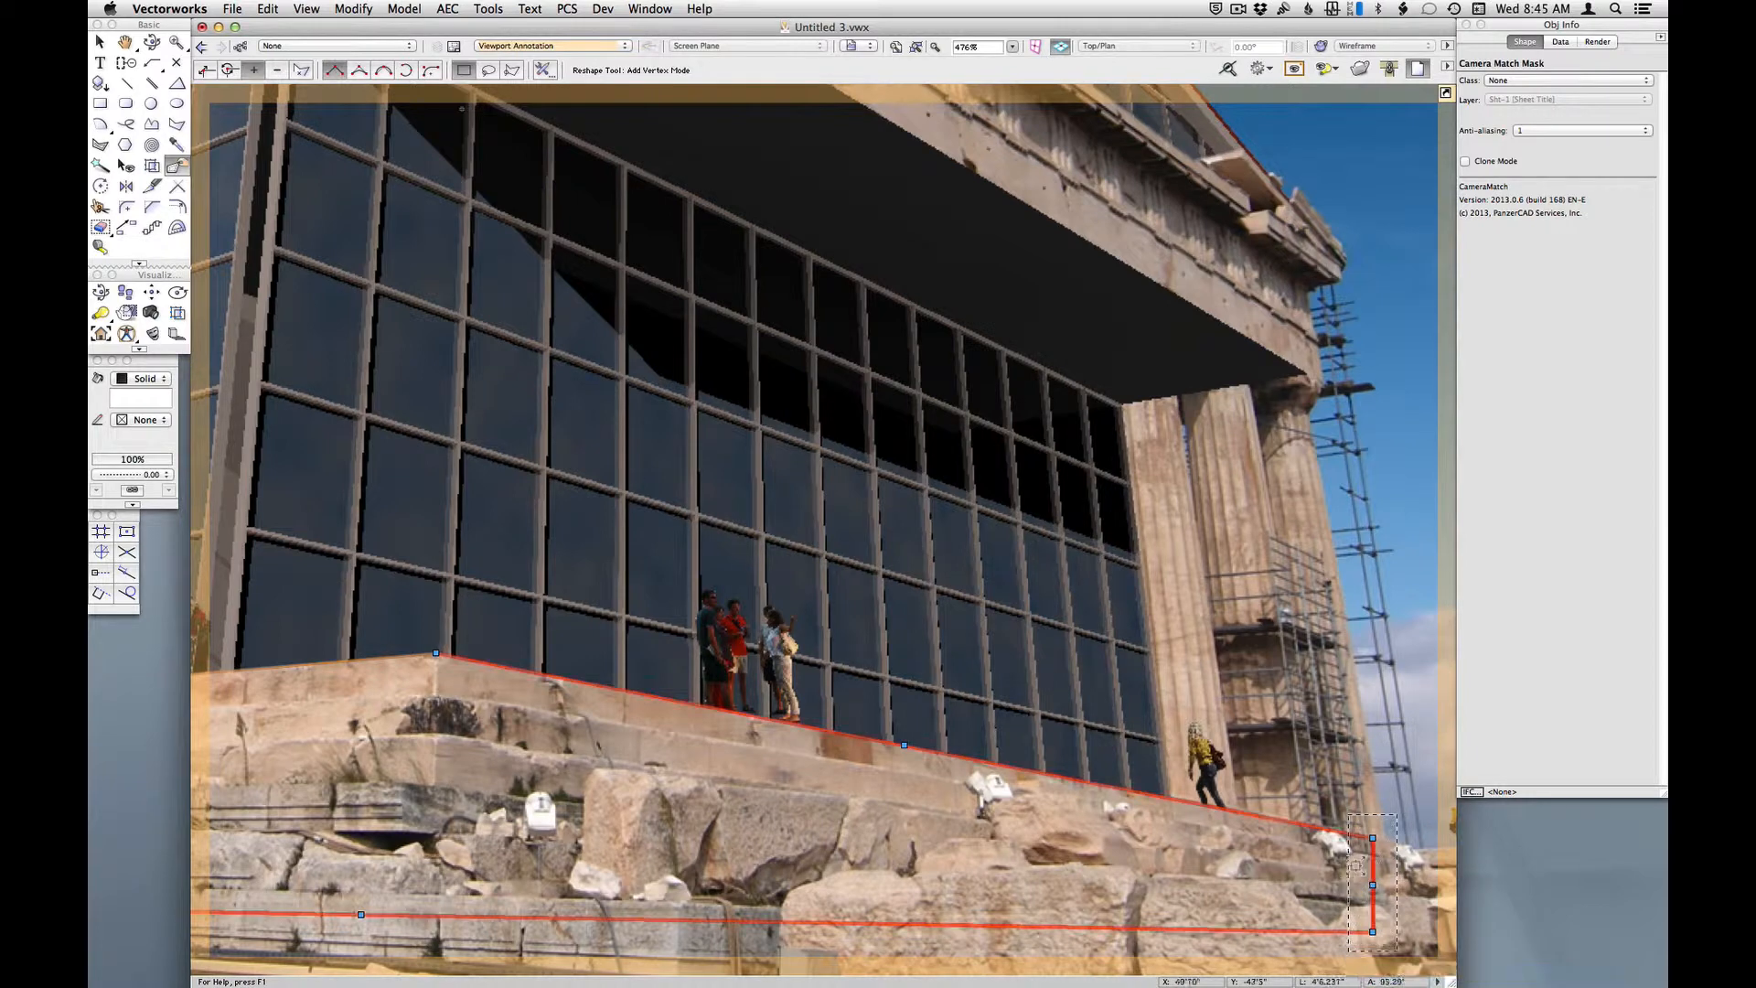
pyautogui.moveTo(1351, 865); pyautogui.dragTo(1182, 831)
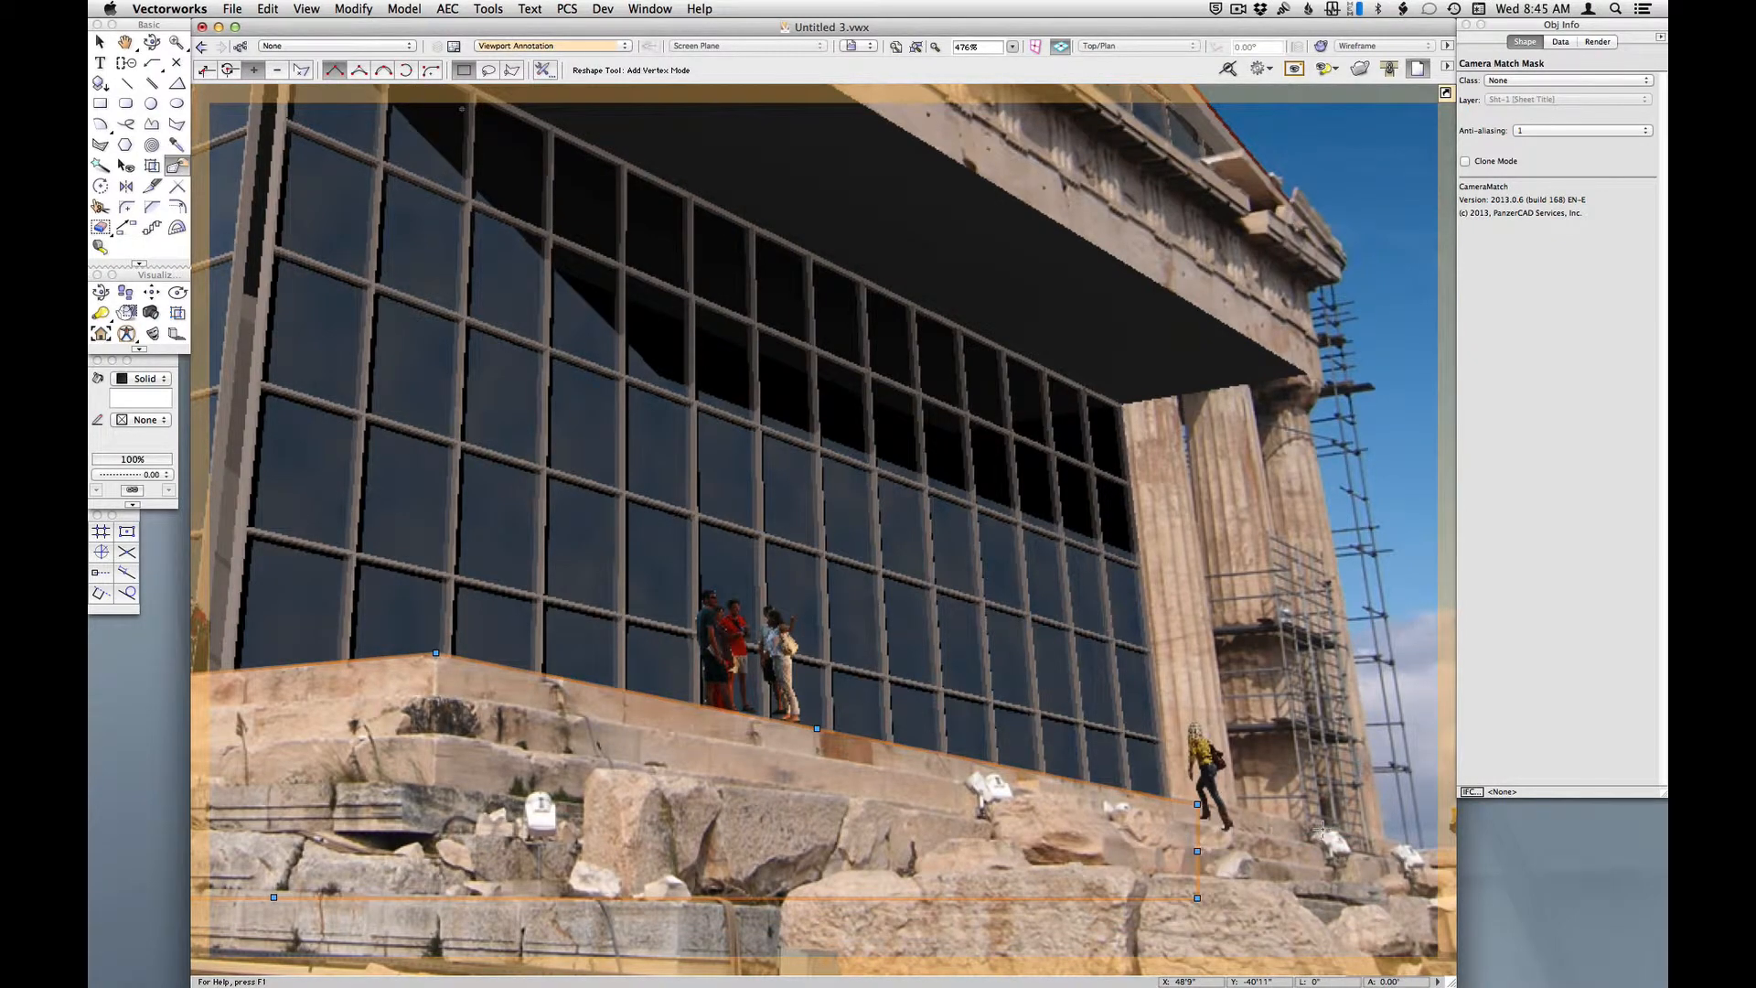
# - Draw a rough Camera Match mask over the corner column and its neighbours, from the frieze down to the foundation
pyautogui.scroll(-2, 803, 843)
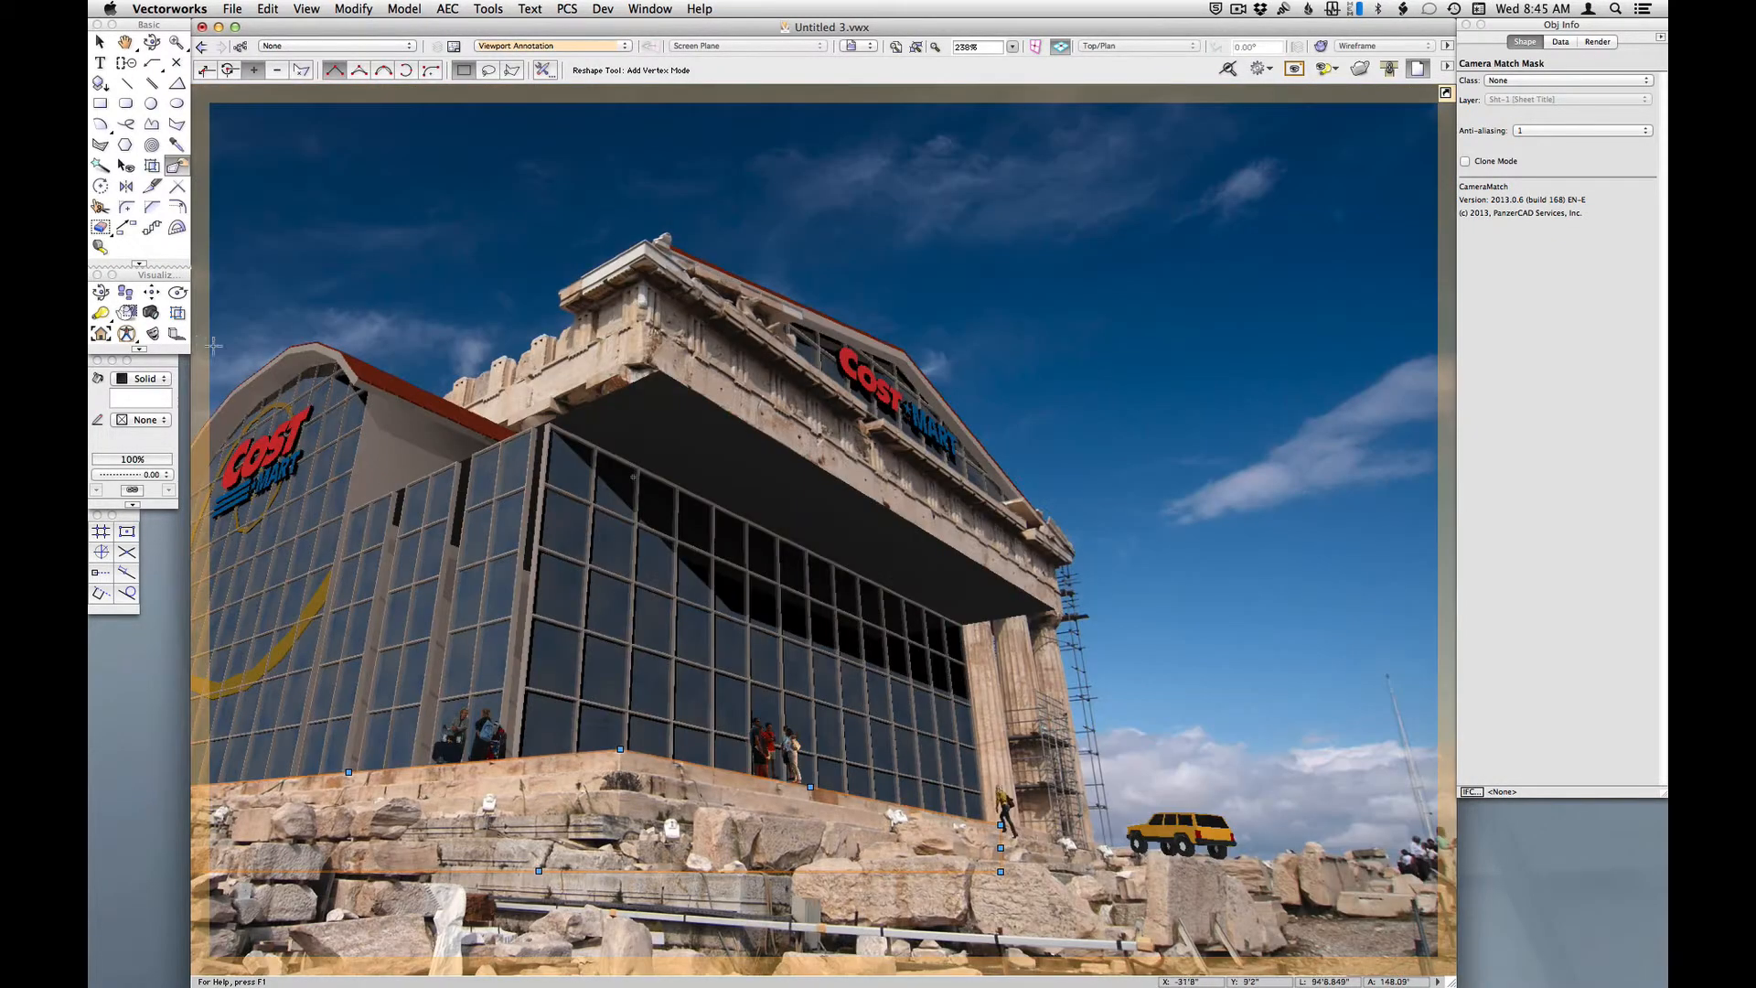
pyautogui.click(152, 333)
pyautogui.click(556, 366)
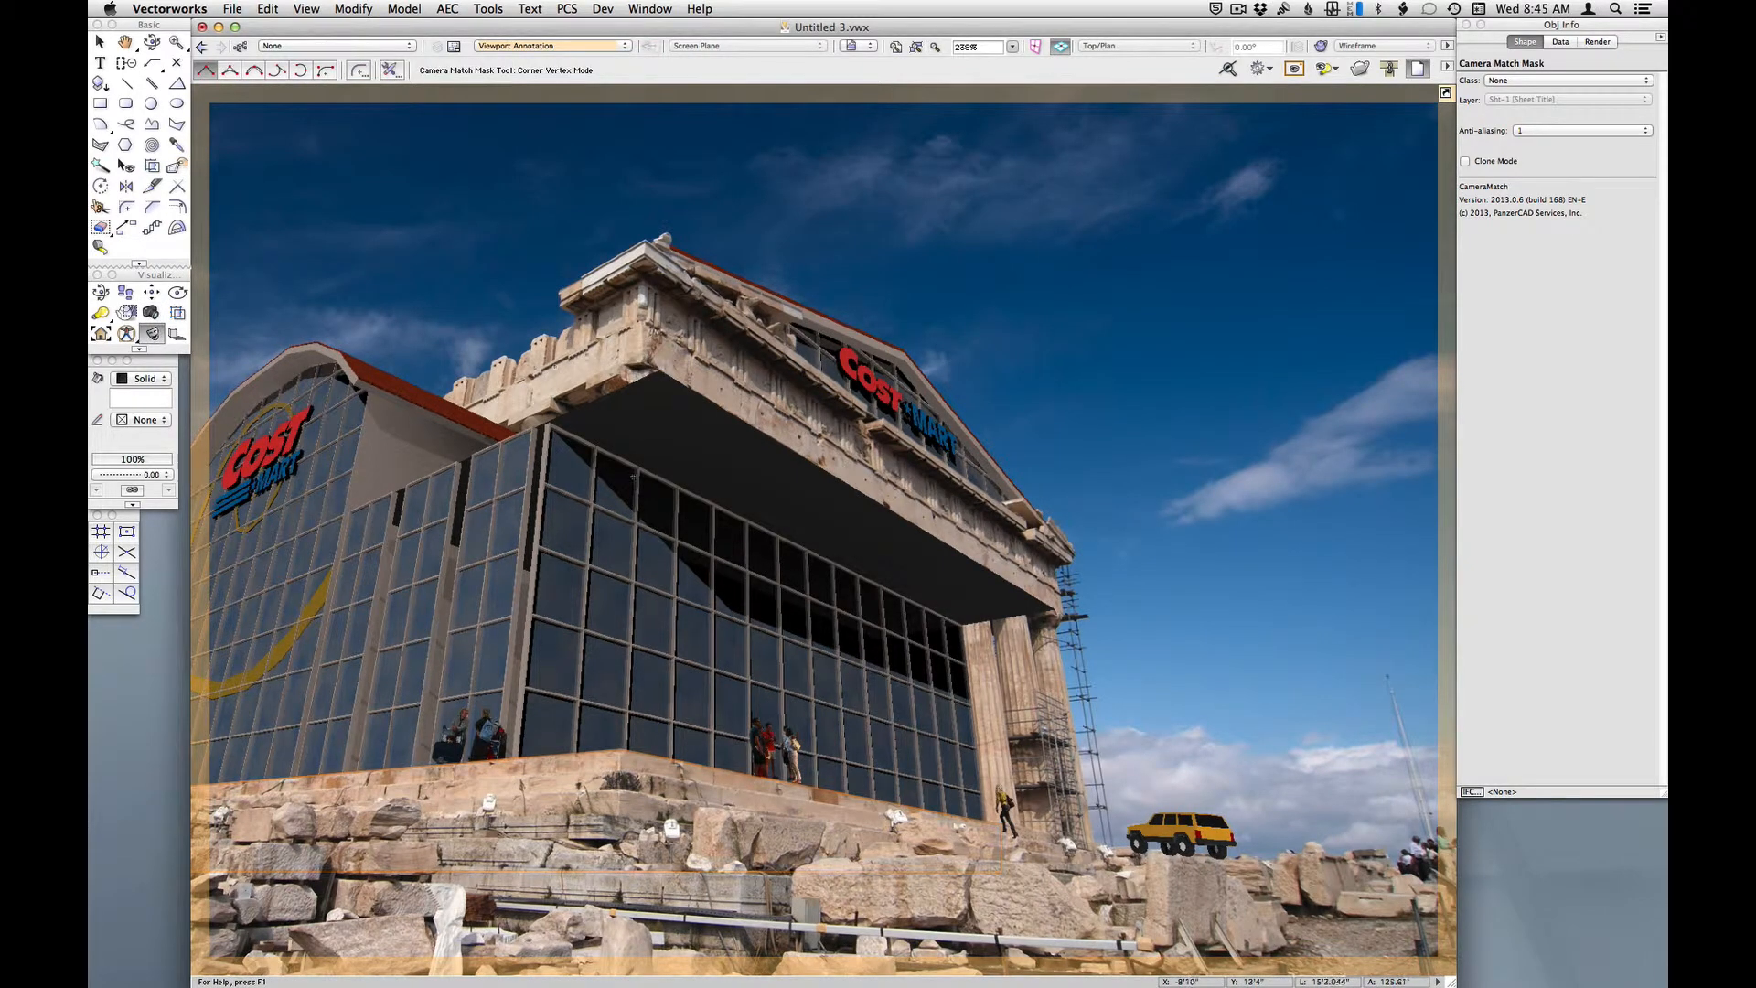
pyautogui.click(643, 336)
pyautogui.click(736, 375)
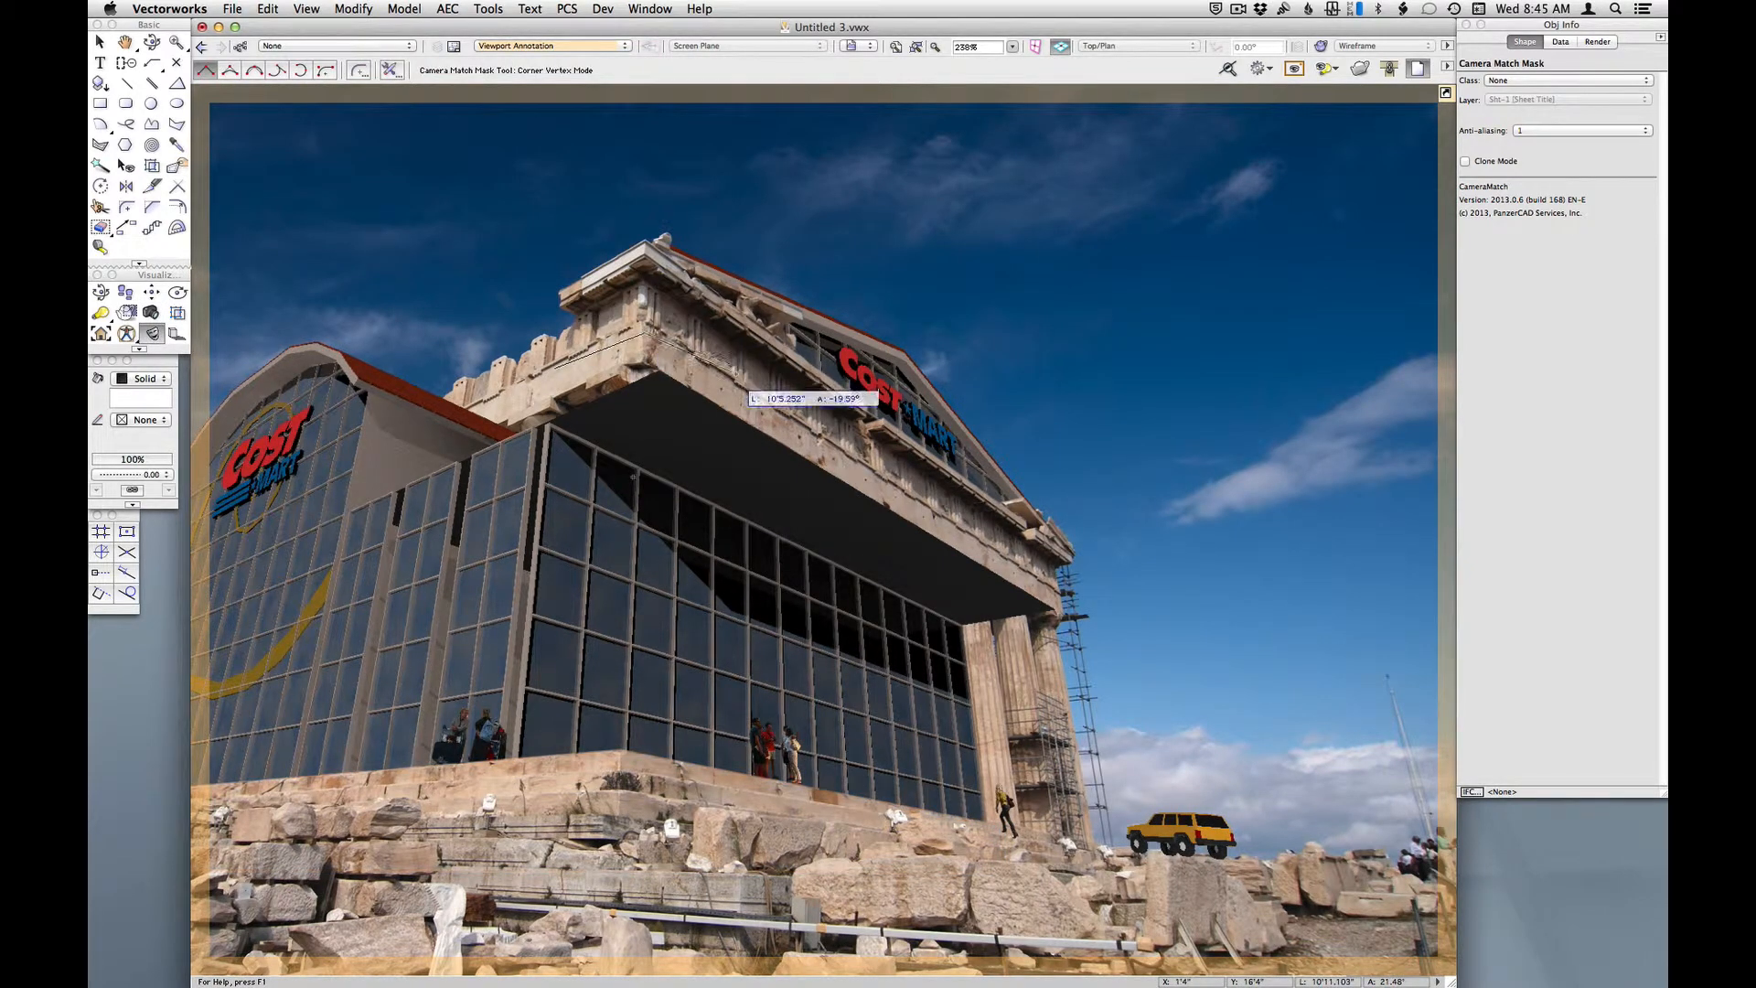
pyautogui.click(707, 829)
pyautogui.doubleClick(552, 822)
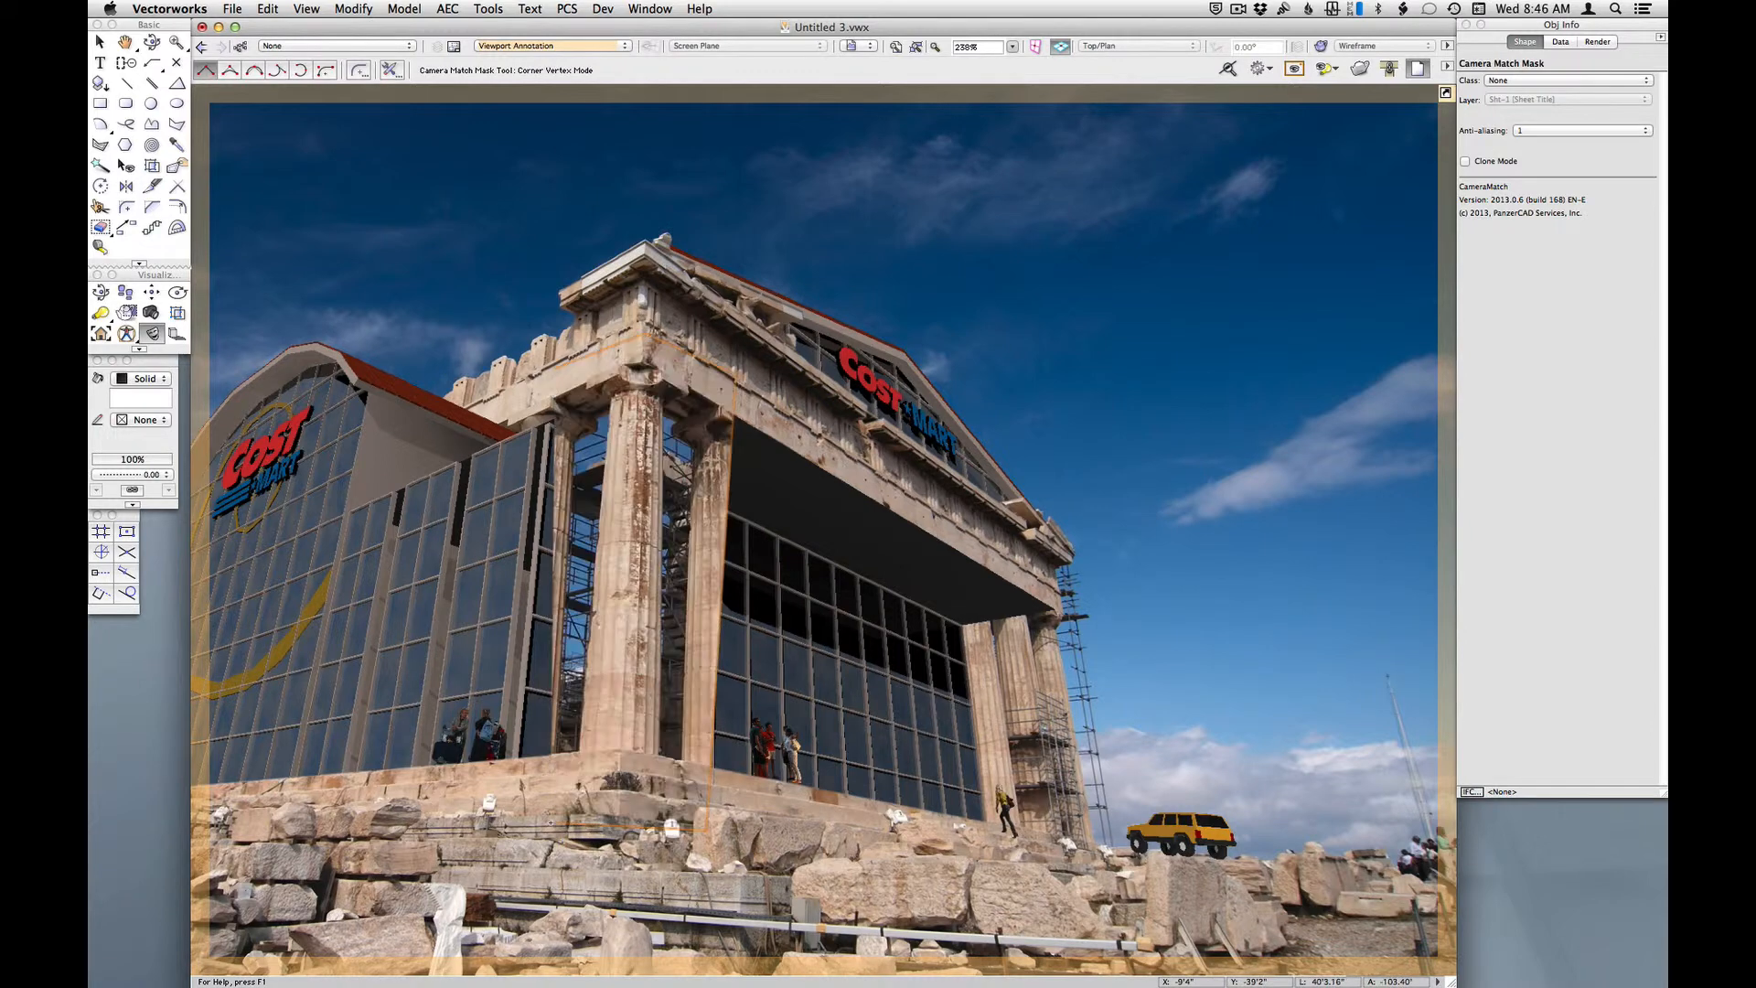
# - Begin a detailed Camera Match mask around the corner column, tracing the front-facade side of its capital down to the shaft
pyautogui.keyDown('super'); pyautogui.scroll(8, 615, 361); pyautogui.keyUp('super')
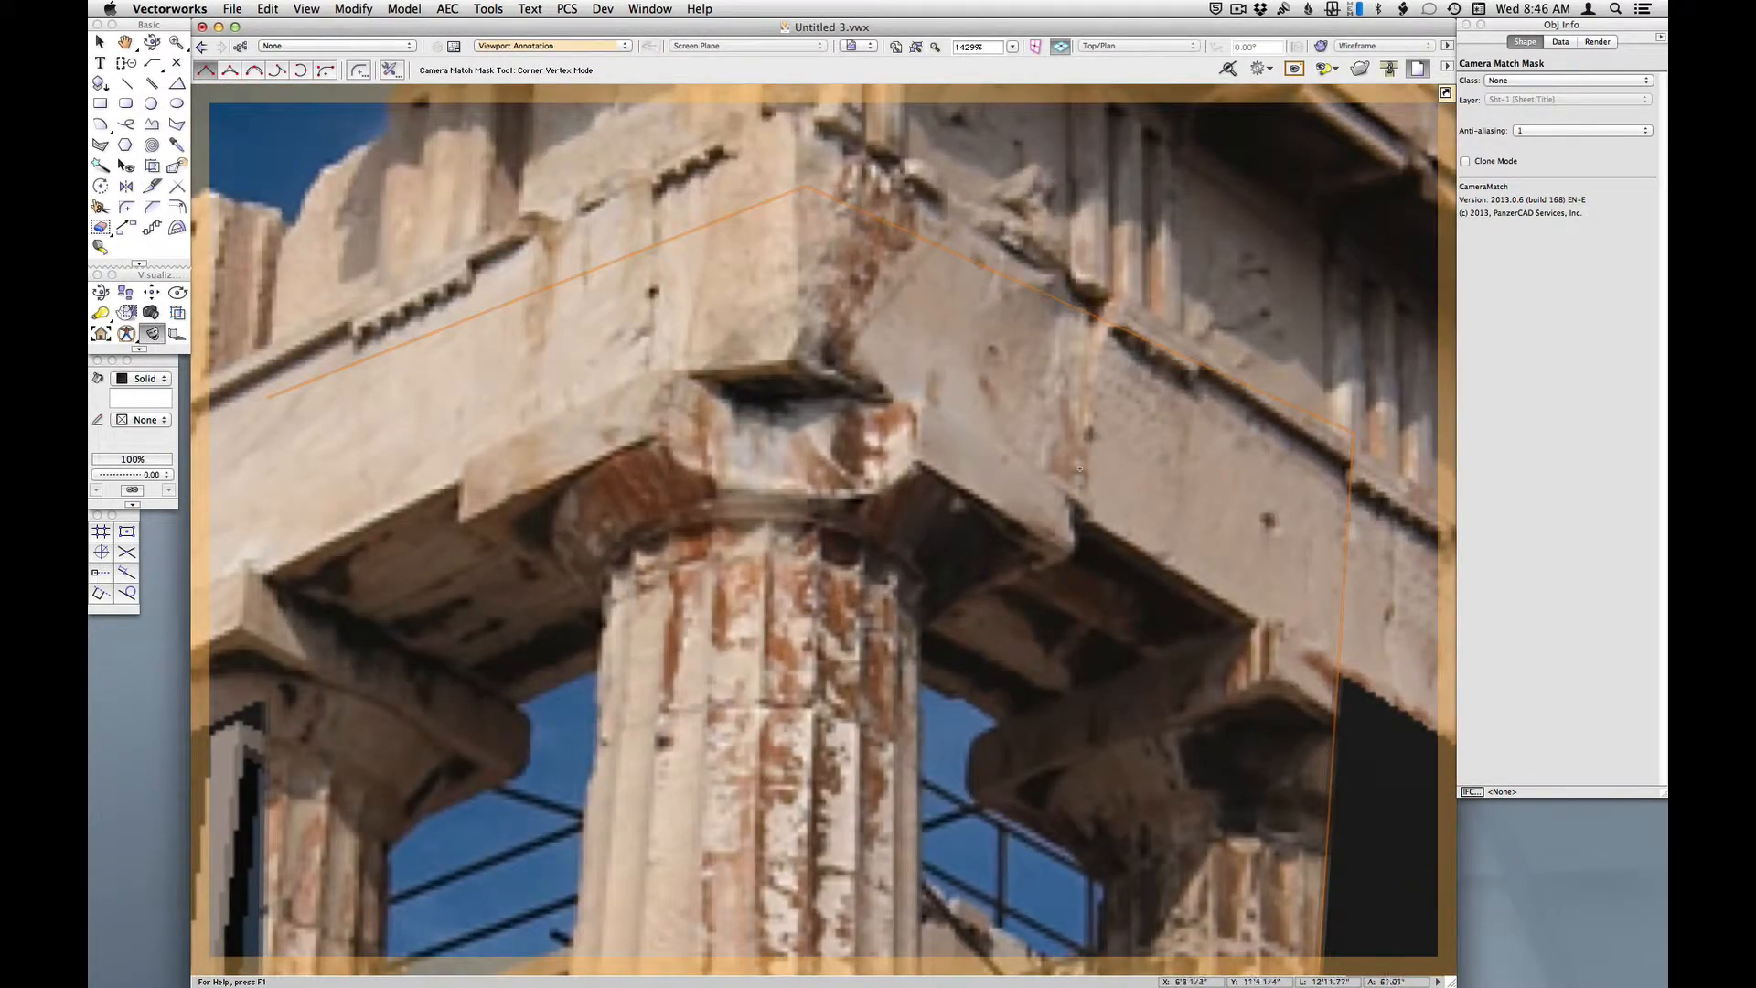
pyautogui.click(1073, 441)
pyautogui.click(1073, 549)
pyautogui.click(949, 601)
pyautogui.click(914, 632)
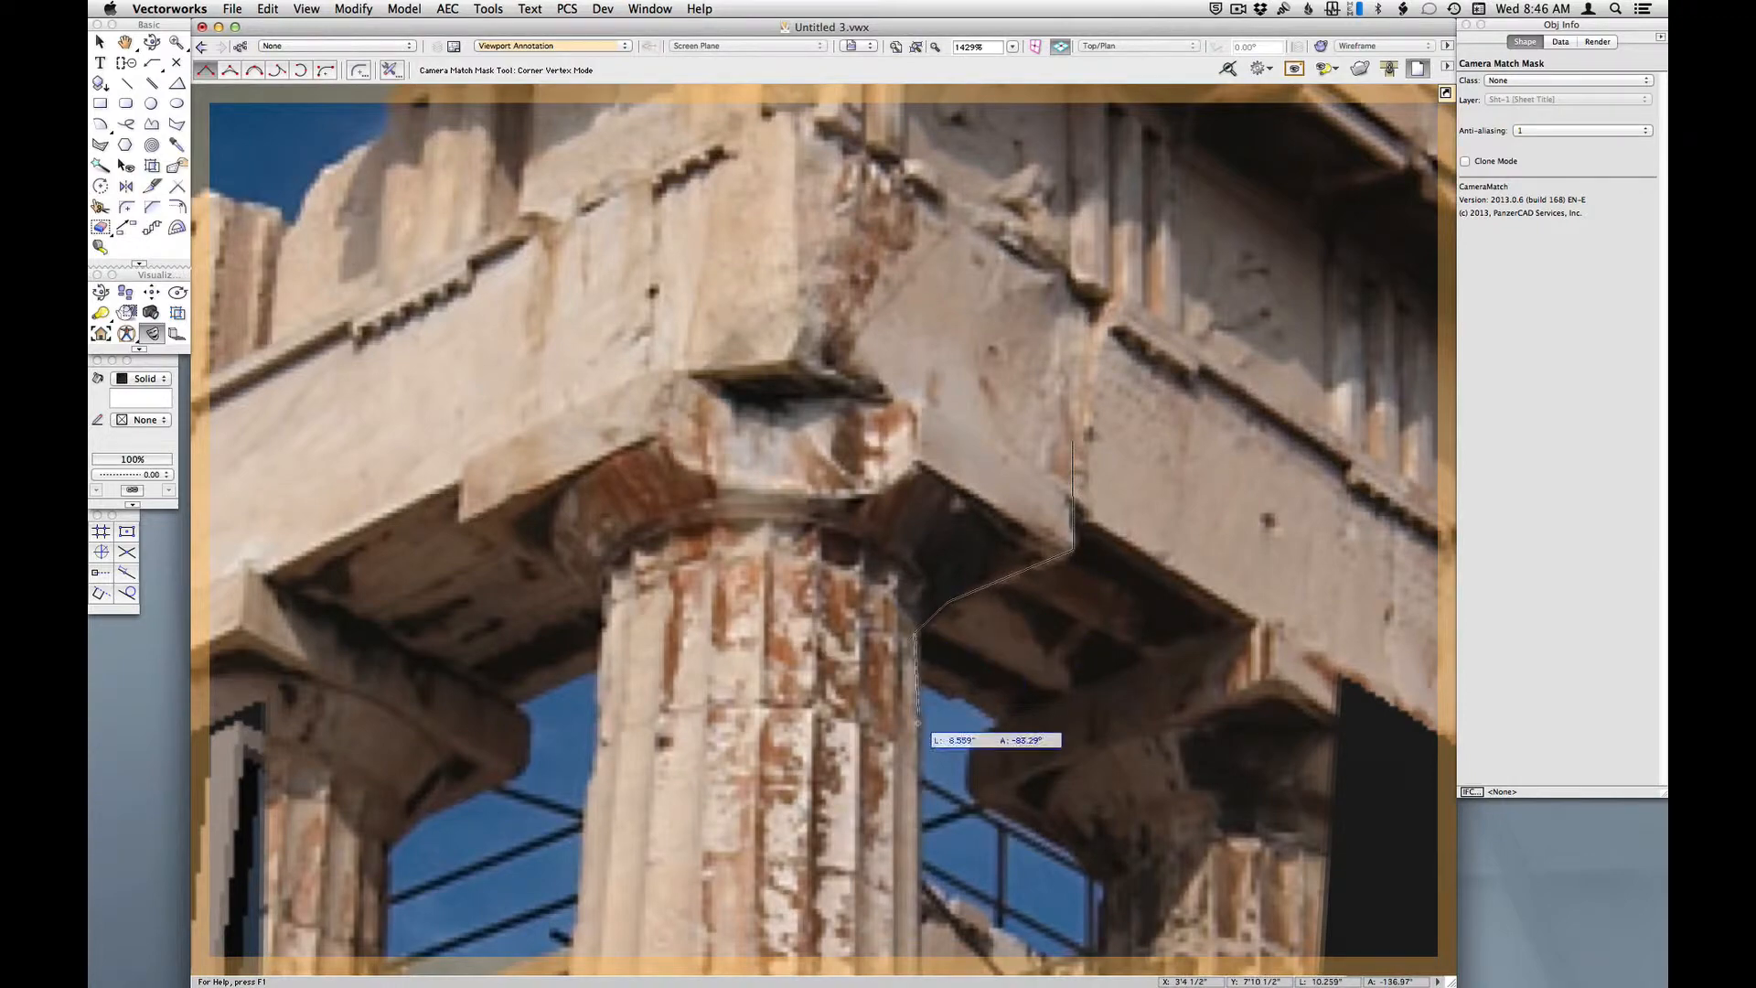
# - Continue the corner column mask down the shaft, across its base on the foundation, up the other side and around the capital to finish it
pyautogui.keyDown('alt'); pyautogui.scroll(-3, 811, 532); pyautogui.keyUp('alt')
pyautogui.scroll(-10, 810, 549)
pyautogui.click(850, 770)
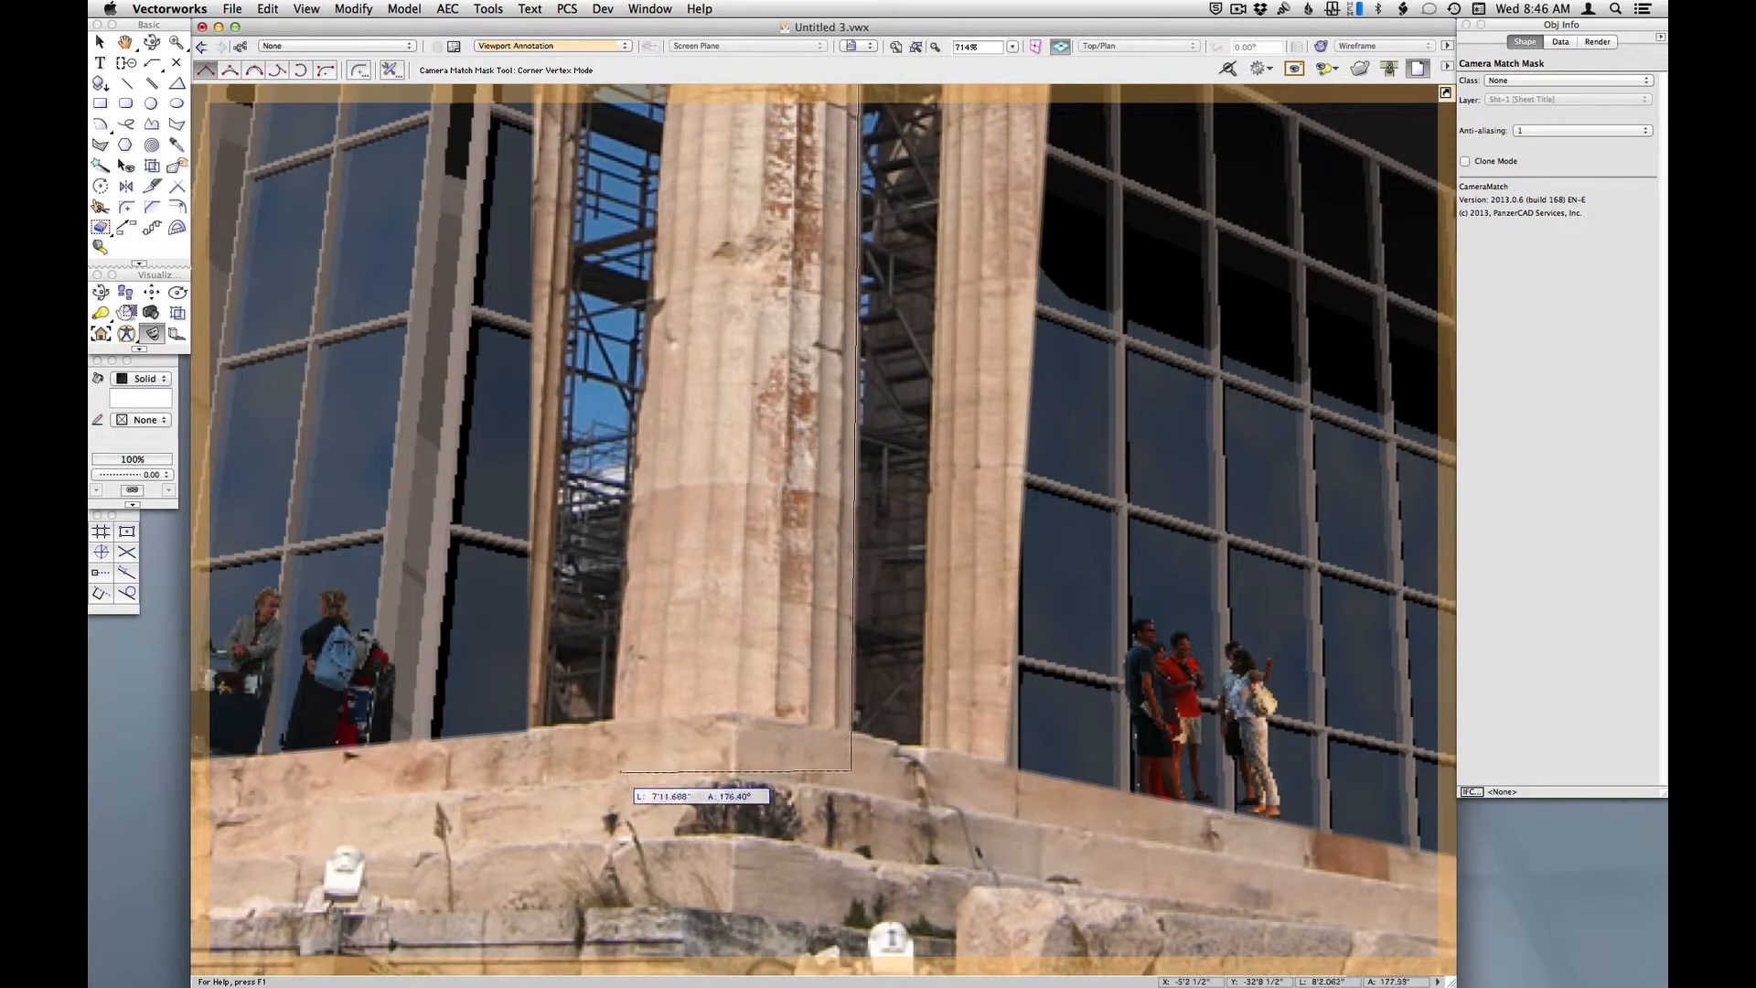
pyautogui.click(621, 771)
pyautogui.scroll(10, 692, 375)
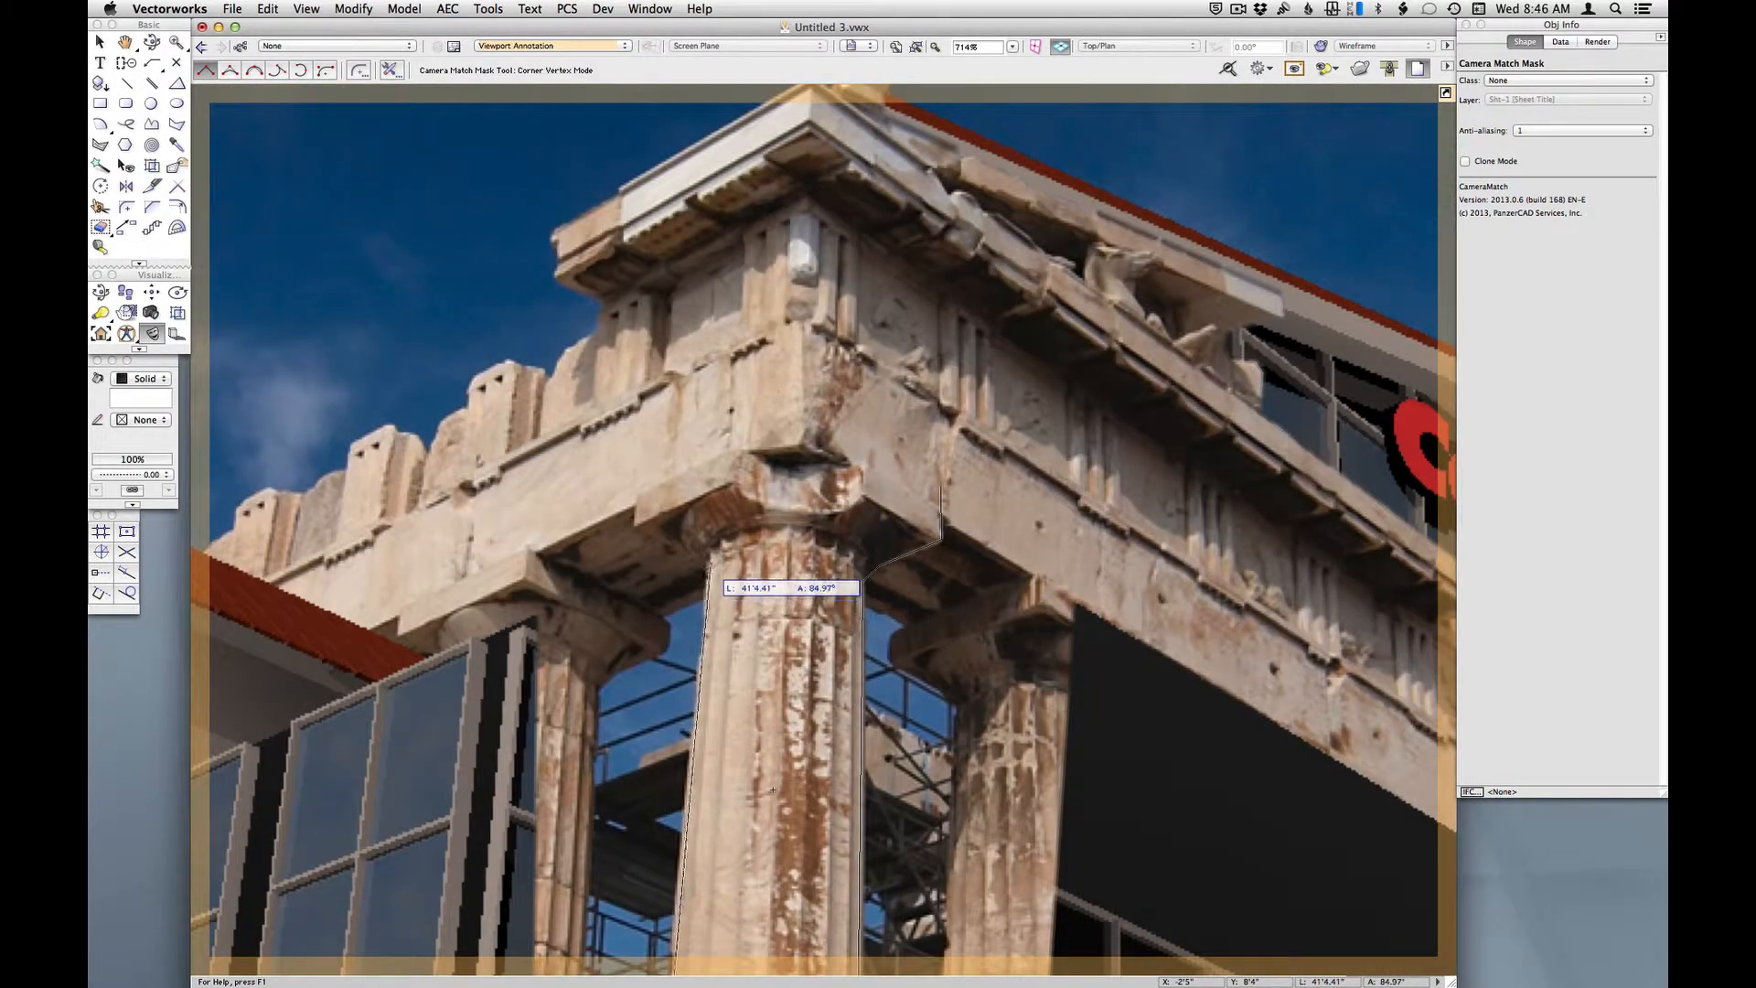
pyautogui.click(711, 562)
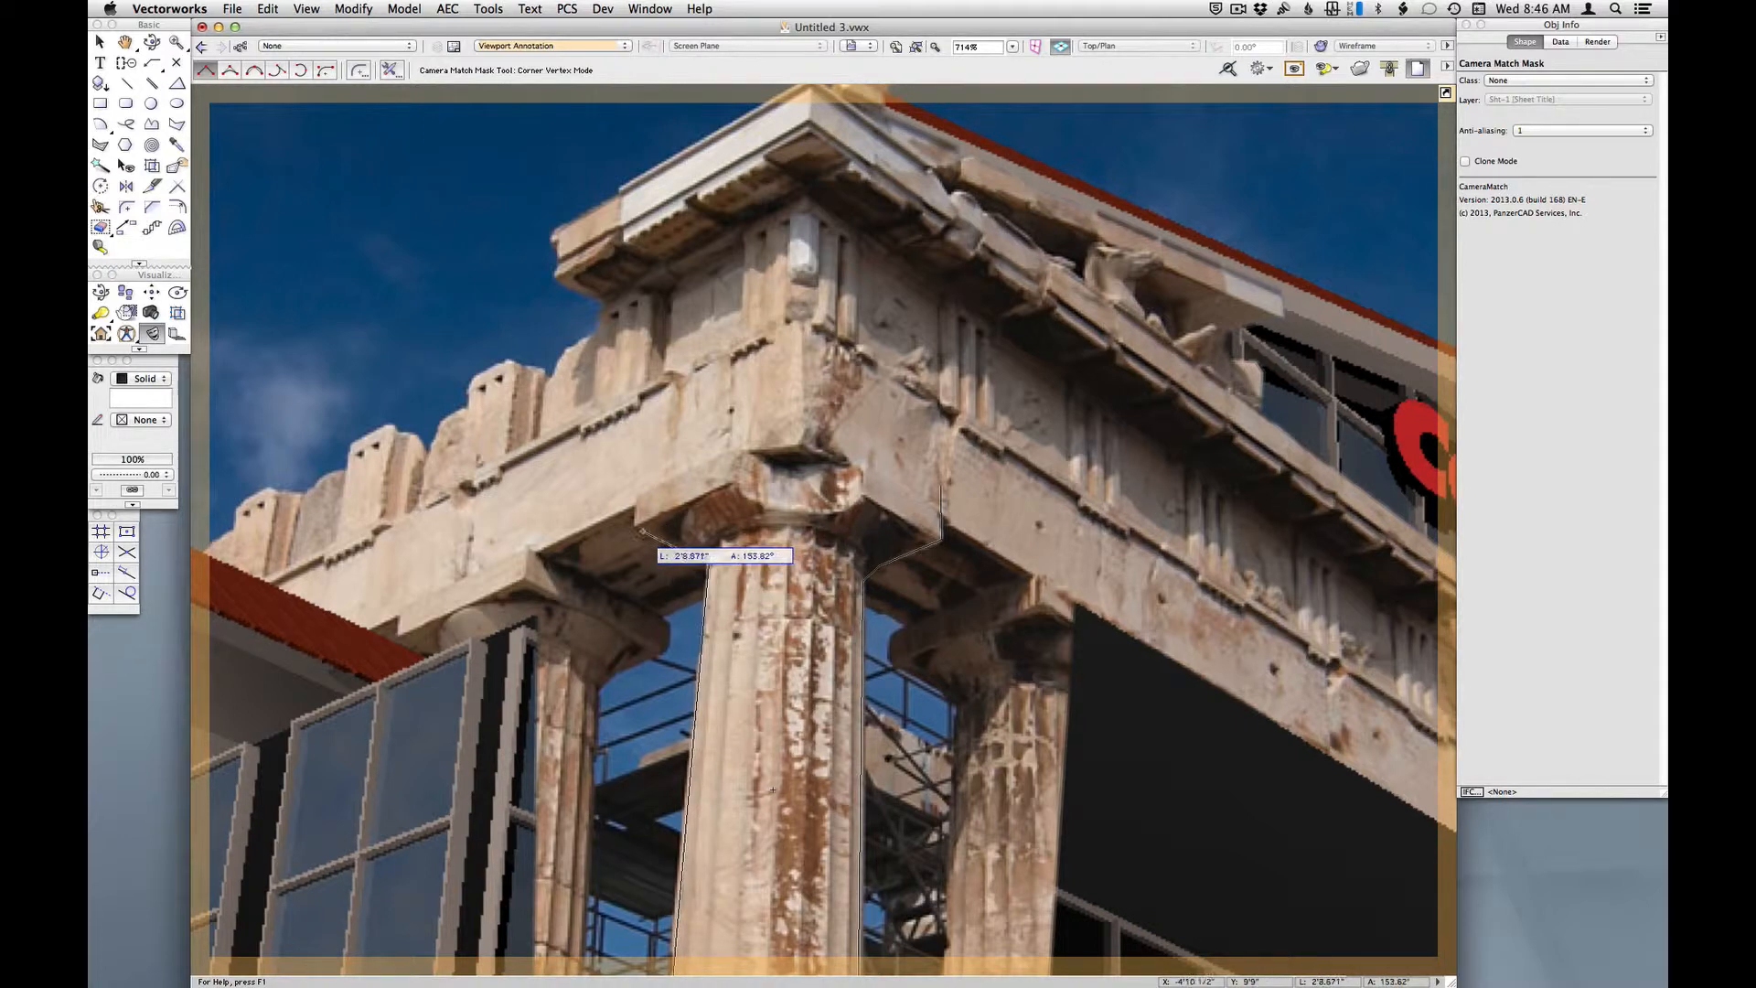
pyautogui.click(637, 526)
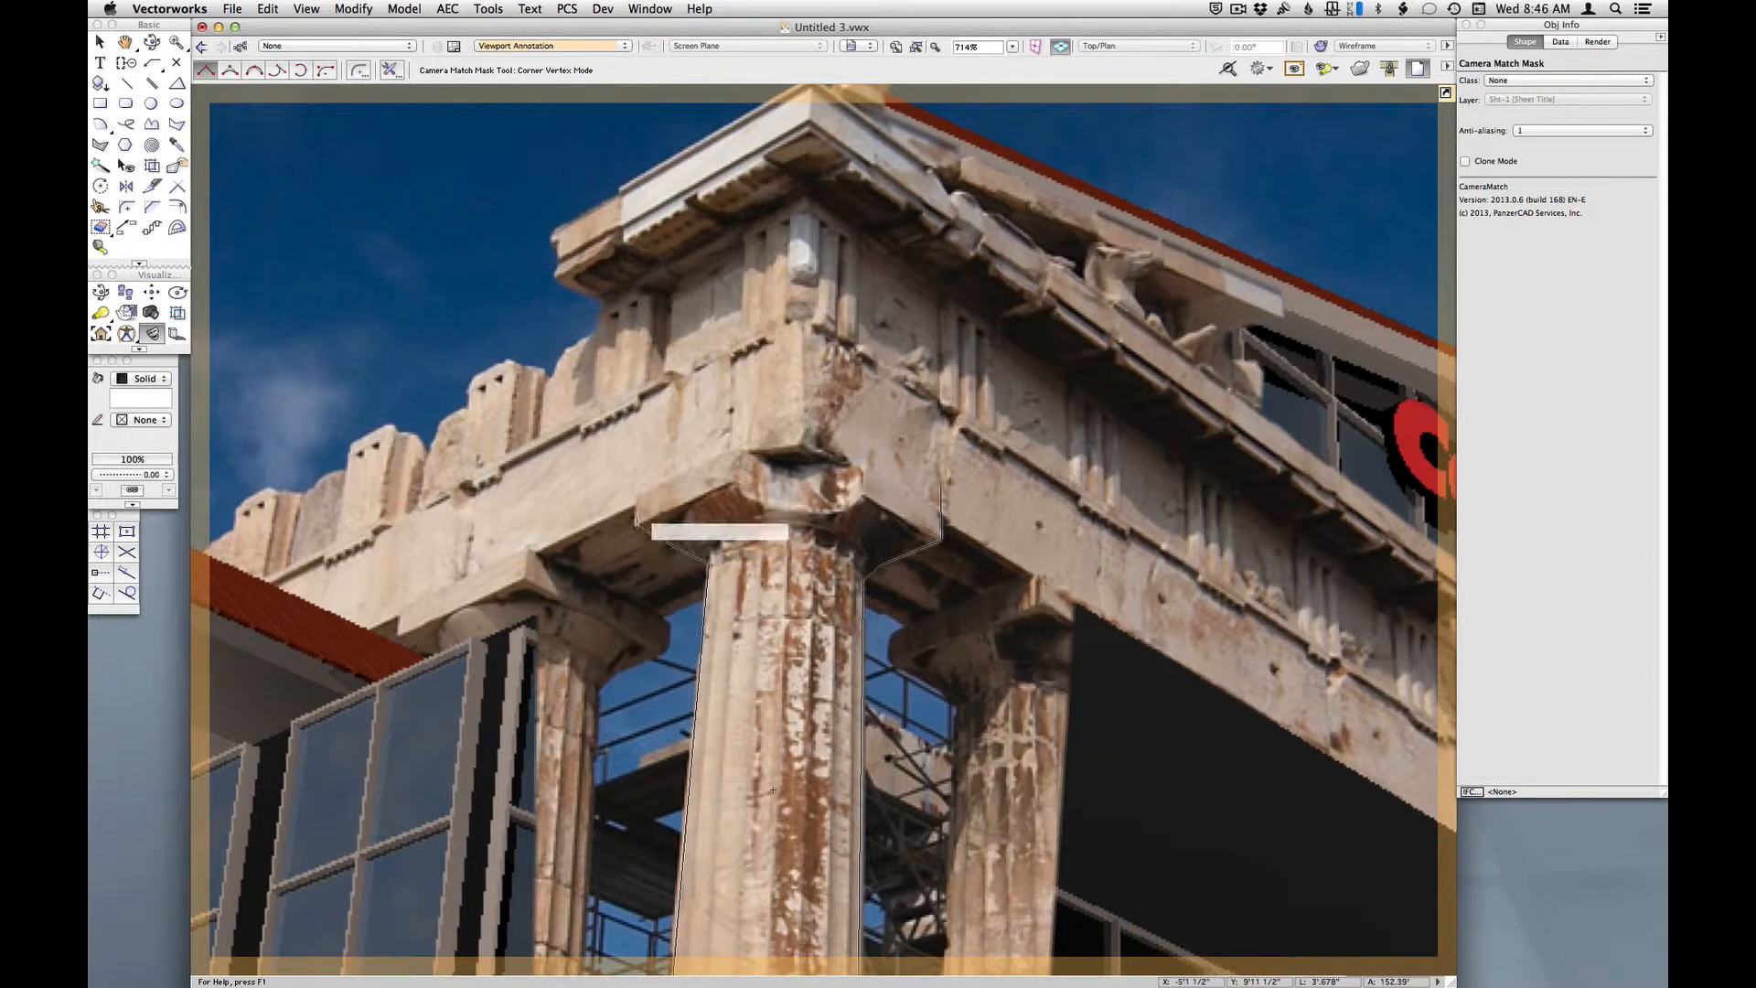
pyautogui.doubleClick(638, 436)
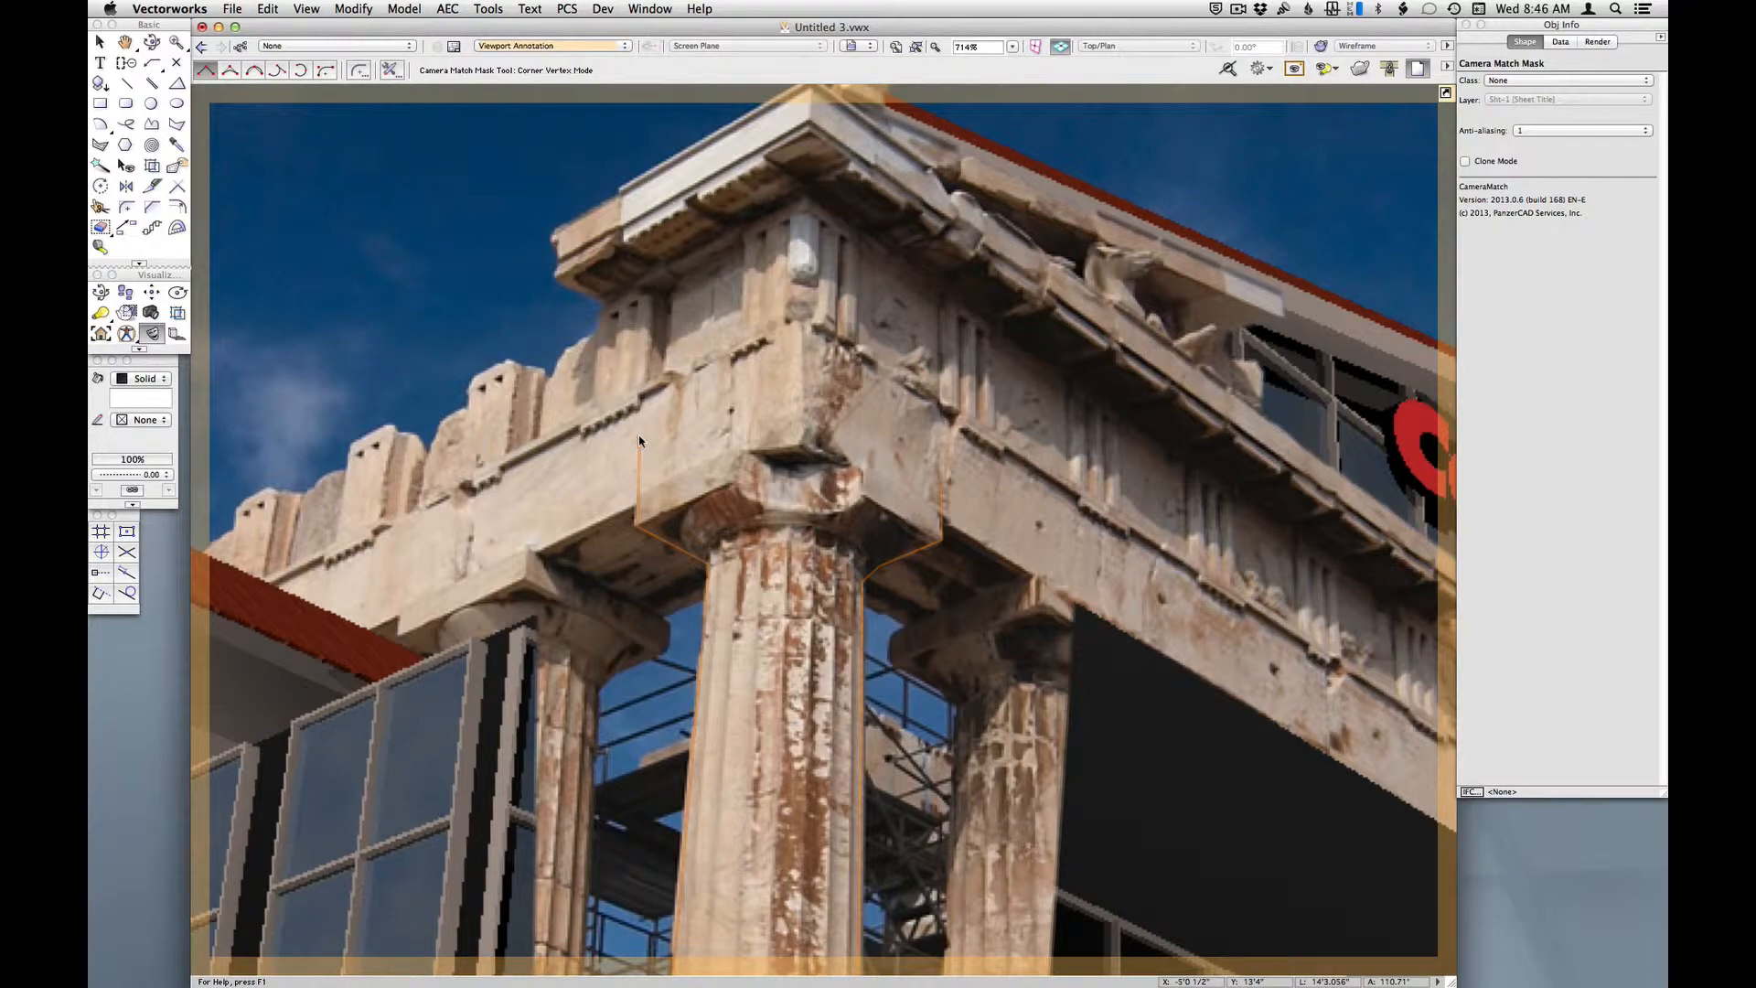
# - Delete the rough mask over the columns, keeping the detailed corner column mask
pyautogui.press('x')
pyautogui.scroll(-2, 679, 359)
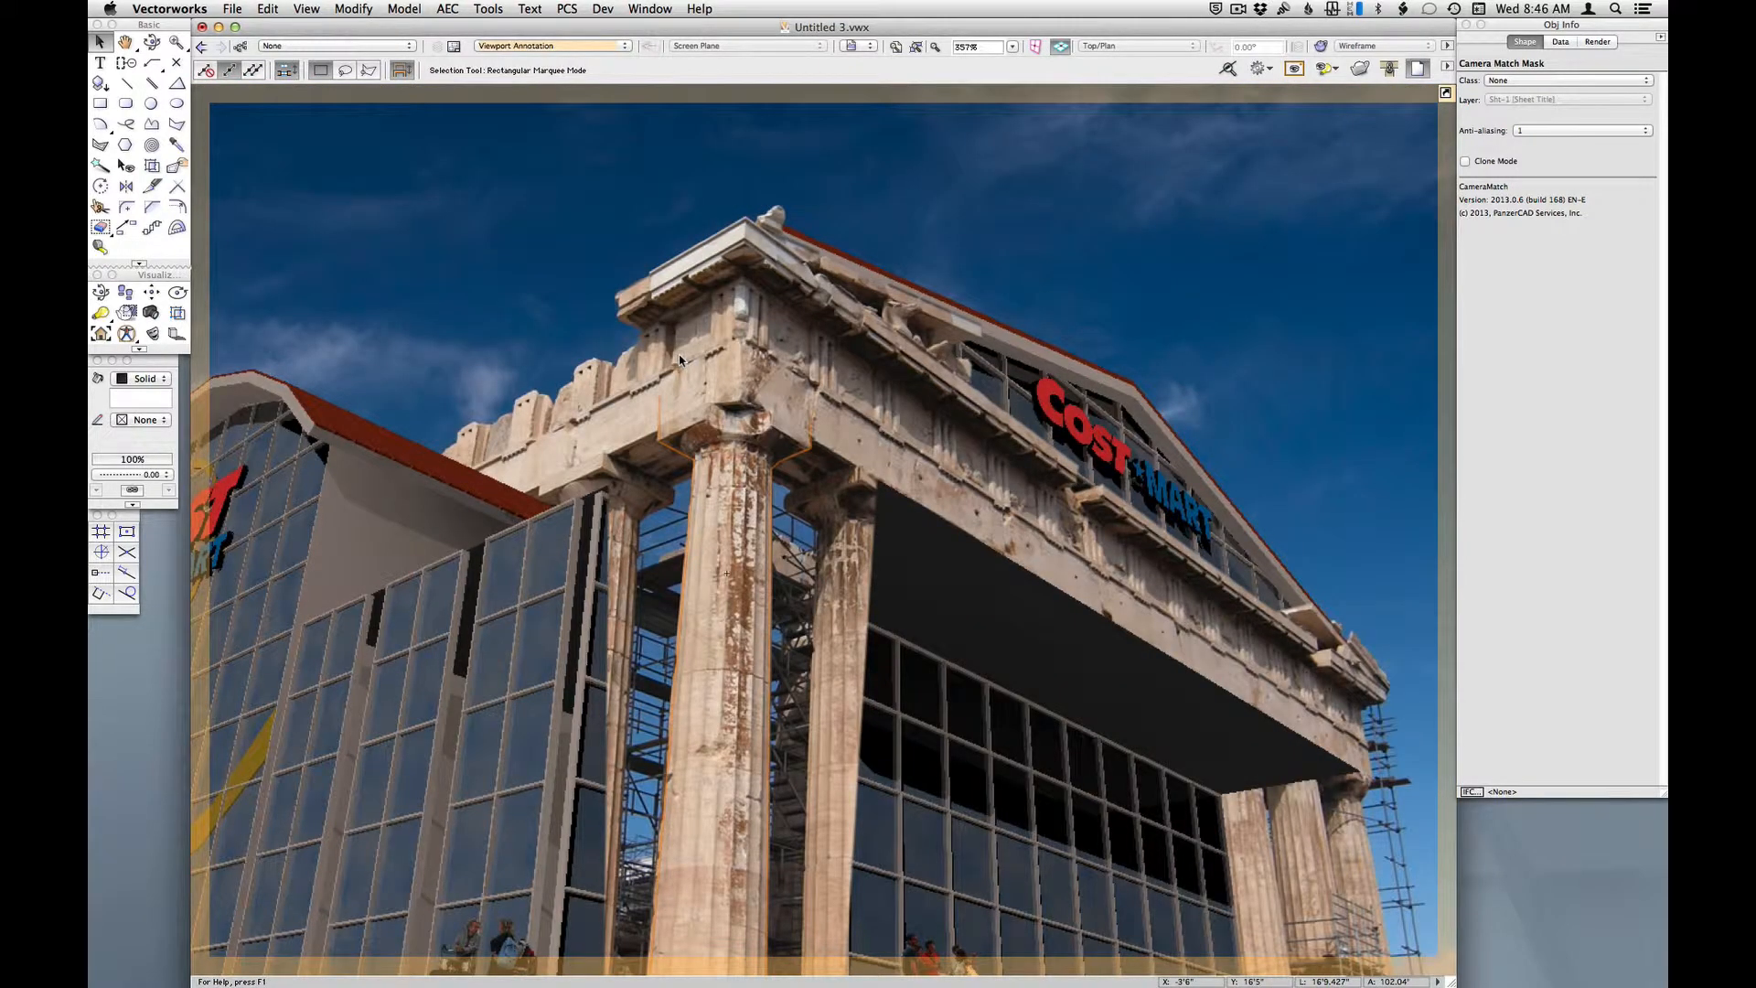
pyautogui.click(640, 523)
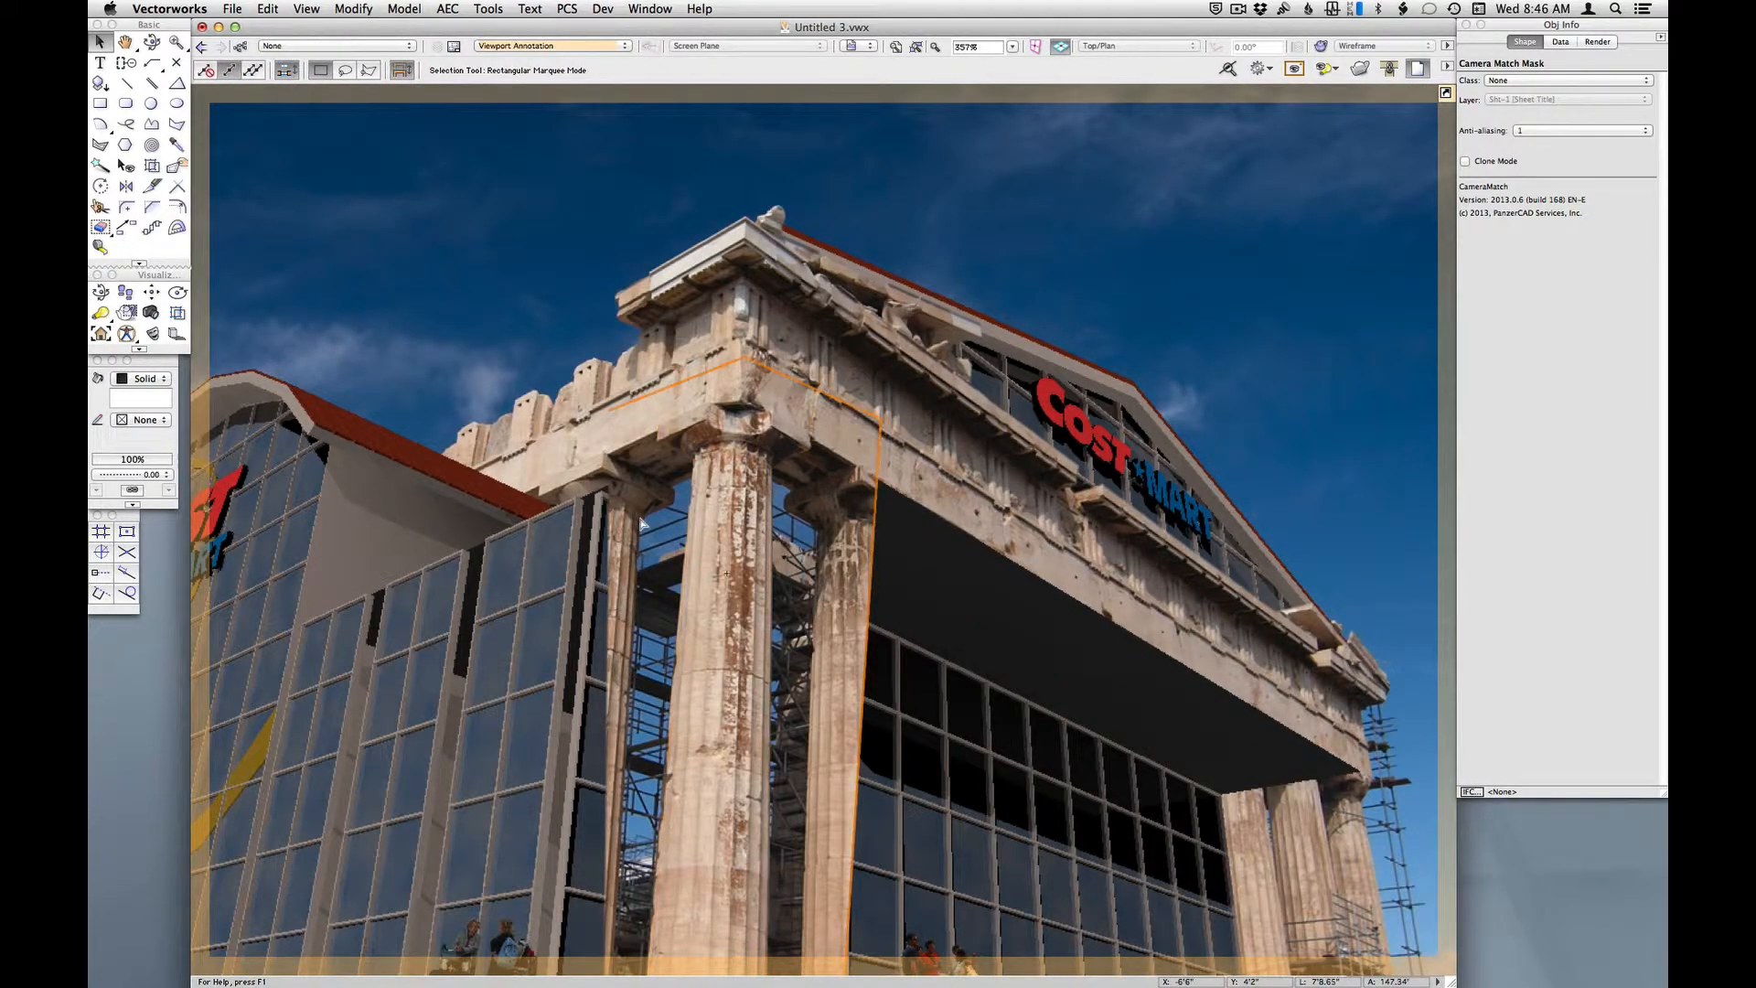
pyautogui.press('Delete')
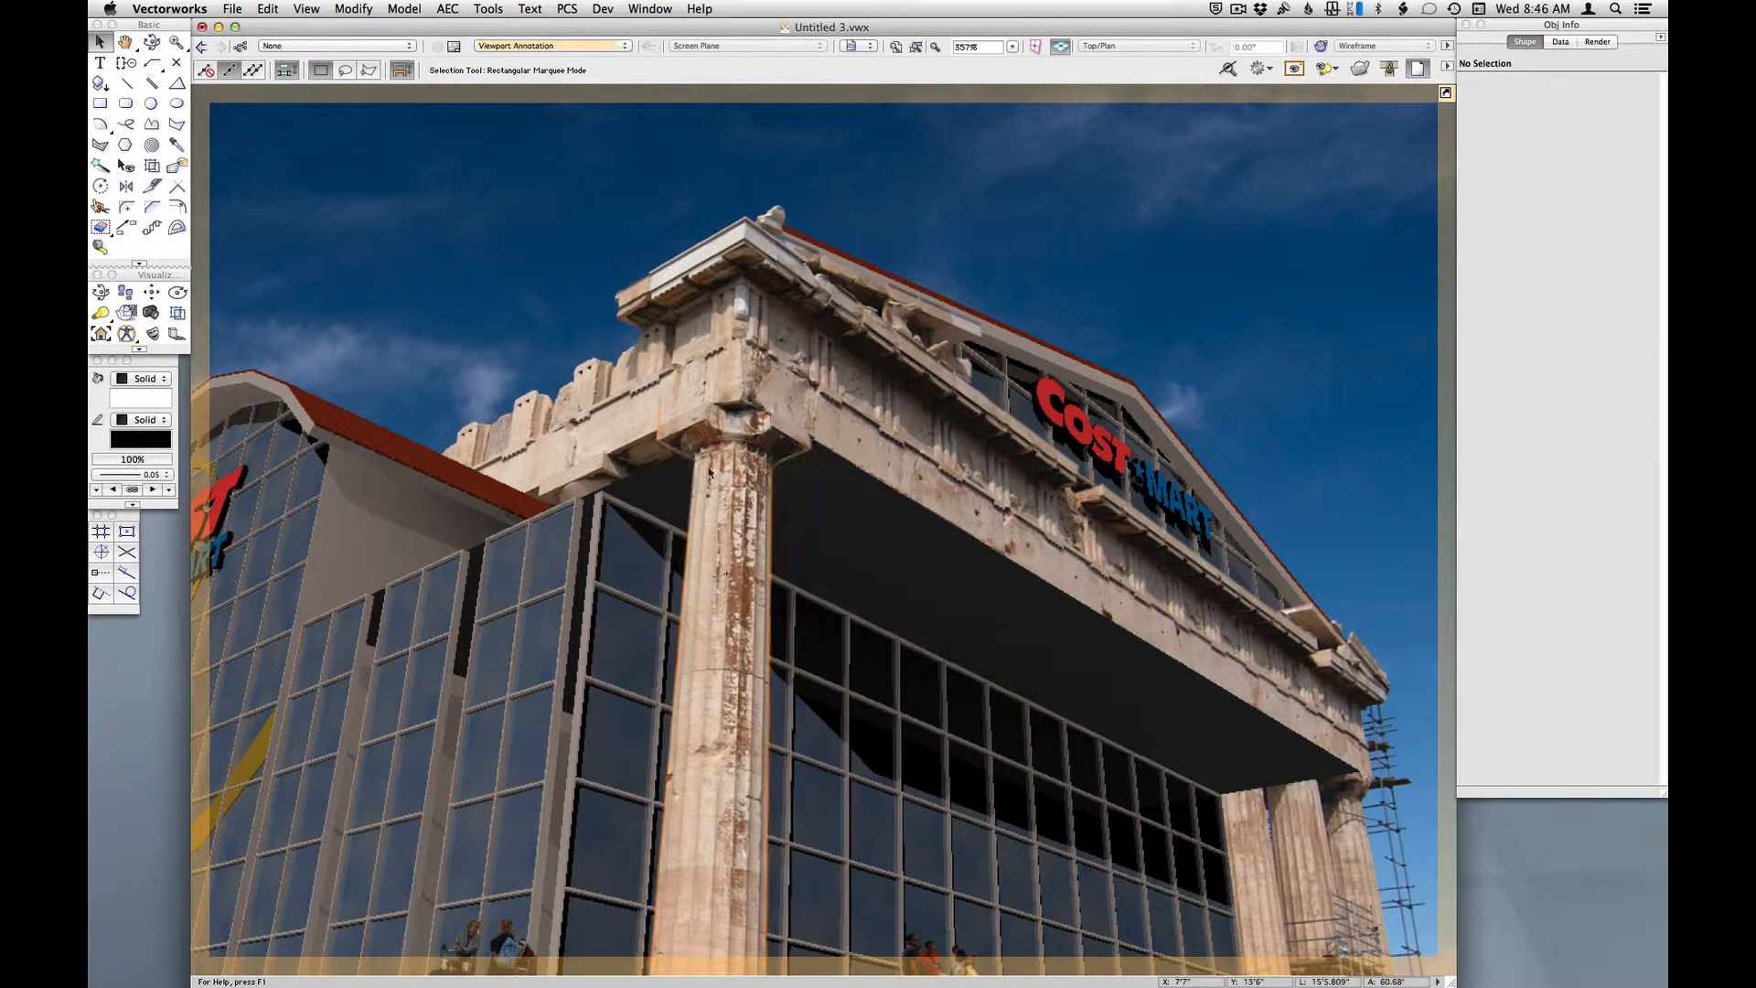
# - Examine how the masked corner column, cornice and foundation sit in front of the building along the whole facade
pyautogui.press('space')
pyautogui.moveTo(846, 645); pyautogui.dragTo(832, 358)
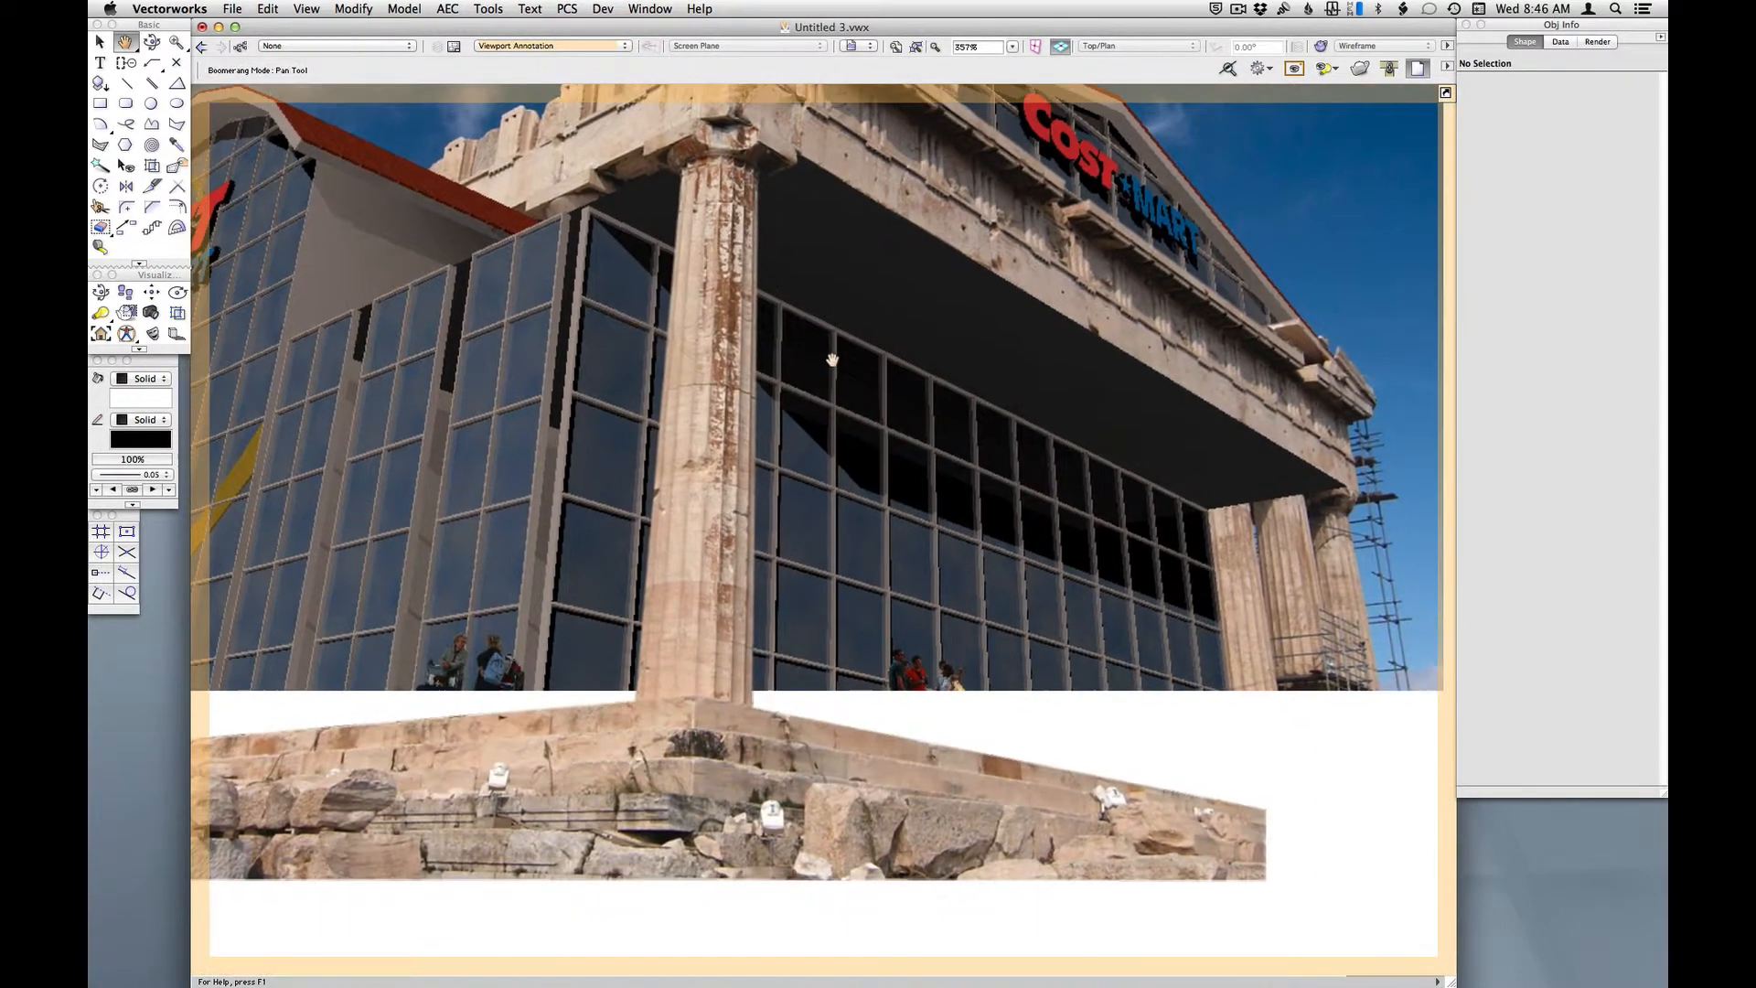
pyautogui.moveTo(867, 443); pyautogui.dragTo(972, 595)
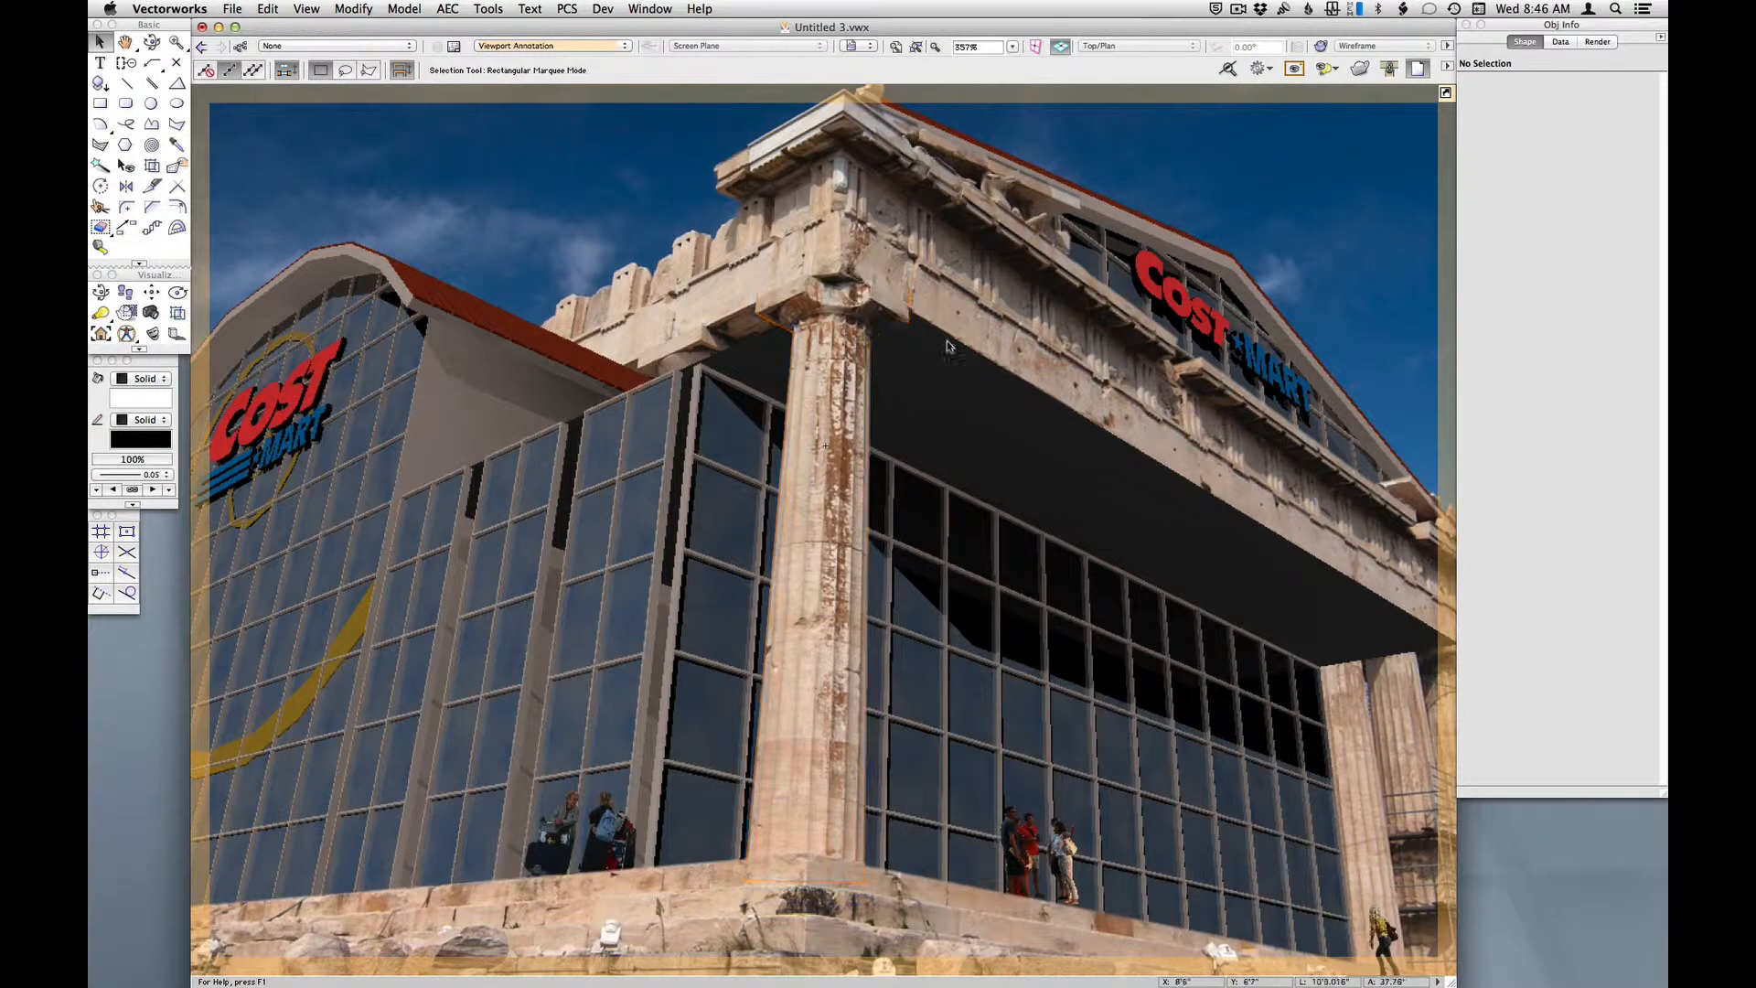
pyautogui.press('space')
pyautogui.moveTo(1163, 440); pyautogui.dragTo(789, 430)
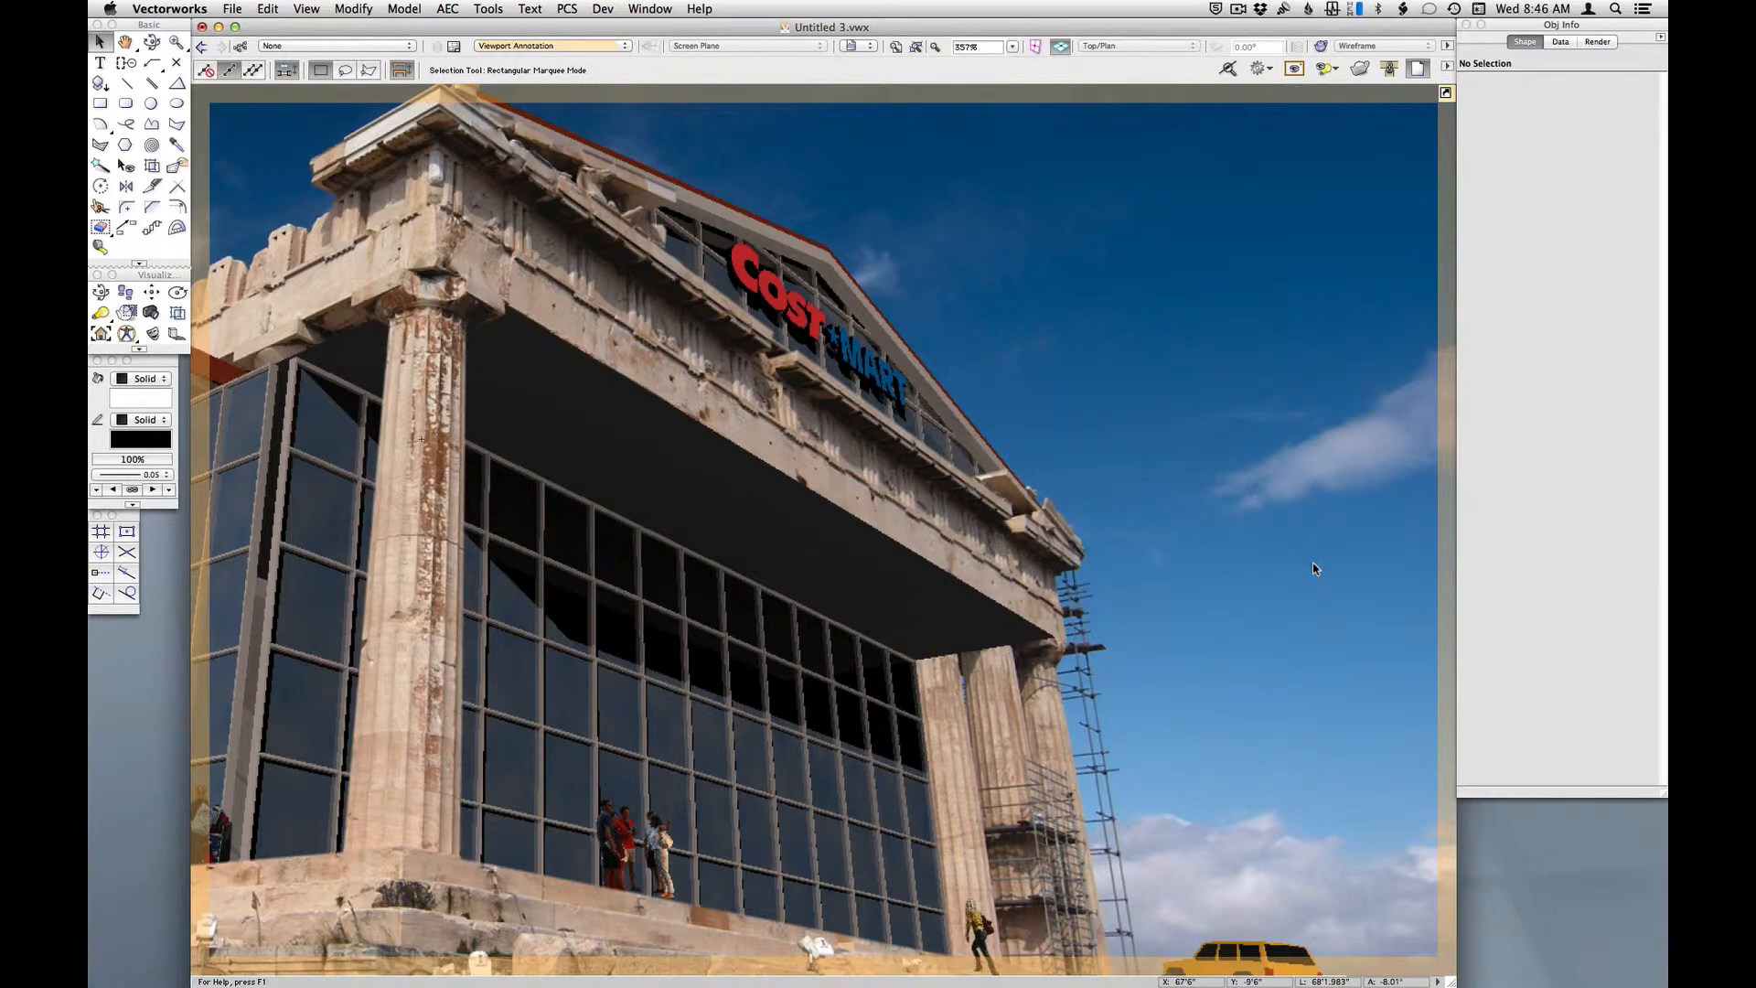
pyautogui.scroll(-3, 1313, 563)
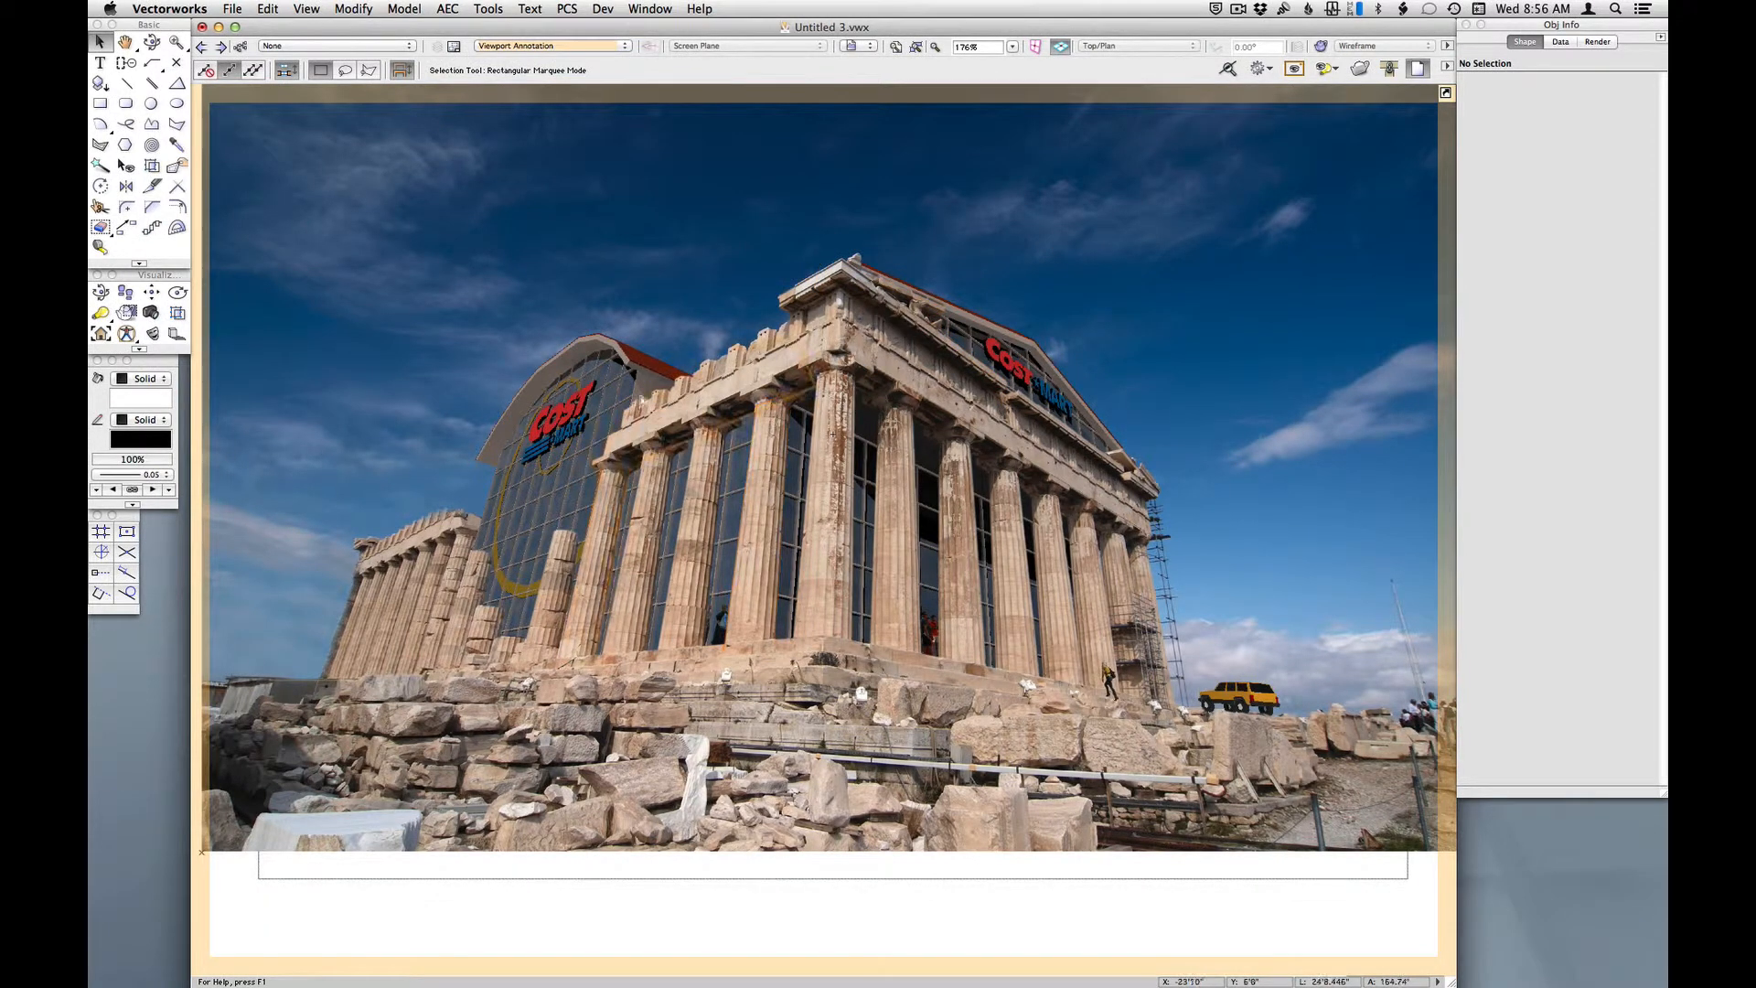
# - Select all the Camera Match masks to view their outlines, and inspect the anti-aliasing setting of the mask on the column beside the corner
pyautogui.moveTo(365, 183); pyautogui.dragTo(1310, 775)
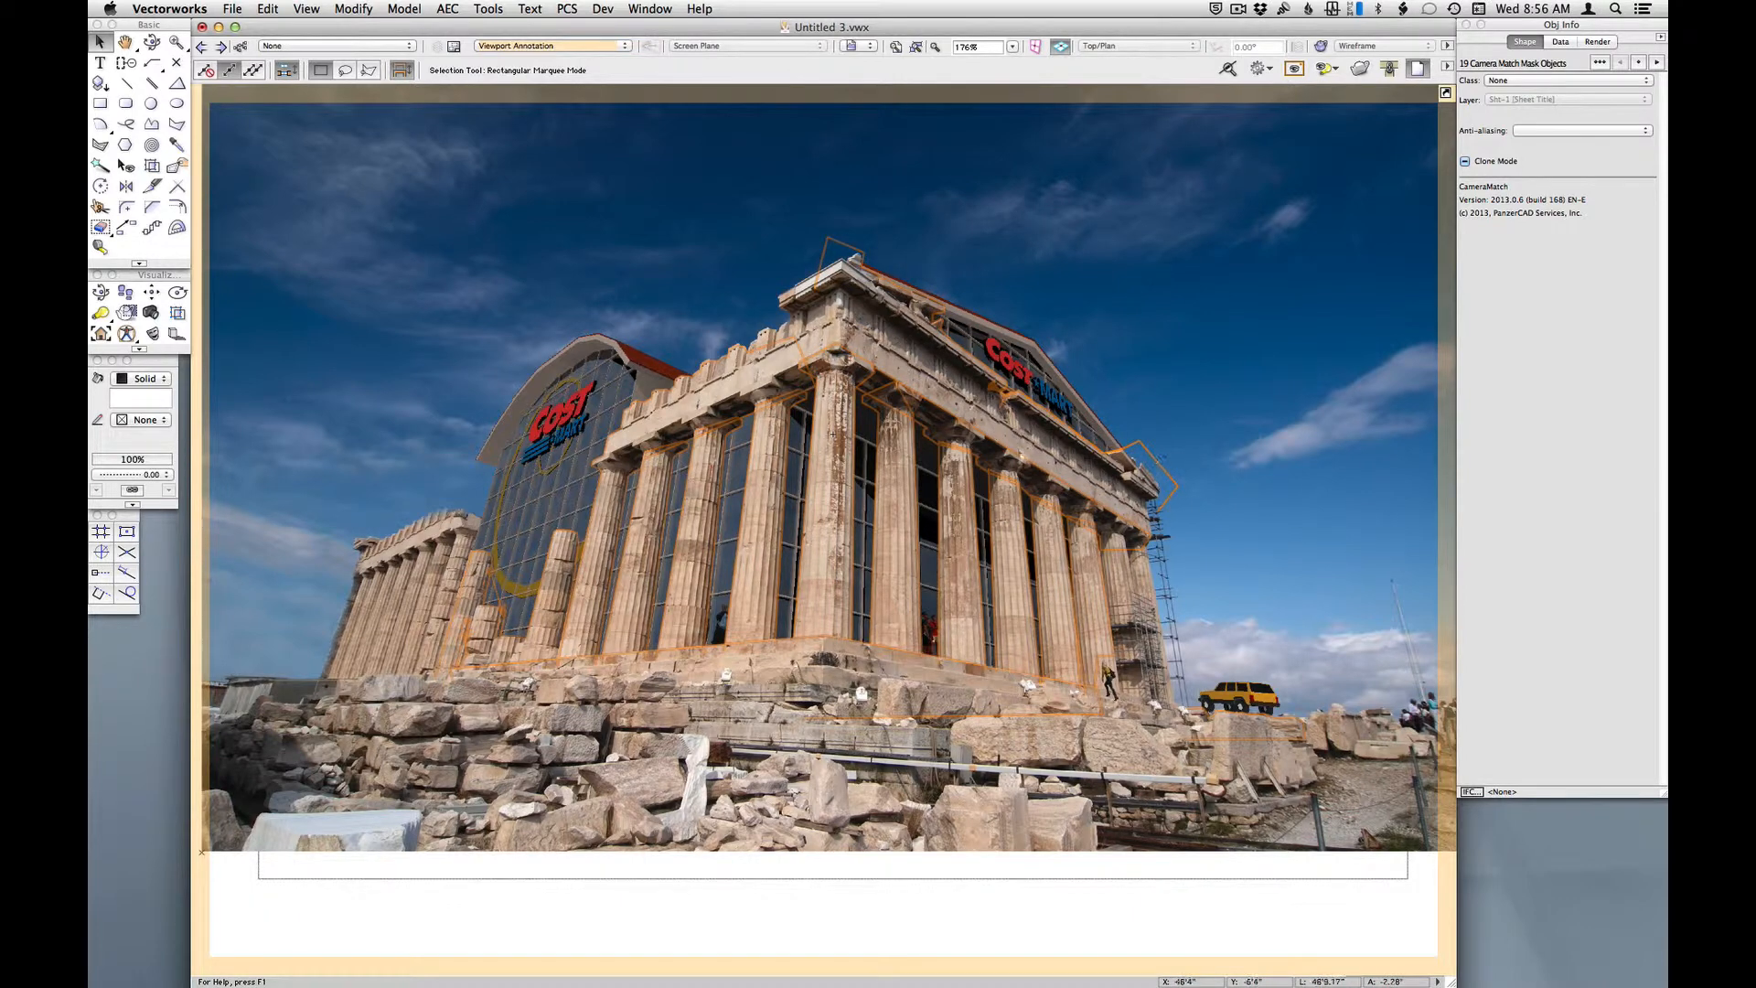
pyautogui.click(1234, 442)
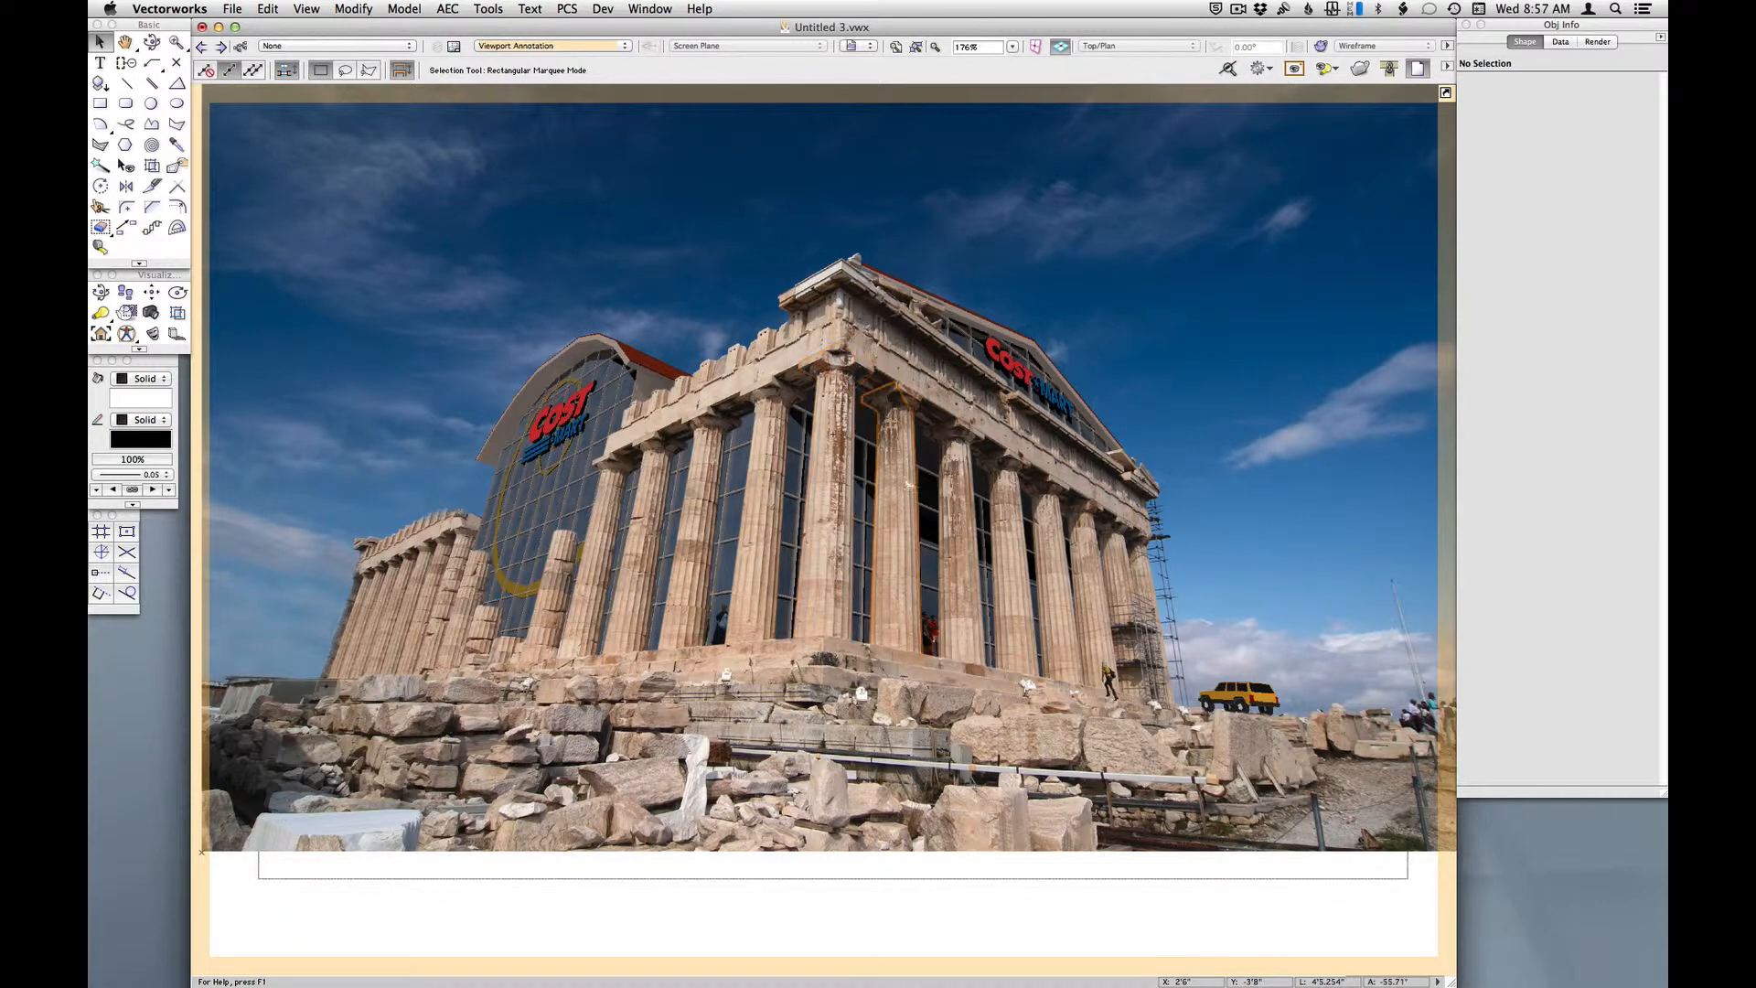
pyautogui.scroll(1, 892, 462)
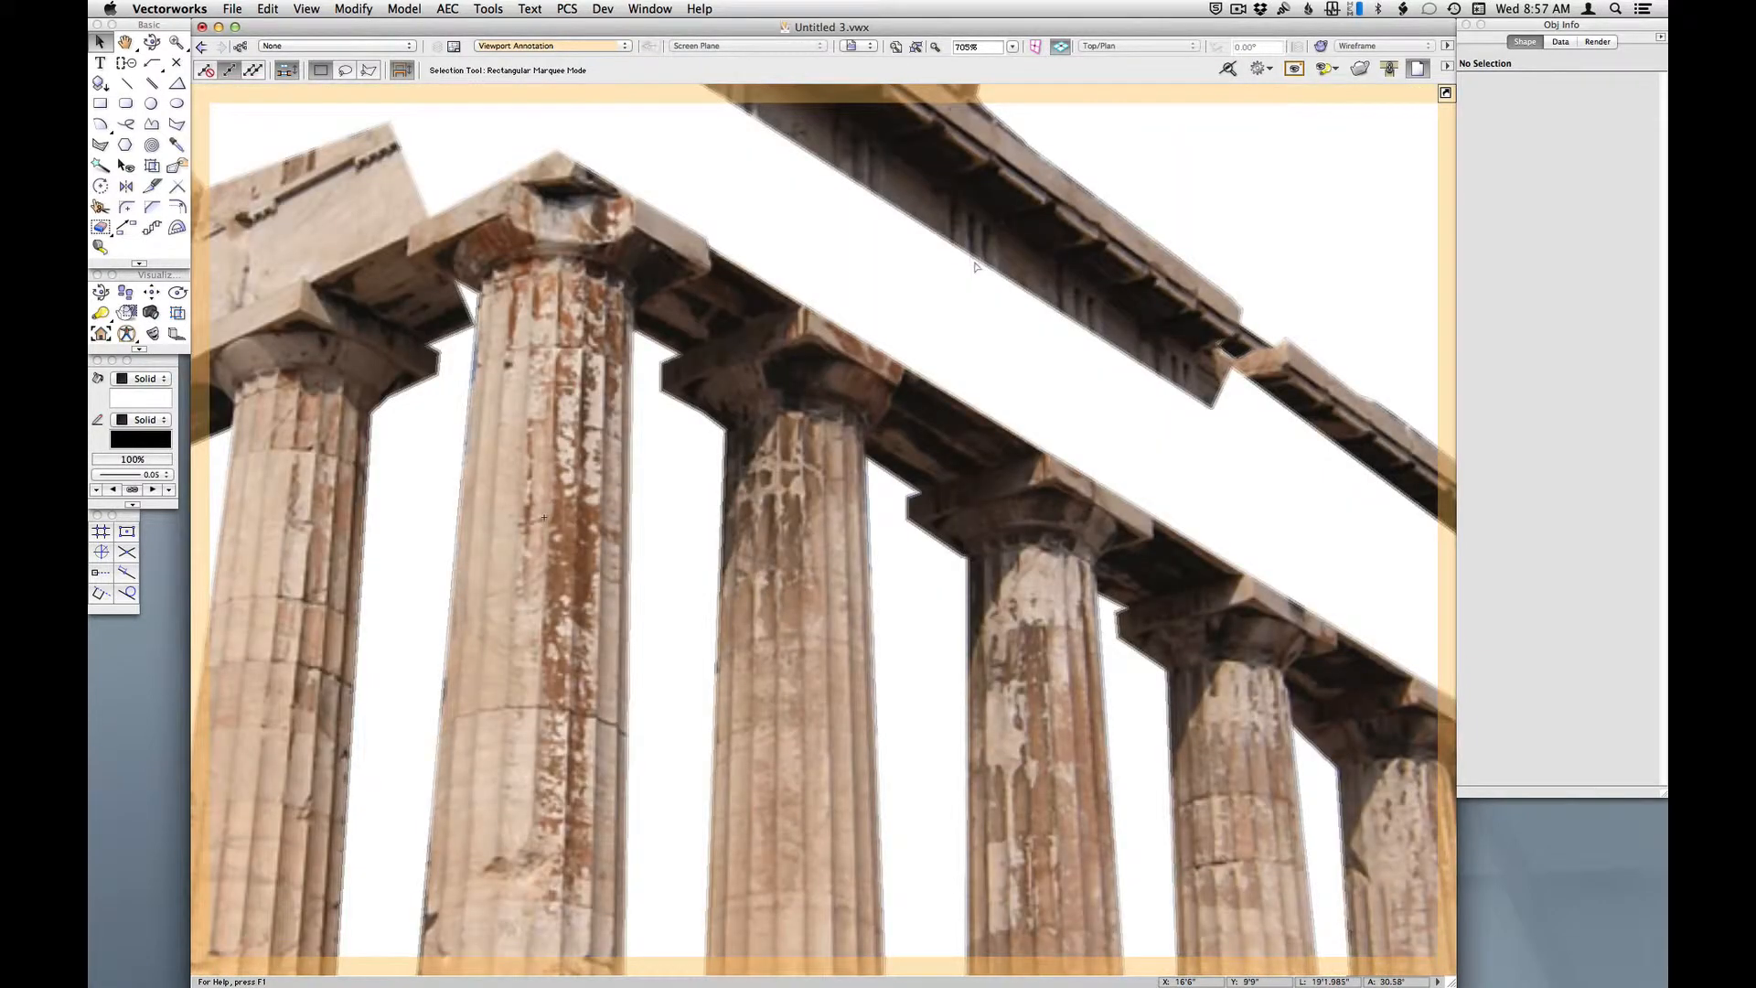
pyautogui.click(834, 488)
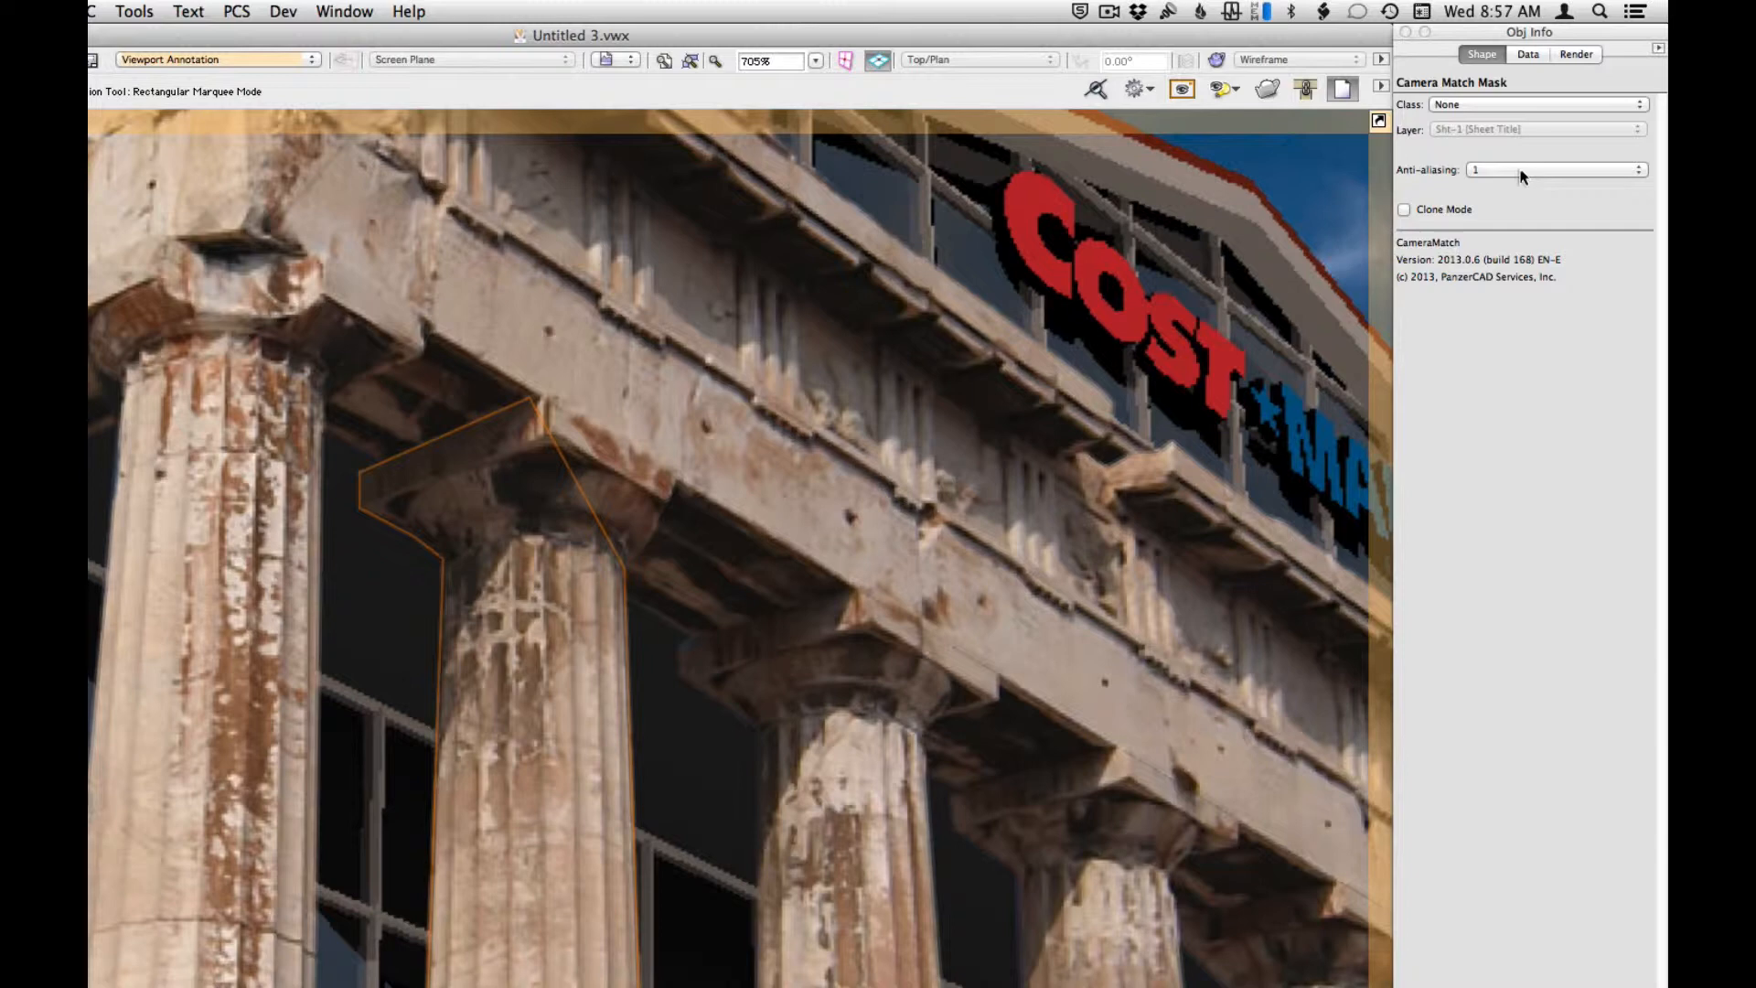
pyautogui.click(375, 613)
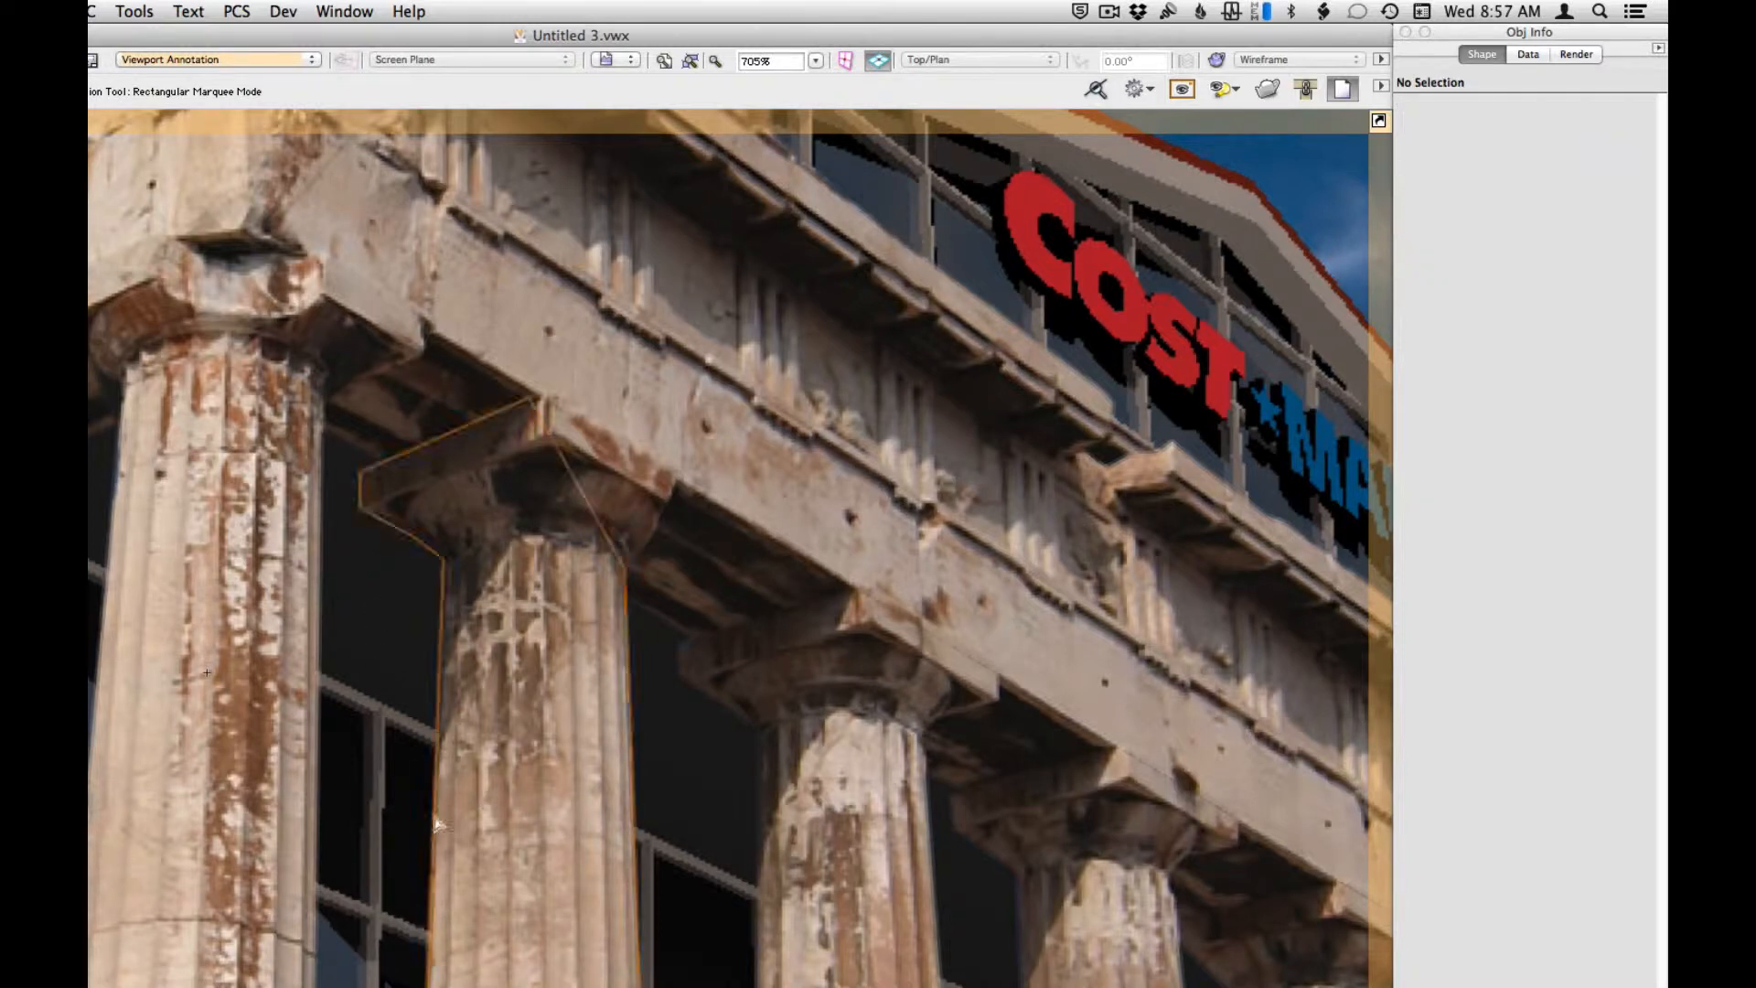
# - Set the anti-aliasing of the mask on the column beside the corner to 0 and examine its edges up close
pyautogui.click(436, 660)
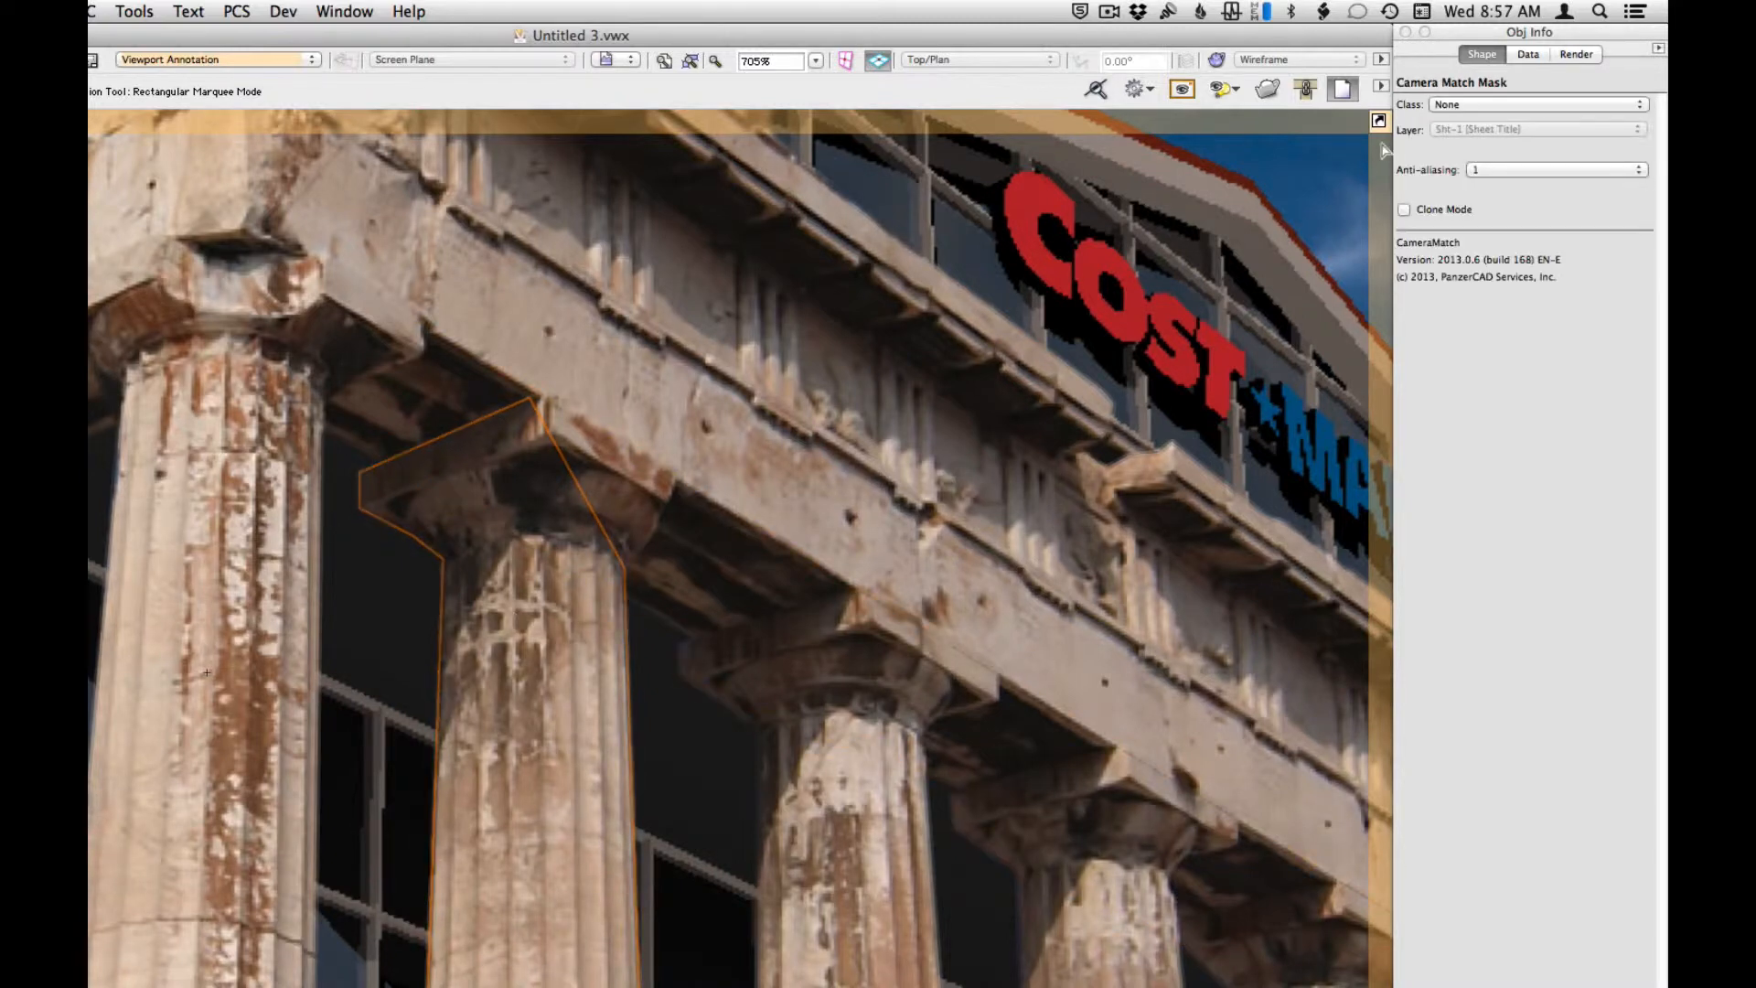
pyautogui.click(1473, 171)
pyautogui.click(1496, 157)
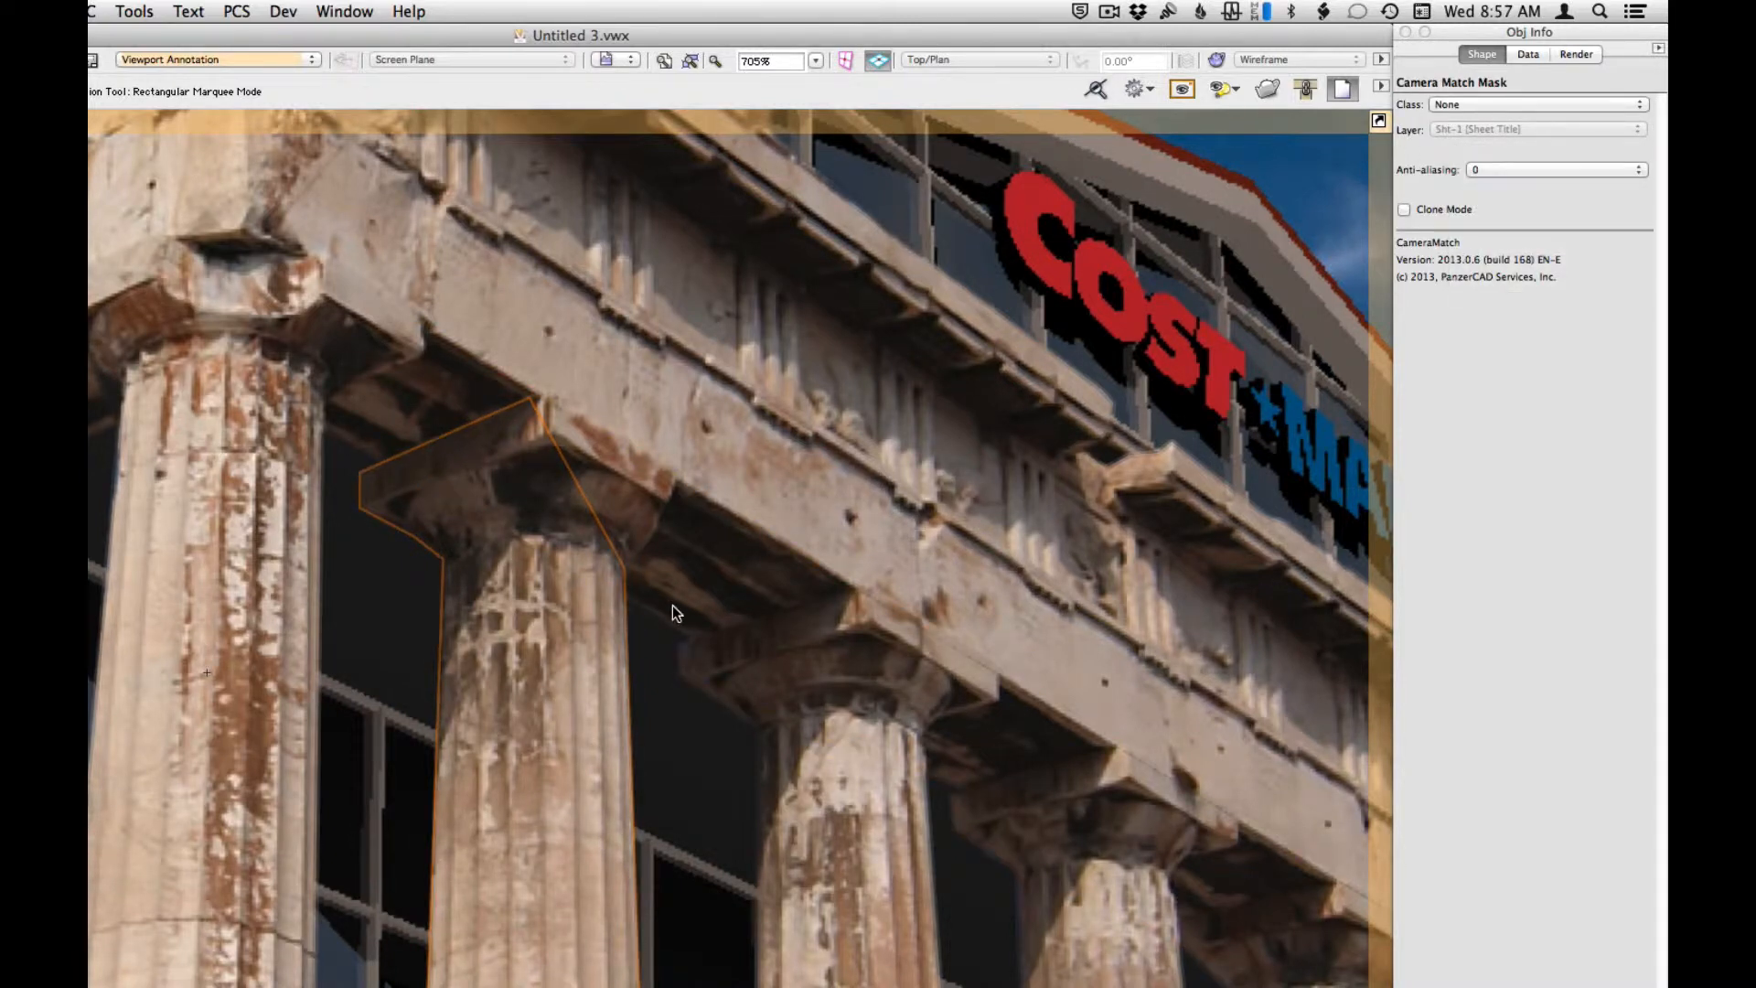
pyautogui.click(668, 685)
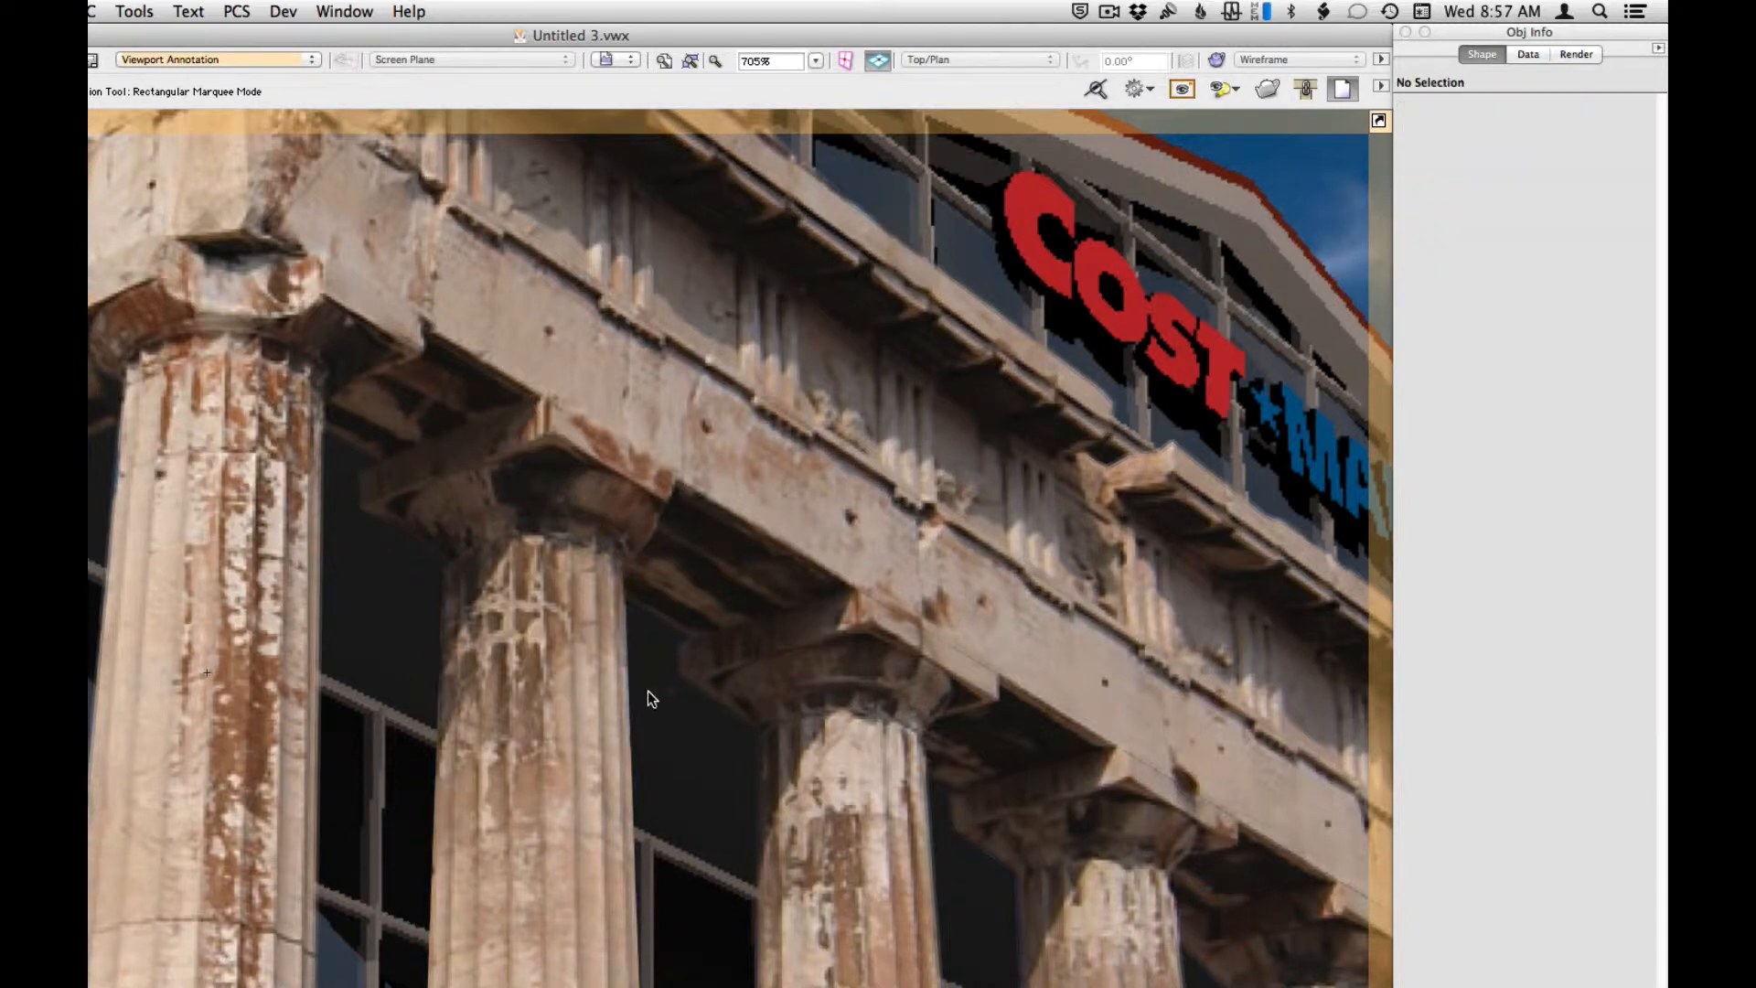
pyautogui.scroll(2, 646, 807)
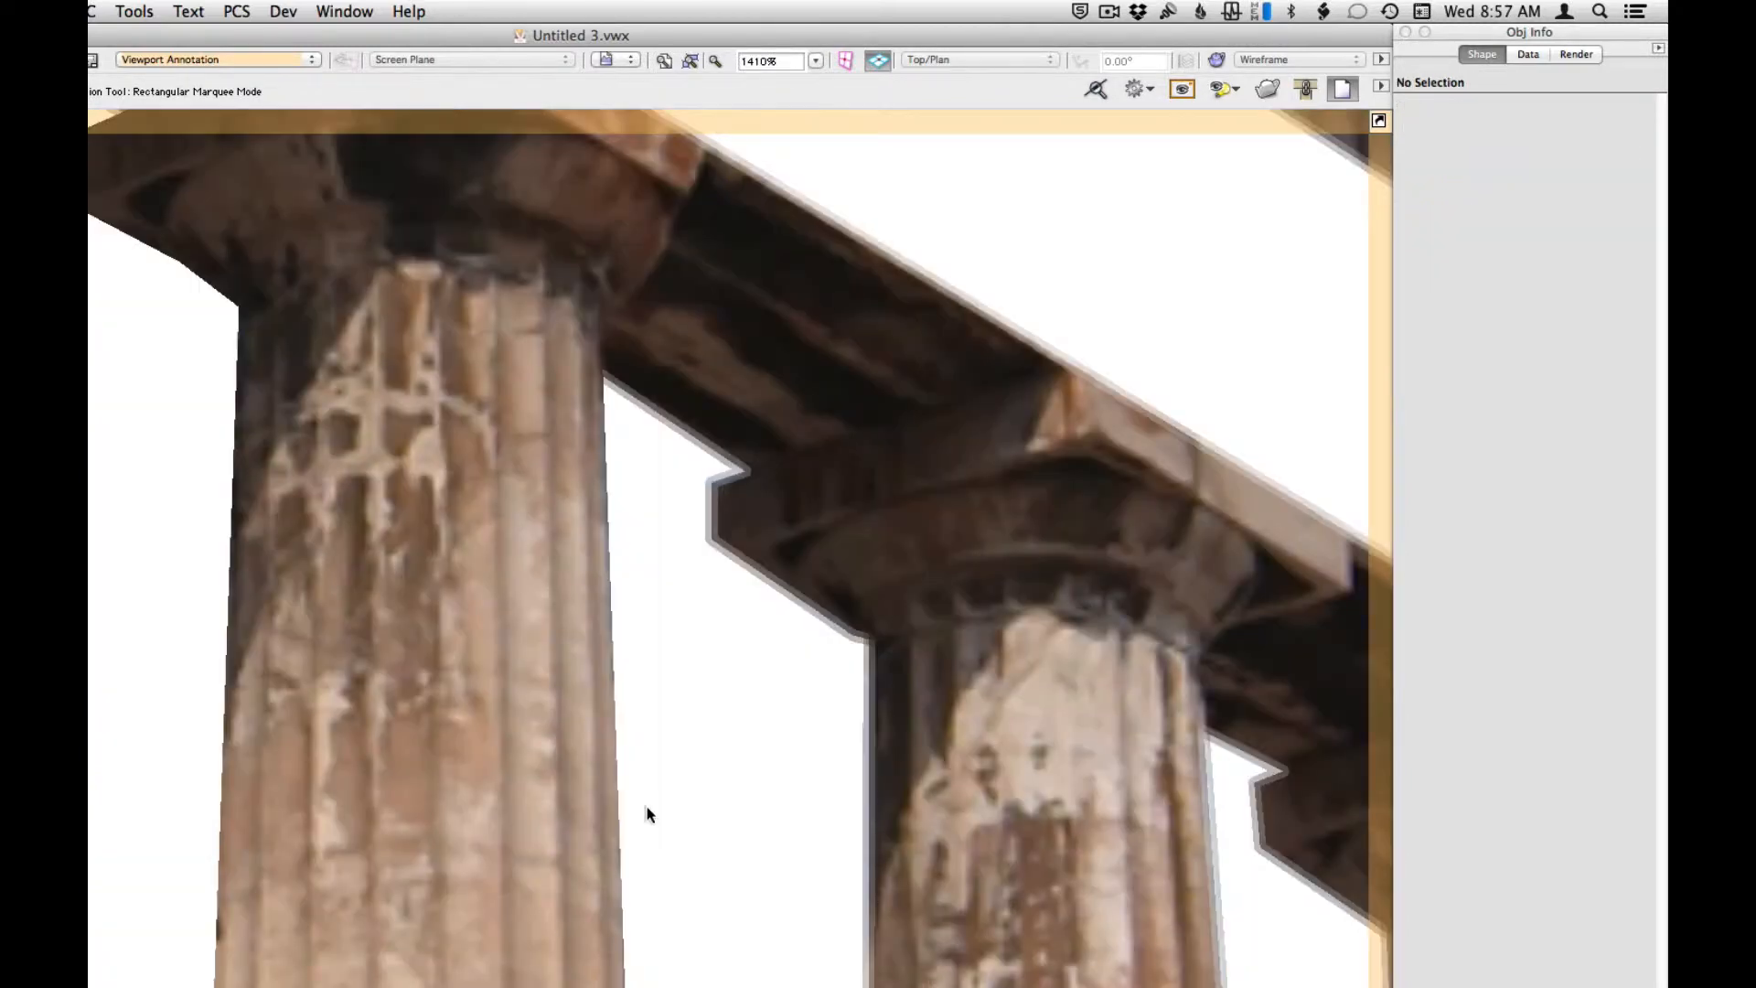
# - Raise the anti-aliasing of that column's mask to 1 and on to 2 to soften its edges
pyautogui.click(573, 736)
pyautogui.click(1504, 168)
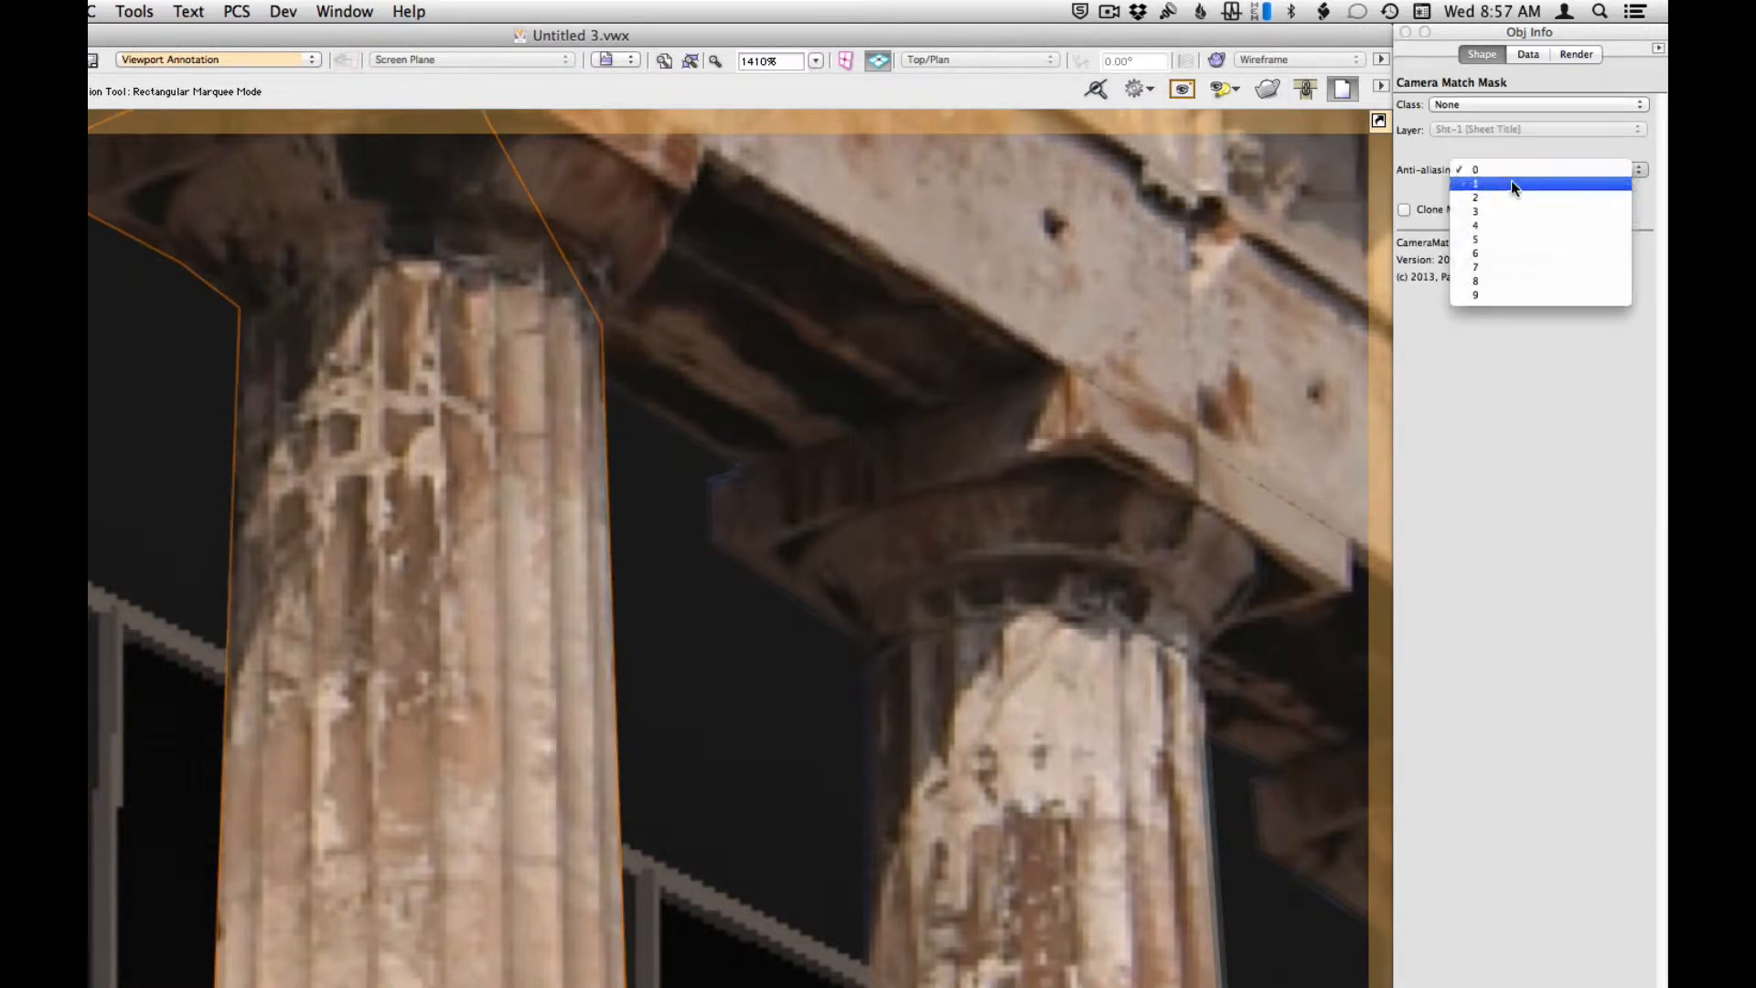
pyautogui.click(1511, 183)
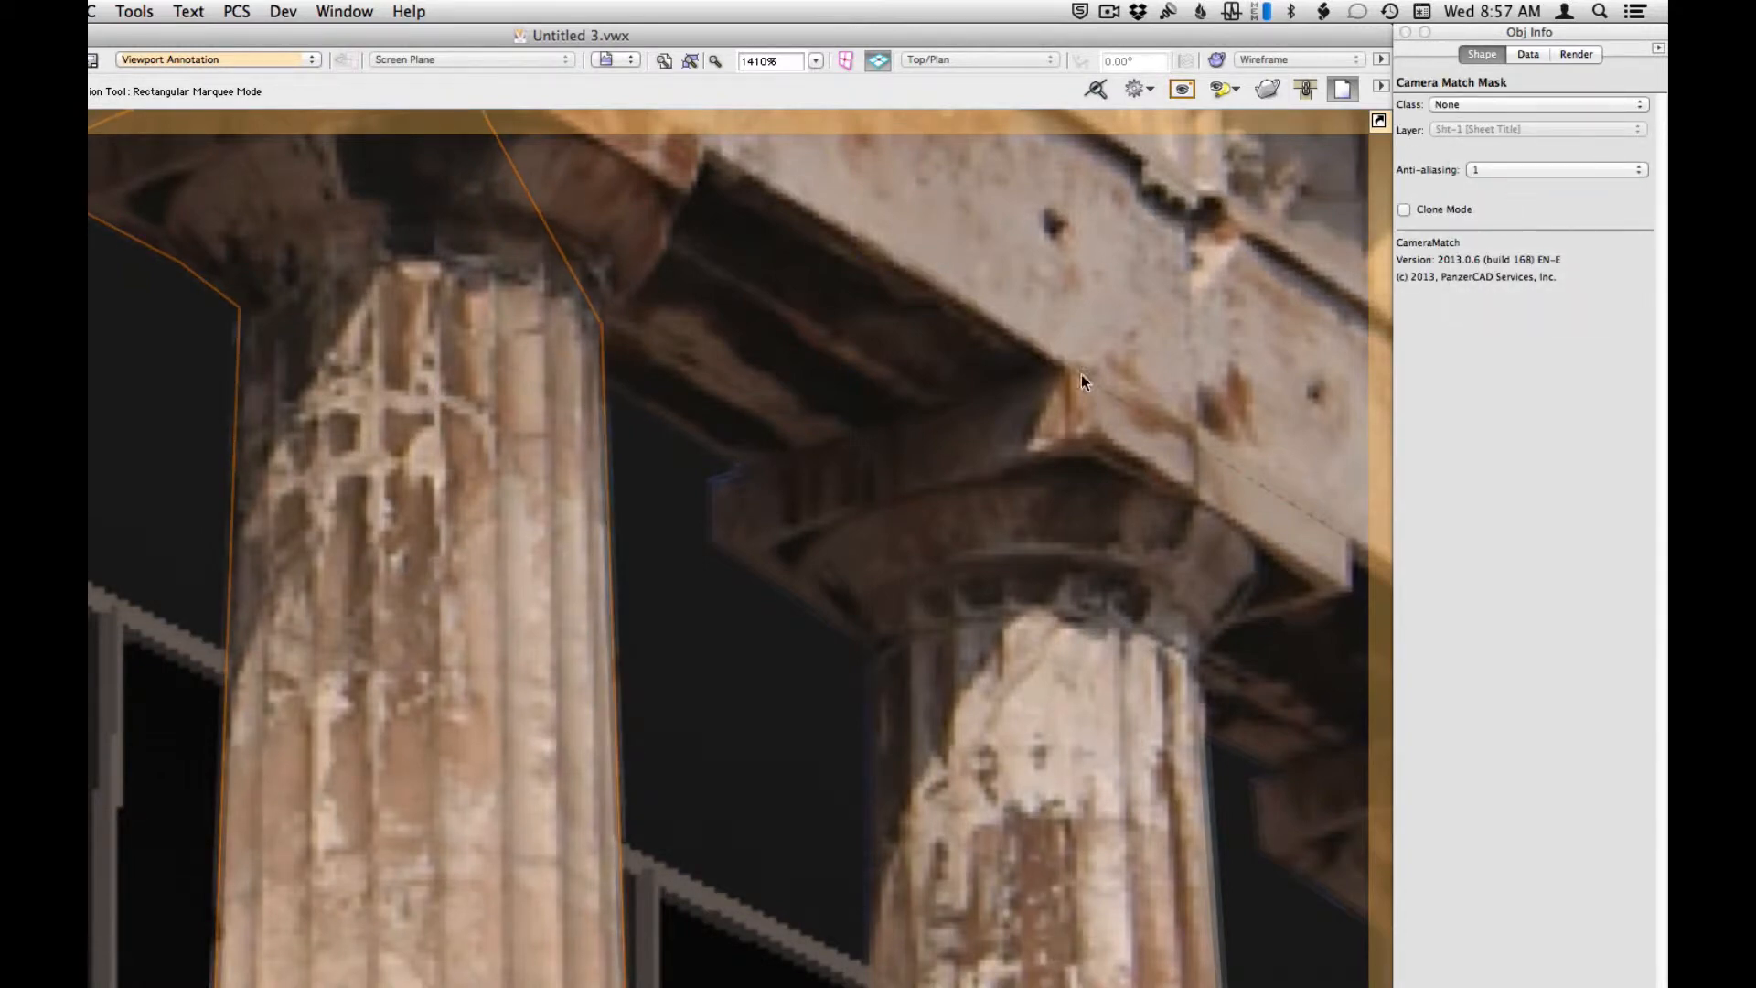
pyautogui.click(1503, 178)
pyautogui.click(1503, 185)
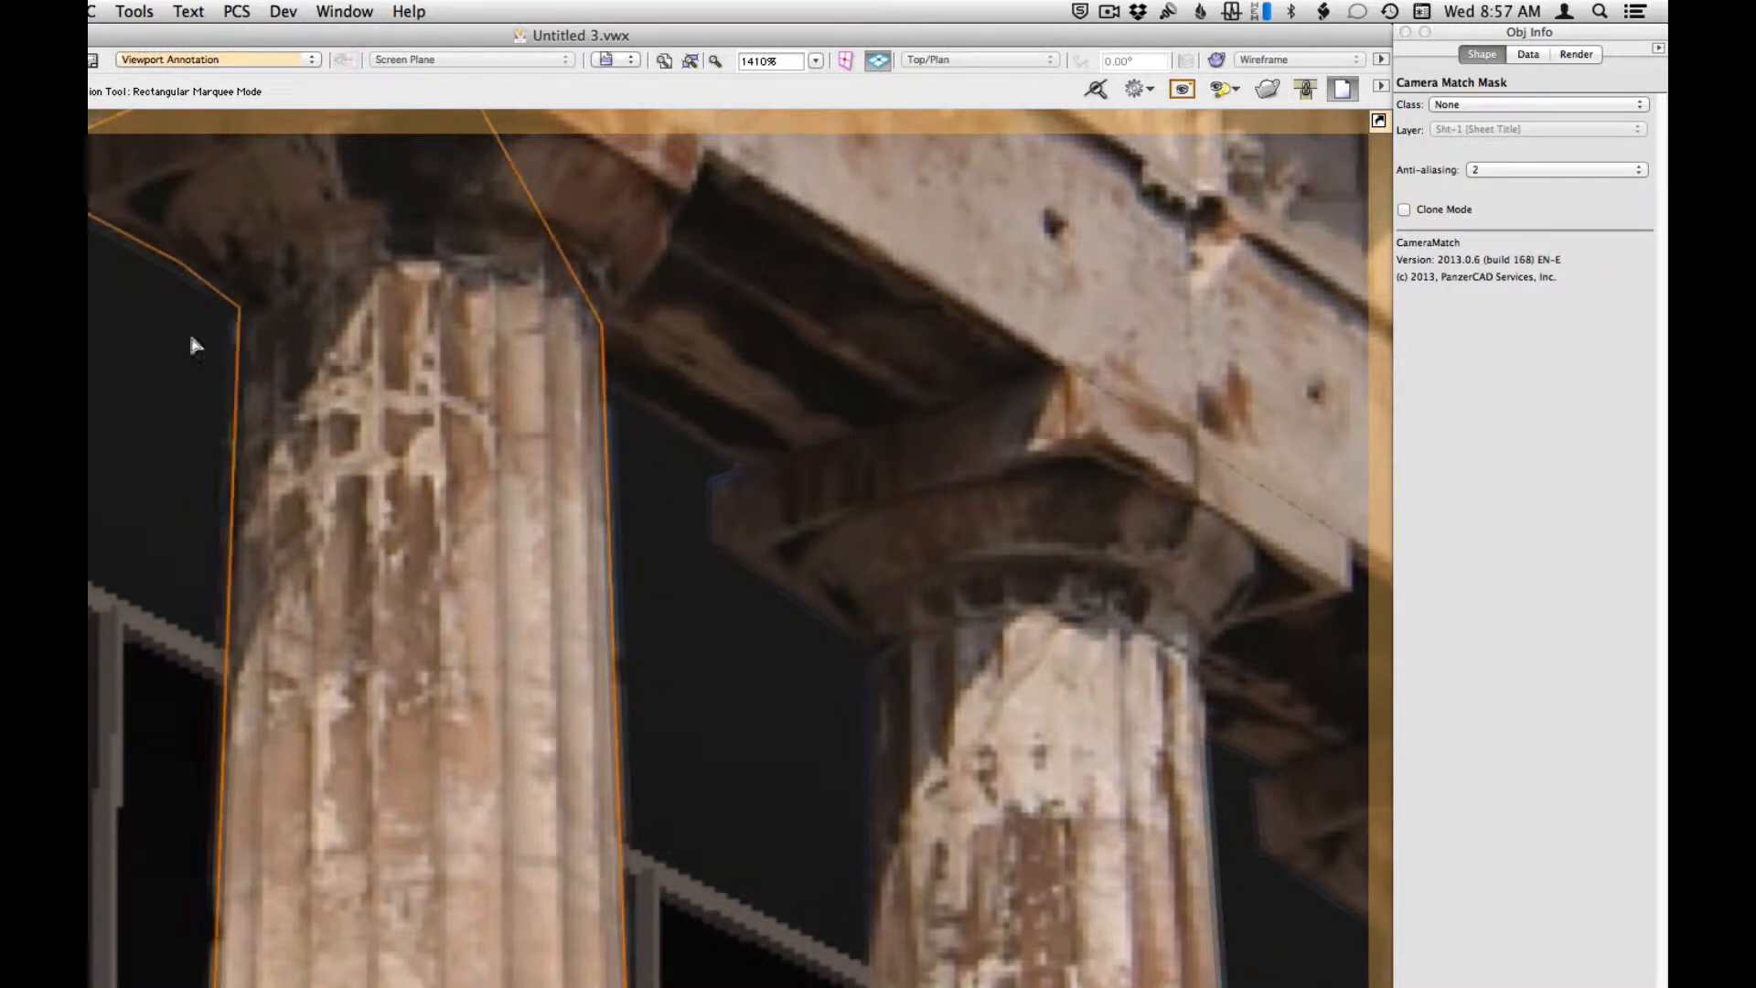
# - Select all similar Camera Match masks, try anti-aliasing 1 on them and settle on 2
pyautogui.click(101, 165)
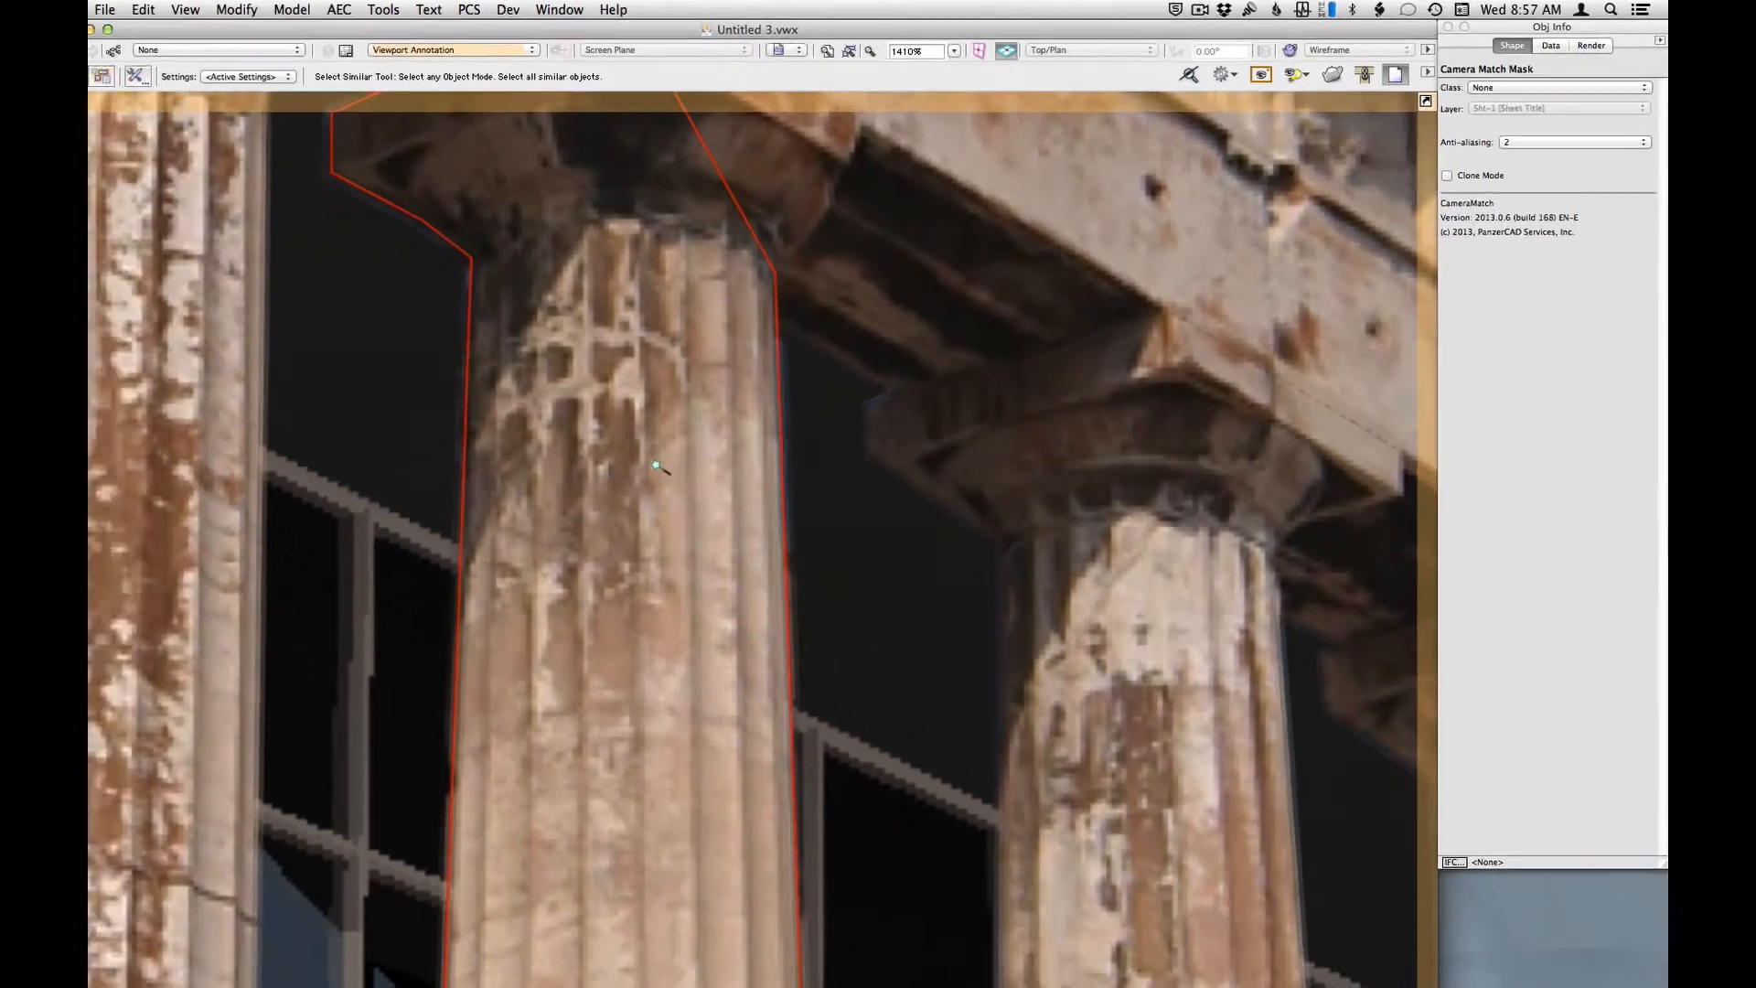
pyautogui.click(457, 564)
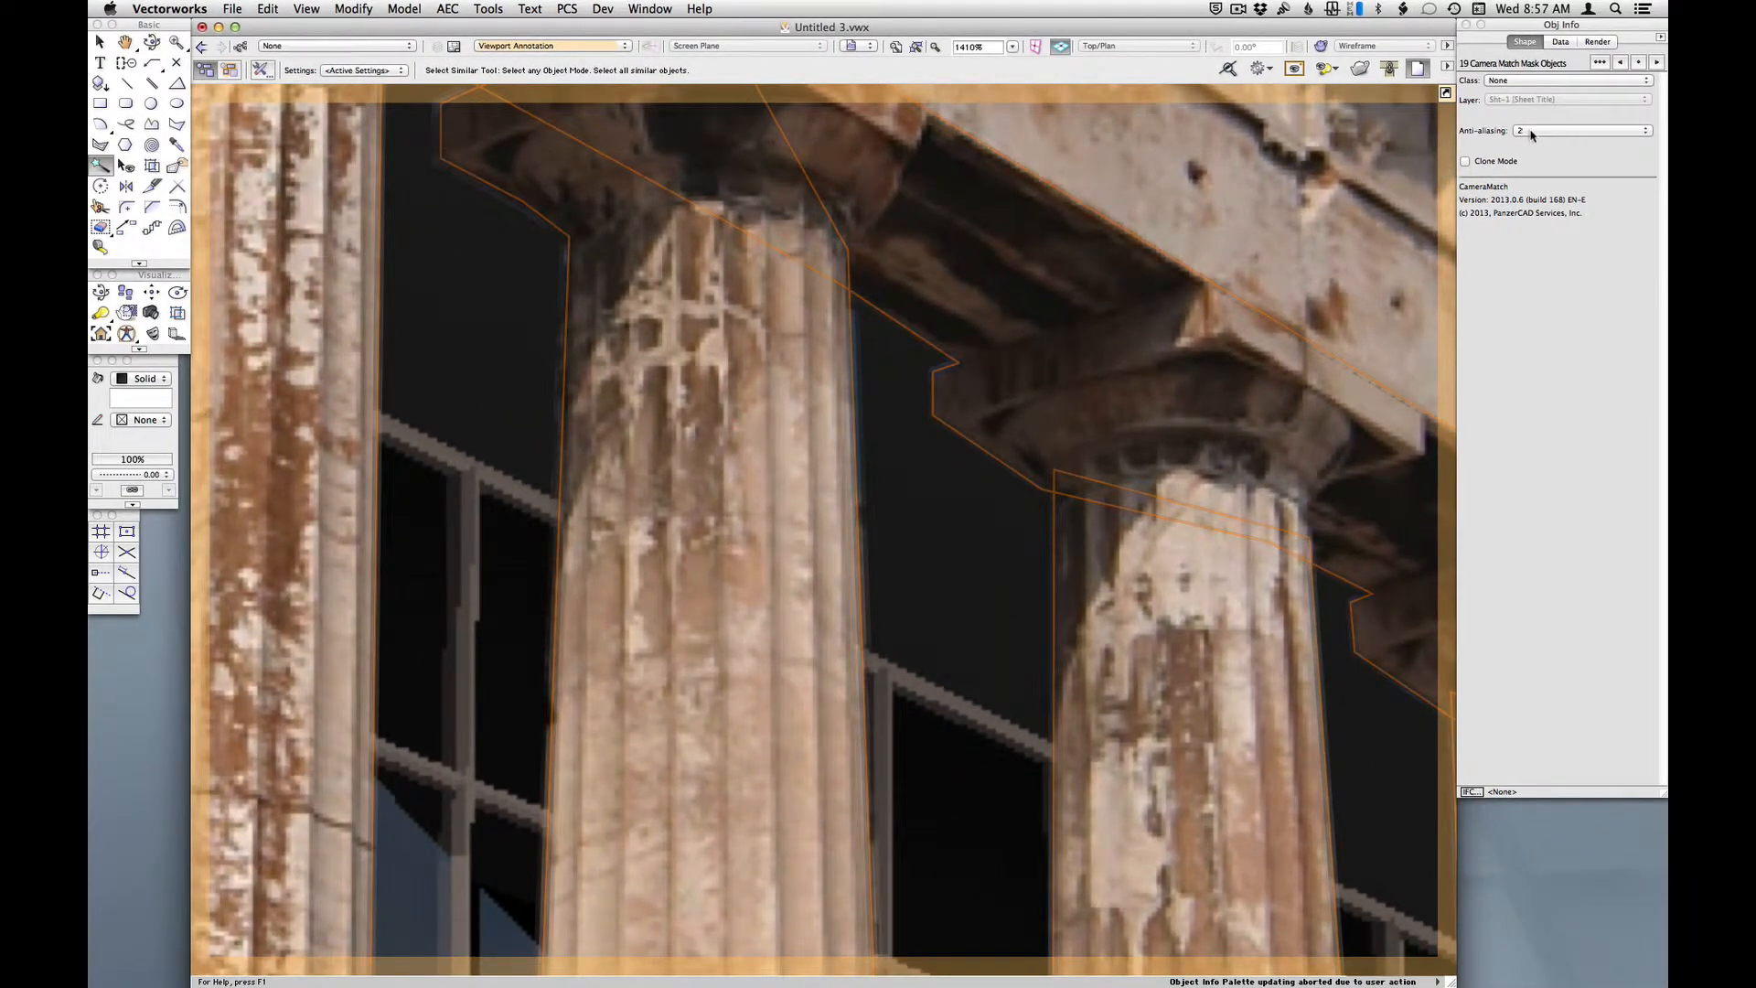
pyautogui.click(1532, 134)
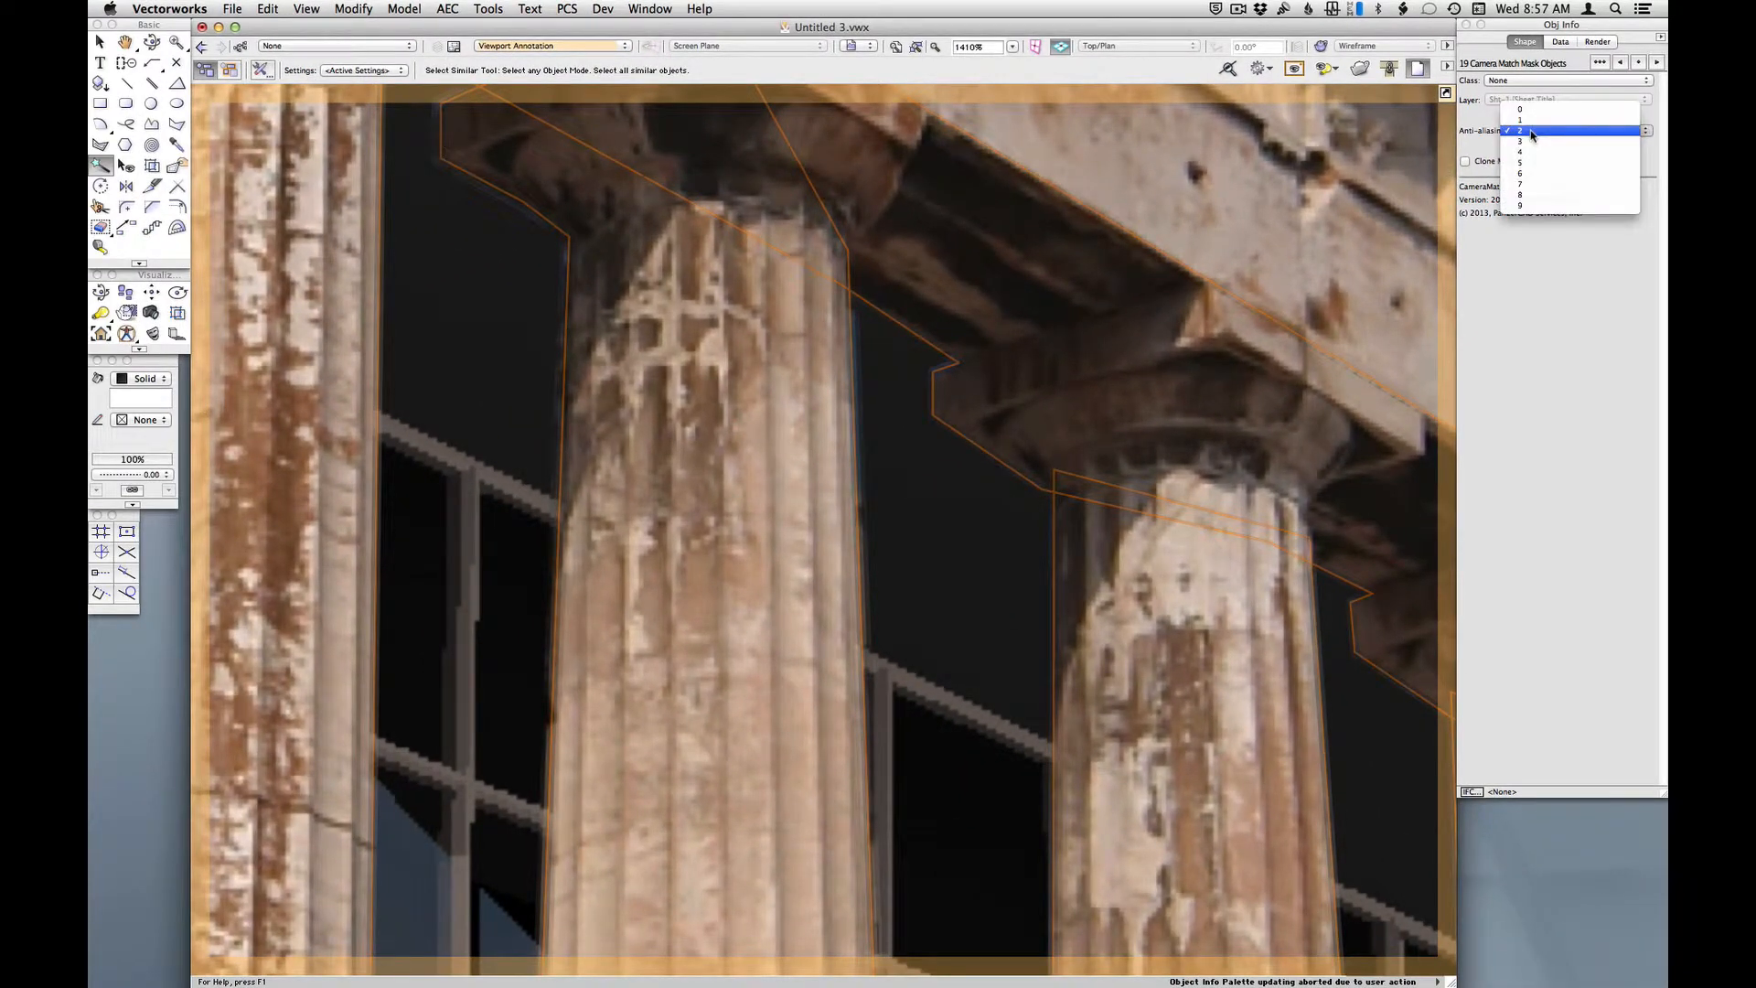
pyautogui.click(1536, 120)
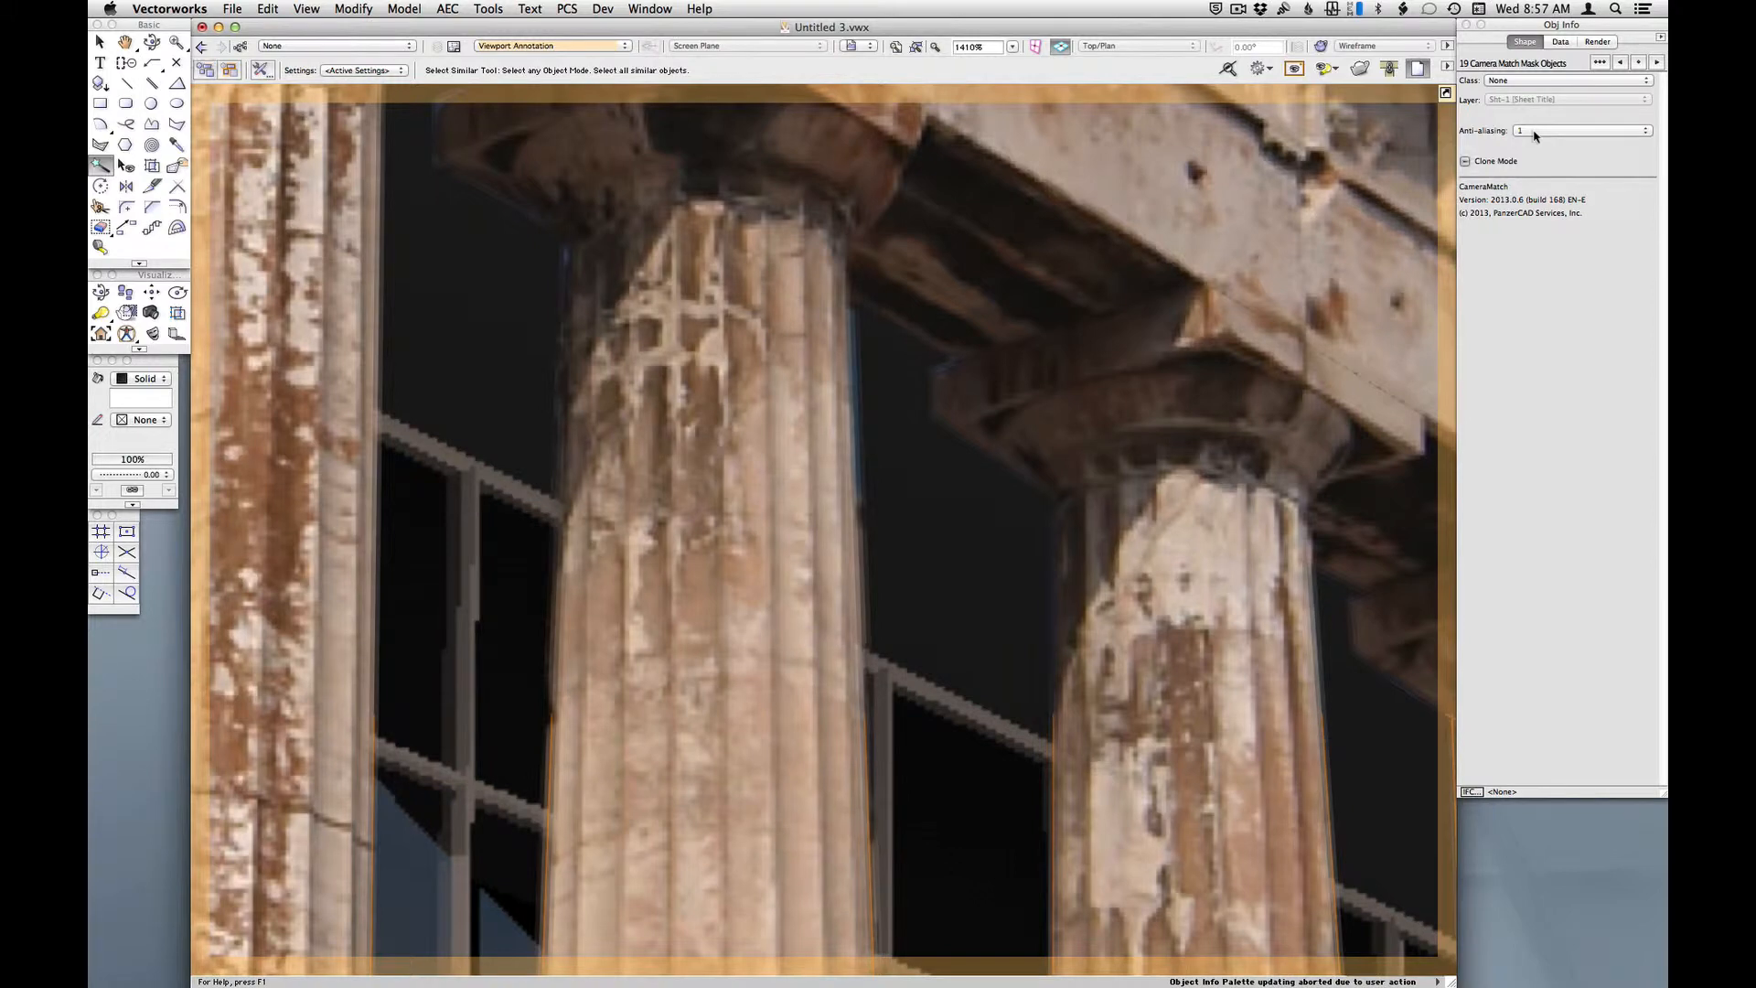
pyautogui.click(1535, 135)
pyautogui.click(1536, 141)
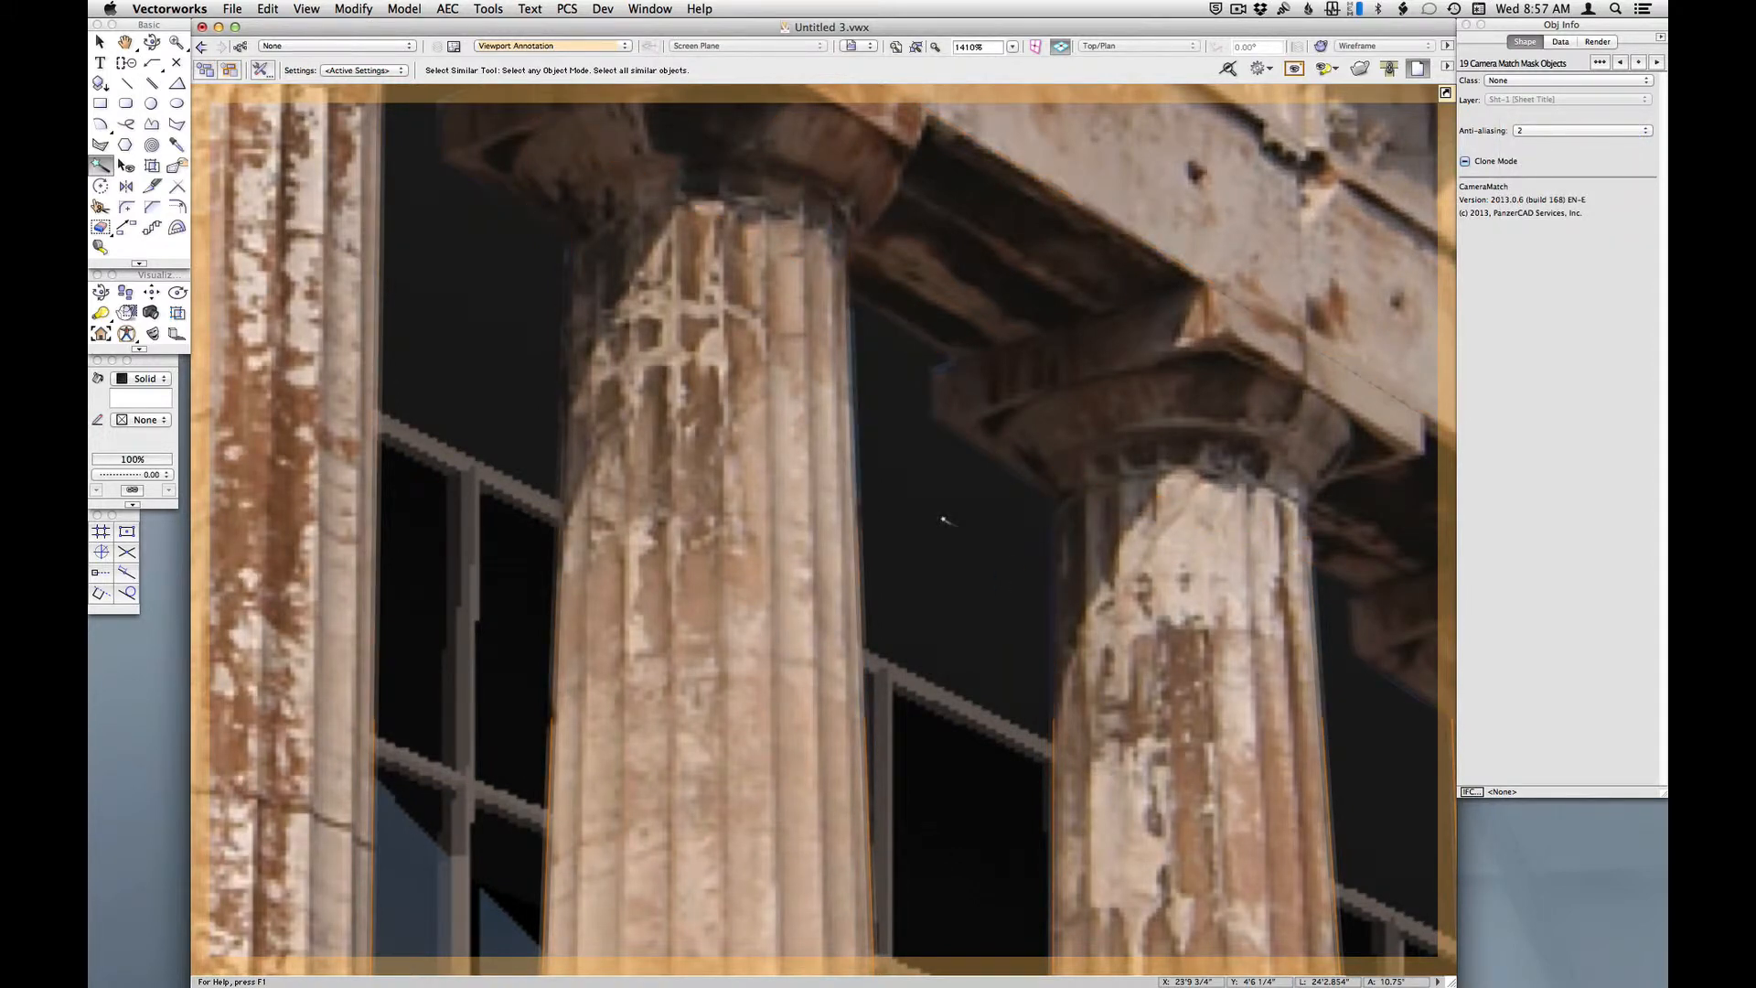
pyautogui.press('x')
pyautogui.press('x')
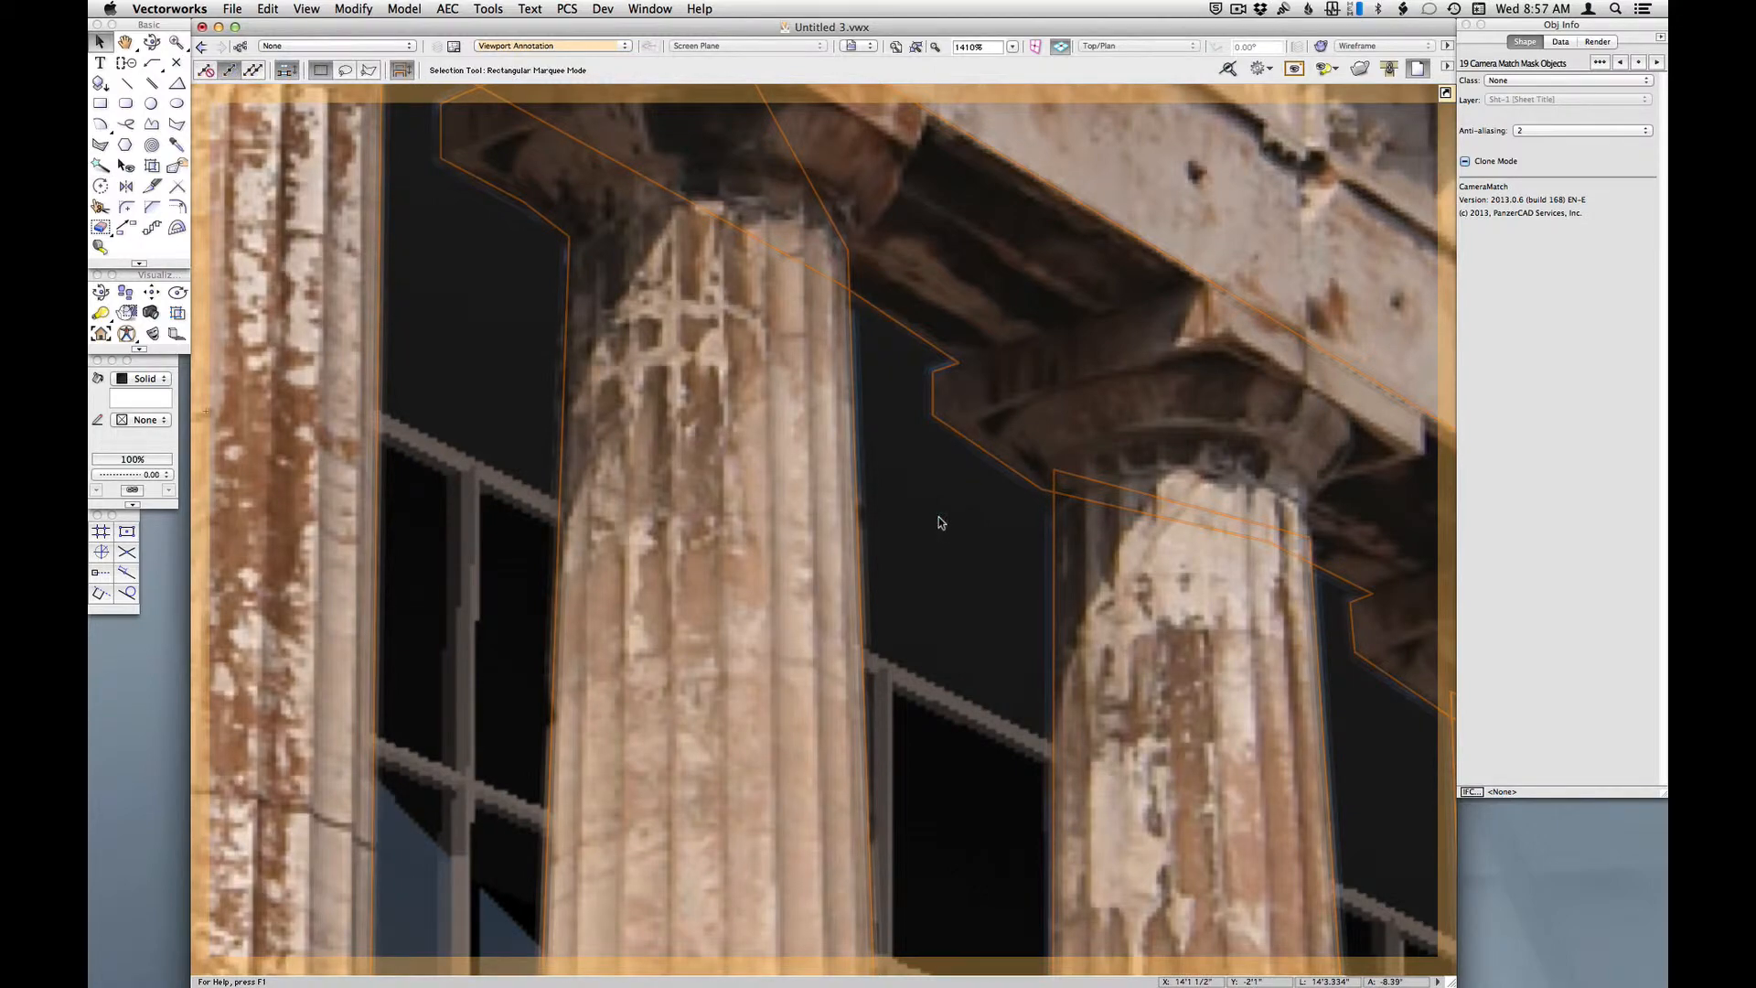
# - Examine the whole masked facade from the pediment to the foundation and over to the scaffolding at its far end
pyautogui.scroll(-1, 864, 479)
pyautogui.scroll(-1, 676, 376)
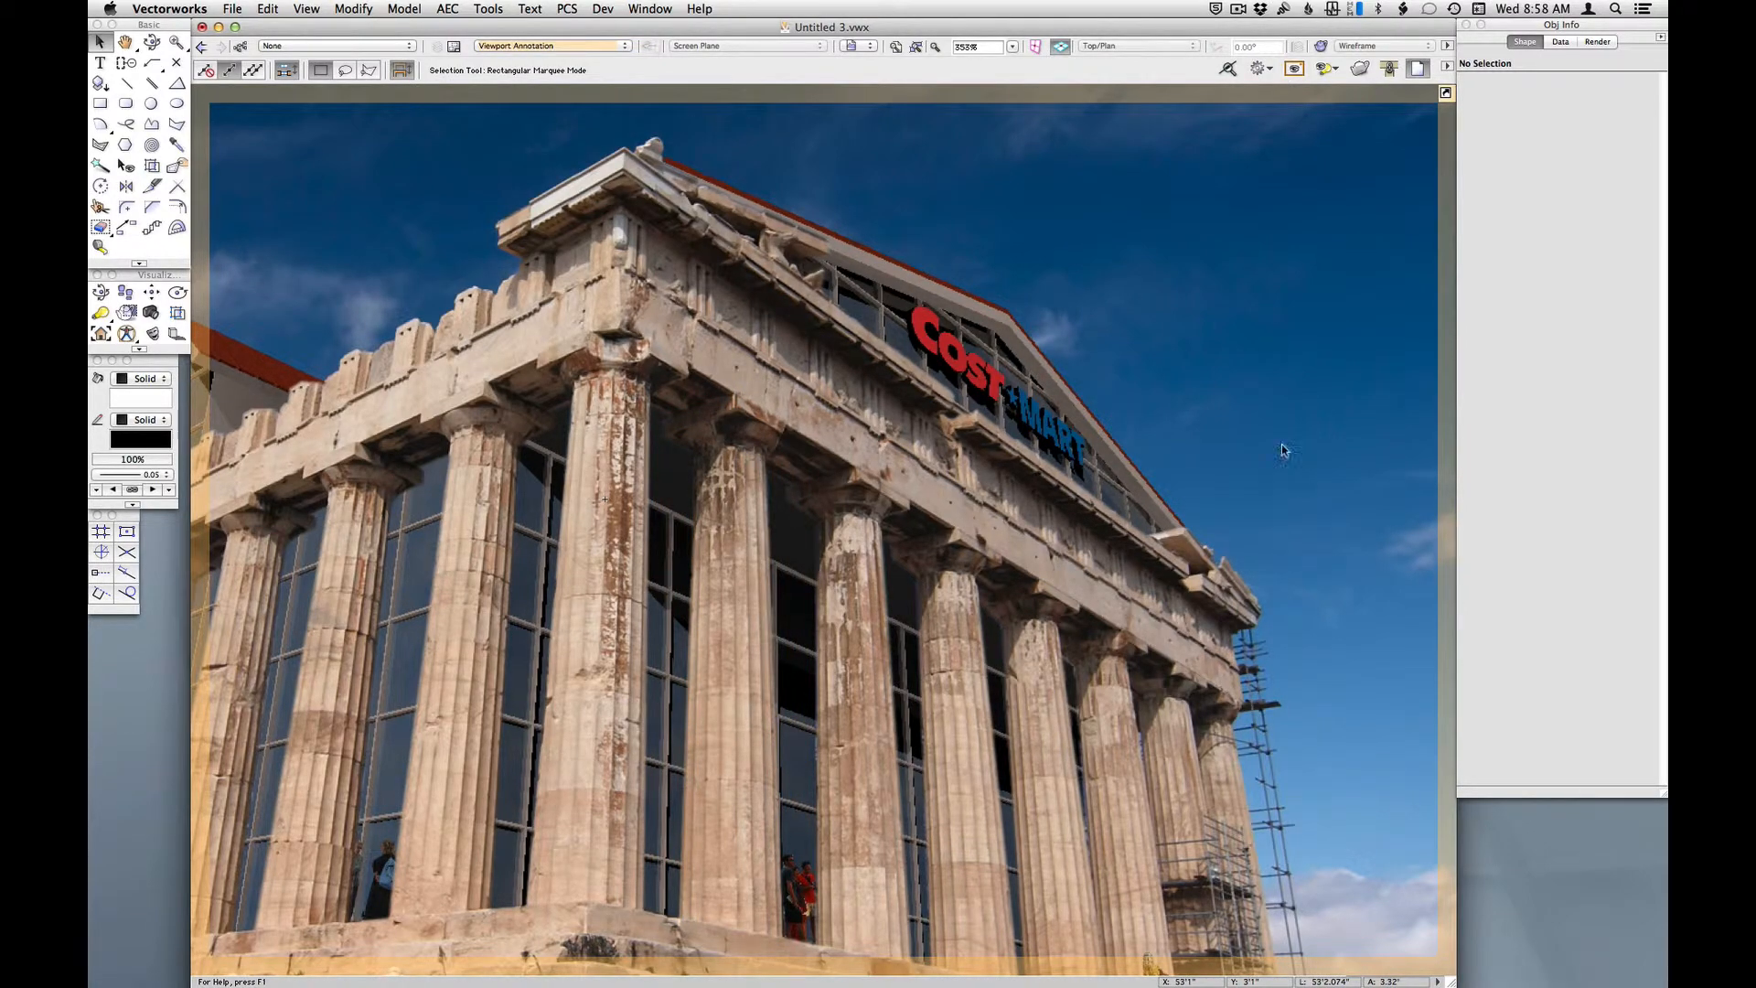
pyautogui.scroll(-1, 1203, 373)
pyautogui.scroll(2, 1284, 628)
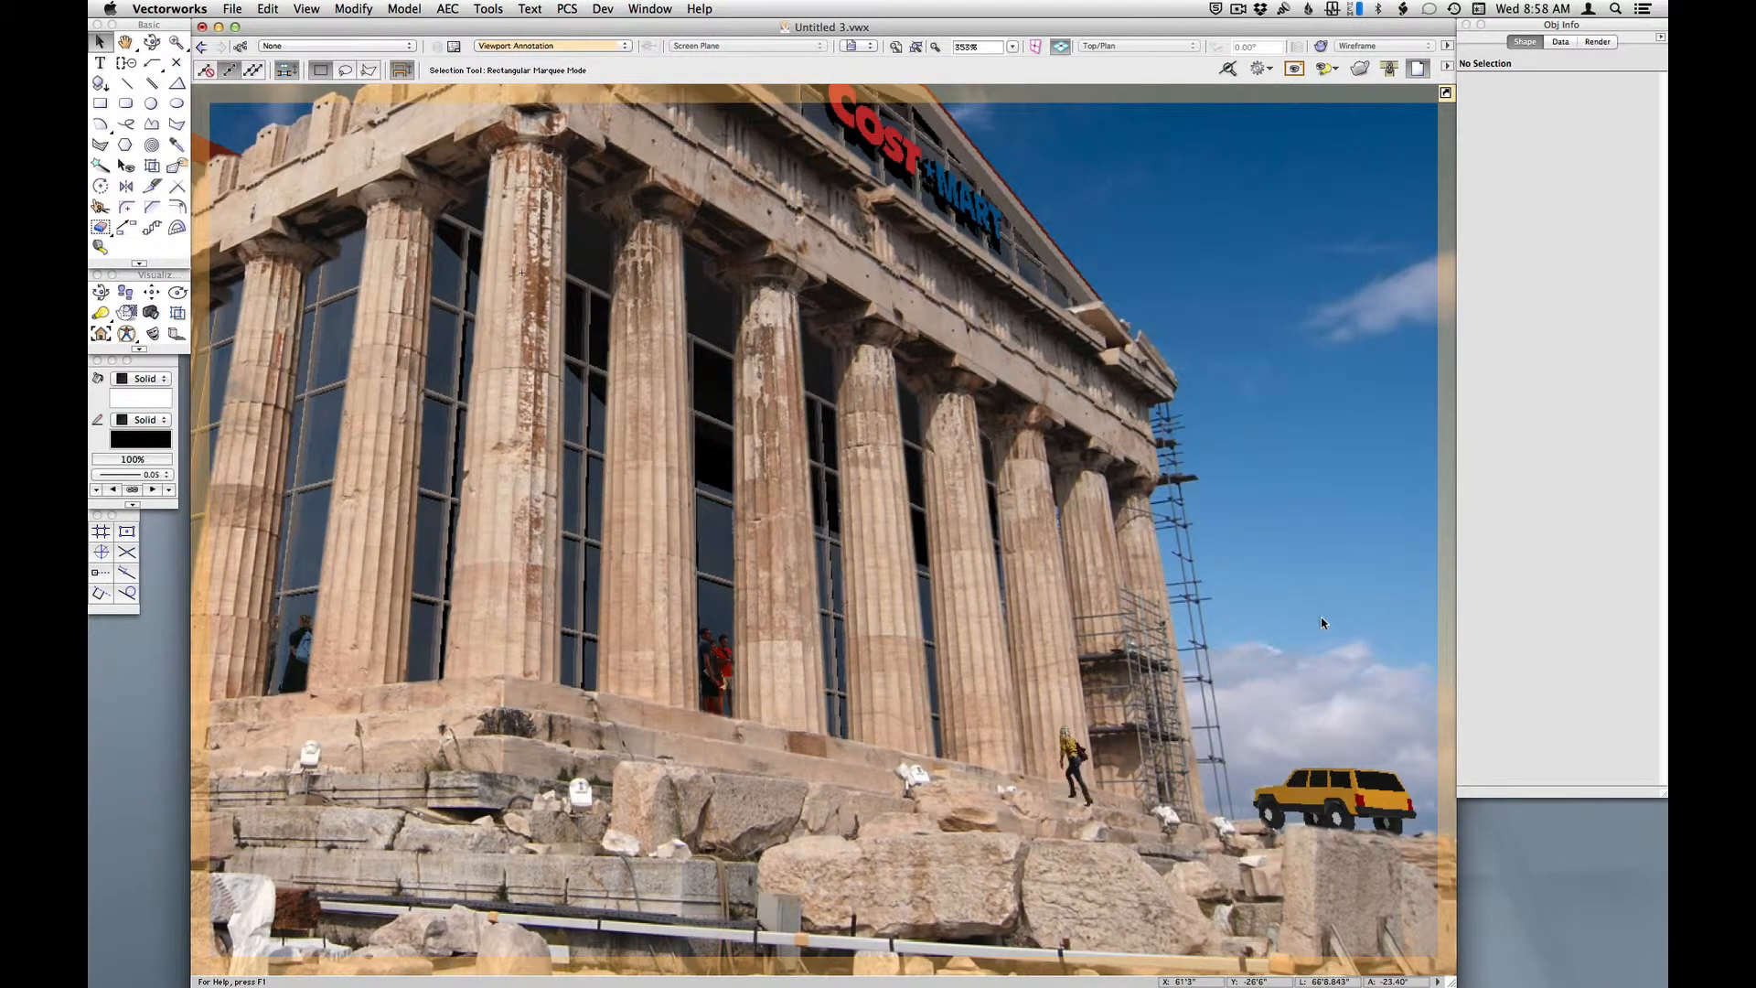
pyautogui.press('space')
pyautogui.moveTo(1304, 650); pyautogui.dragTo(1128, 674)
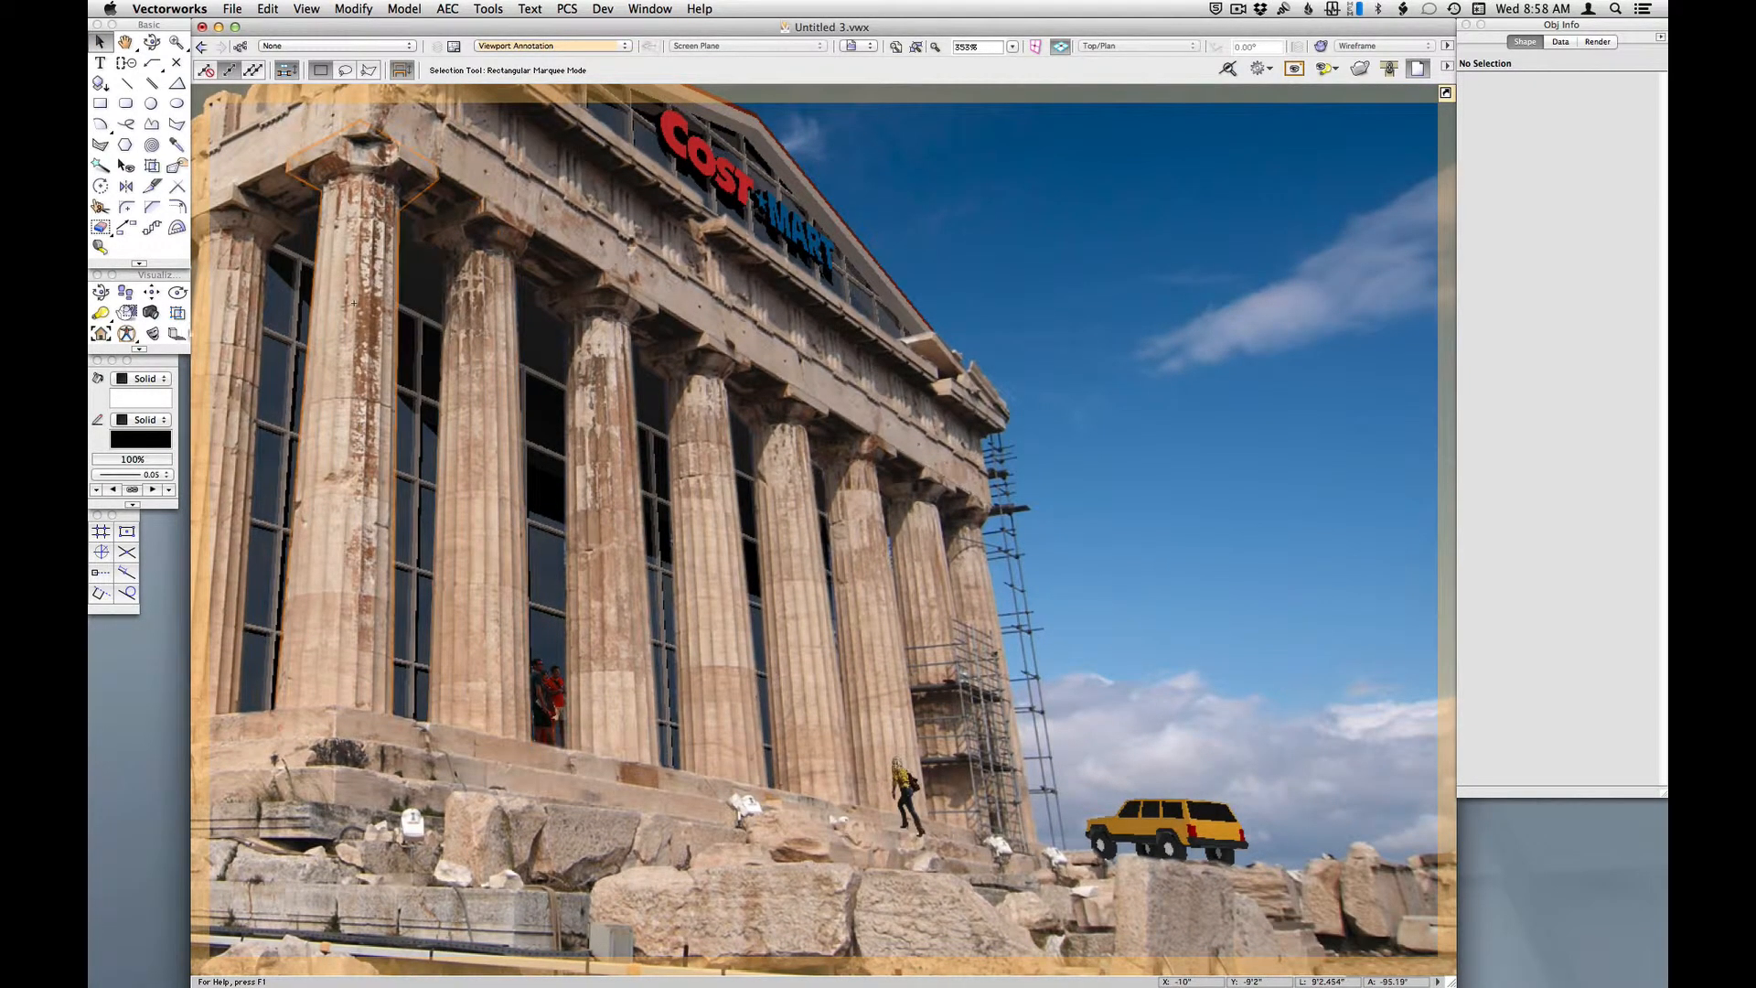
# - Start a Camera Match mask under the cornice at the facade's far end, following the stonework edge beside the scaffolding to the last capital
pyautogui.click(153, 335)
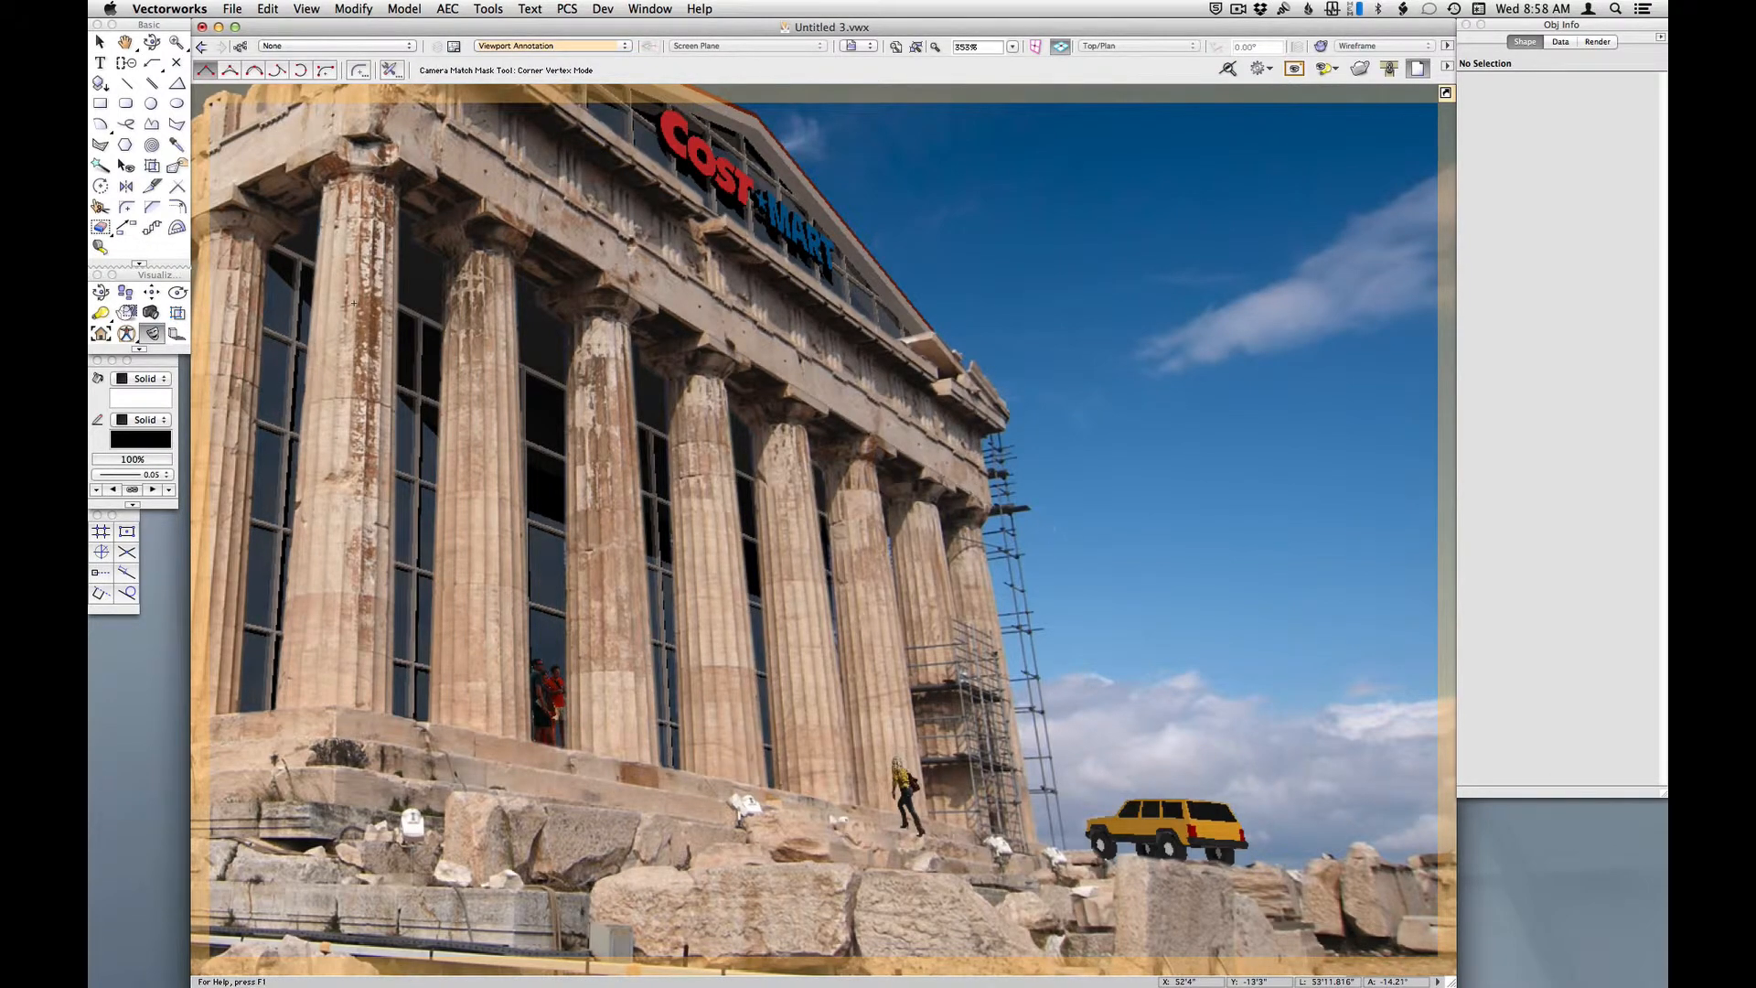
pyautogui.scroll(2, 1052, 530)
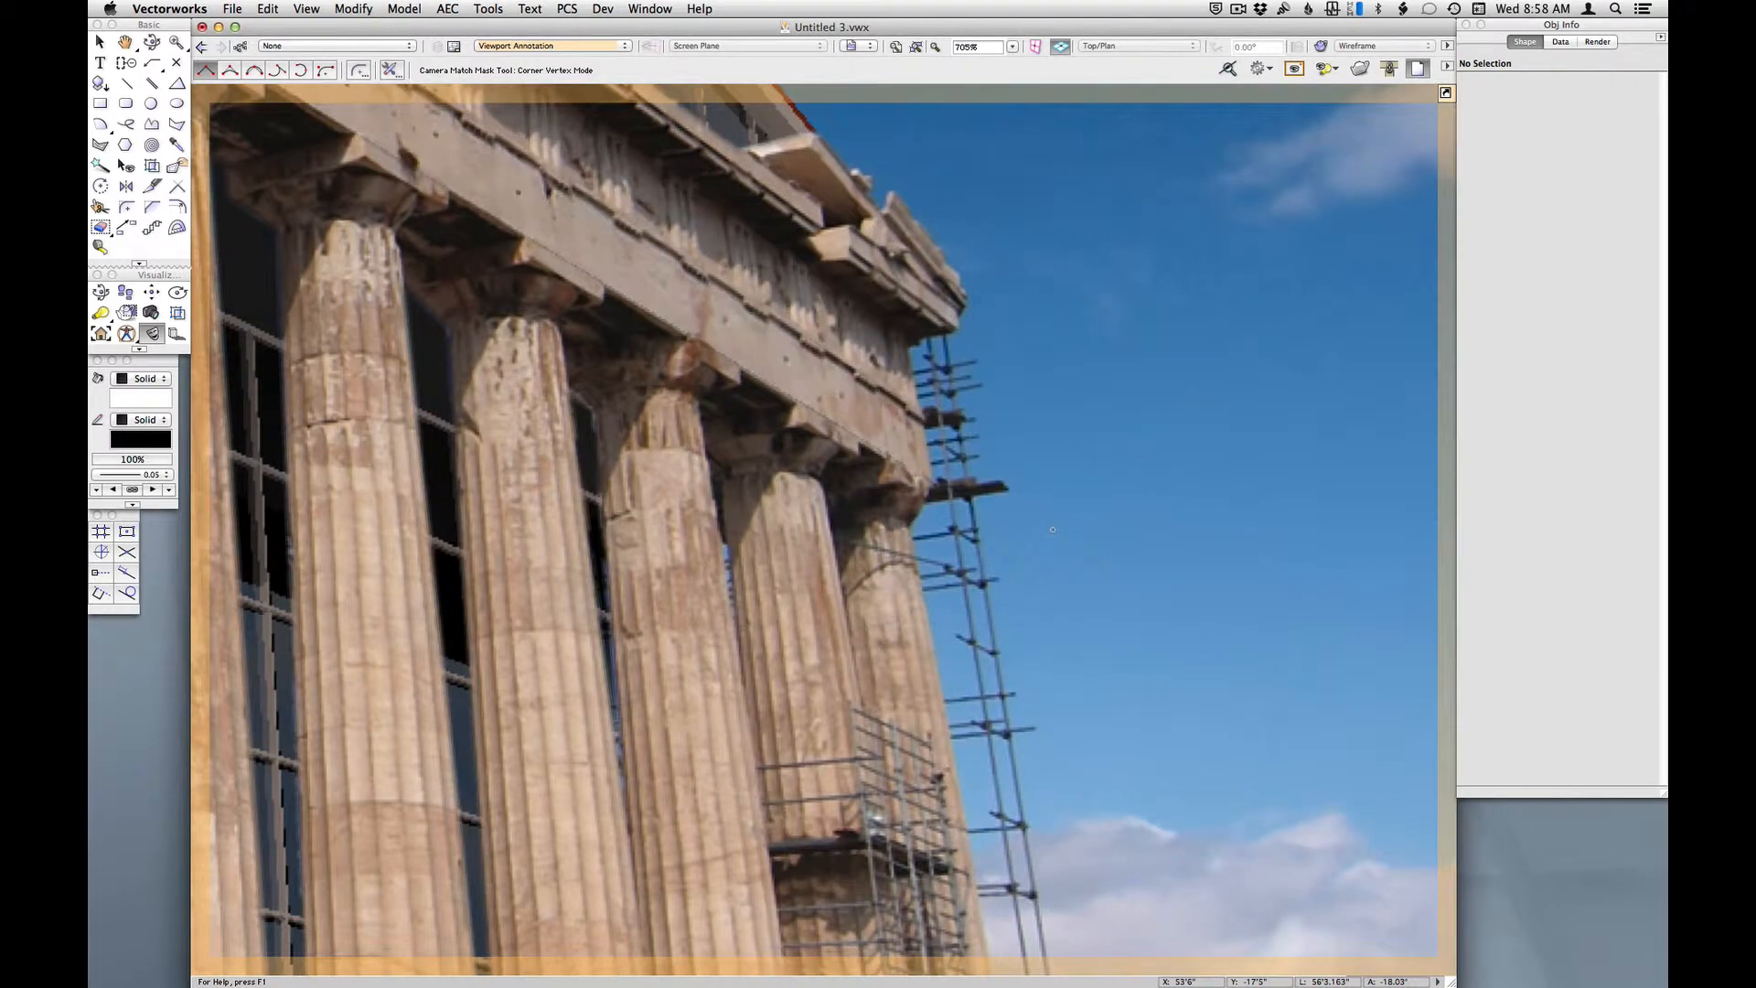
pyautogui.scroll(2, 1015, 352)
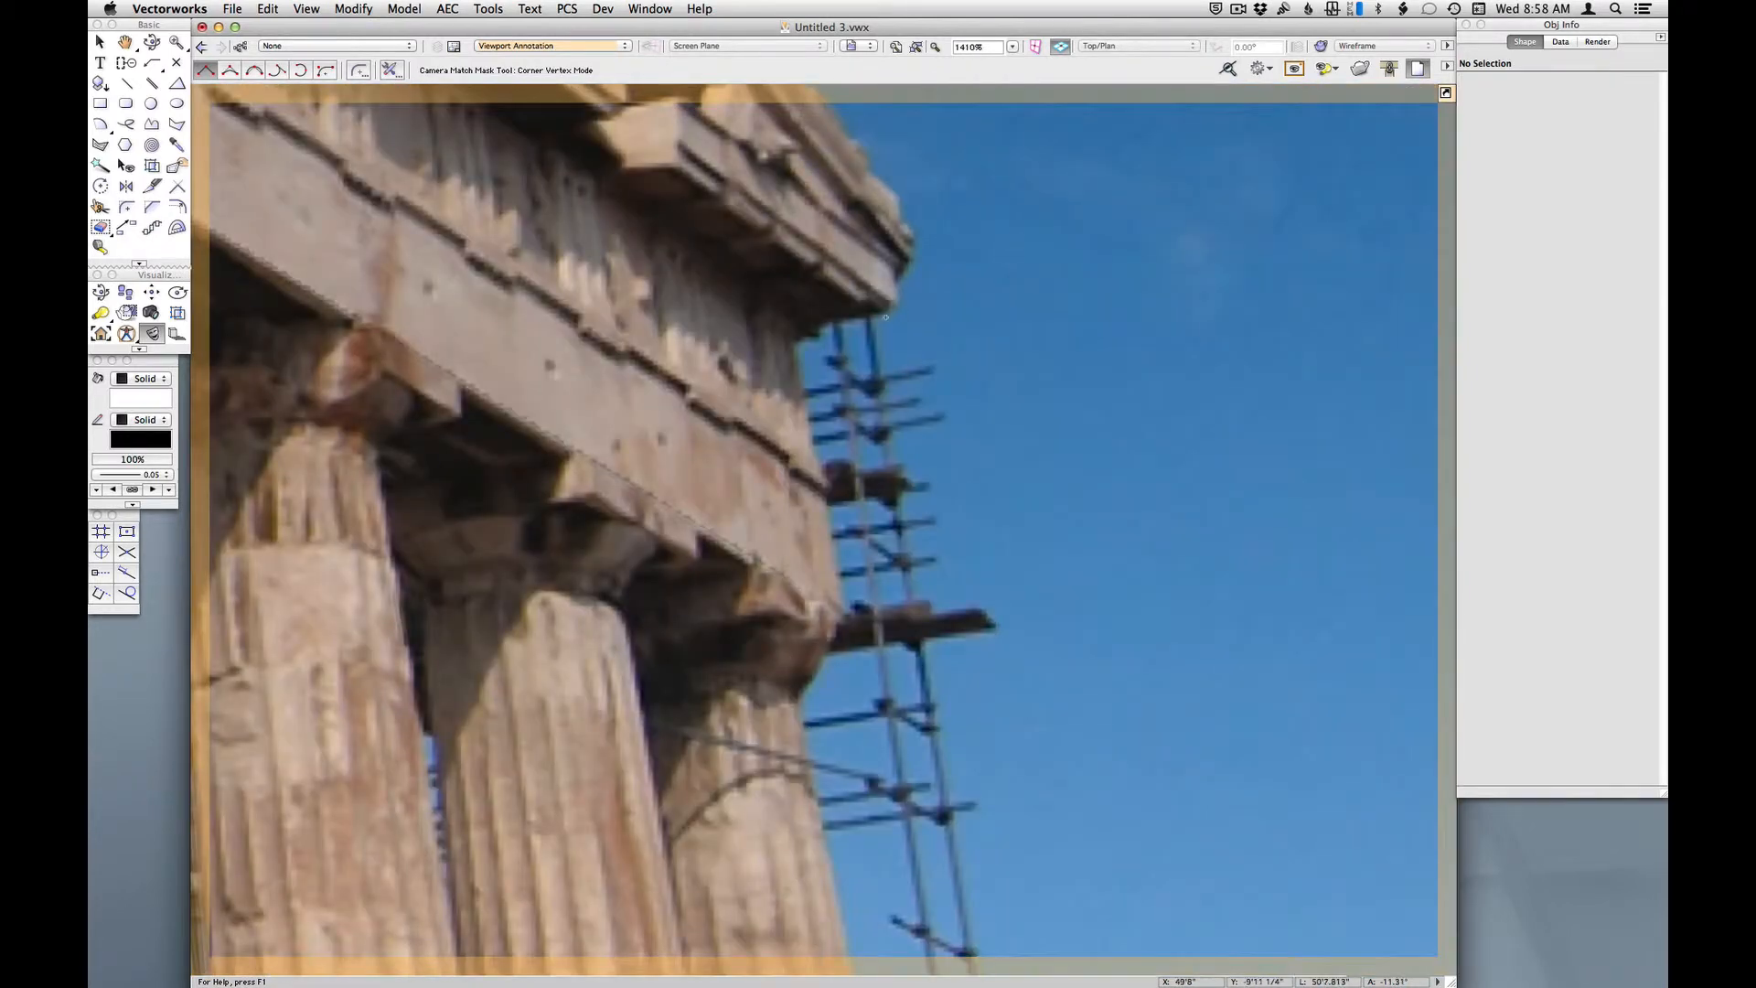
pyautogui.click(887, 317)
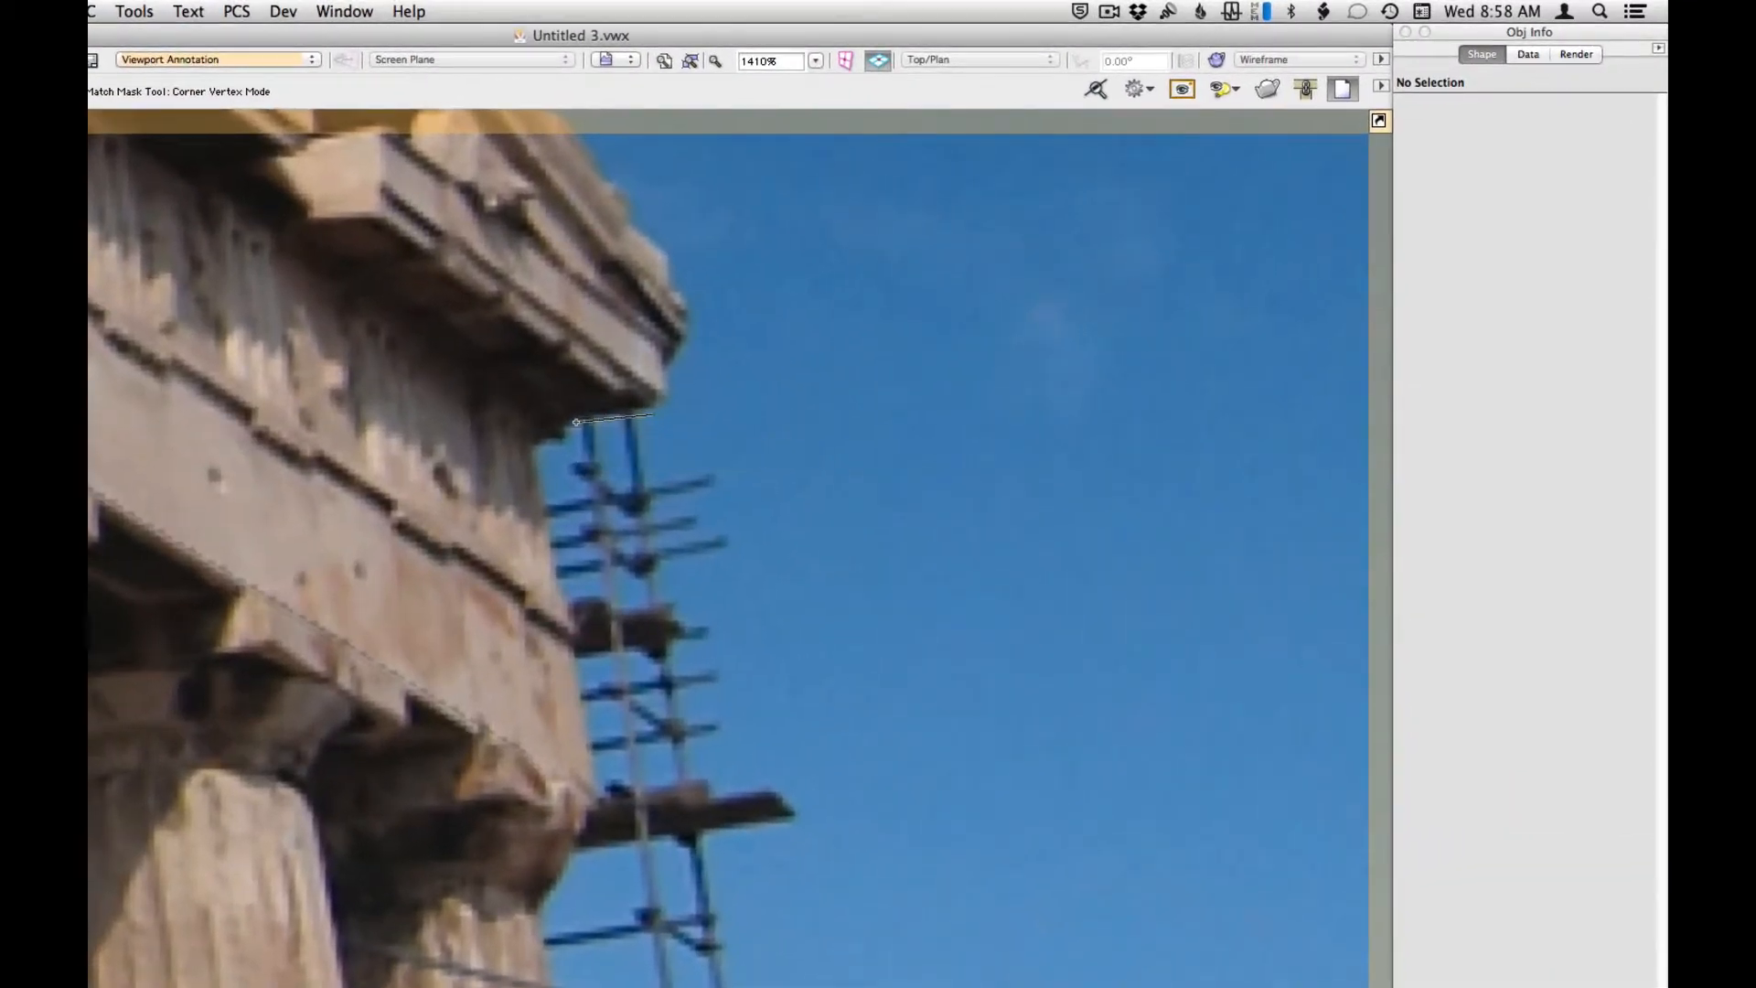
pyautogui.click(829, 326)
pyautogui.click(569, 443)
pyautogui.click(535, 450)
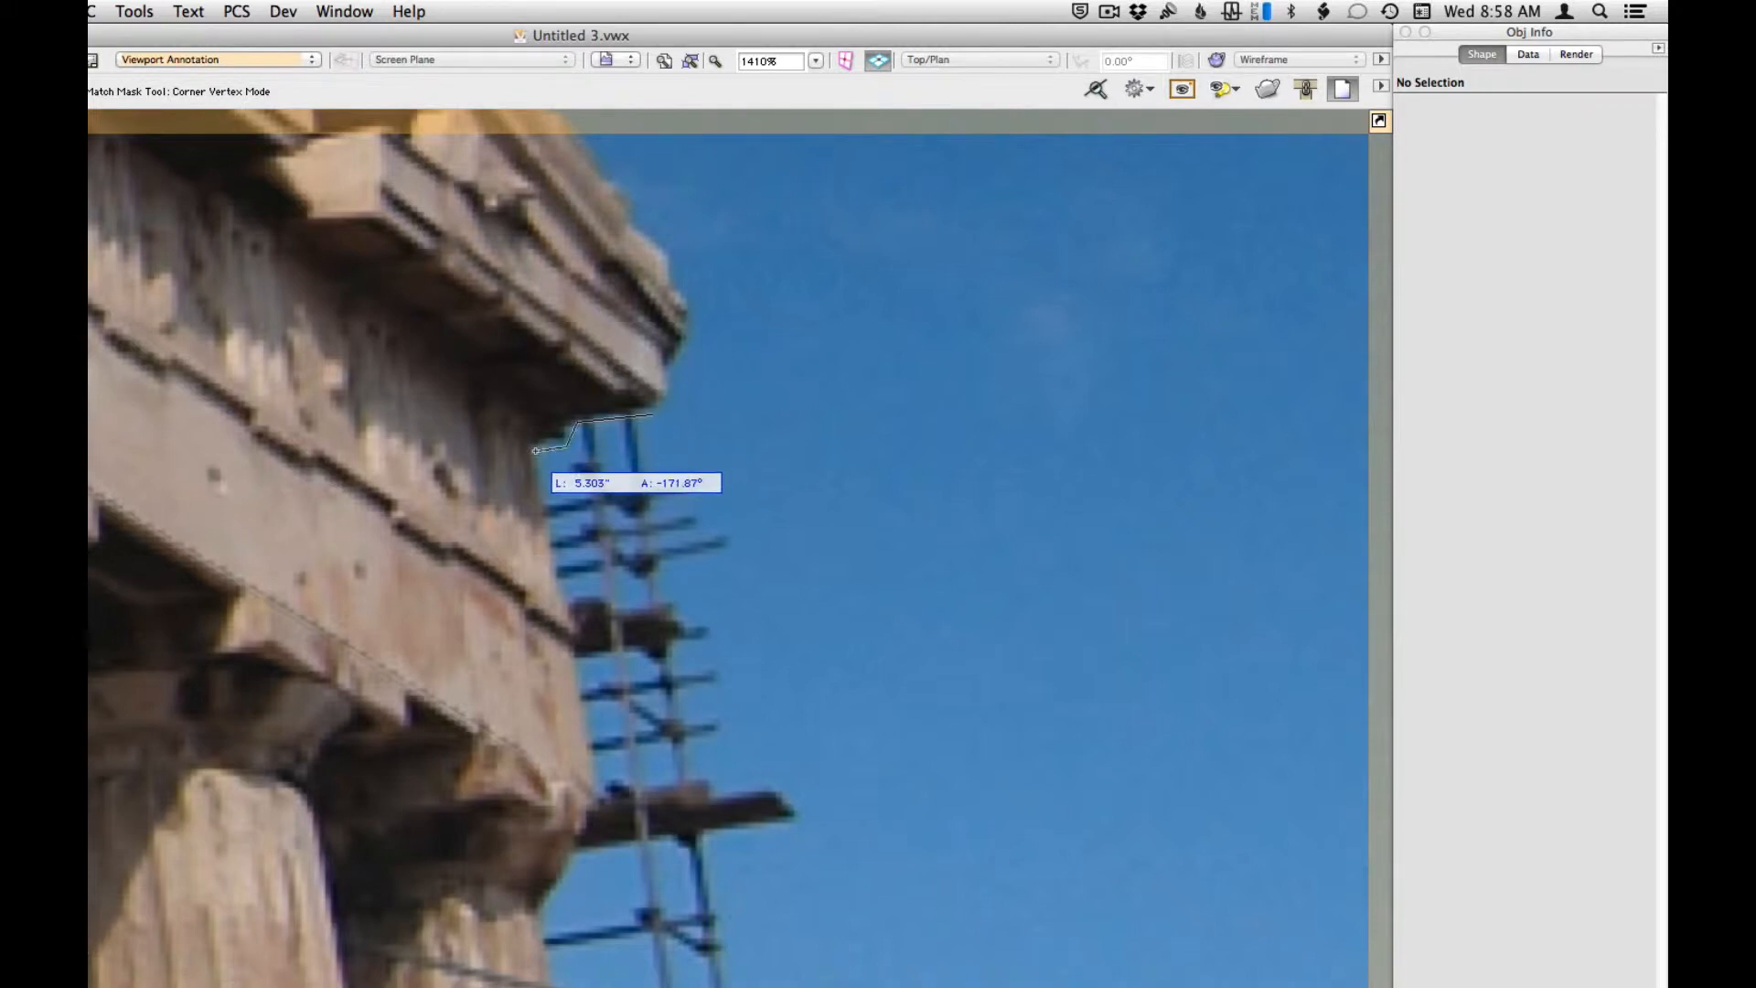
pyautogui.click(561, 590)
pyautogui.click(576, 605)
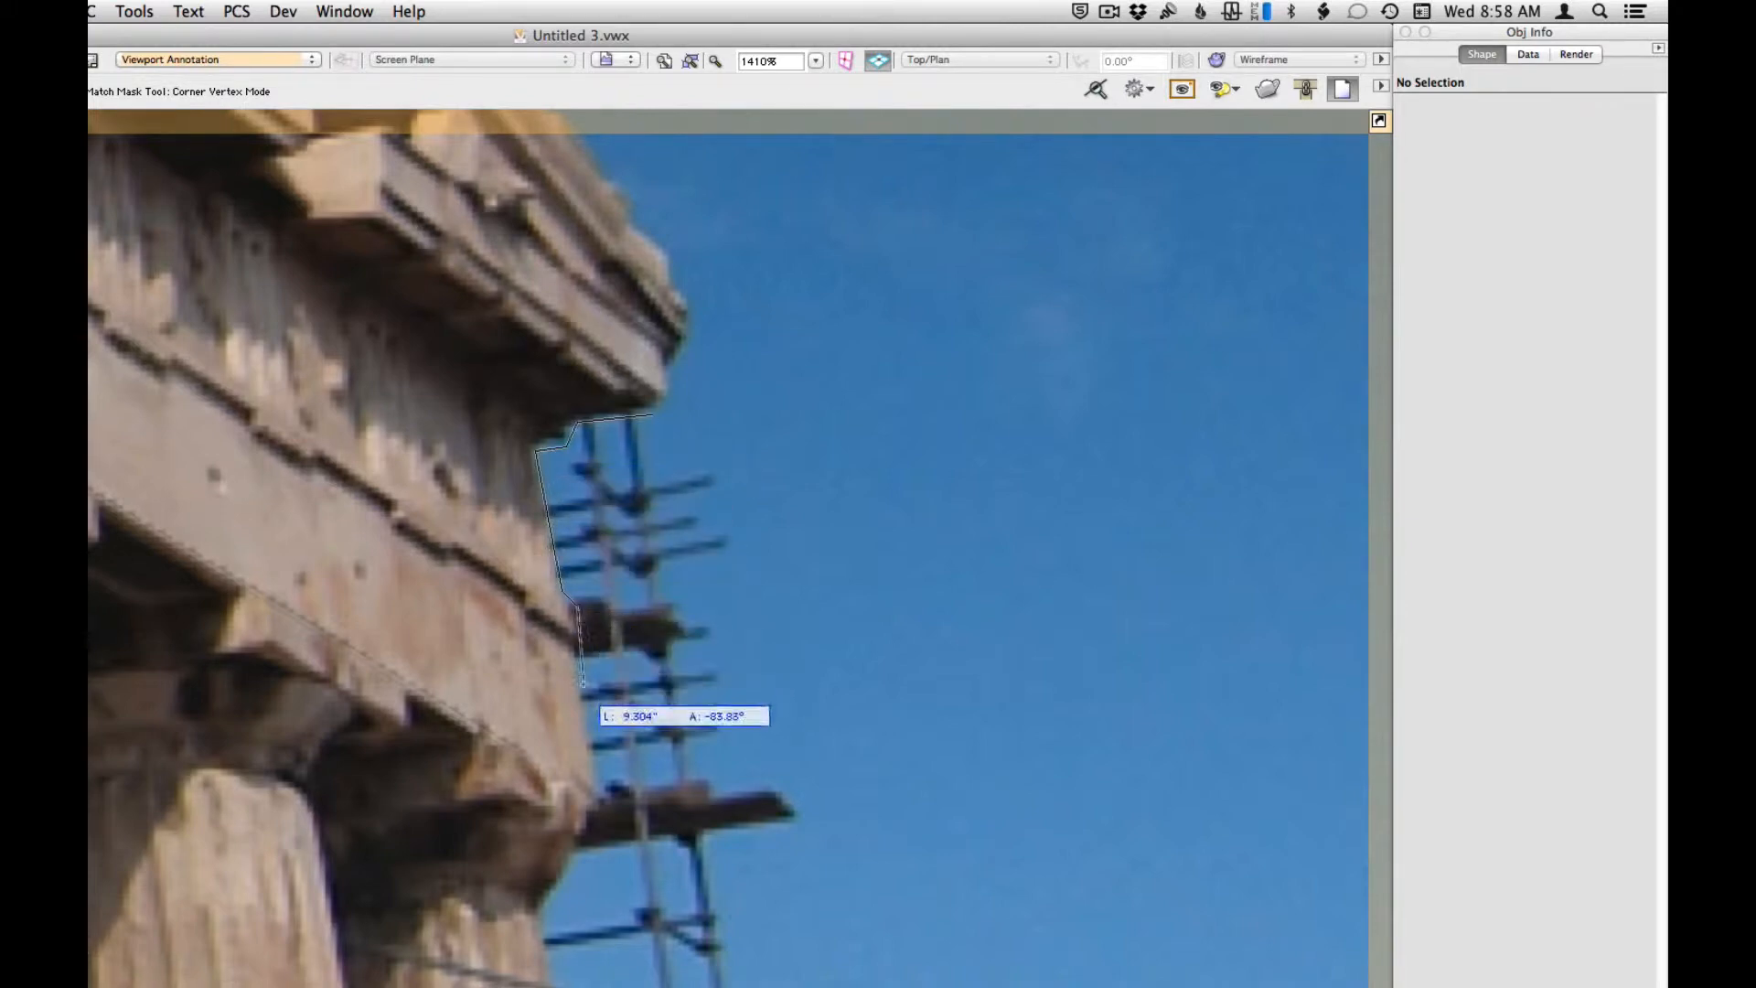
pyautogui.click(597, 803)
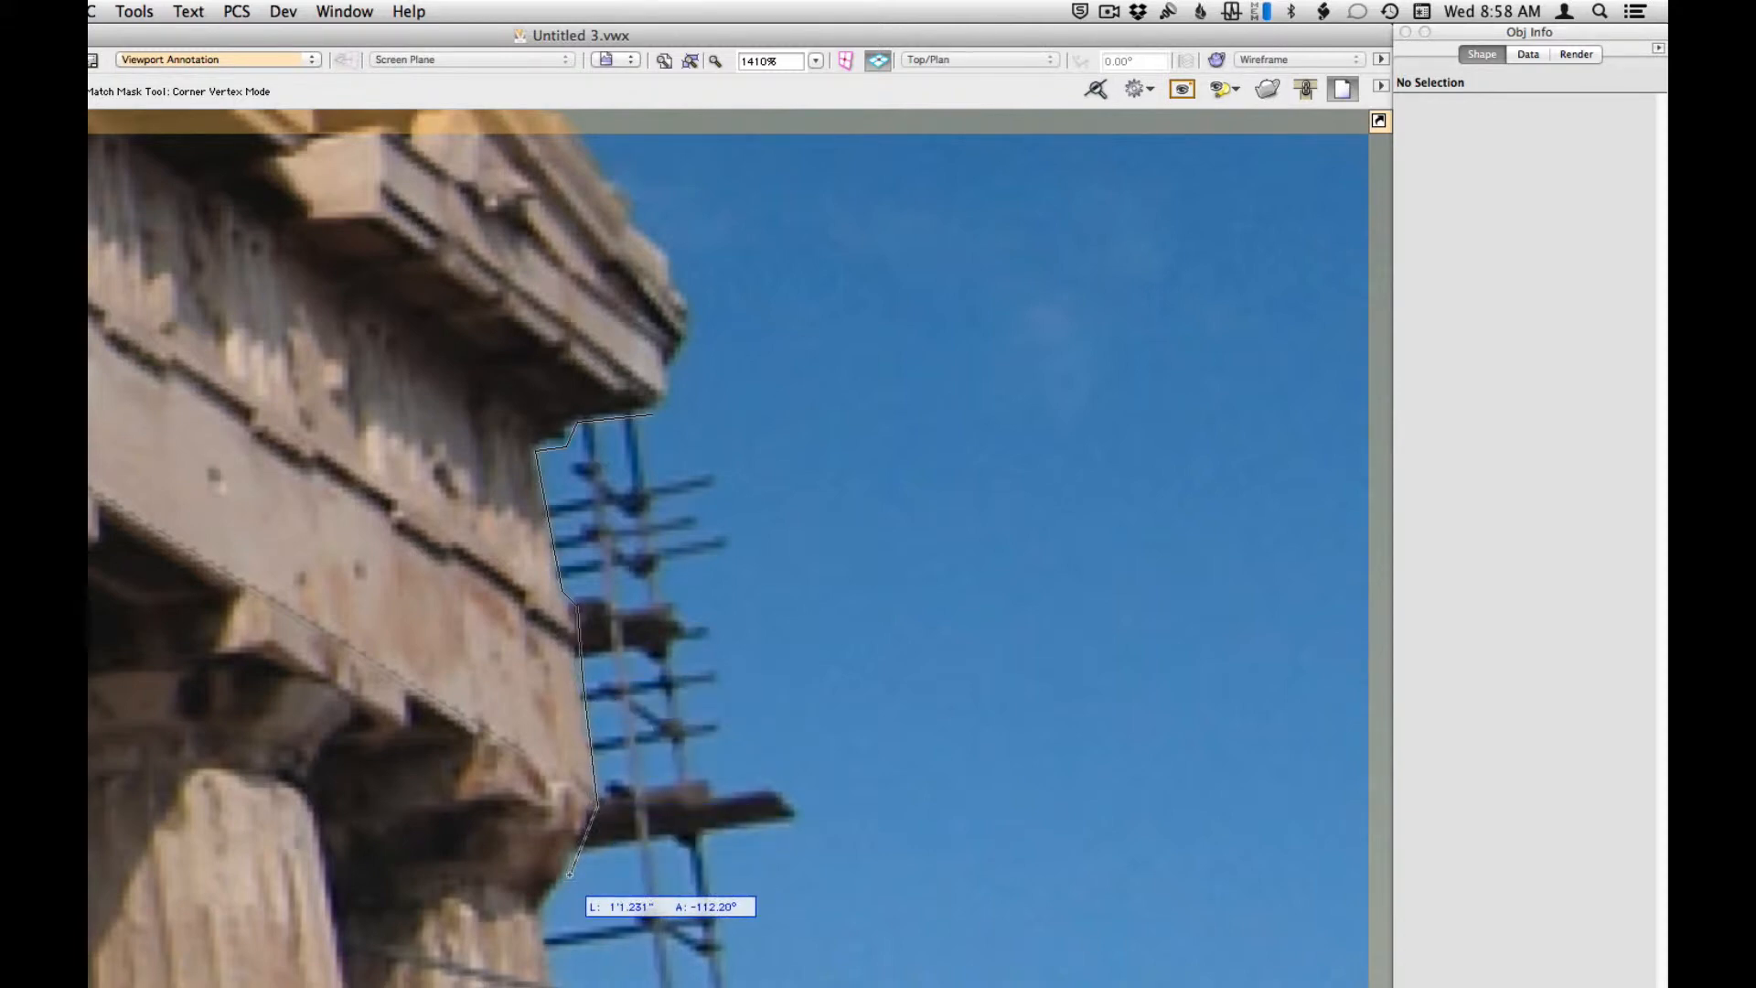
pyautogui.click(570, 874)
# - Carry the mask loosely around the outer side of the upper scaffolding through the sky and finish it
pyautogui.click(853, 835)
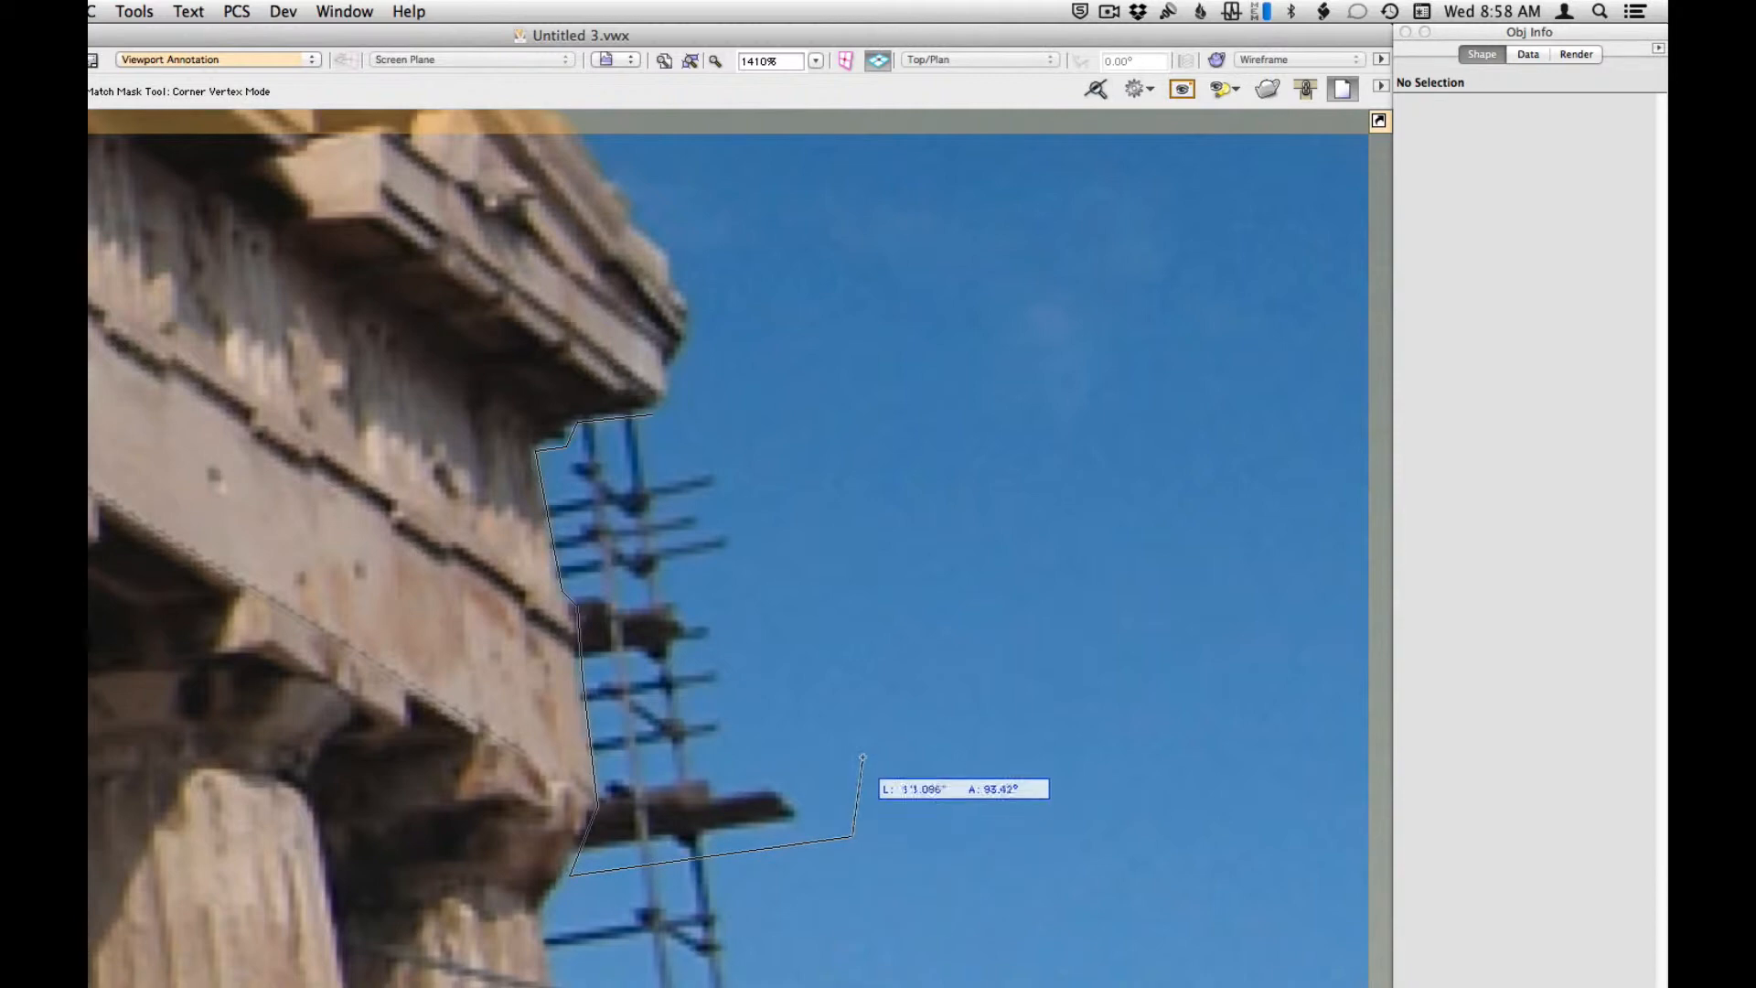
pyautogui.click(863, 756)
pyautogui.click(782, 726)
pyautogui.click(810, 602)
pyautogui.click(734, 499)
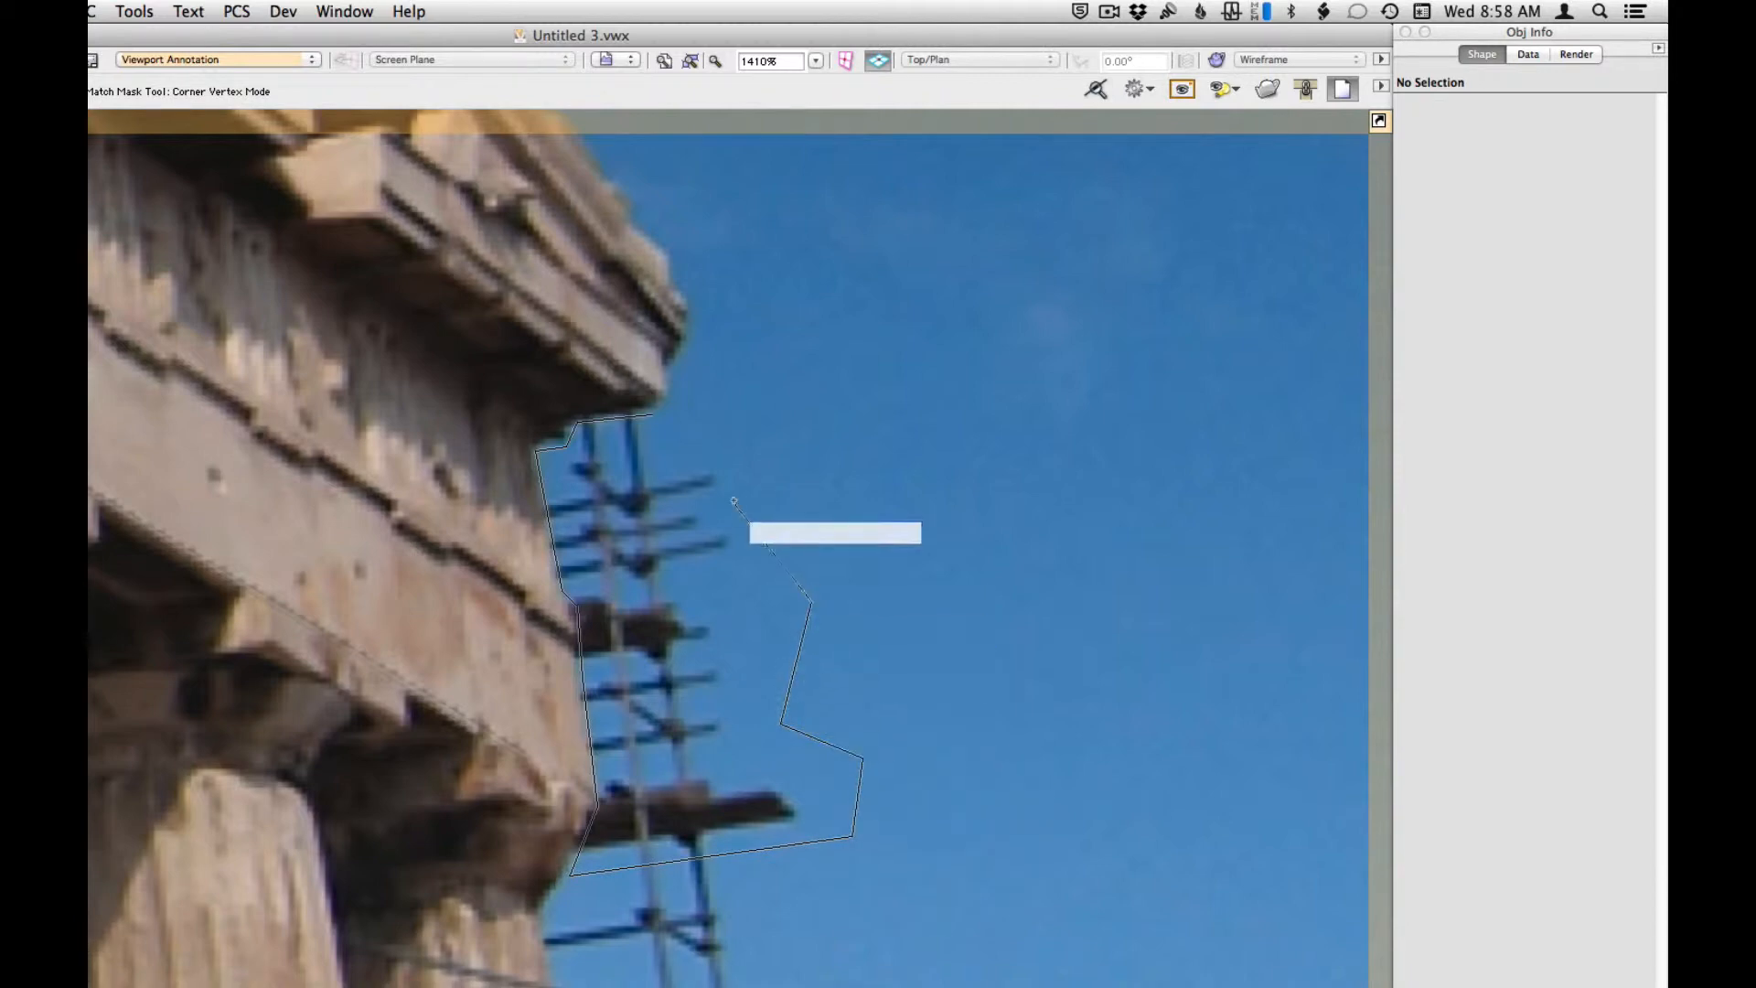
pyautogui.doubleClick(767, 400)
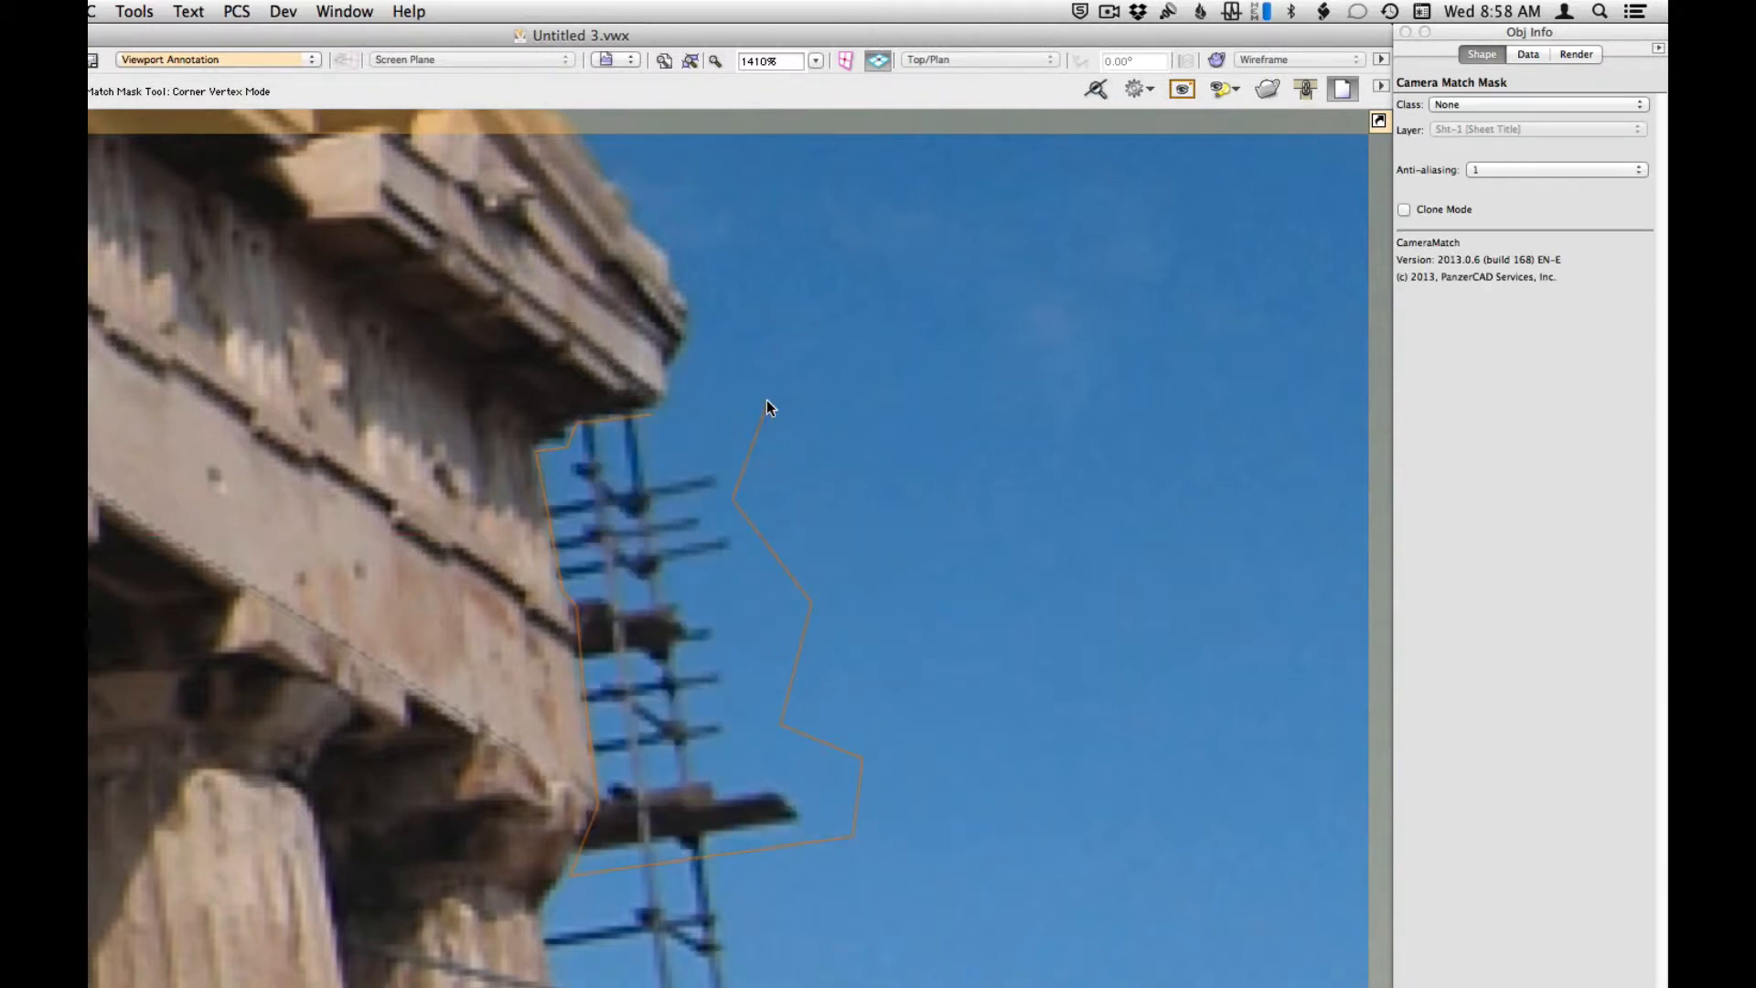
pyautogui.press('x')
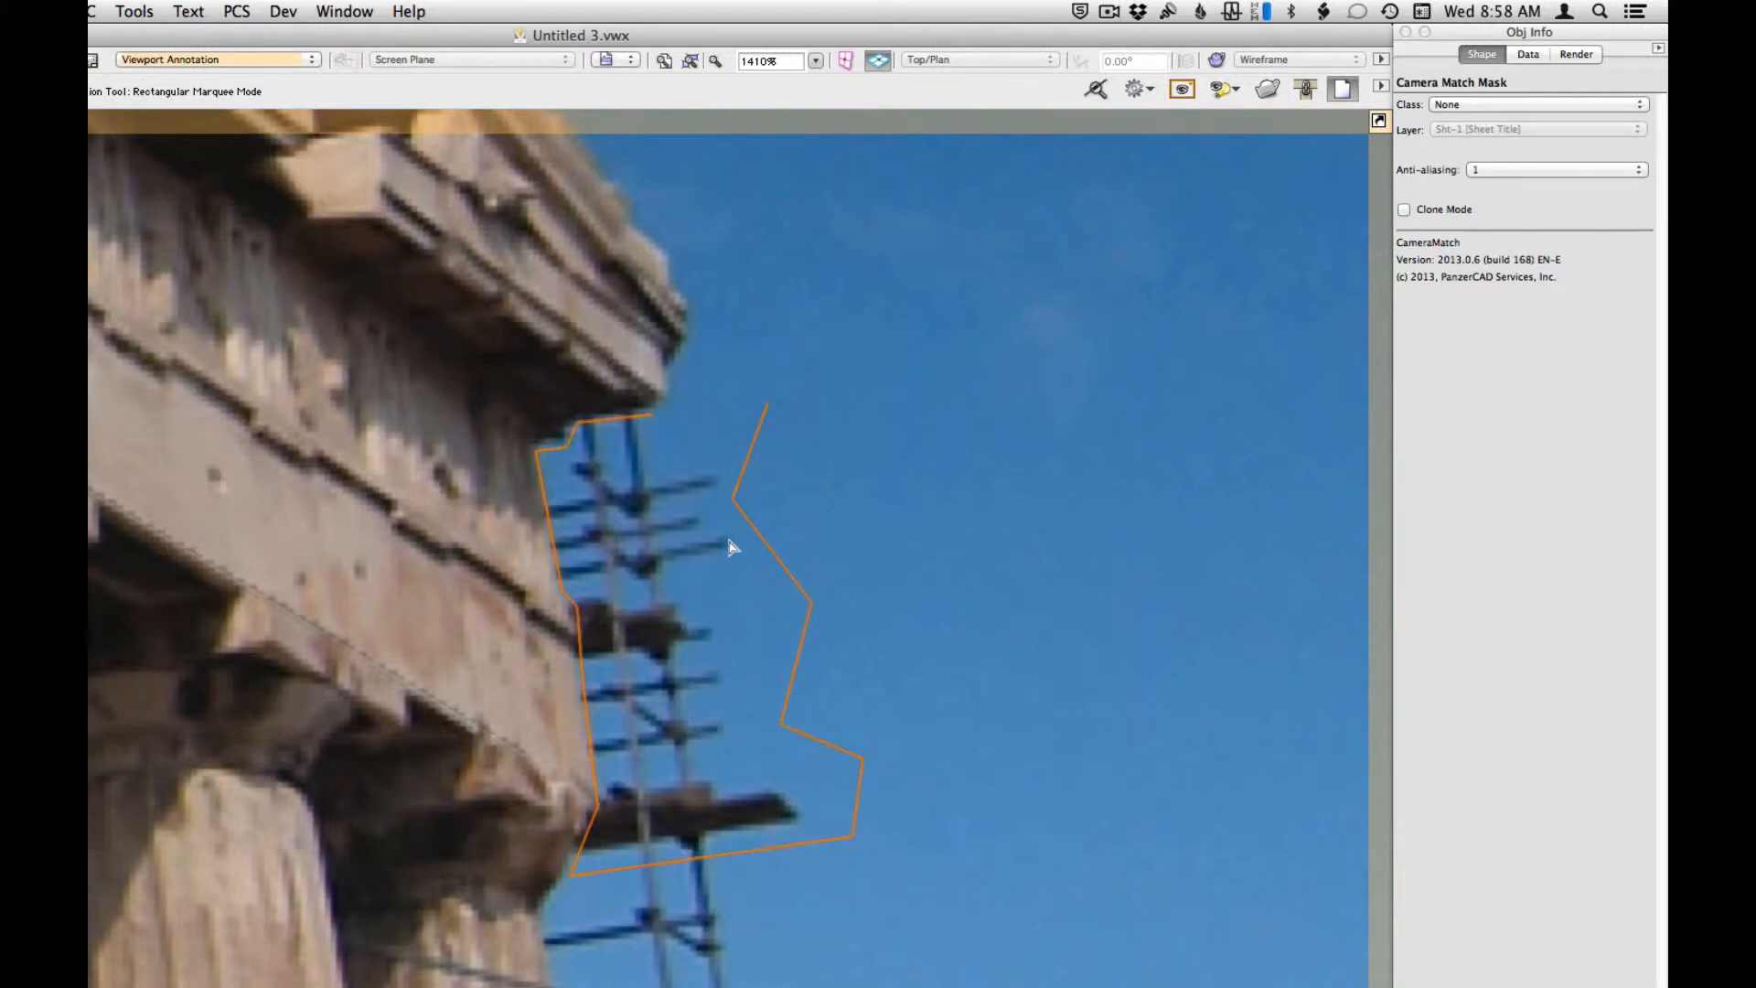
# - Turn on Clone Mode for the scaffolding mask and place its clone source over the clear sky nearby to cover the scaffolding
pyautogui.click(1404, 211)
pyautogui.scroll(-2, 393, 700)
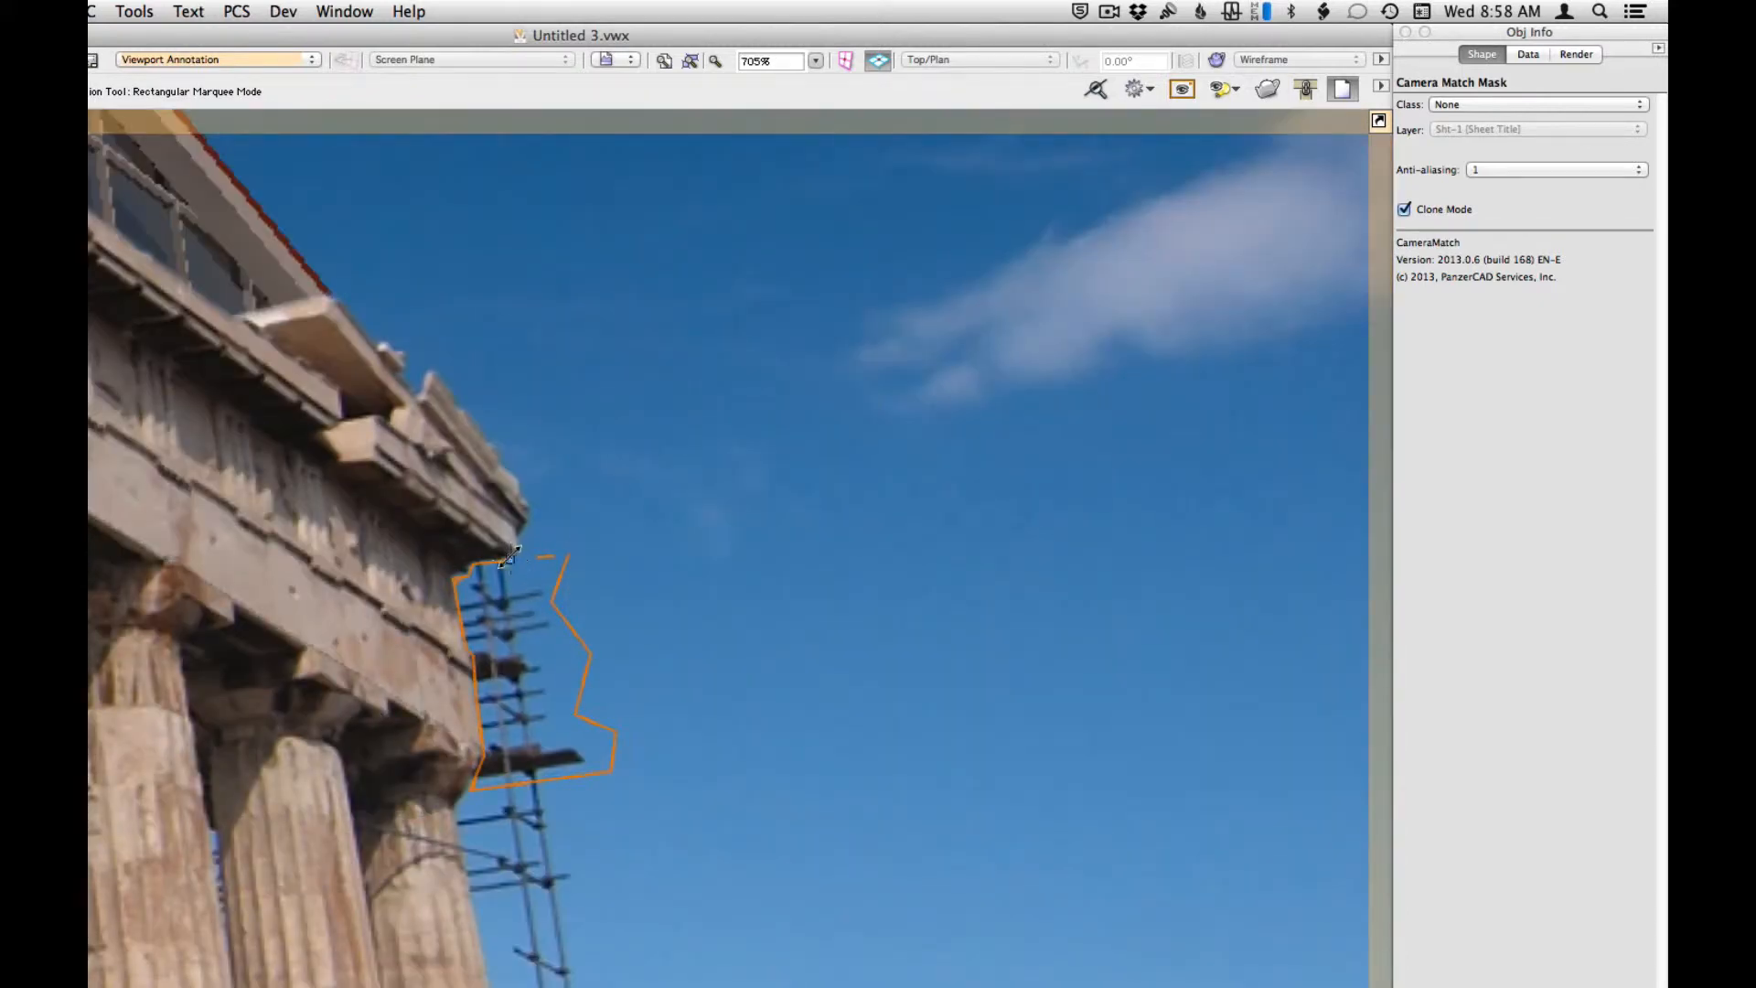
pyautogui.moveTo(509, 556); pyautogui.dragTo(735, 528)
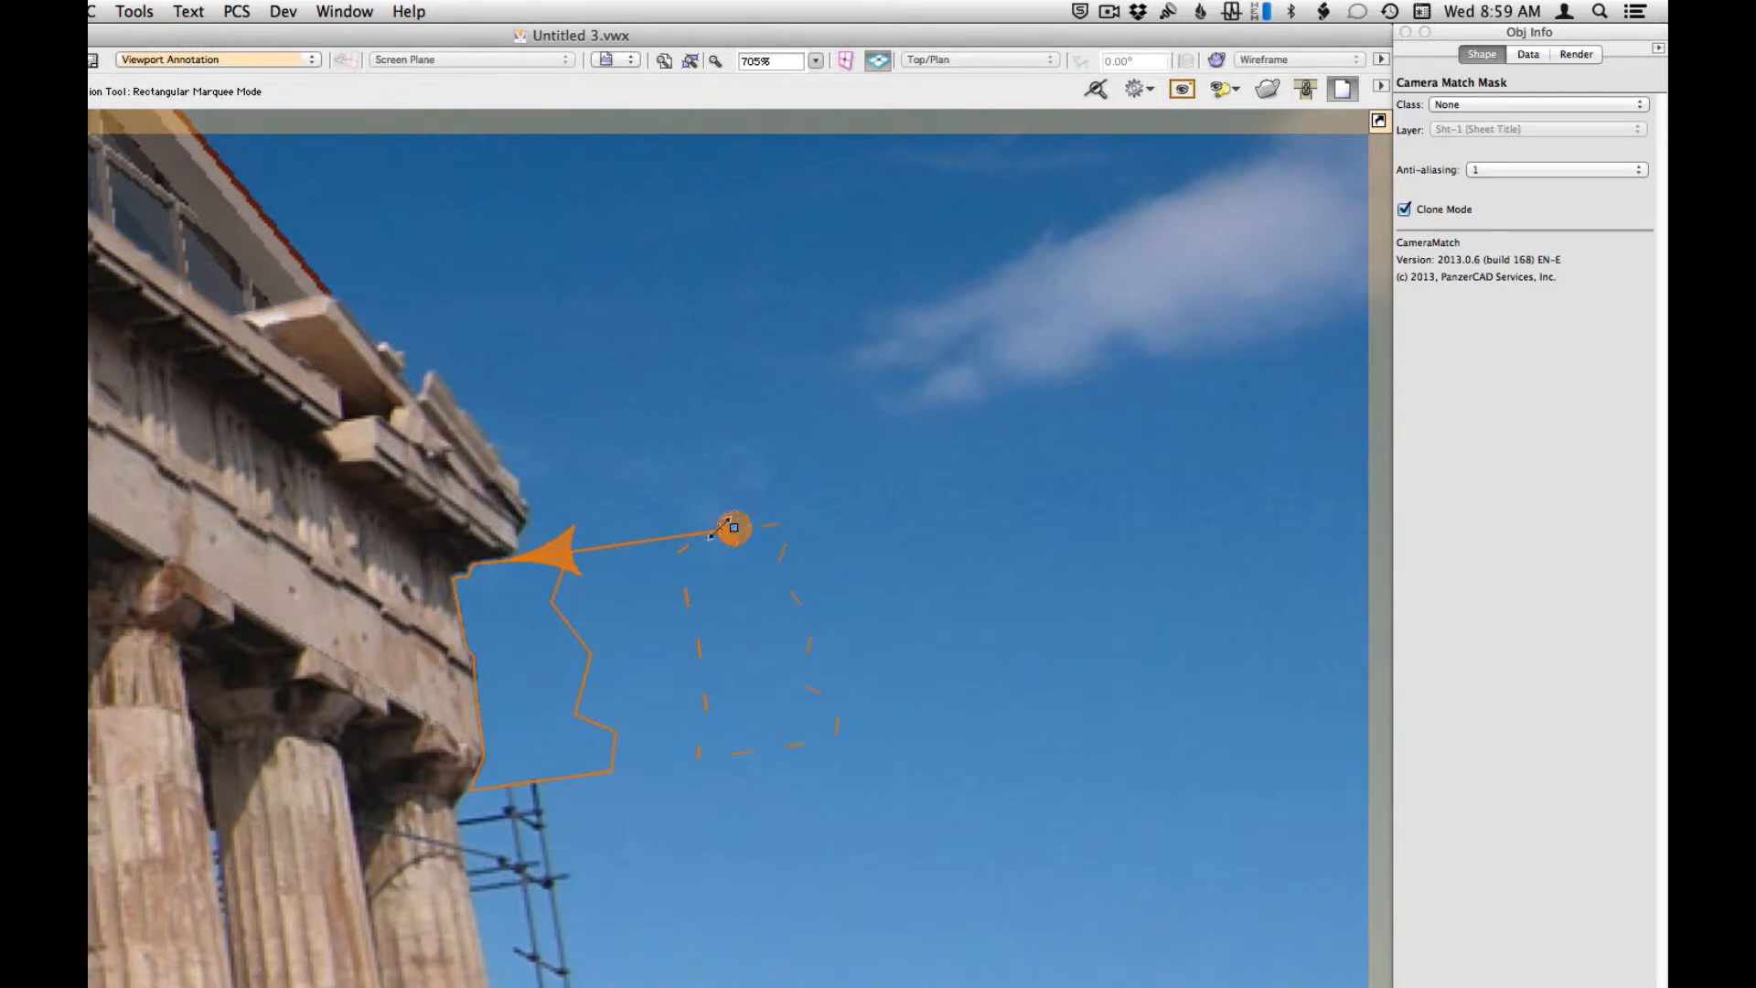
pyautogui.moveTo(734, 528); pyautogui.dragTo(665, 529)
pyautogui.click(868, 775)
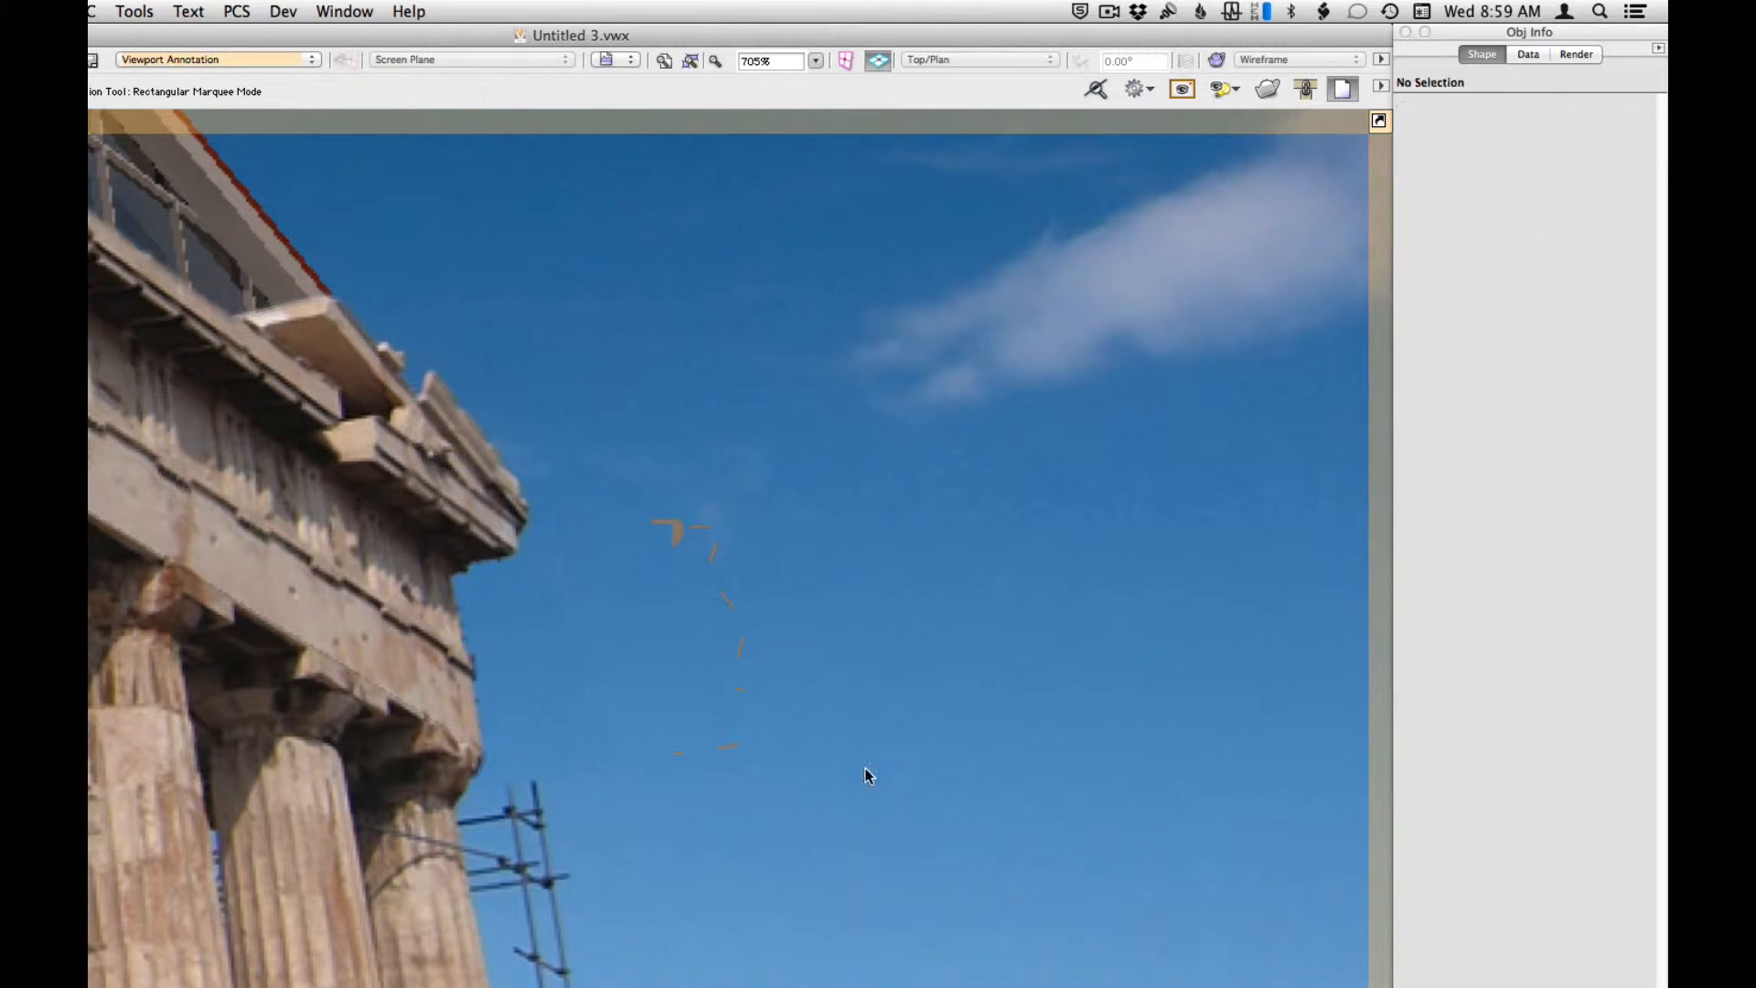
# - Try anti-aliasing 4 on the cloned sky mask, settle on 3, and check how it blends beside the stonework
pyautogui.click(523, 629)
pyautogui.scroll(2, 523, 629)
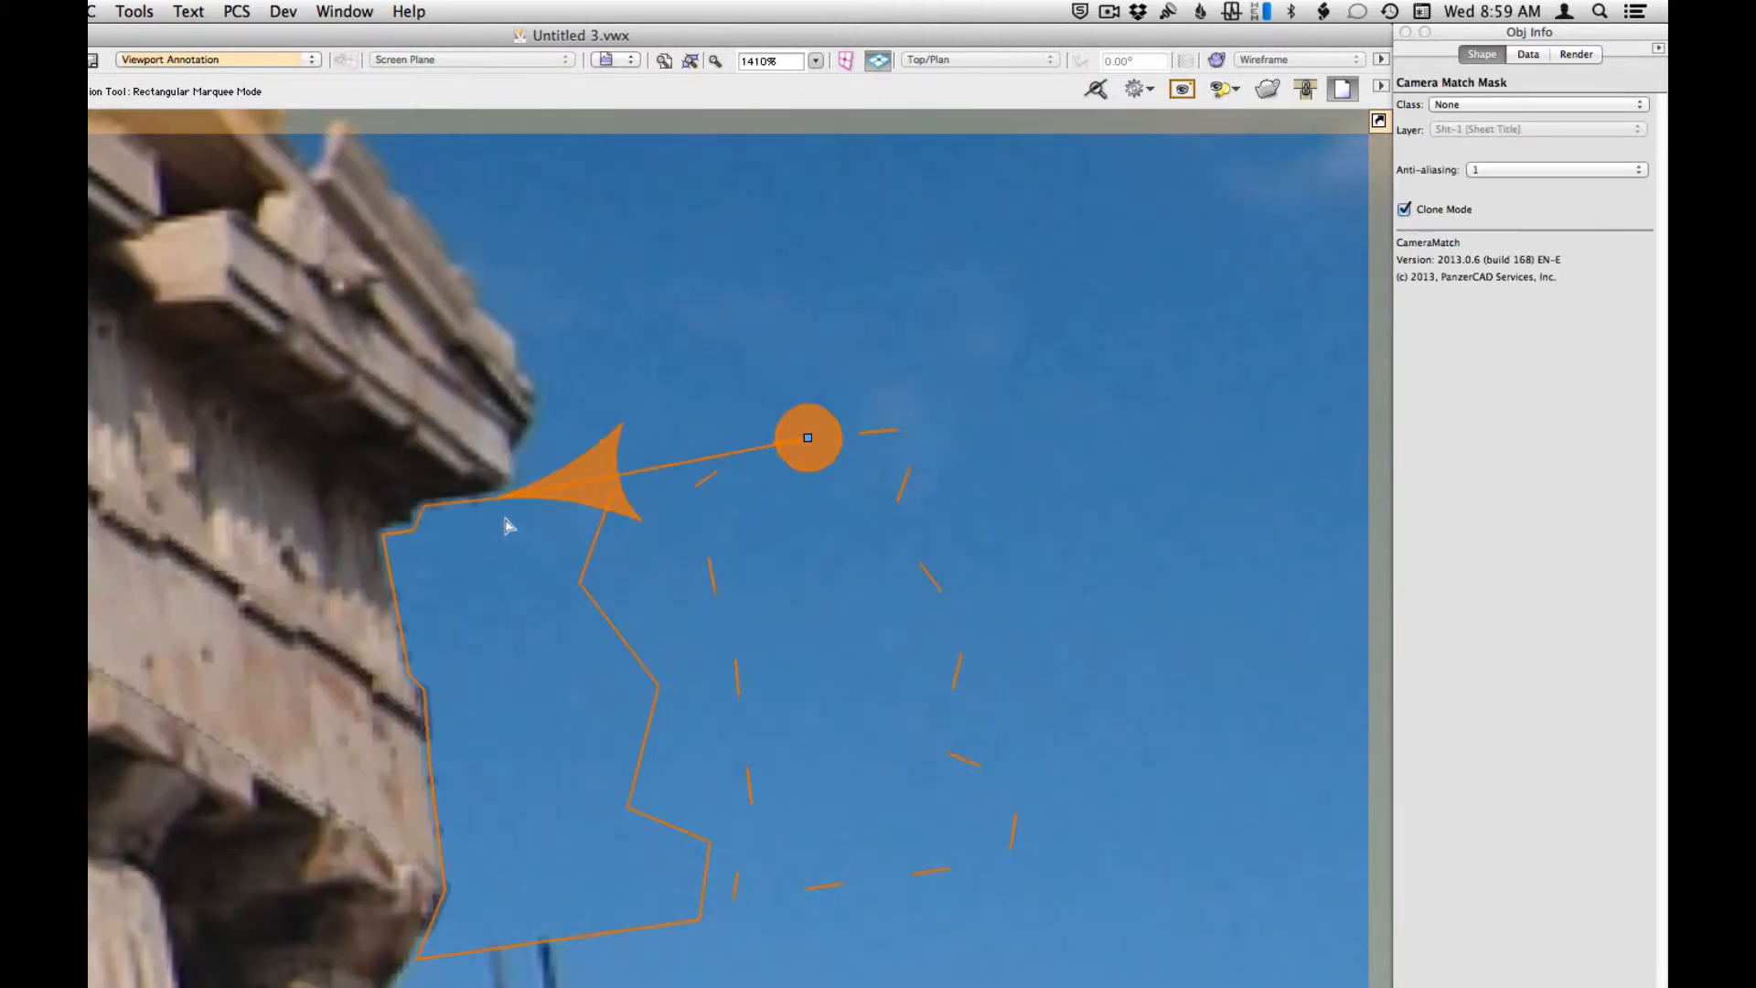
pyautogui.click(1505, 170)
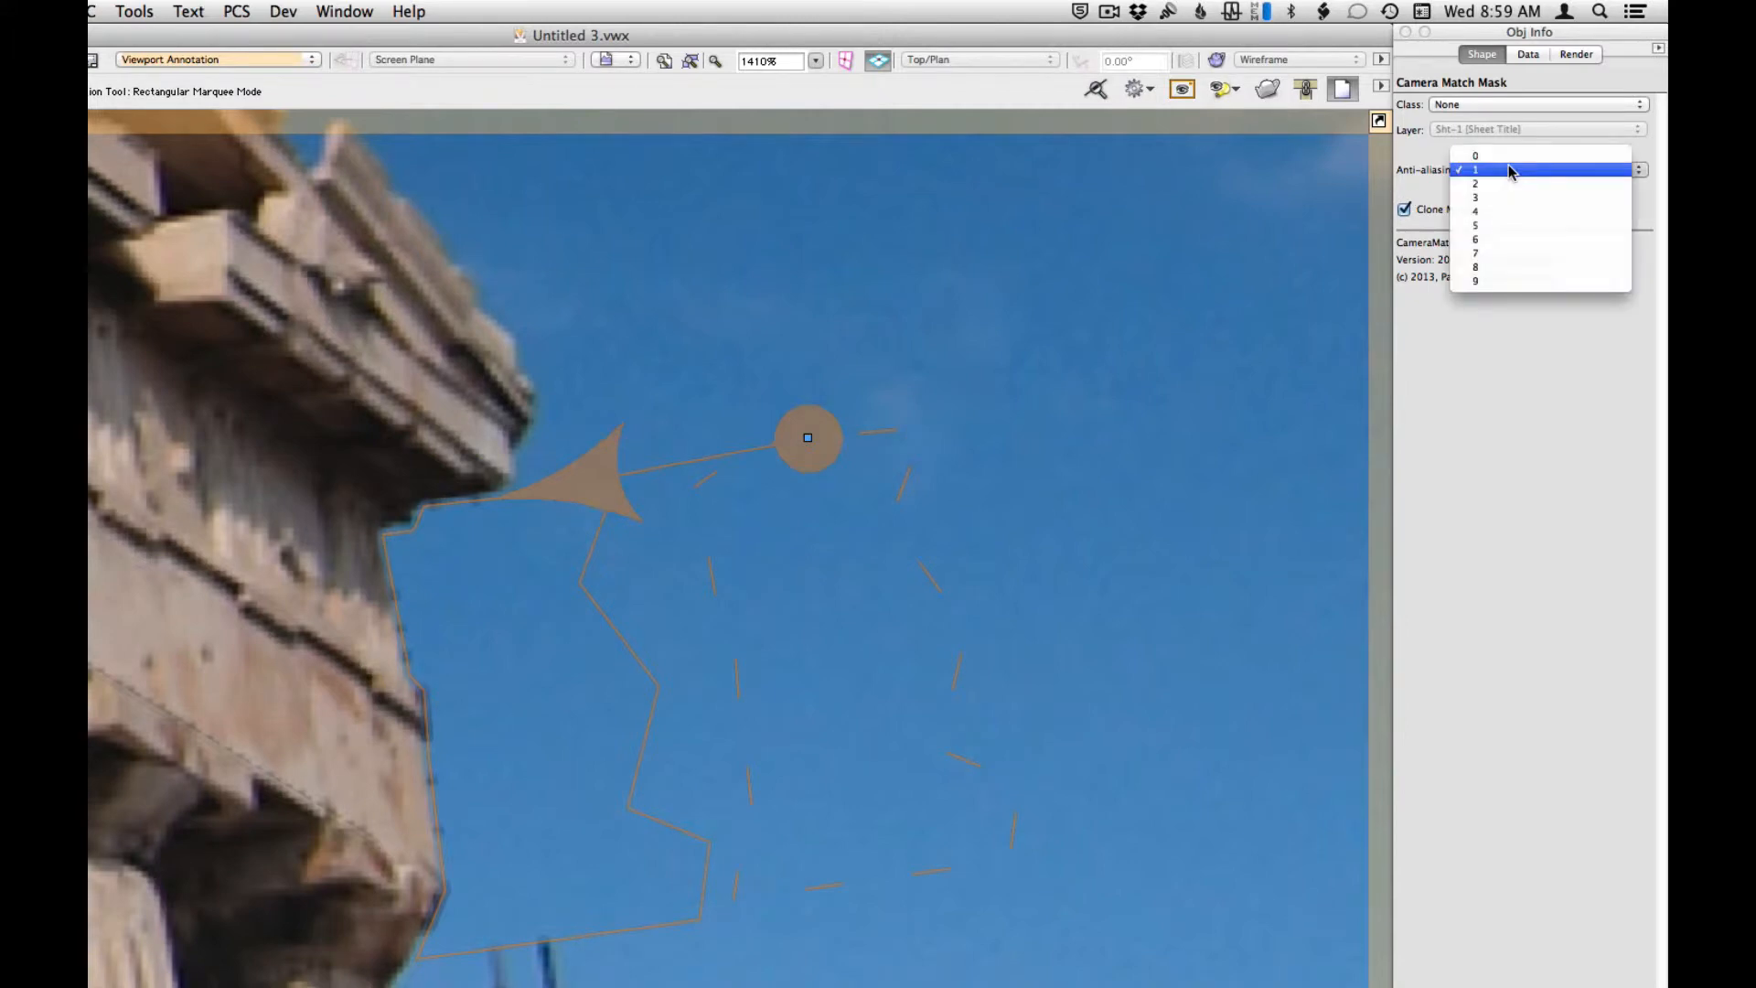
pyautogui.click(1507, 212)
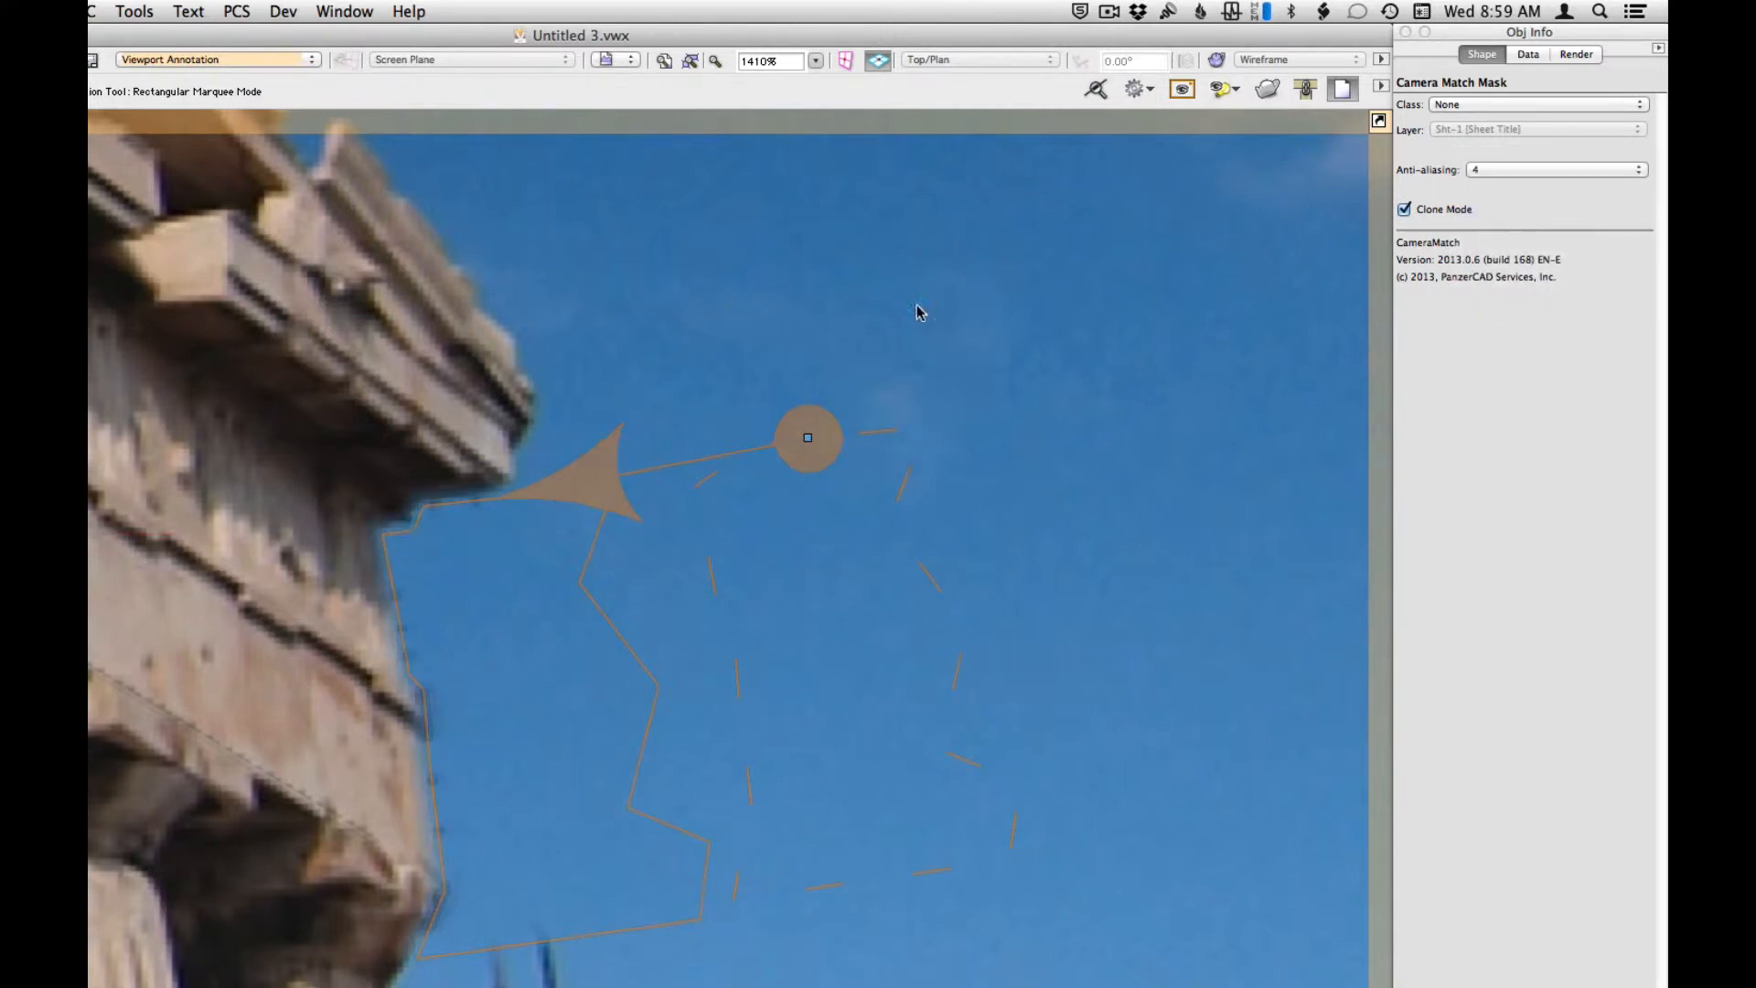
pyautogui.click(1498, 170)
pyautogui.click(1491, 157)
pyautogui.click(990, 611)
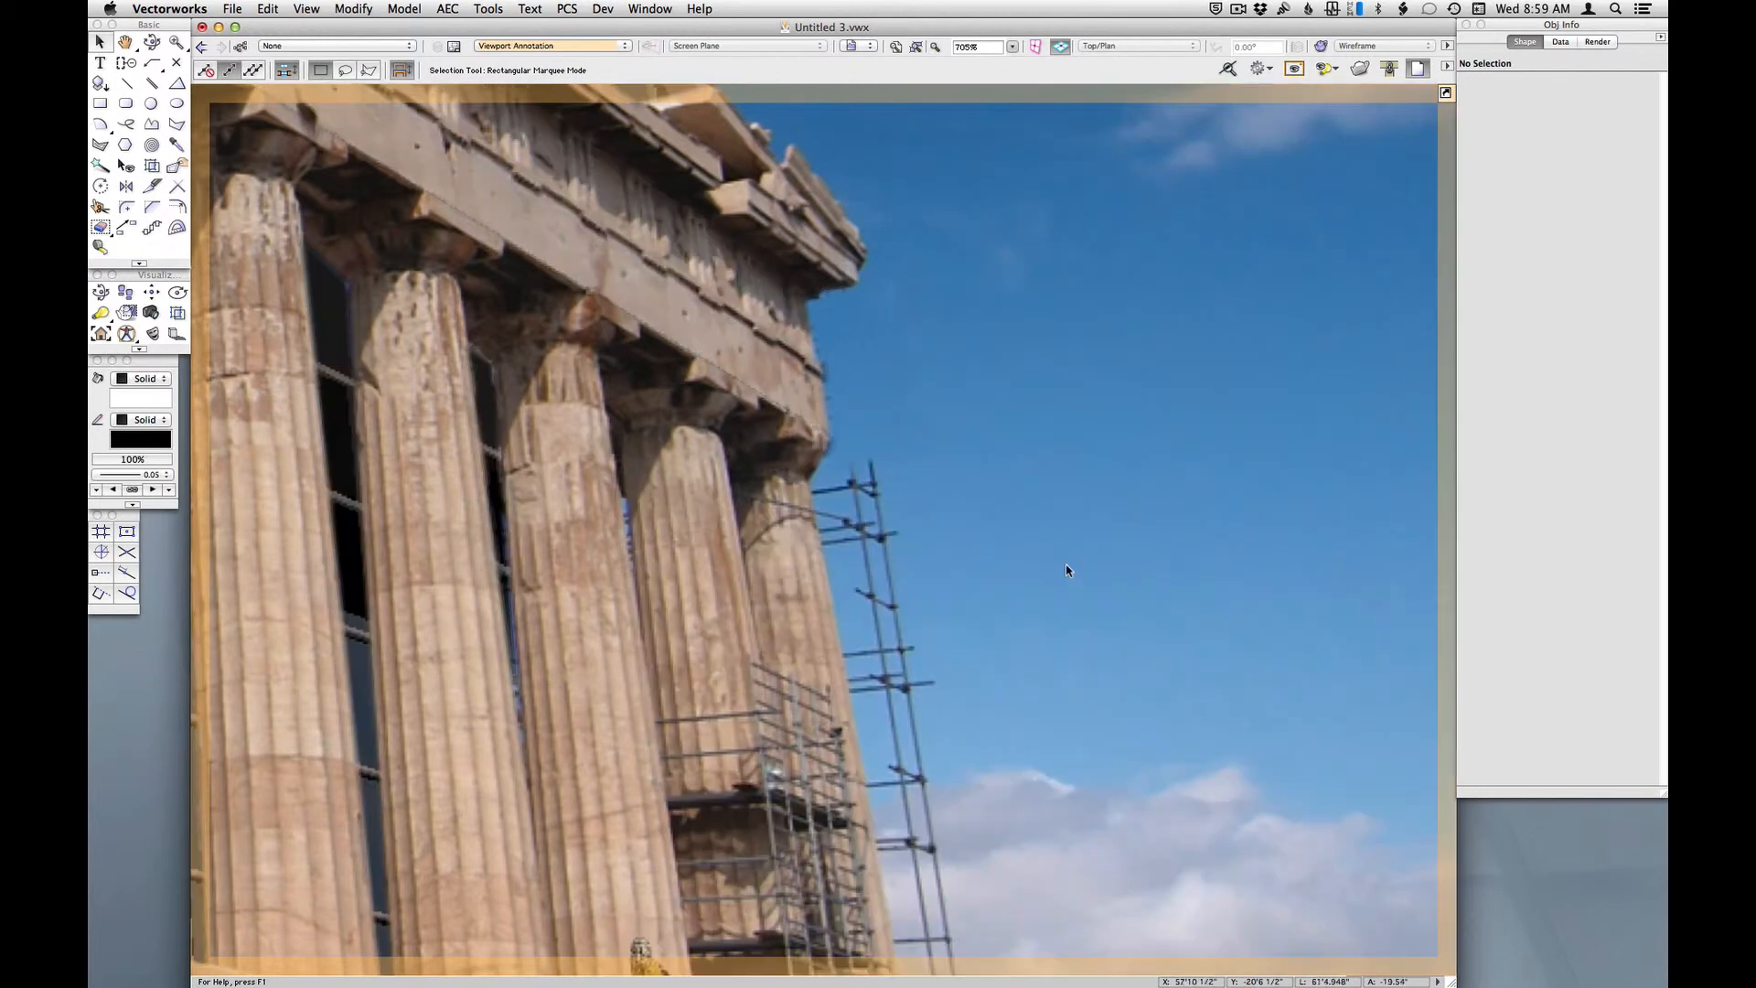
pyautogui.click(860, 380)
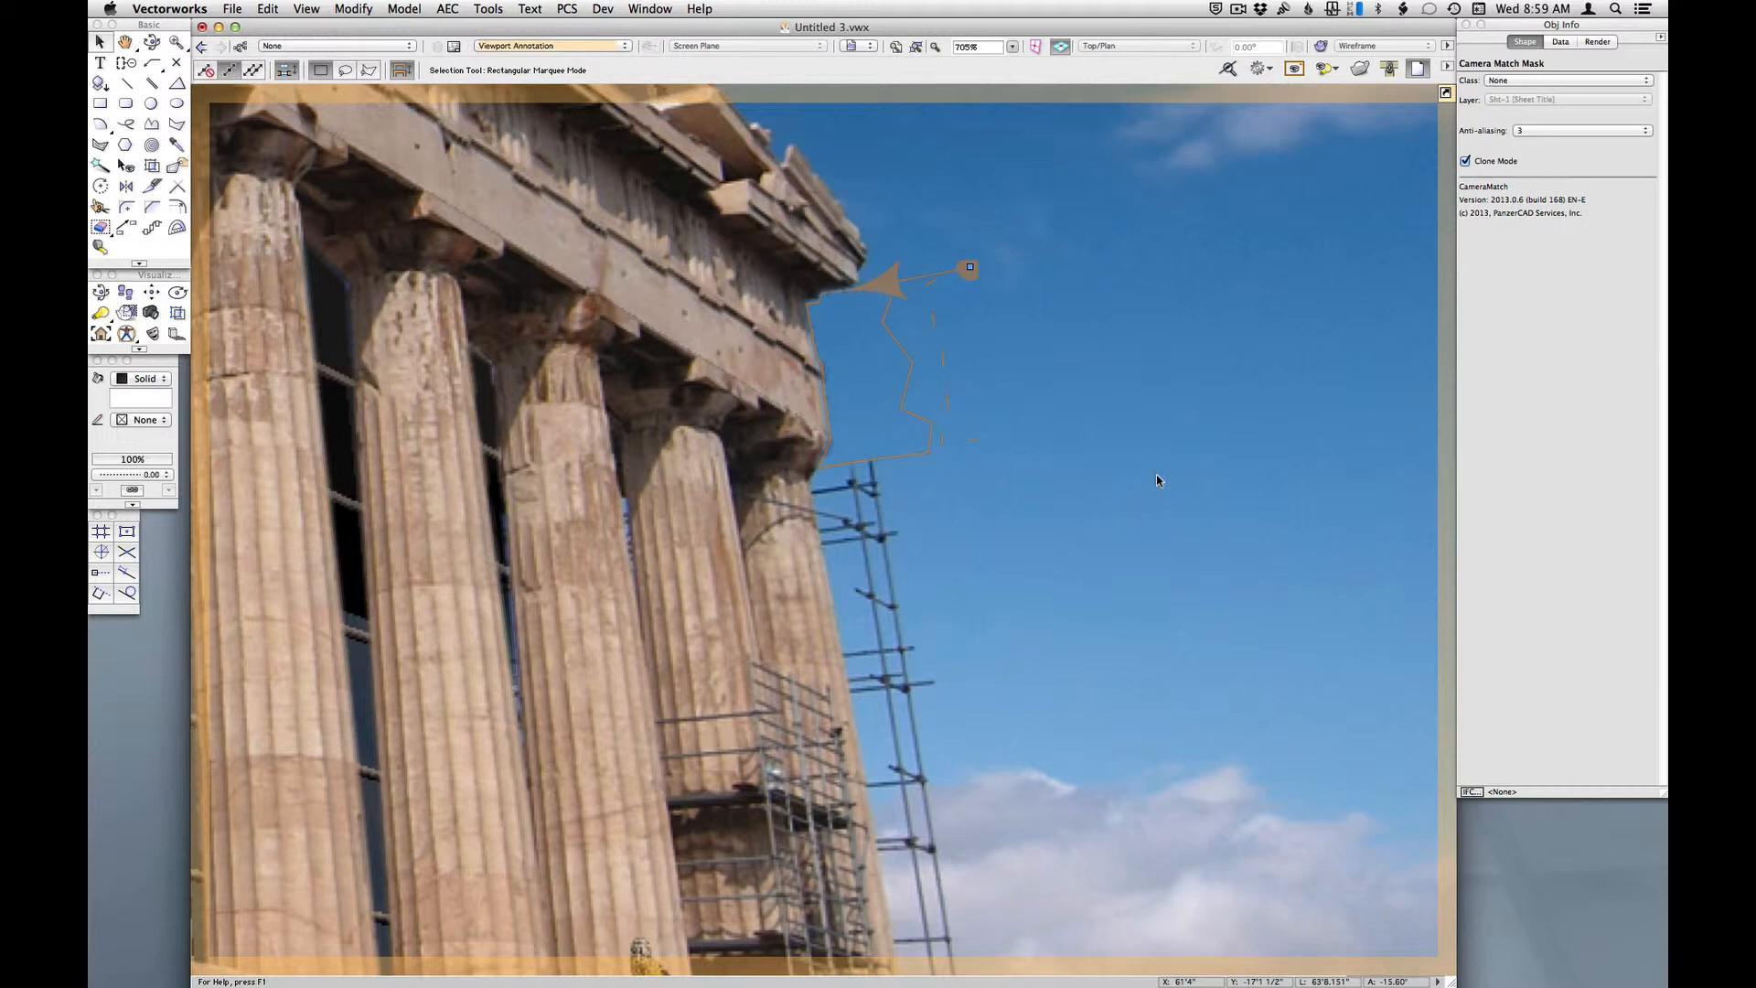
# - Draw a Camera Match mask along the last column's outer edge and loosely around the middle section of scaffolding in the sky, with Clone Mode on
pyautogui.click(1157, 476)
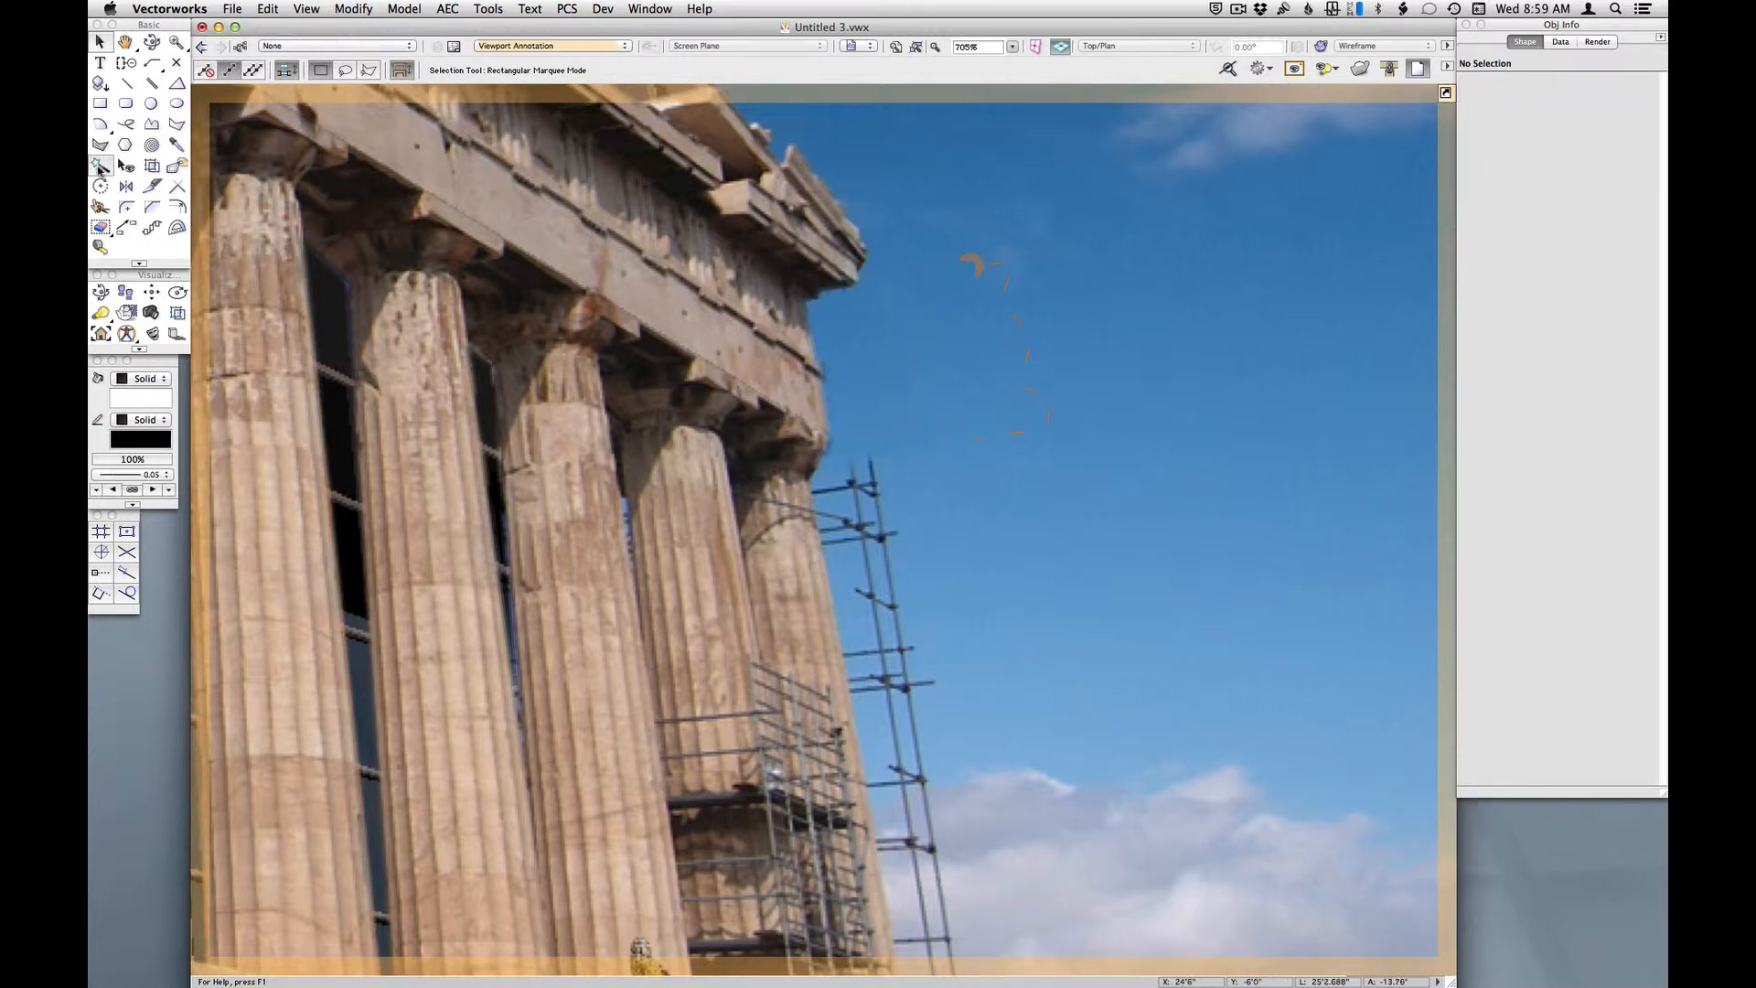
pyautogui.click(152, 333)
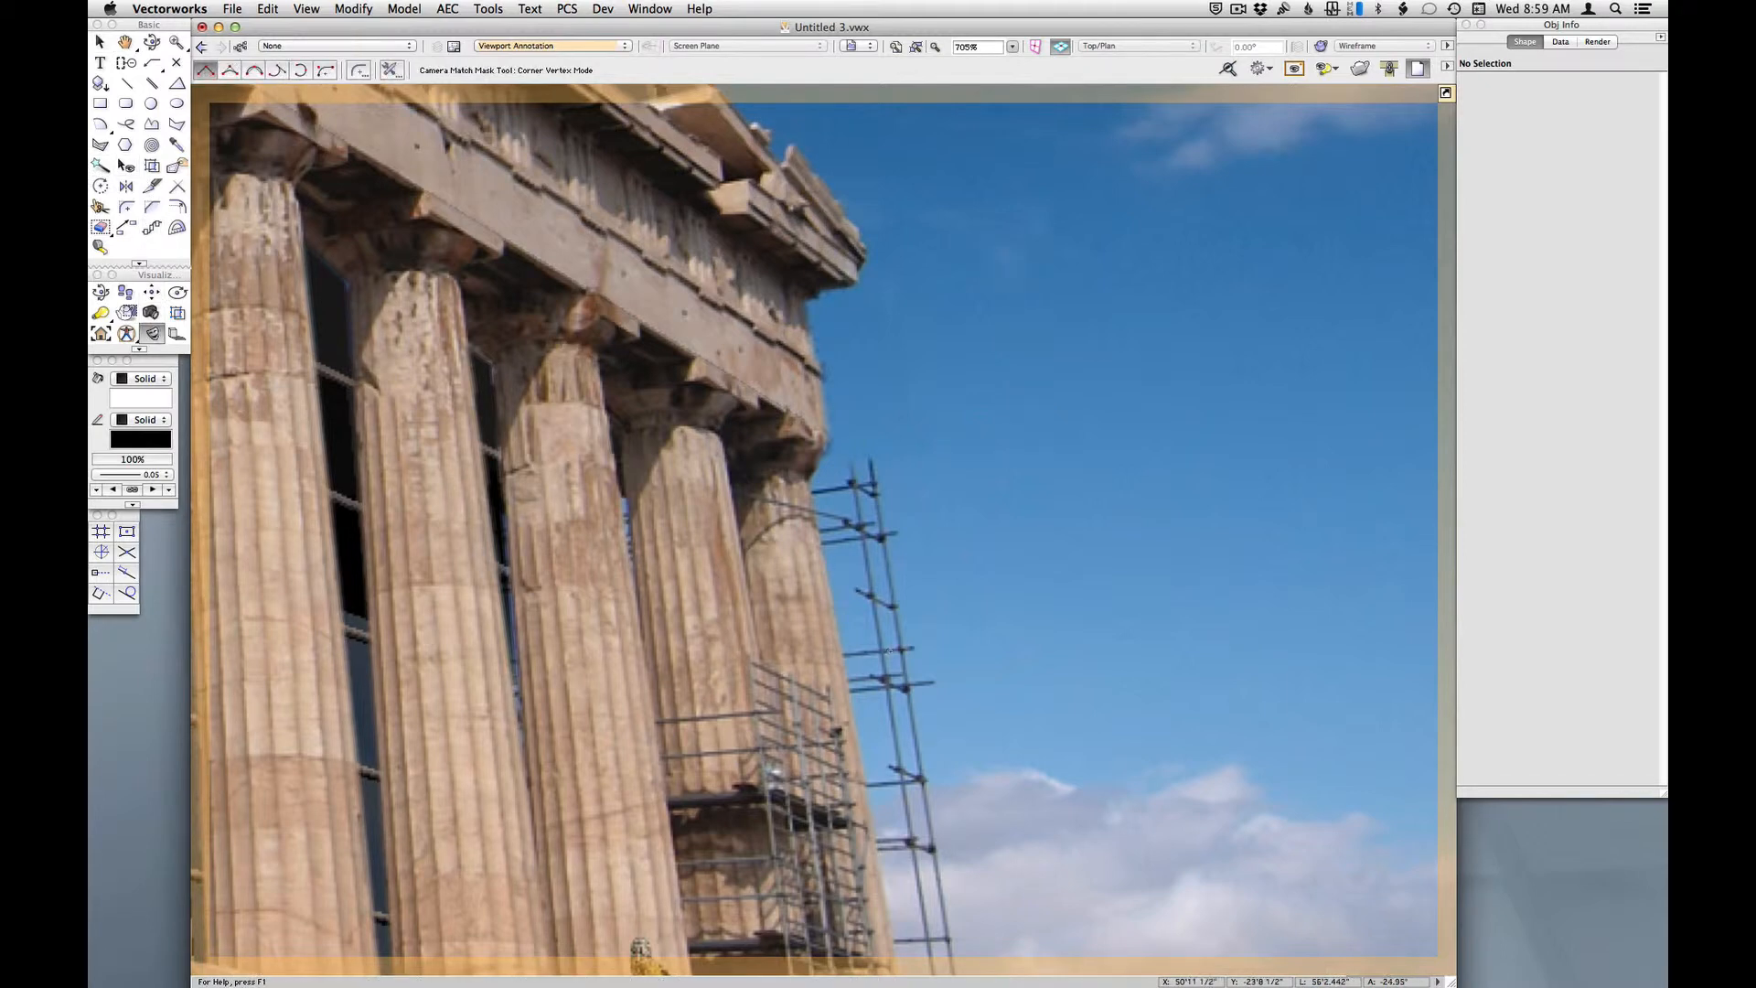
pyautogui.press('space')
pyautogui.moveTo(910, 688); pyautogui.dragTo(775, 345)
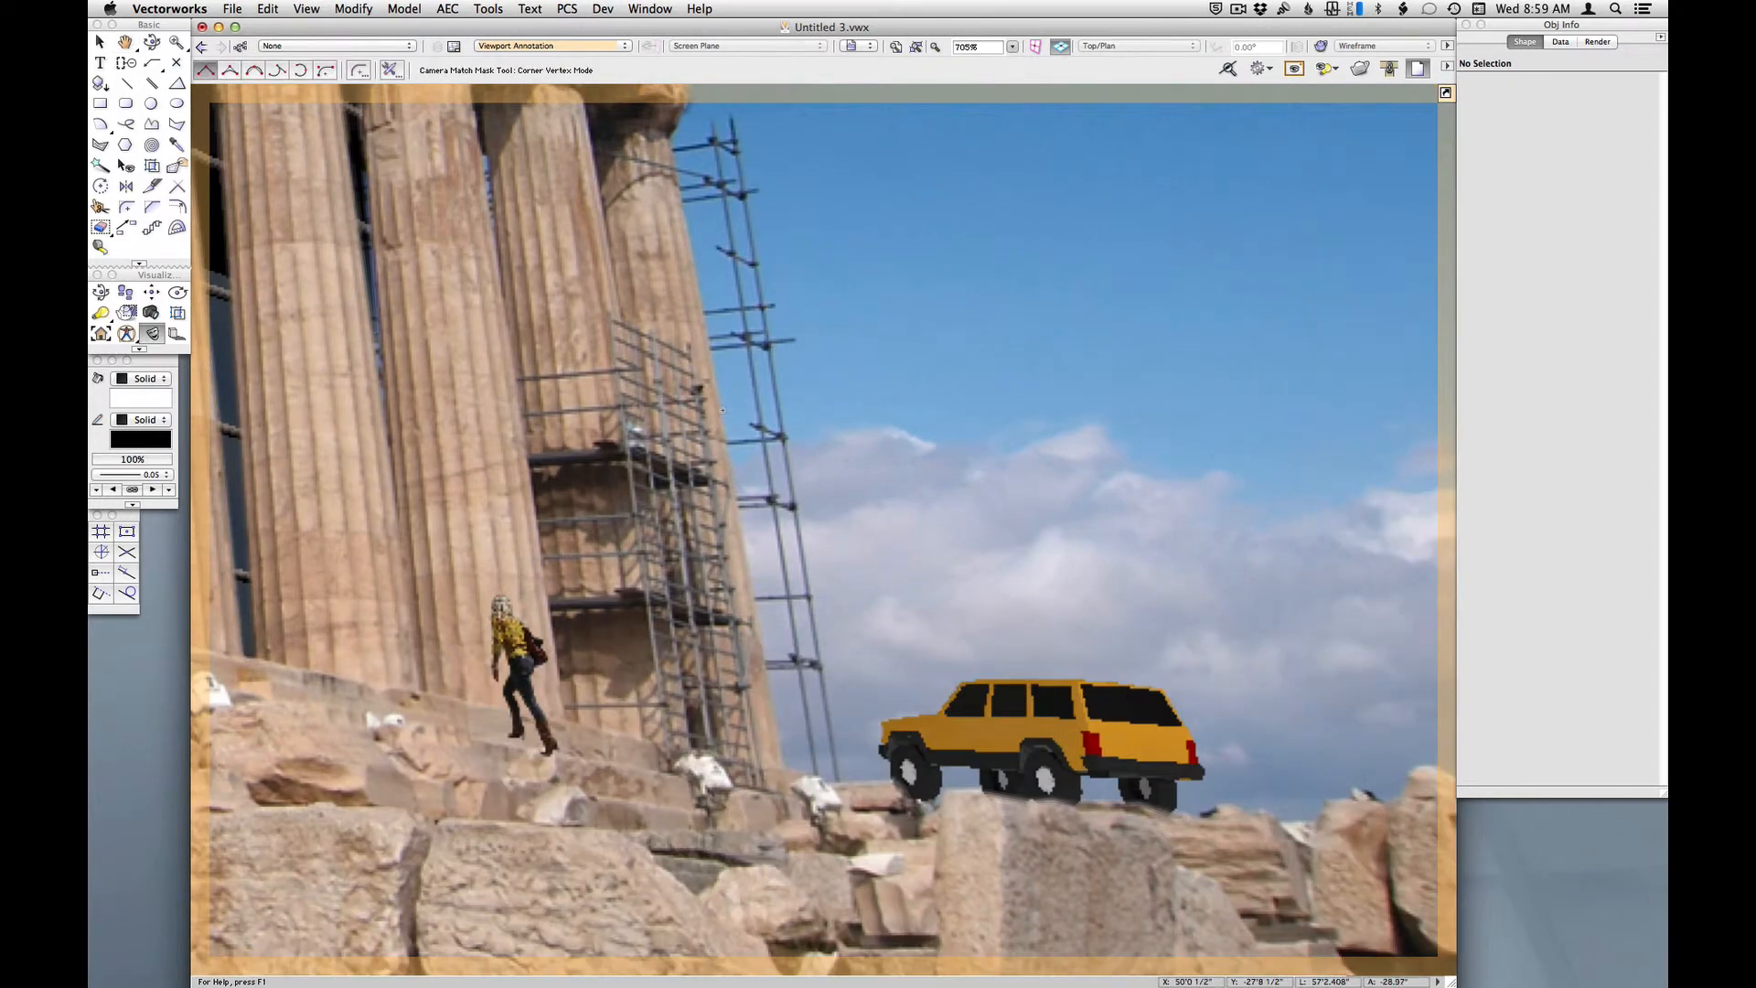
pyautogui.click(722, 411)
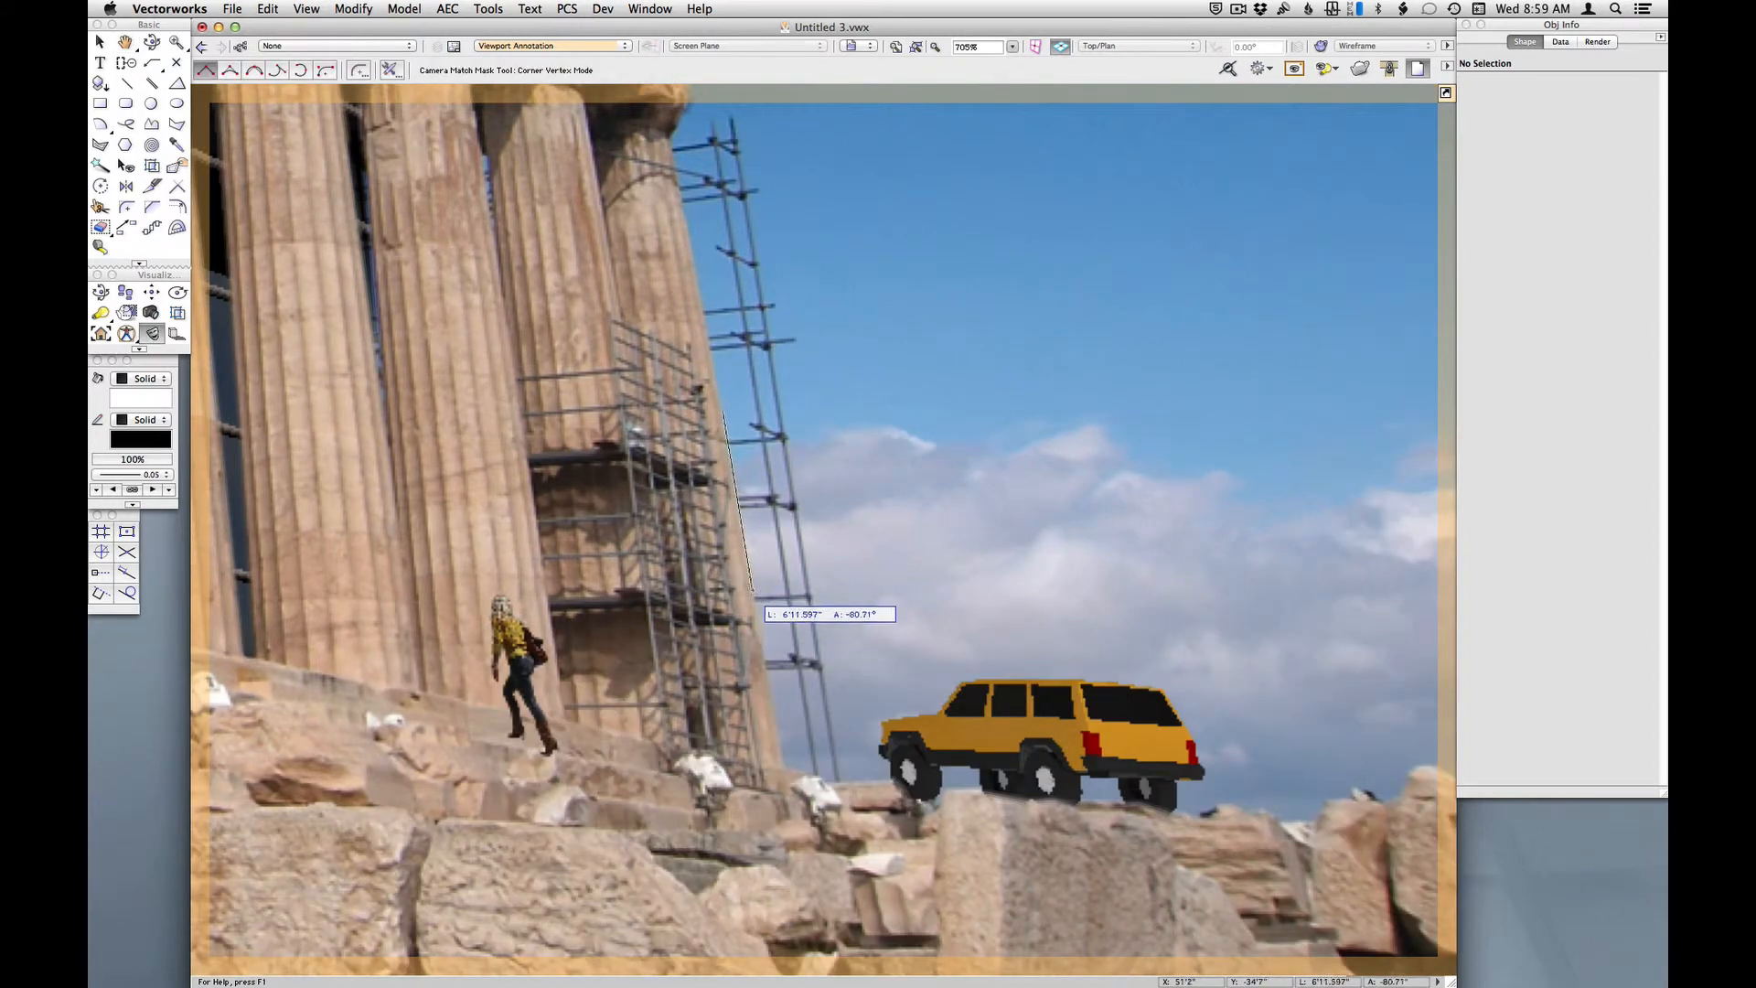
pyautogui.click(752, 591)
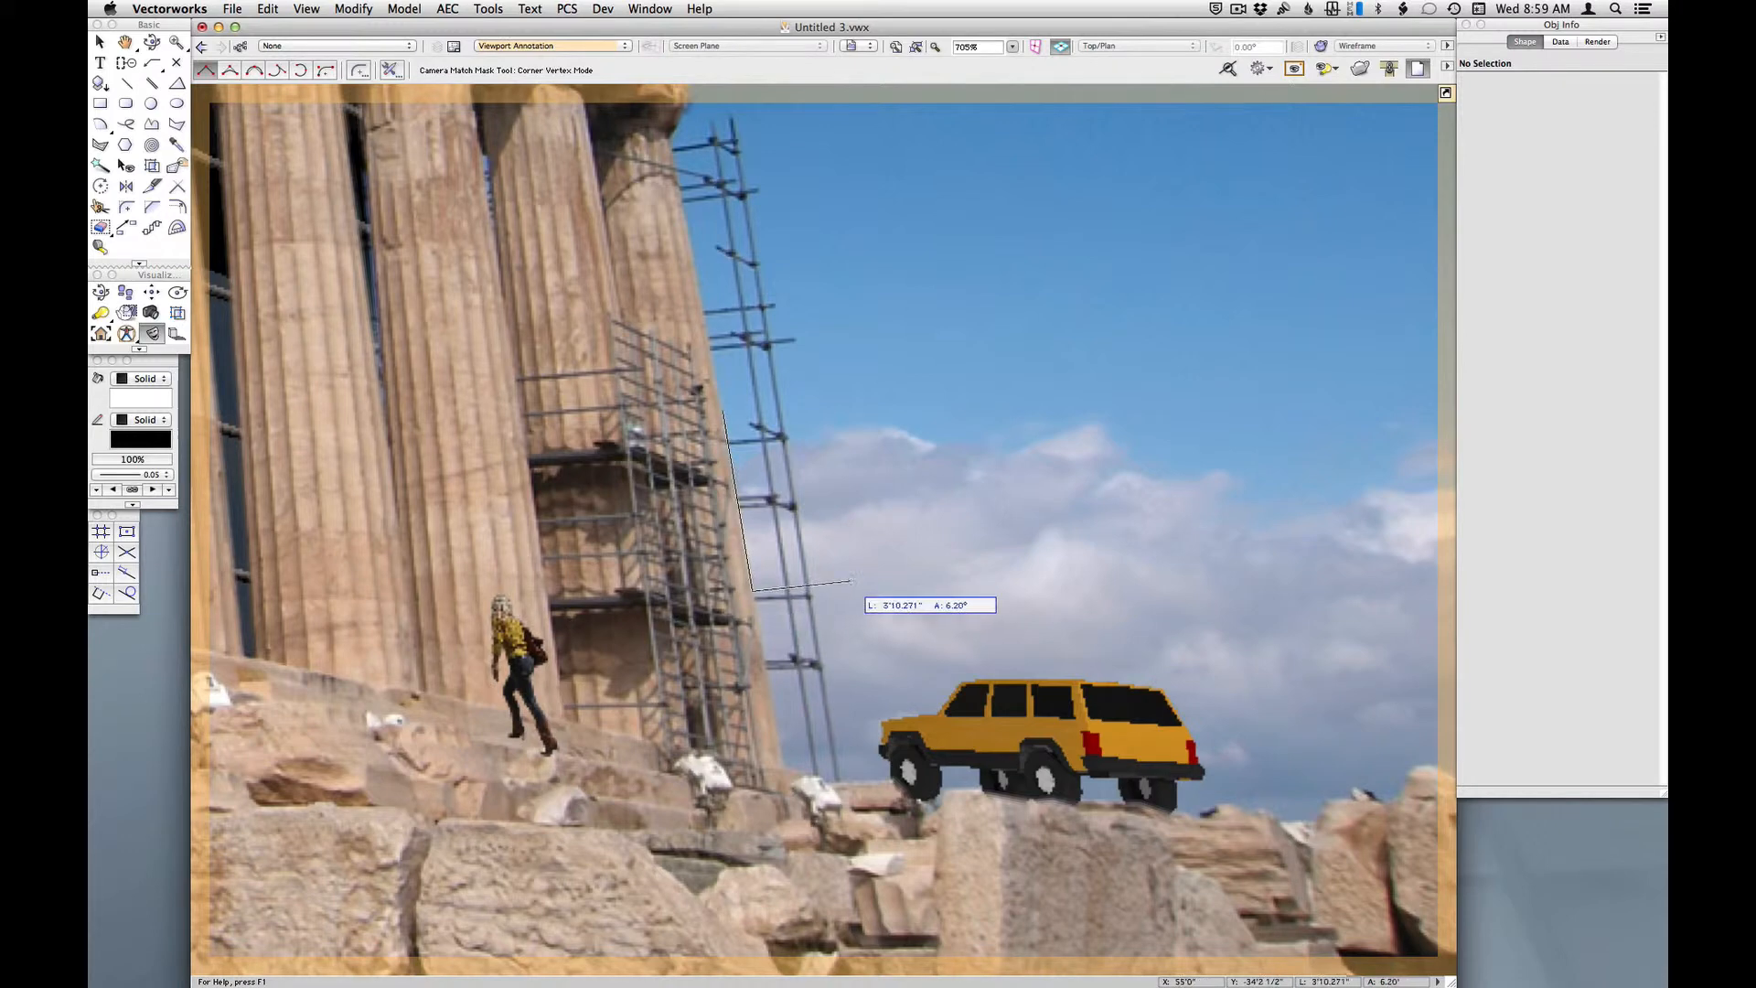
pyautogui.click(838, 583)
pyautogui.click(883, 546)
pyautogui.click(835, 491)
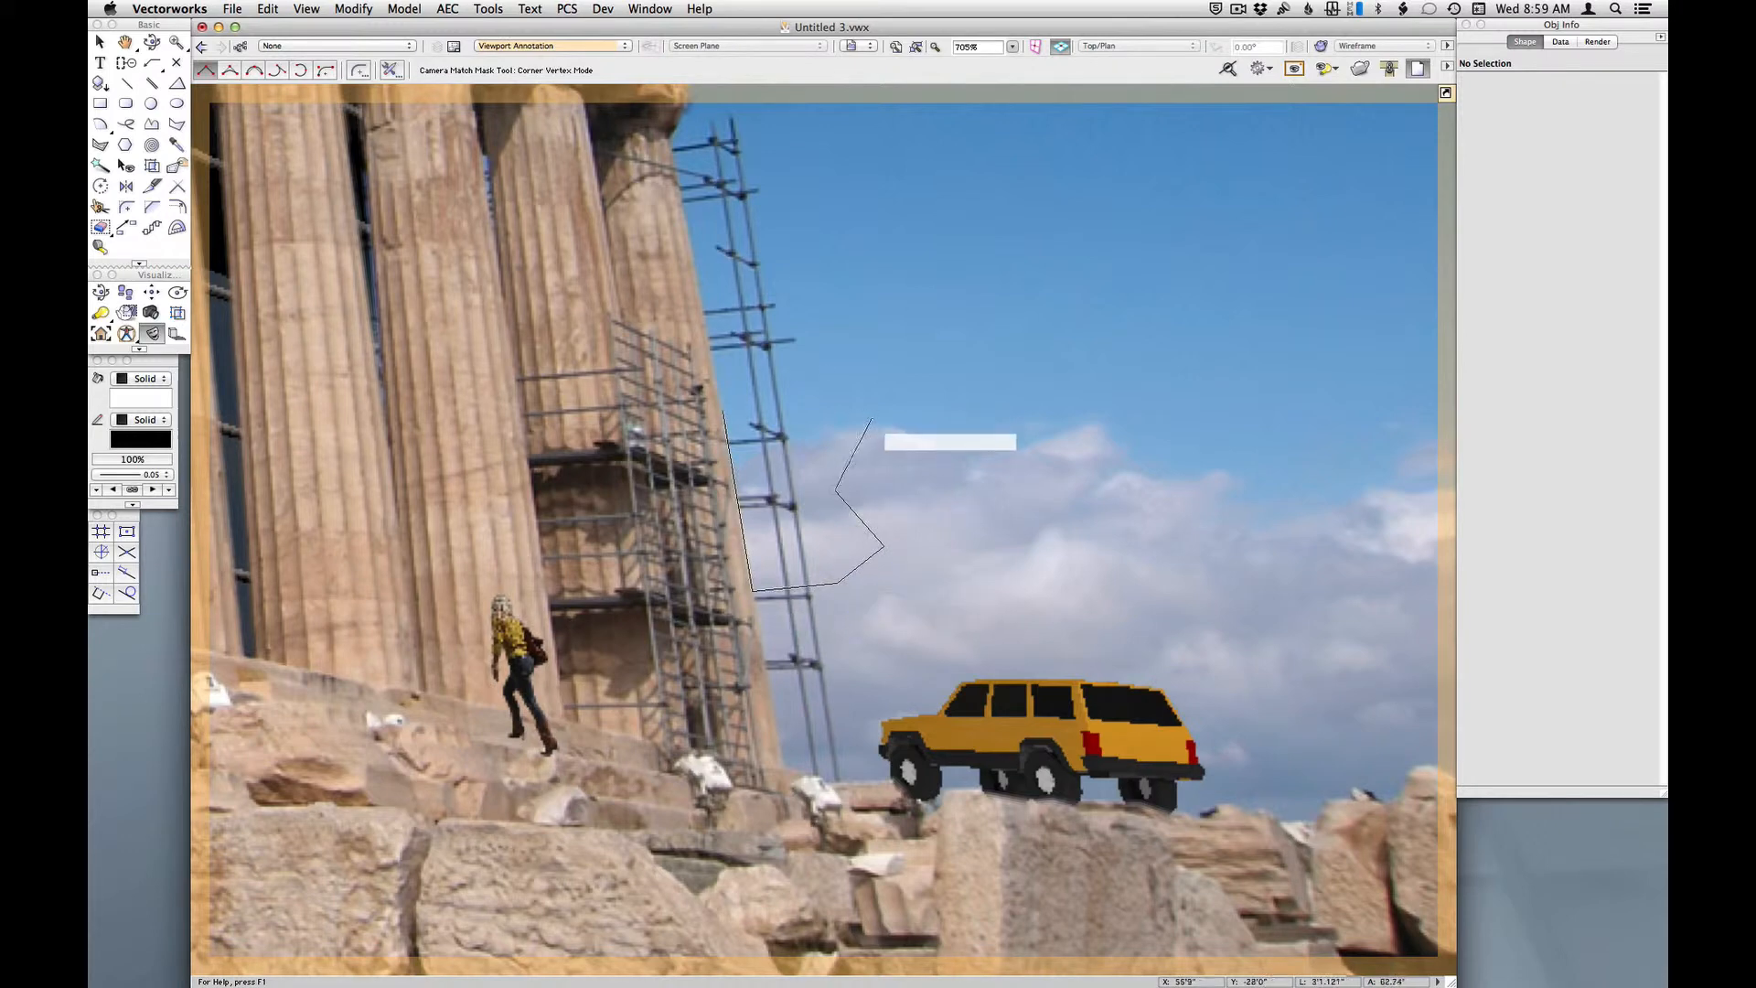
pyautogui.click(871, 418)
pyautogui.click(816, 390)
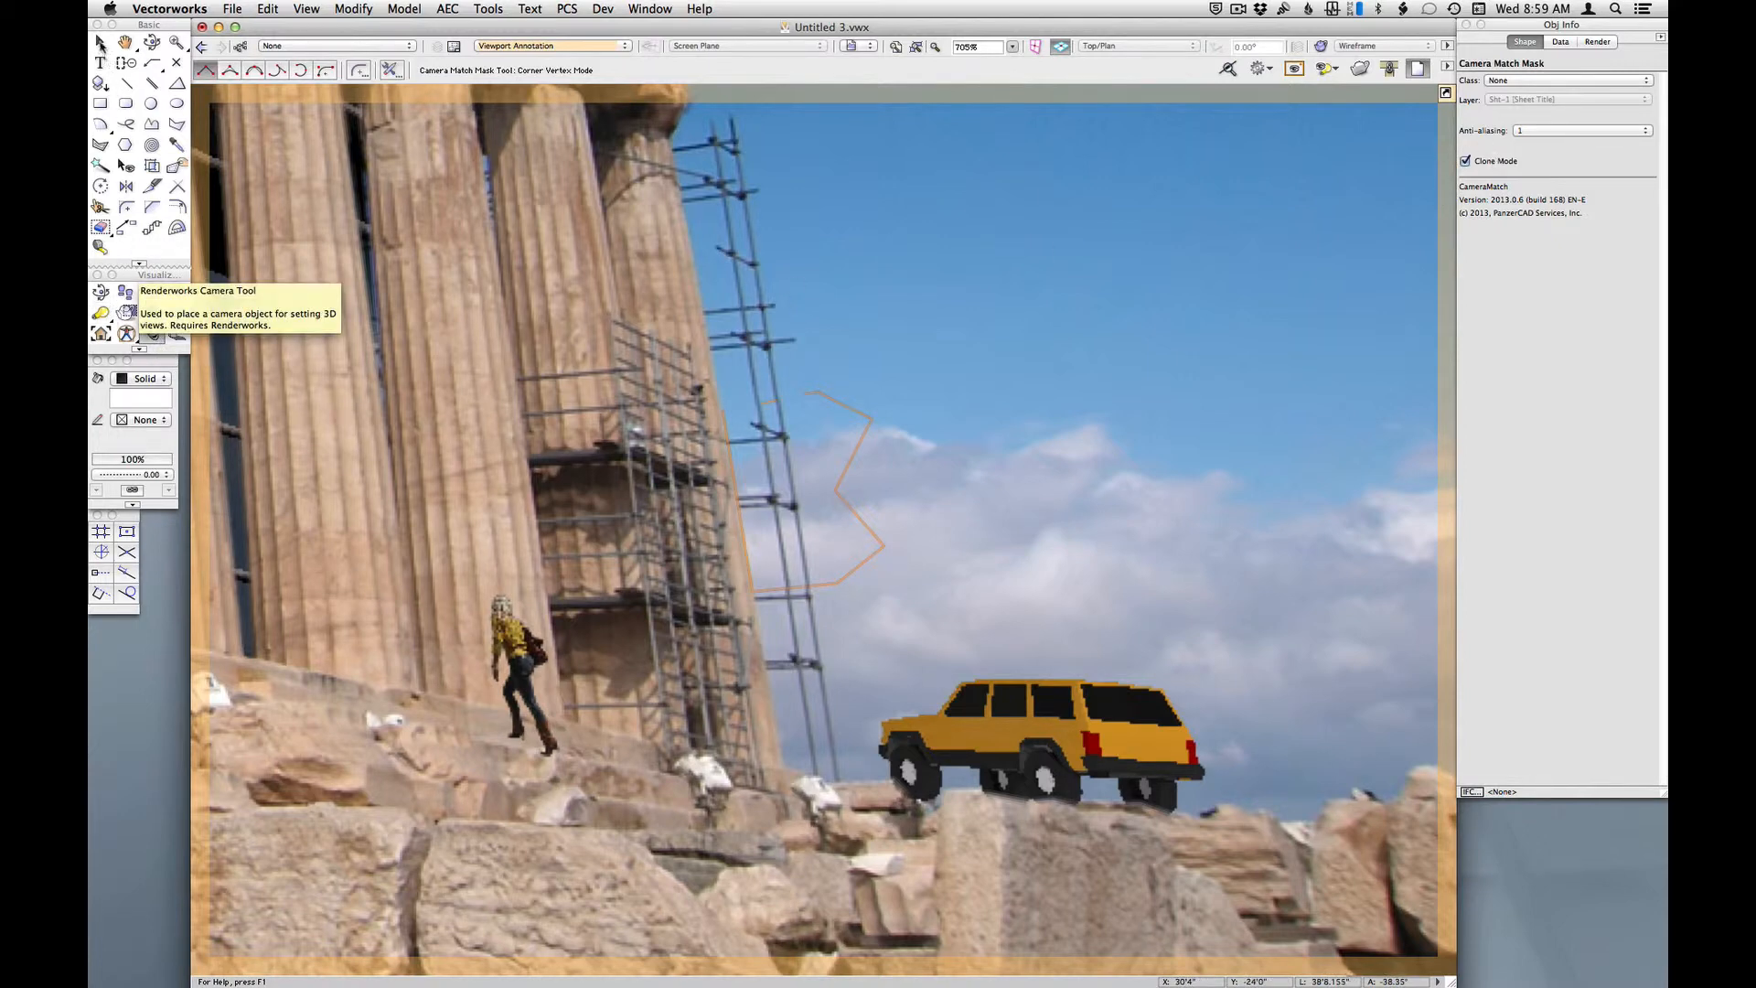
# - Place the mask's clone source over the clear sky and clouds beside it, and set its anti-aliasing to 4
pyautogui.click(101, 42)
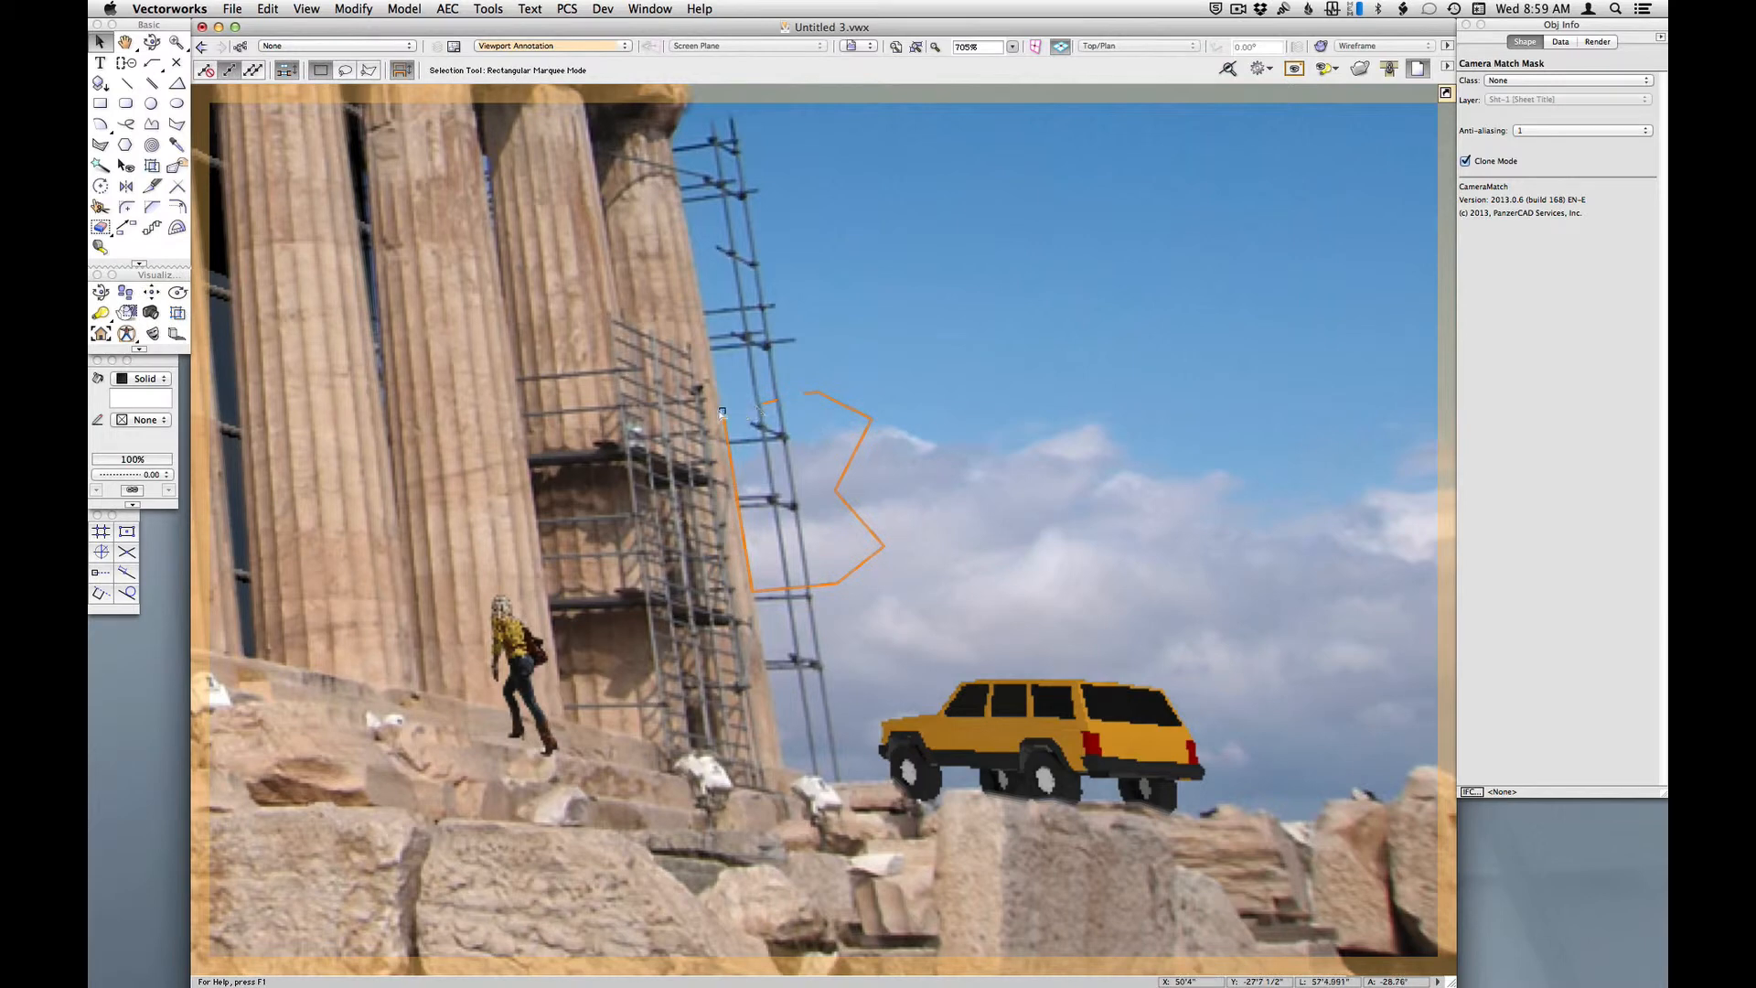
pyautogui.moveTo(721, 411); pyautogui.dragTo(906, 389)
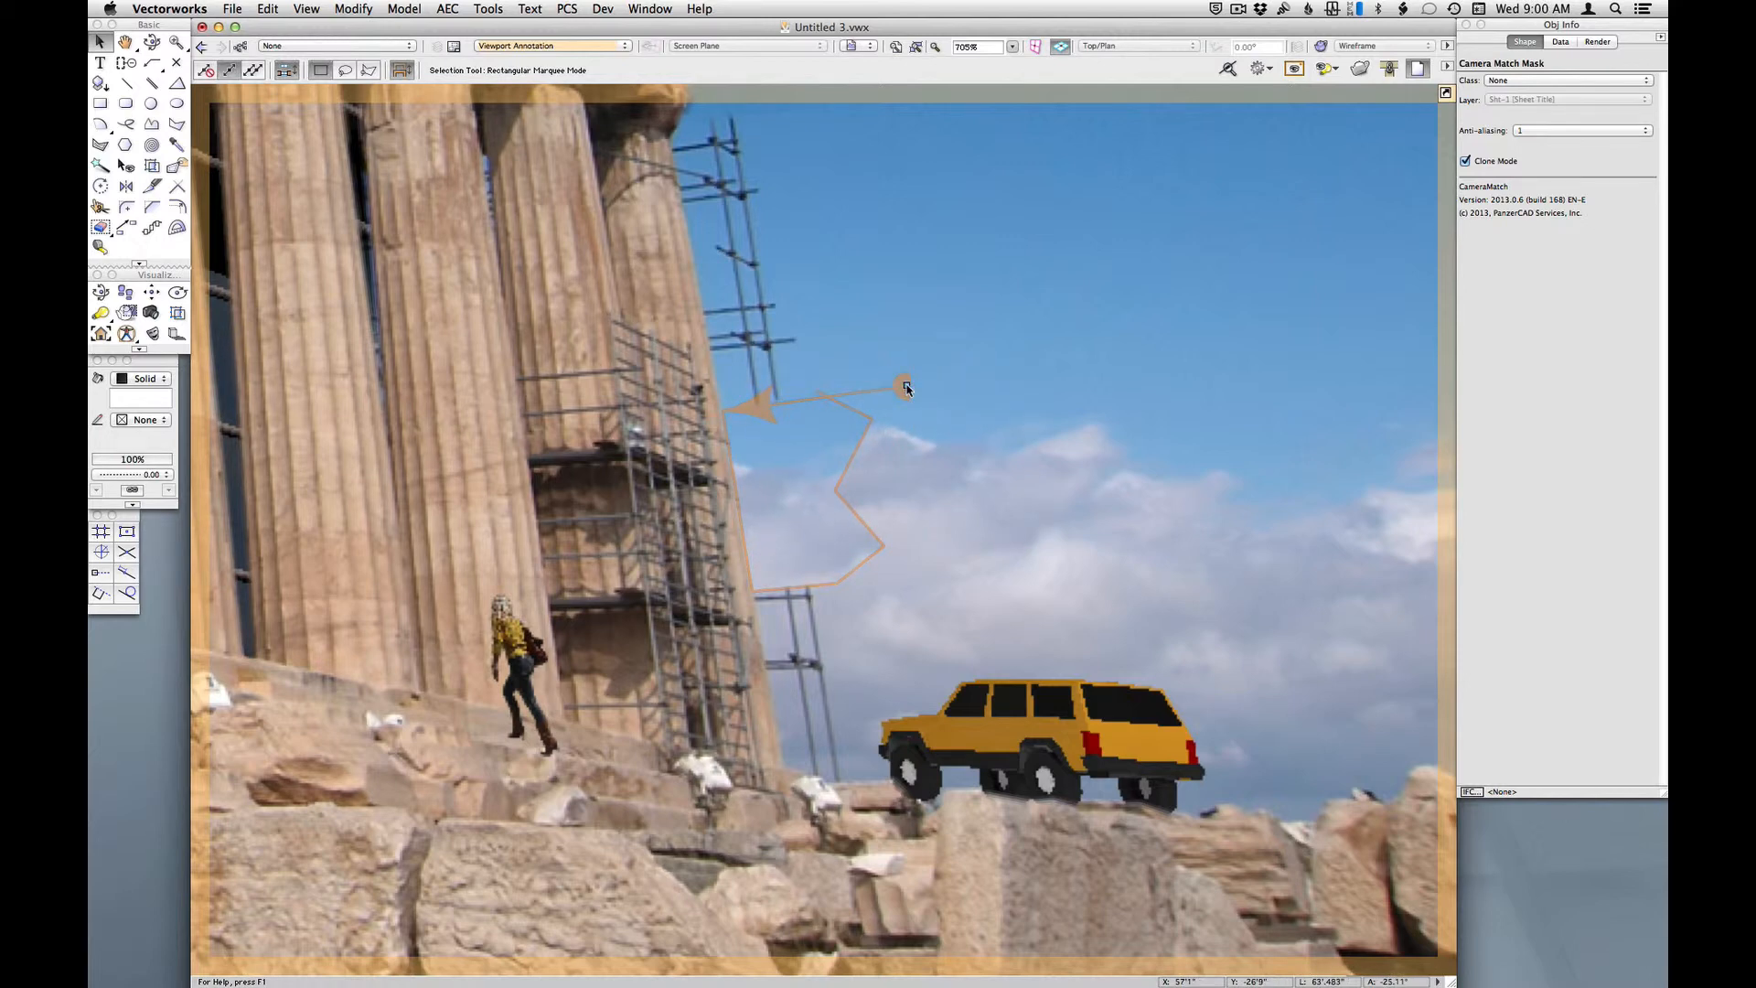
pyautogui.click(1542, 130)
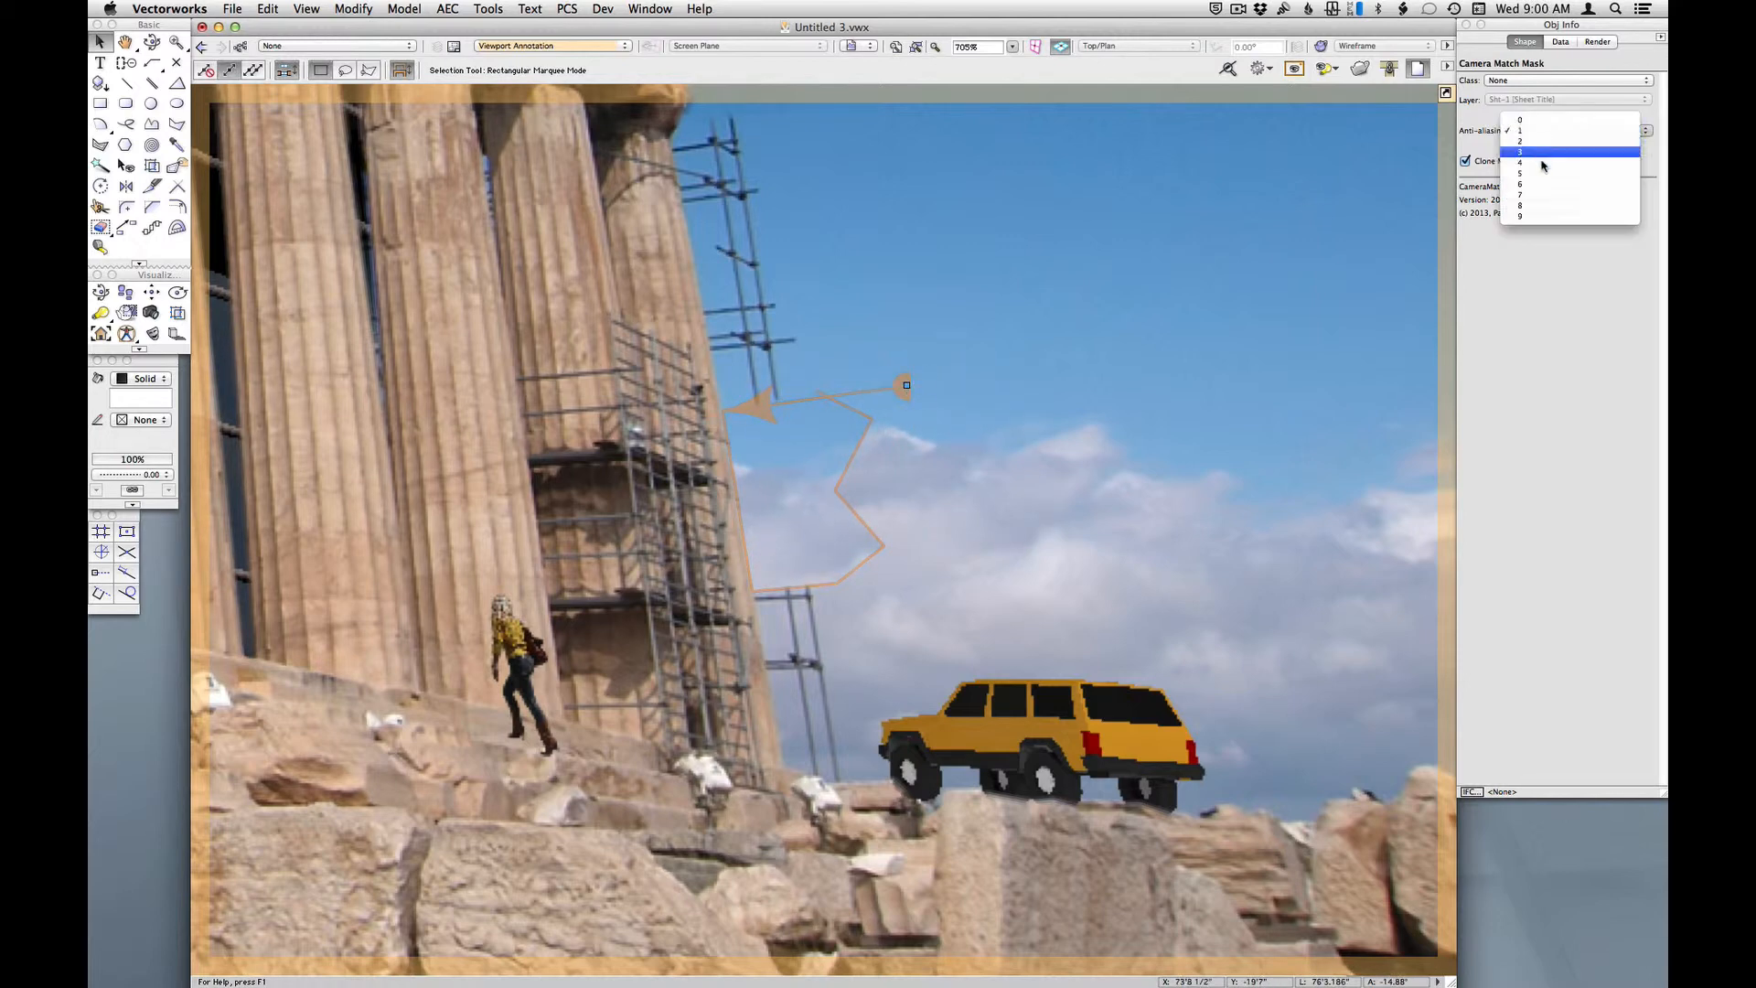
pyautogui.click(1546, 174)
pyautogui.click(1122, 296)
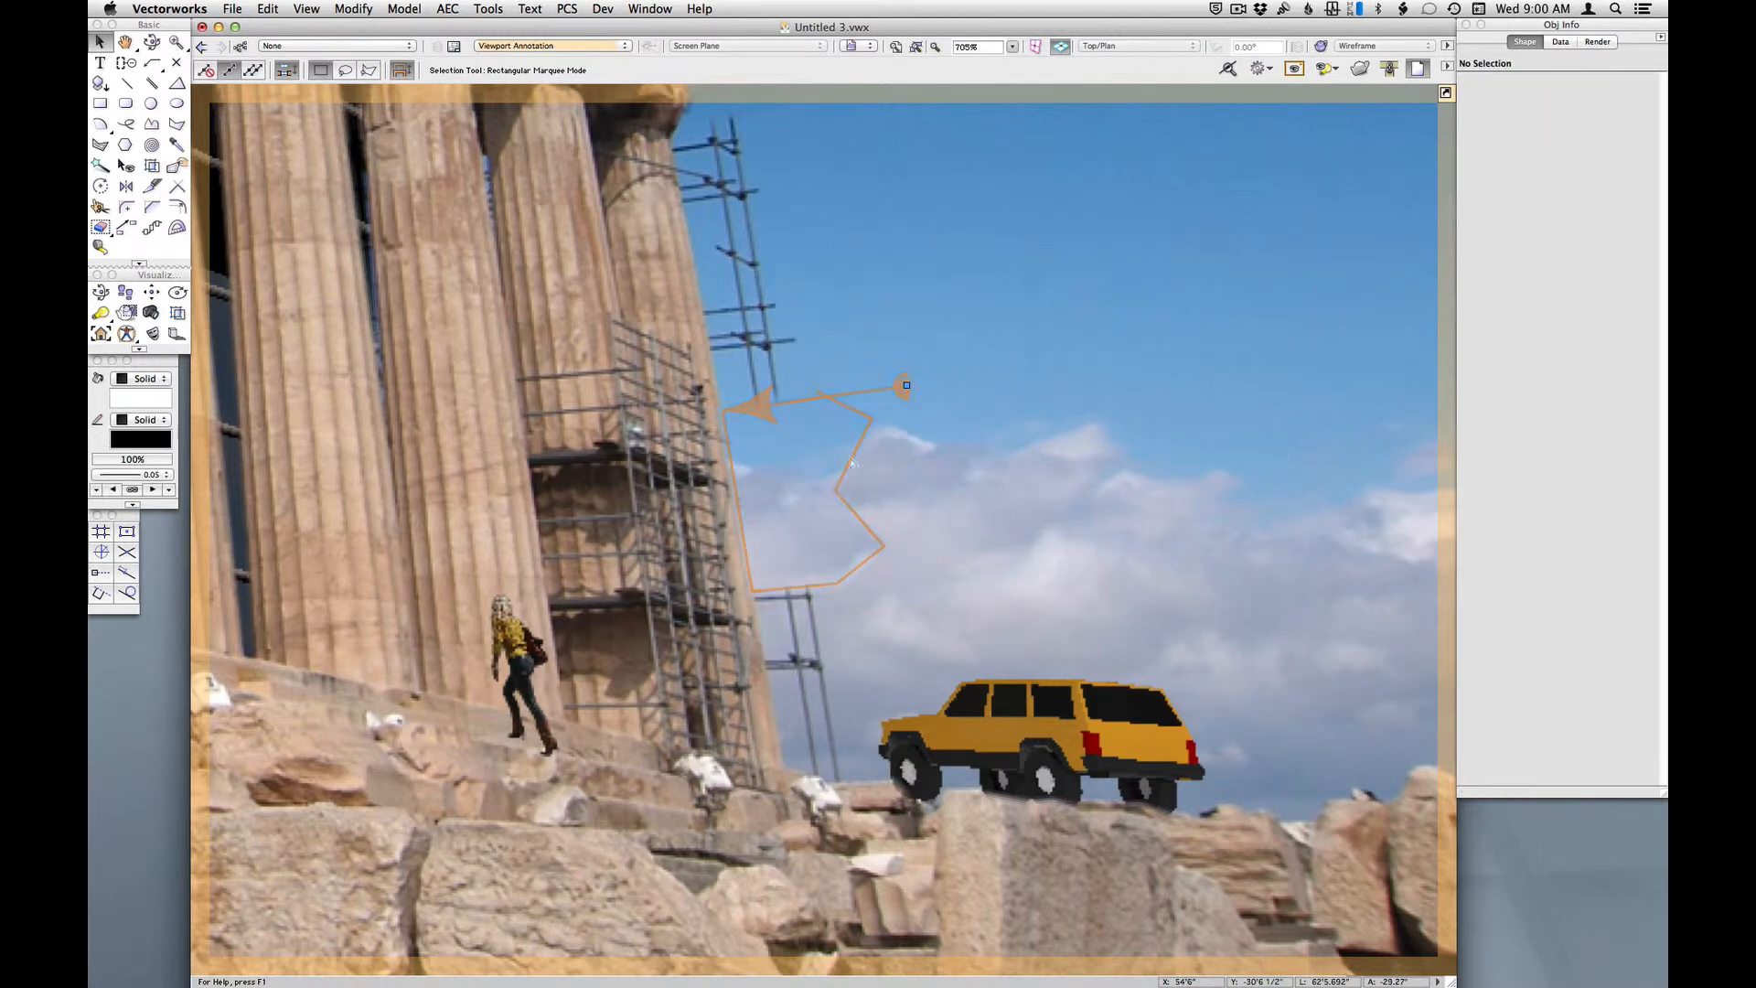
# - Nudge the mask's clone source slightly upward and check how the cloned clouds blend beside the last column
pyautogui.click(906, 385)
pyautogui.moveTo(907, 385); pyautogui.dragTo(906, 380)
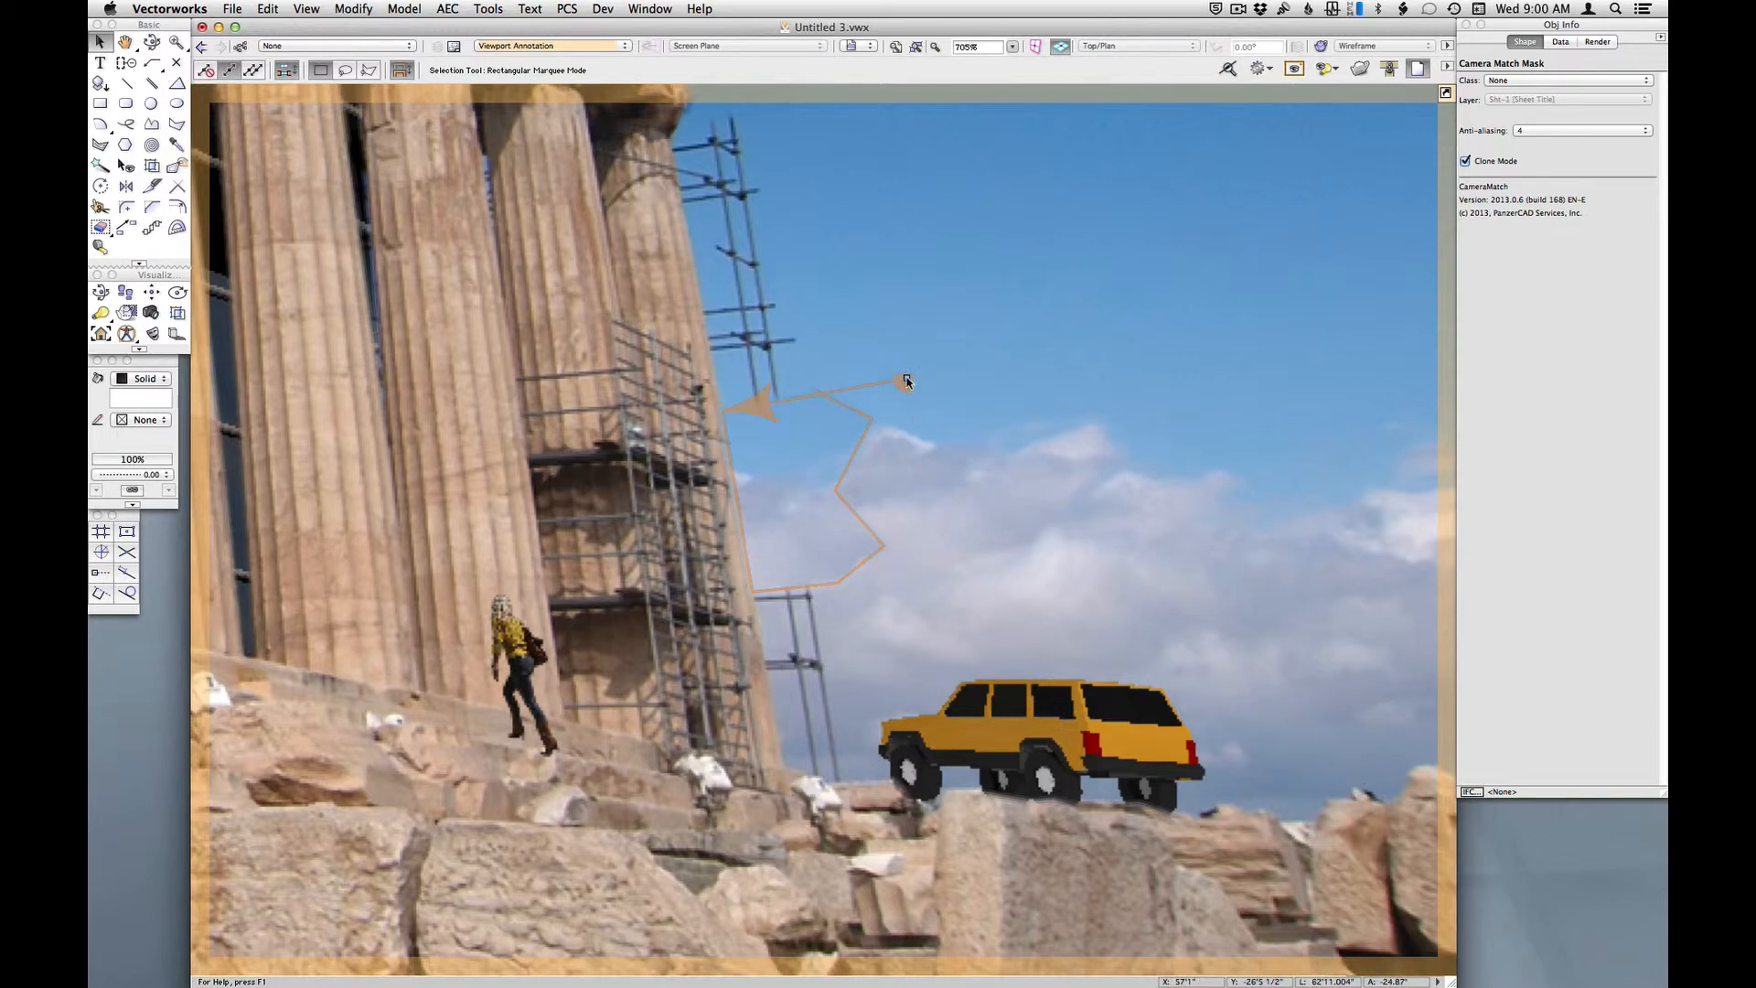
pyautogui.click(1007, 290)
pyautogui.scroll(-2, 829, 303)
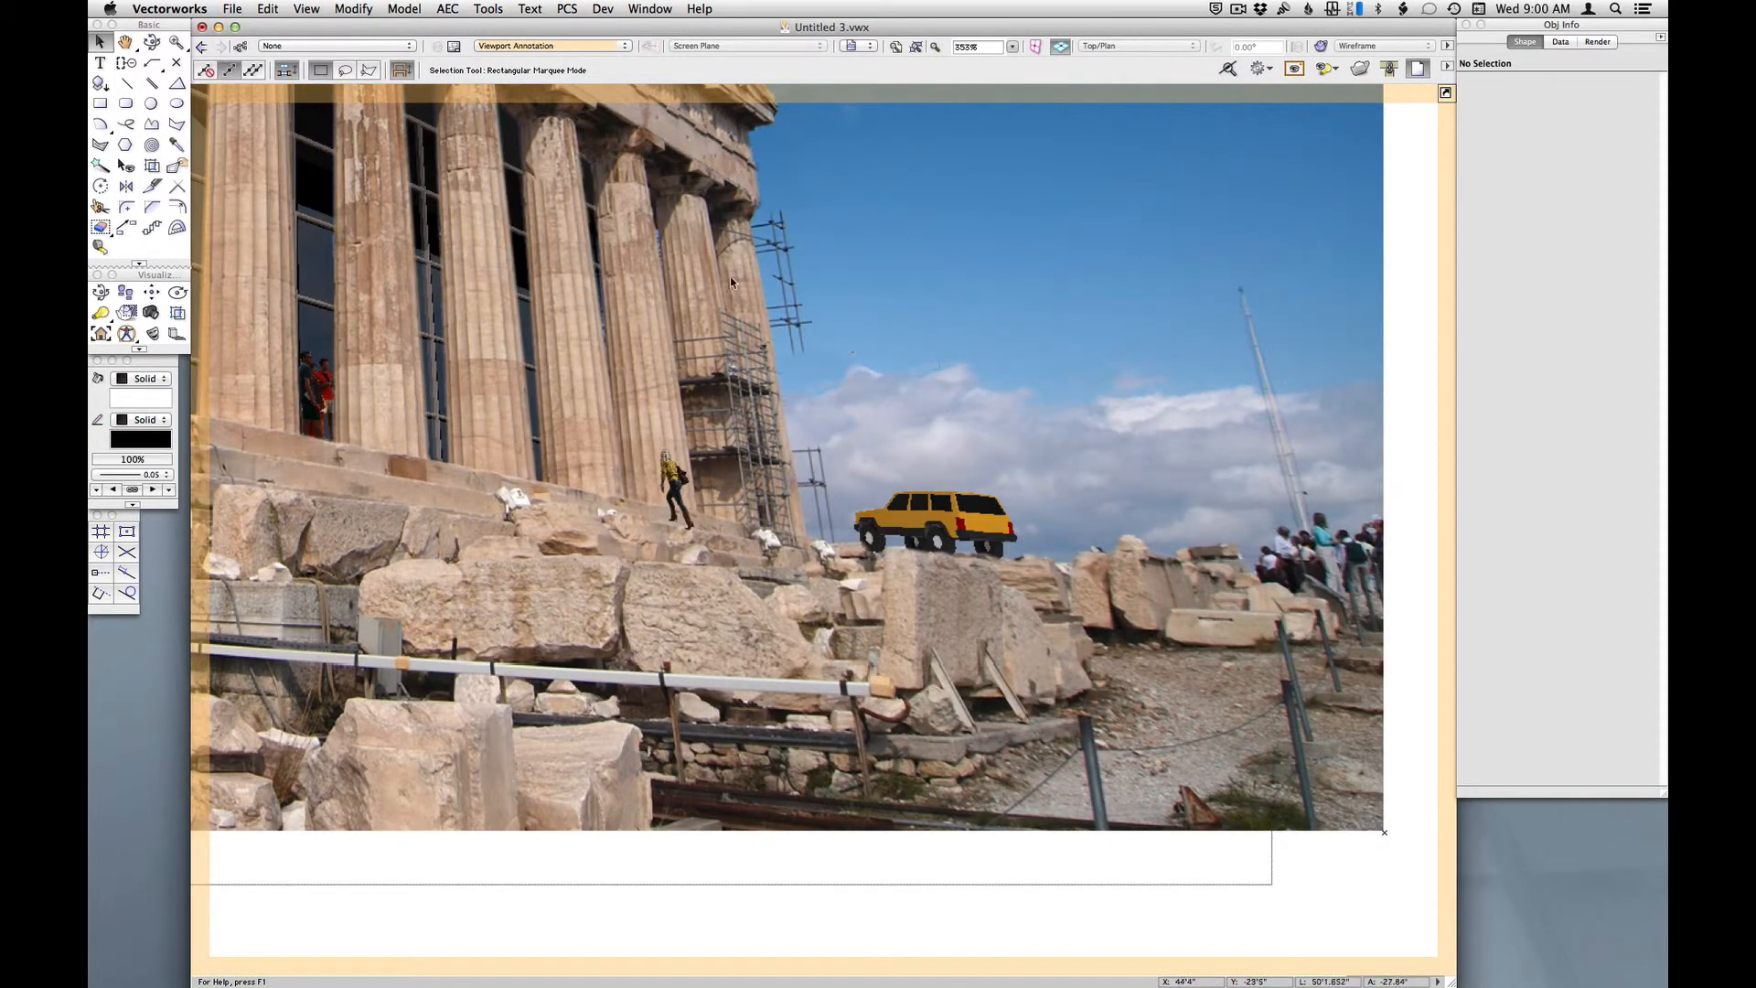
pyautogui.scroll(2, 730, 282)
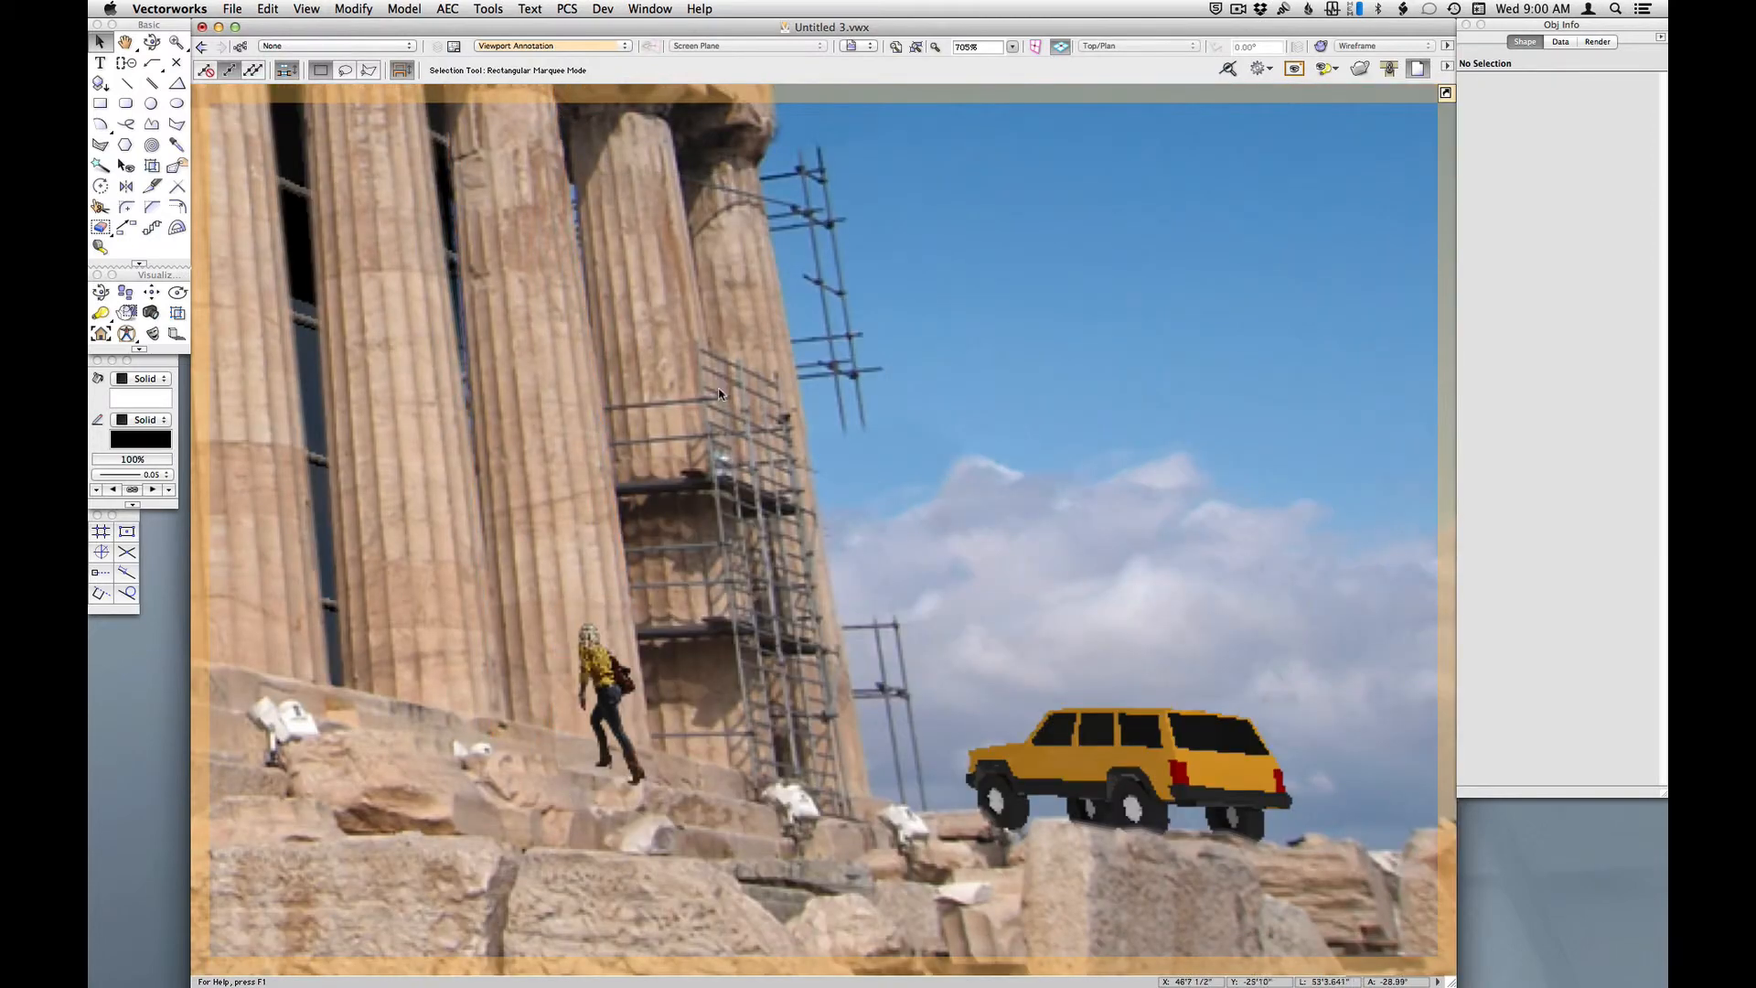
# - Draw a Camera Match mask around the scaffolding crossing the second-to-last column, from above the top rail down to just below the dark platform
pyautogui.click(152, 333)
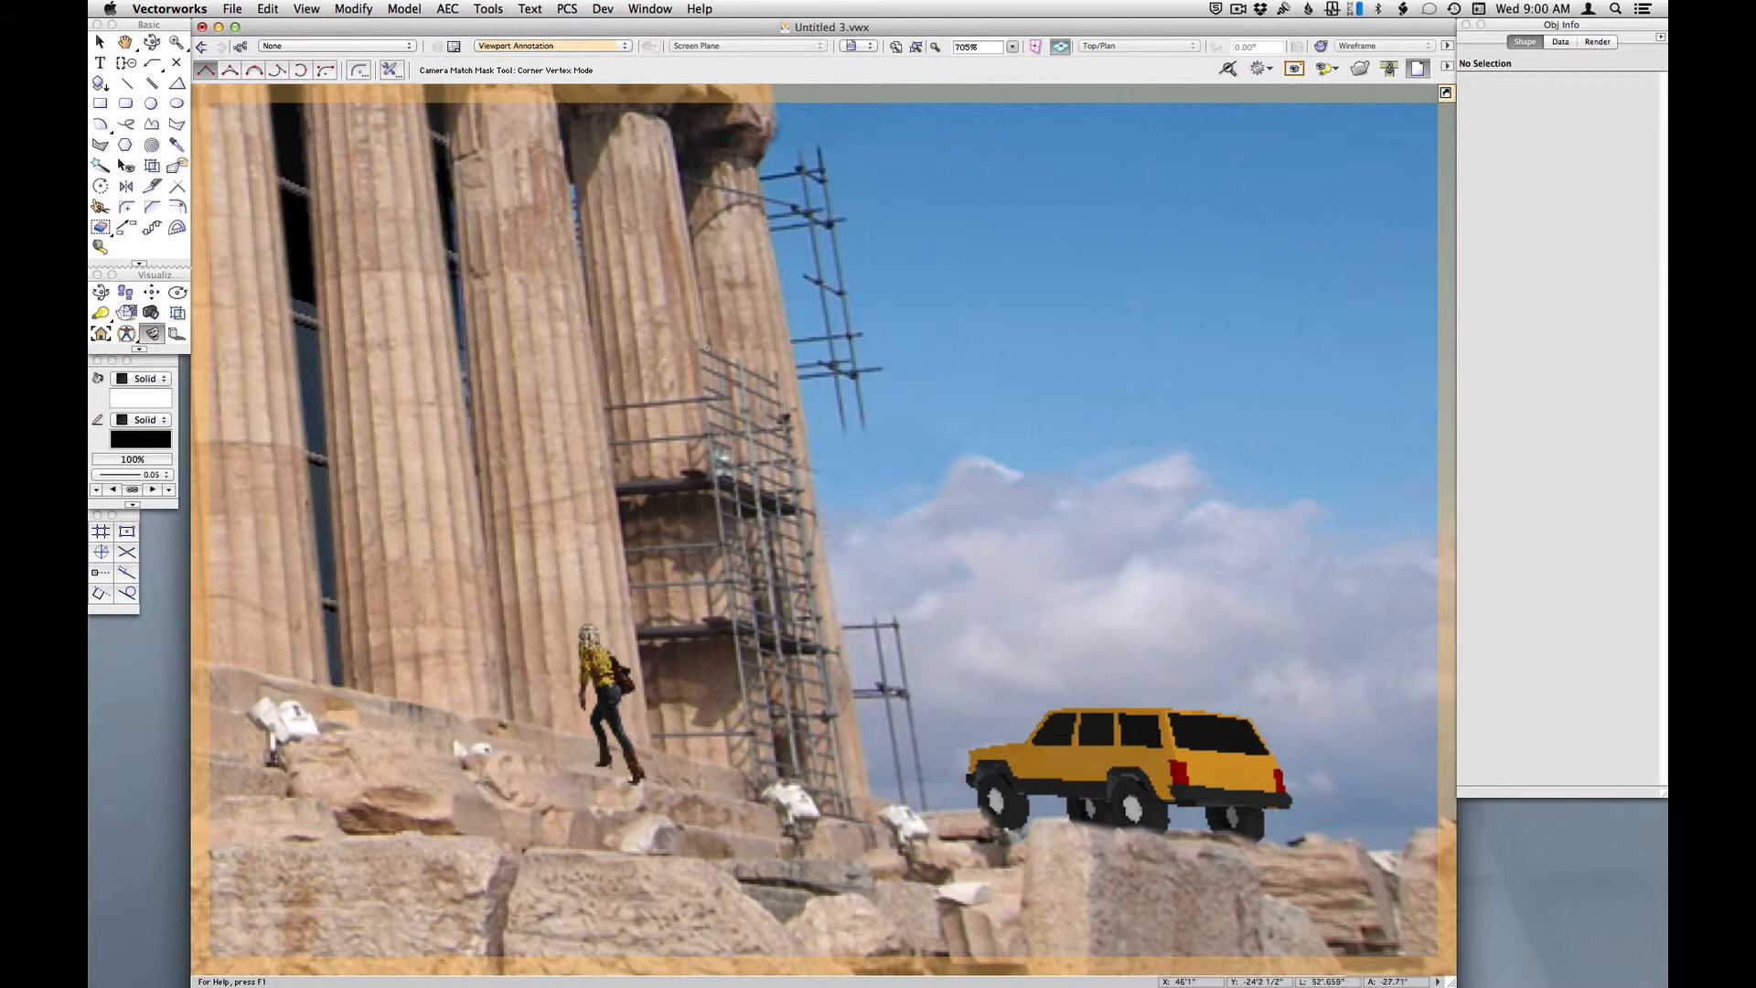
pyautogui.click(705, 346)
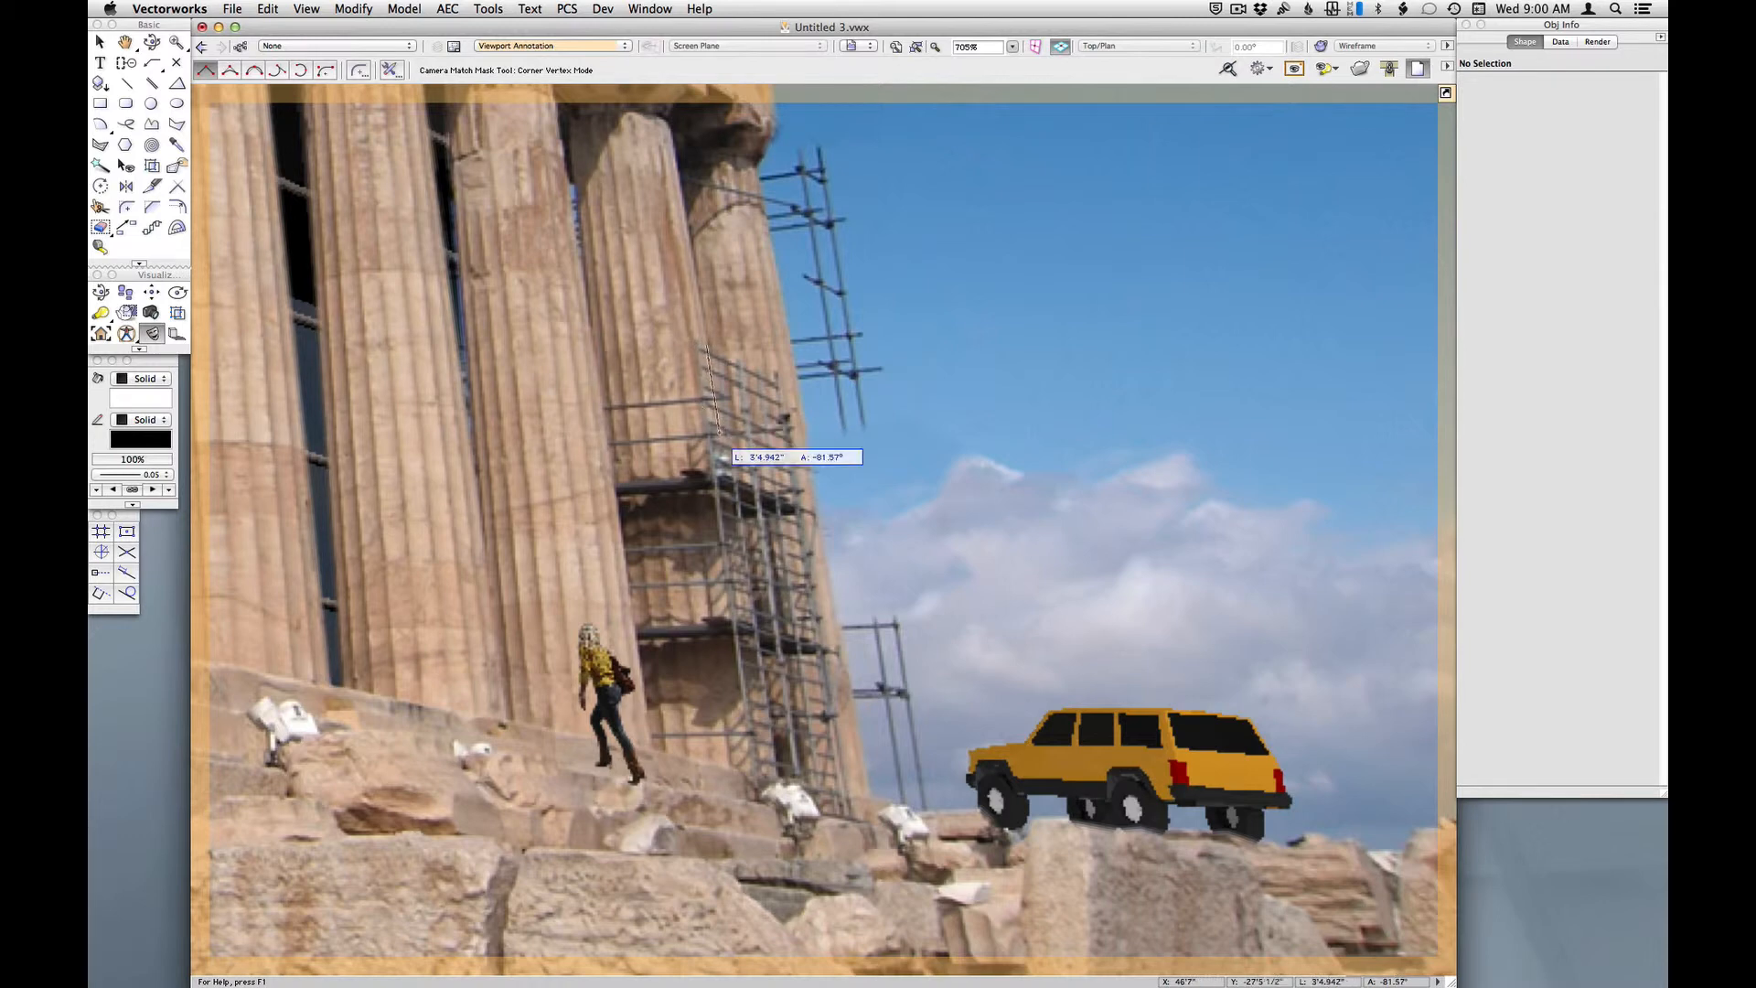
pyautogui.click(732, 498)
pyautogui.click(619, 506)
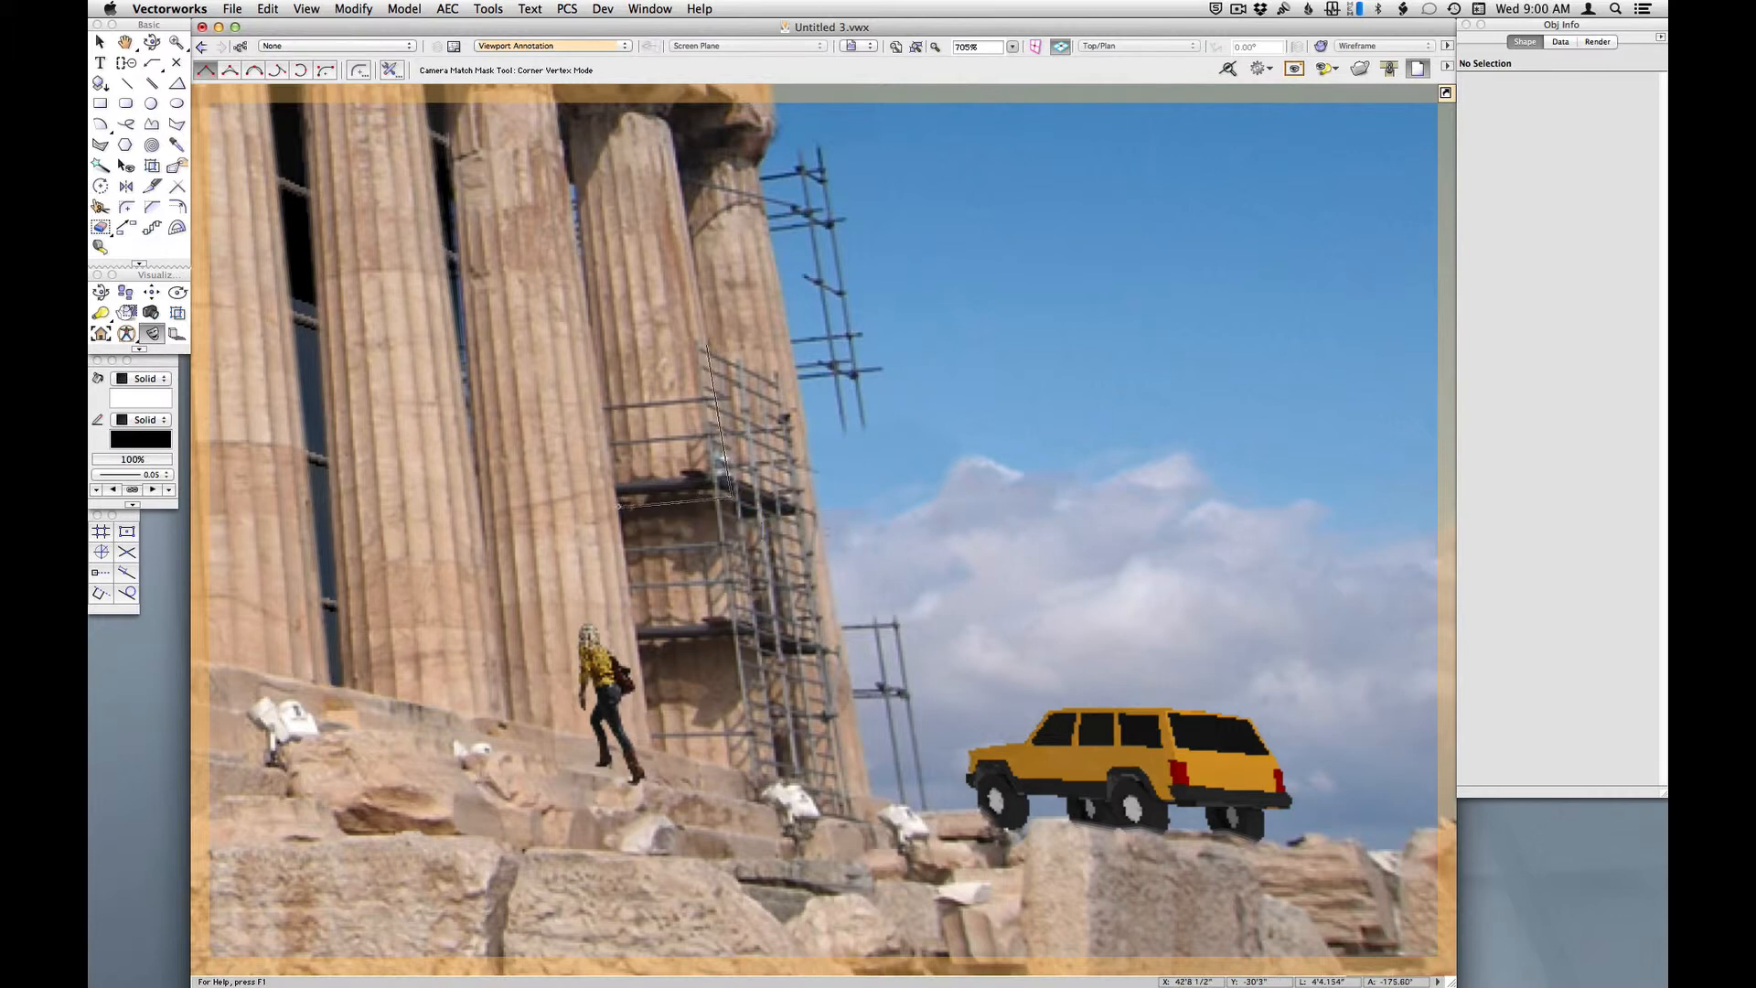
pyautogui.click(602, 384)
pyautogui.click(631, 388)
pyautogui.doubleClick(654, 363)
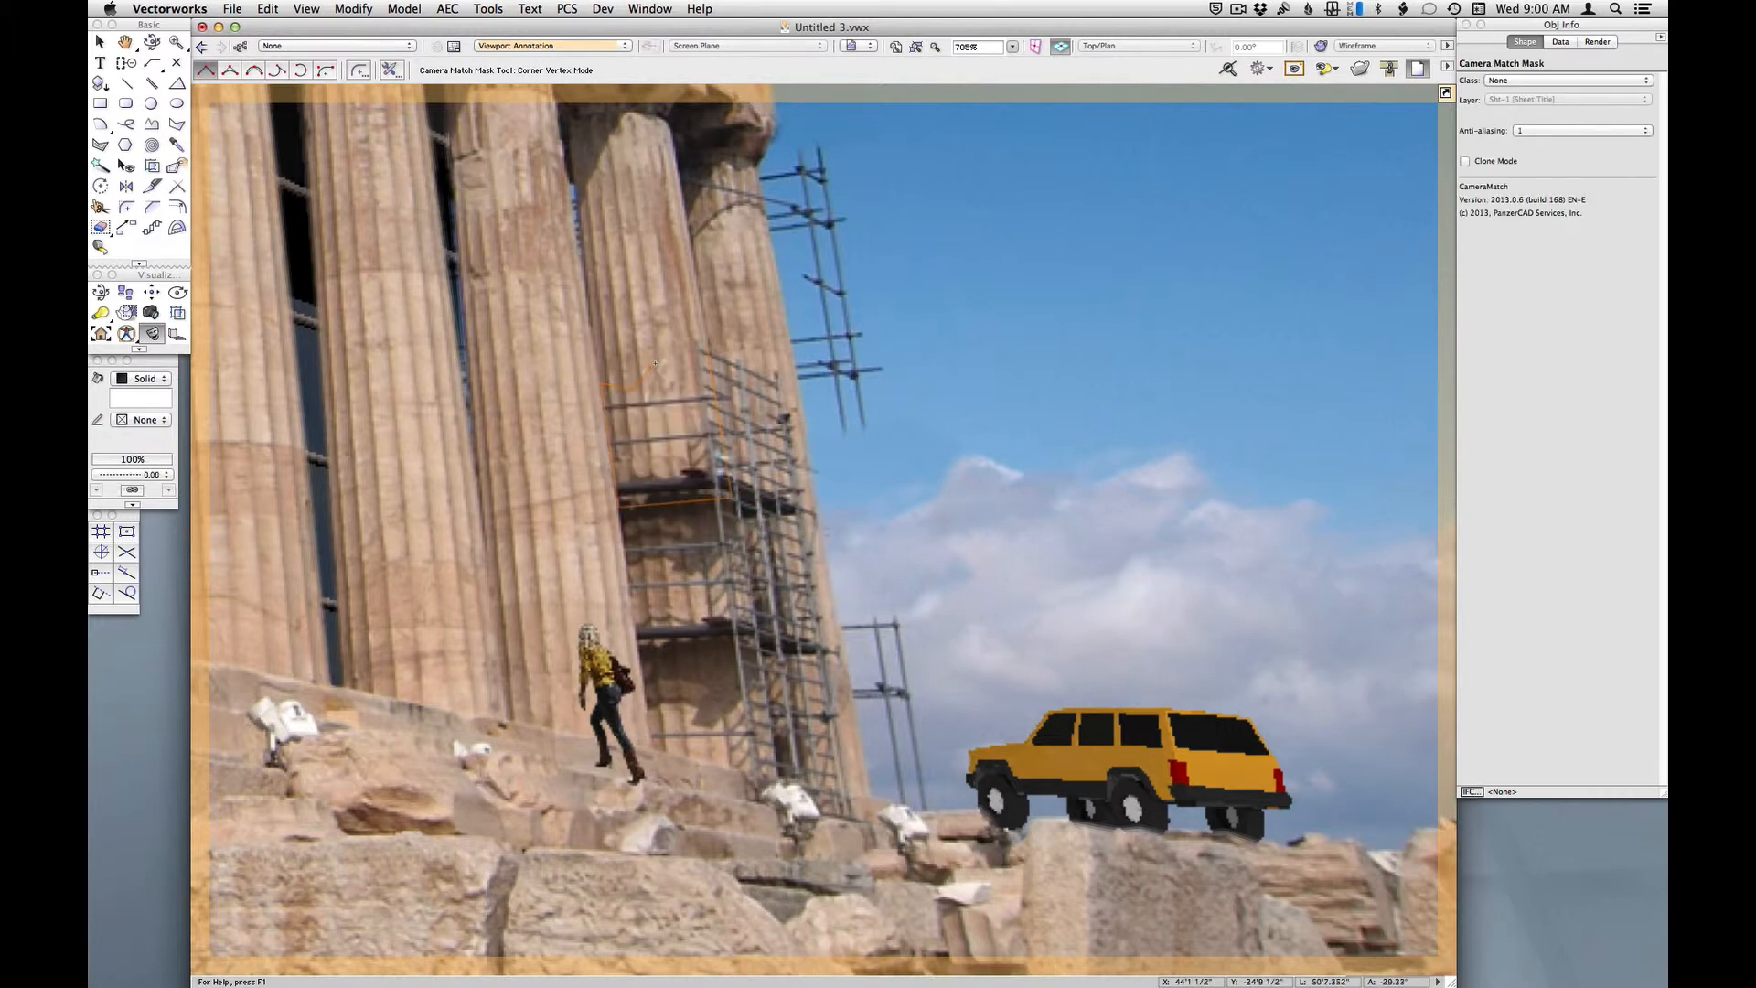
# - Turn on Clone Mode for the column mask and align its clone source with the clean fluting of the neighbouring column
pyautogui.click(100, 42)
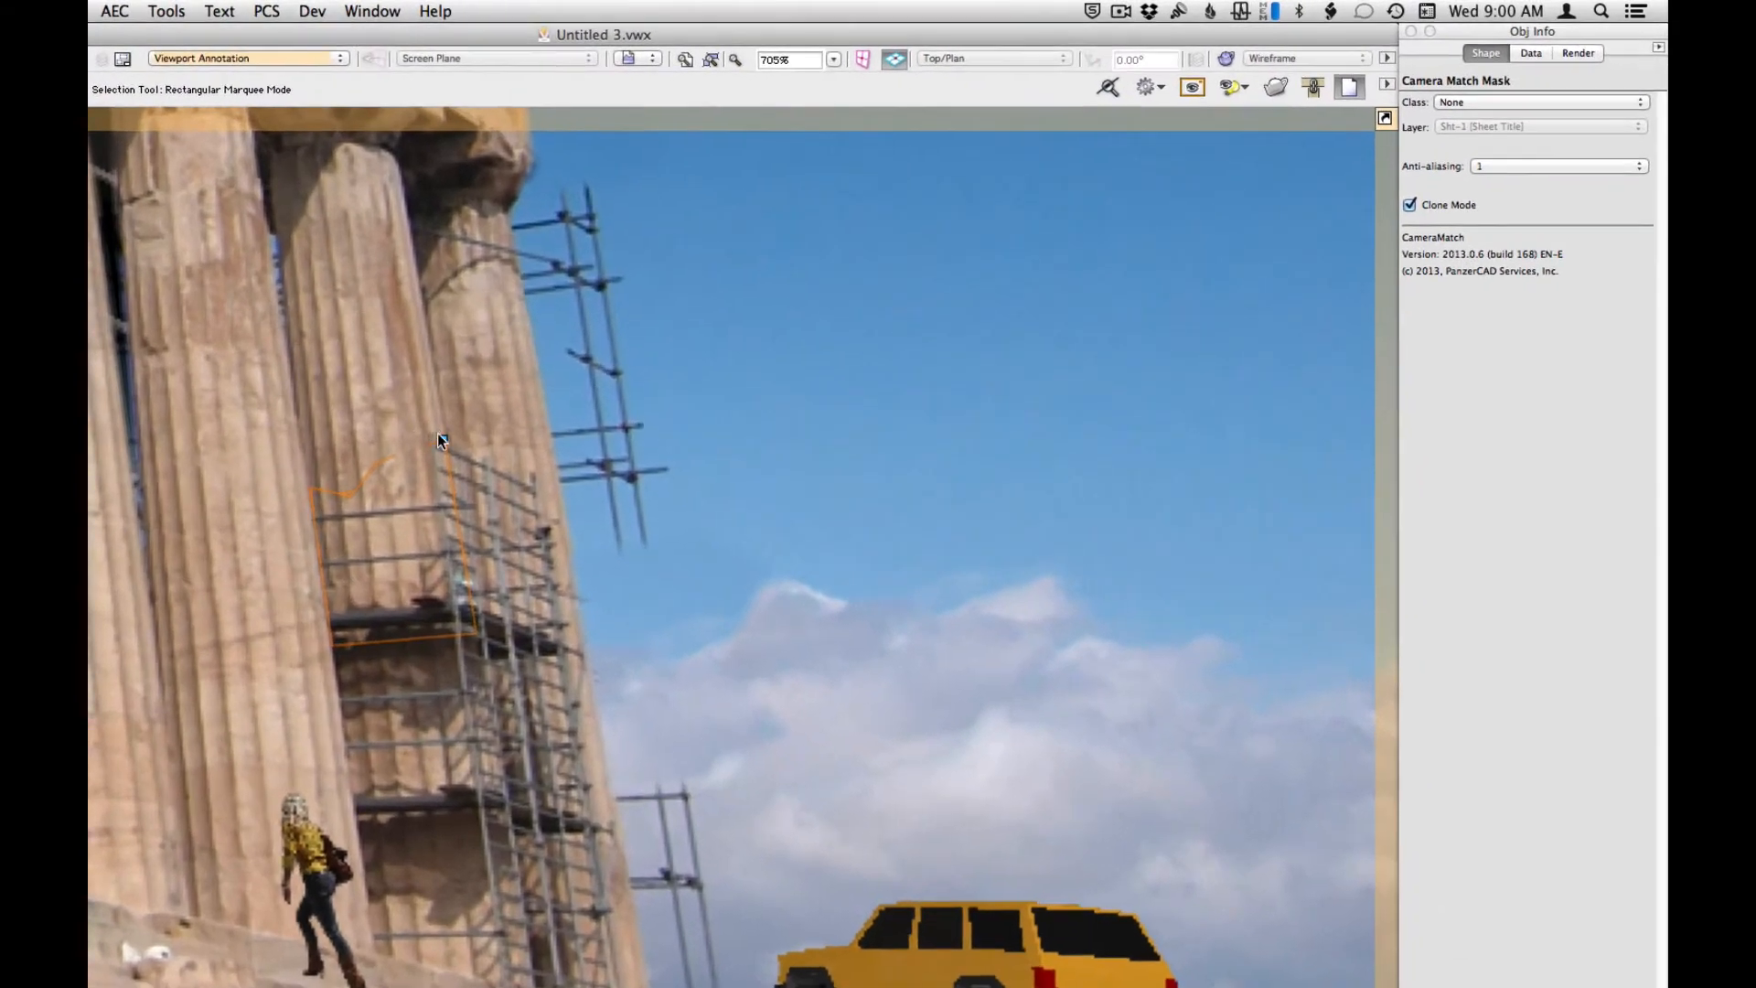
pyautogui.moveTo(416, 450); pyautogui.dragTo(394, 296)
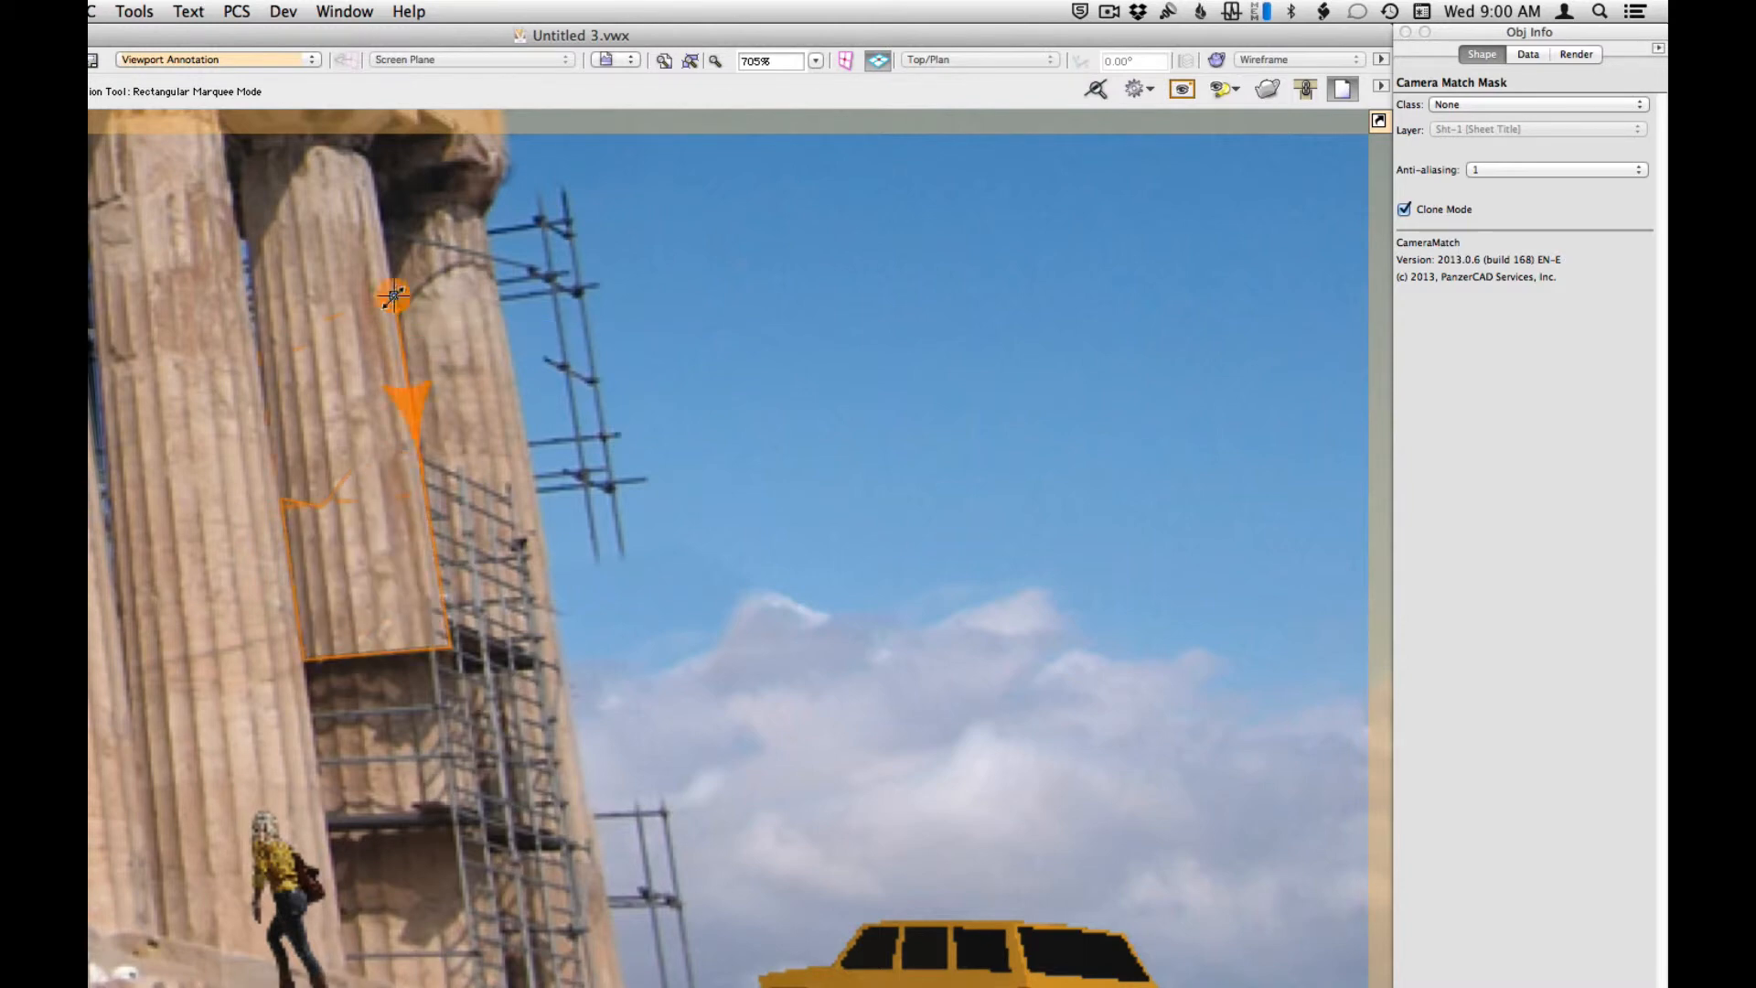
pyautogui.moveTo(393, 295)
pyautogui.mouseDown()
pyautogui.moveTo(251, 363)
pyautogui.moveTo(245, 314)
pyautogui.mouseUp()
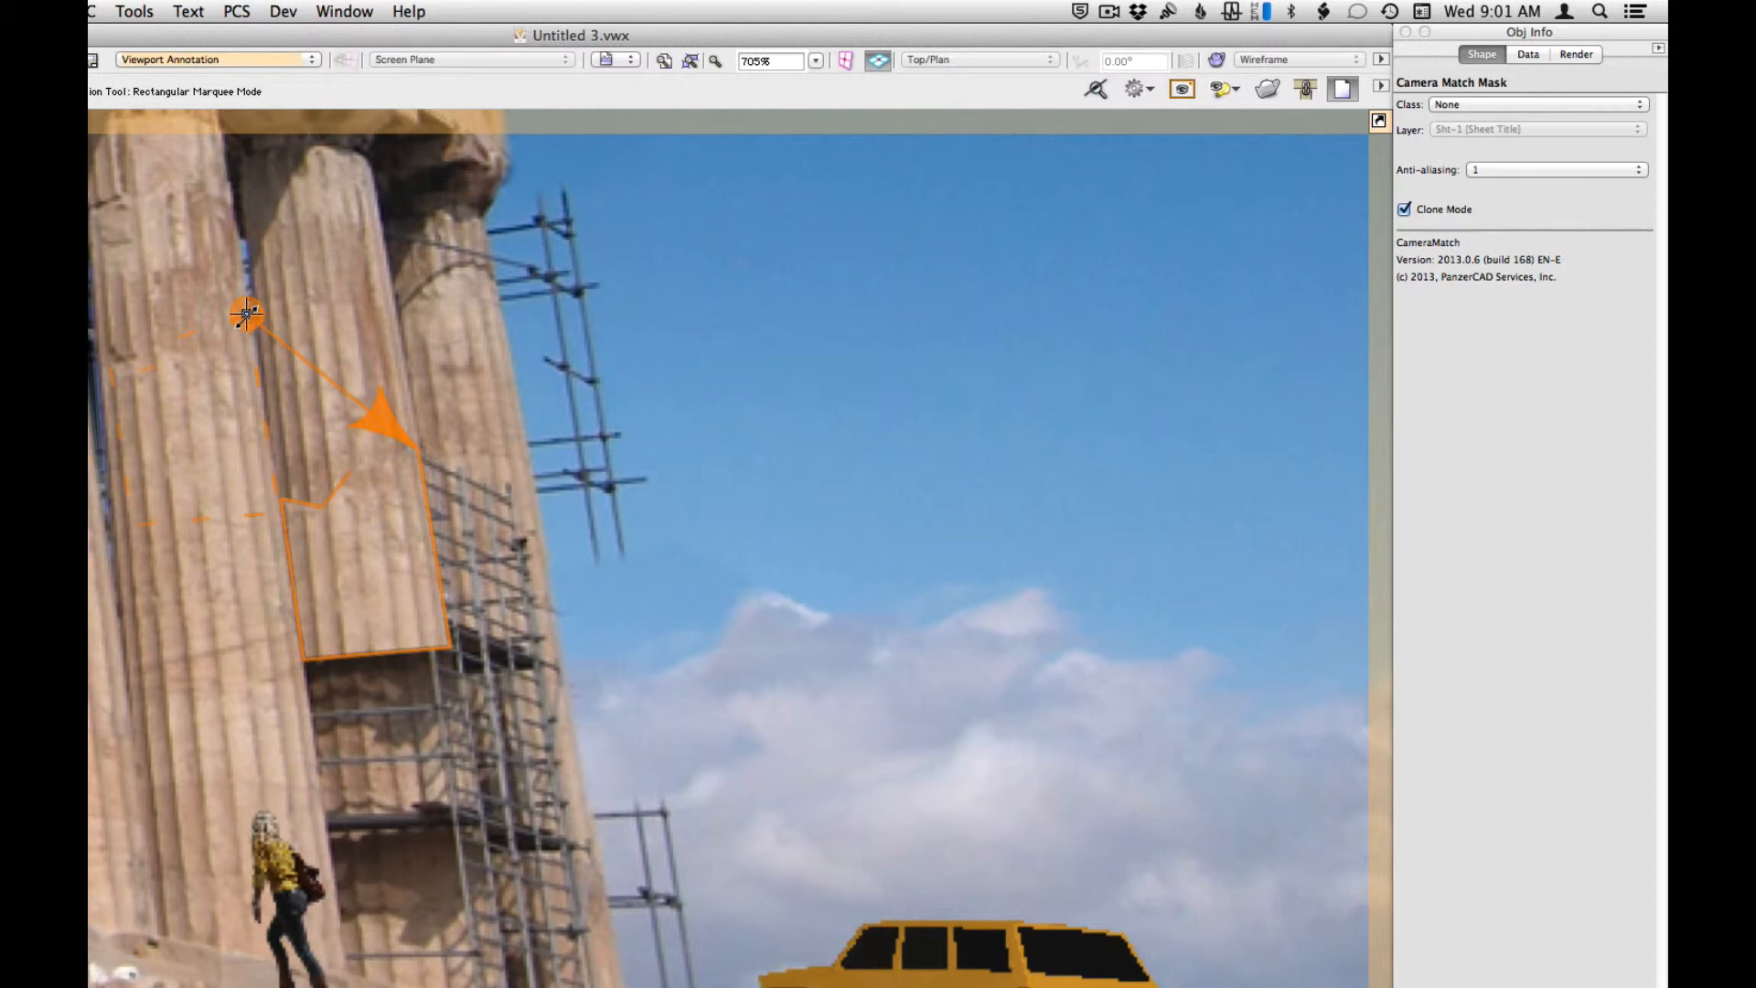
pyautogui.moveTo(245, 314); pyautogui.dragTo(243, 311)
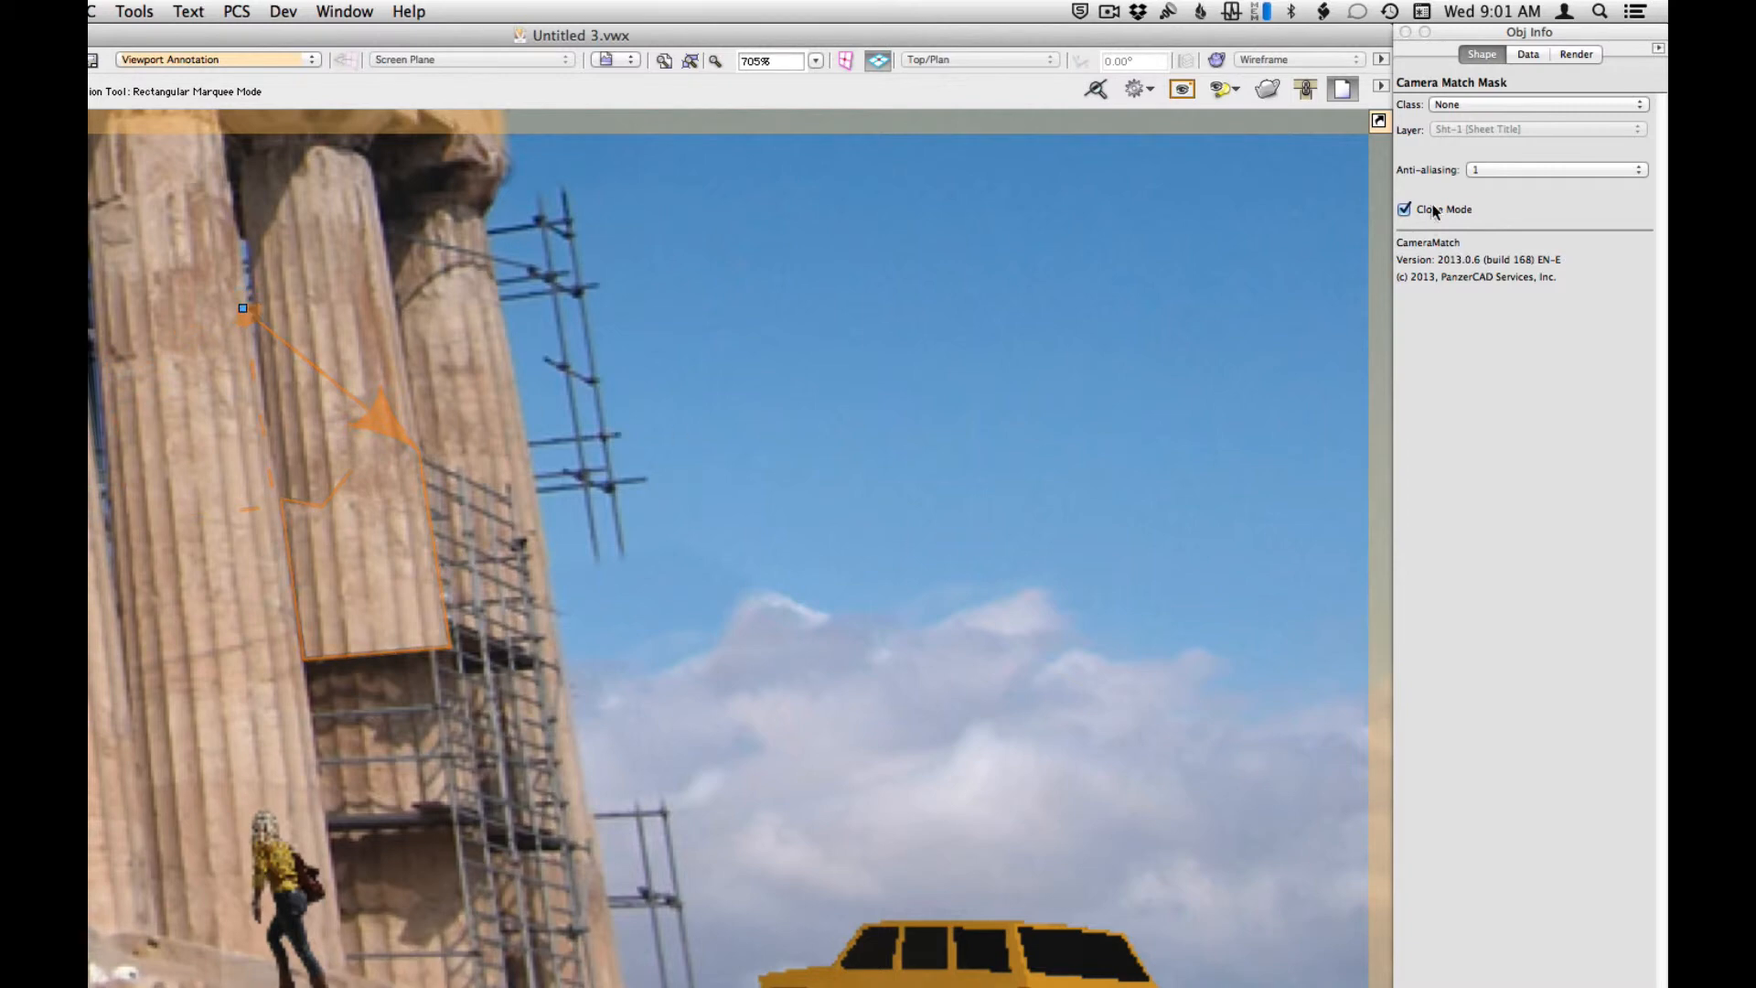
# - Raise the anti-aliasing of the cloned column mask and deselect it
pyautogui.click(1500, 169)
pyautogui.click(1503, 184)
pyautogui.click(803, 441)
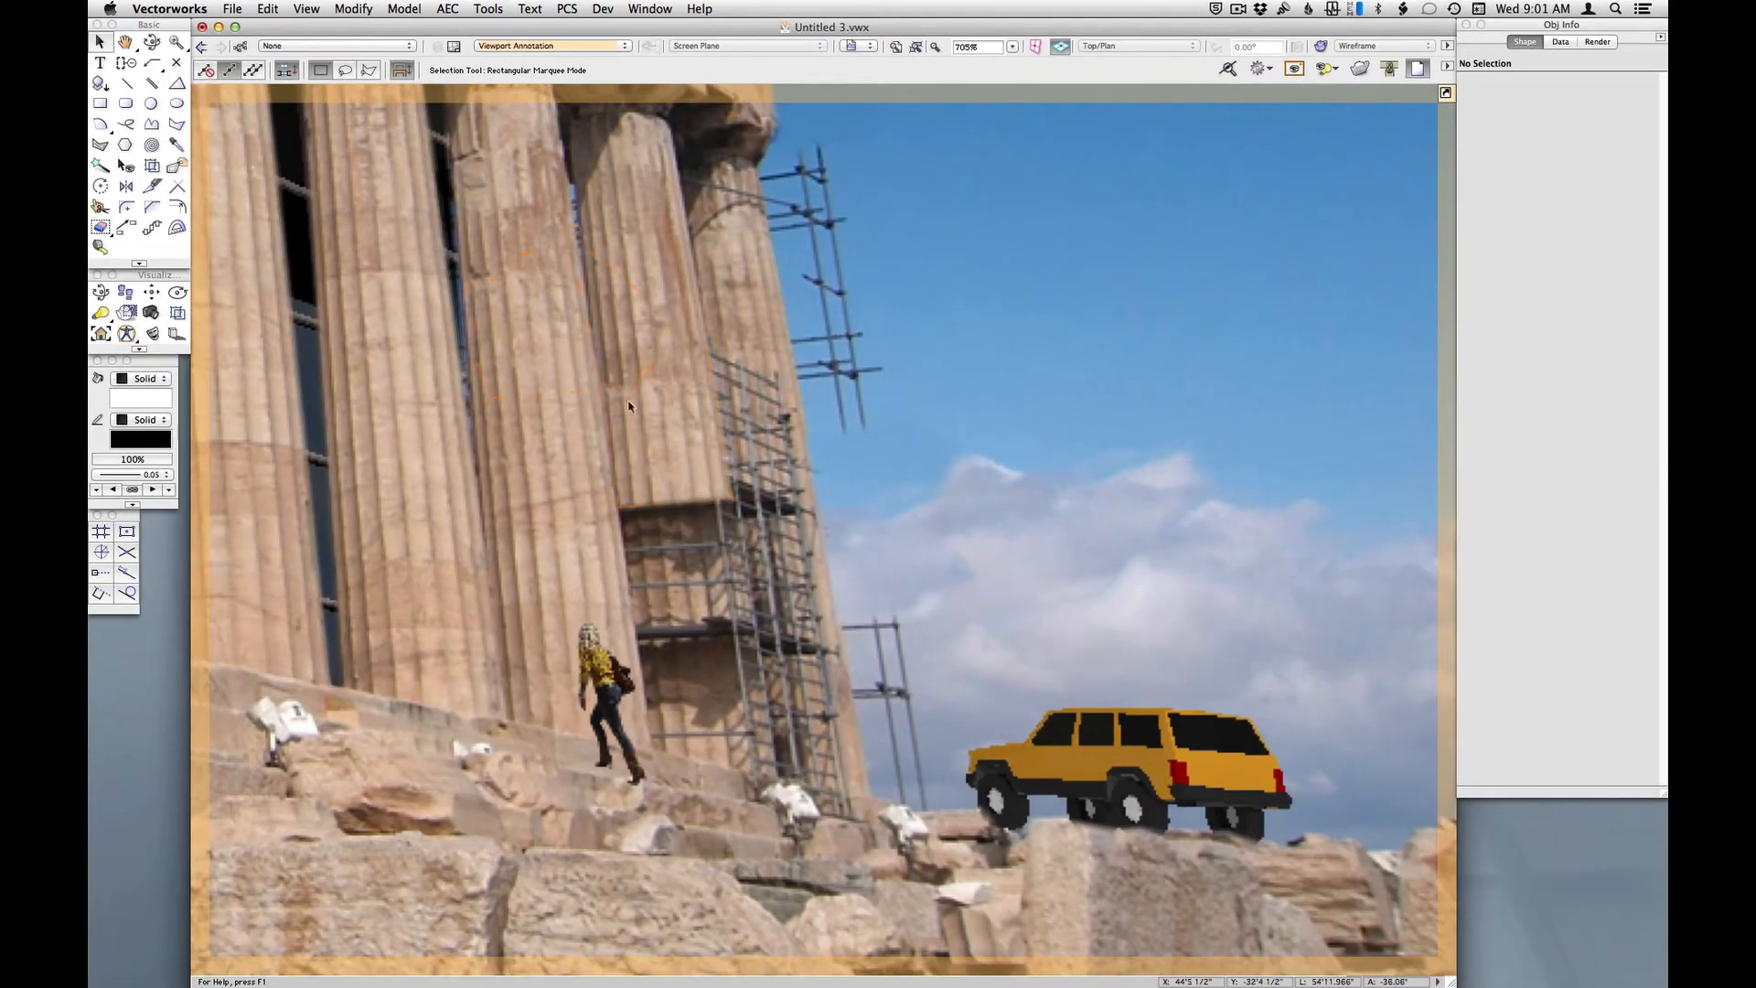
# - Review the composition on the whole sheet and inspect the end columns where the scaffolding is masked out
pyautogui.scroll(-2, 673, 335)
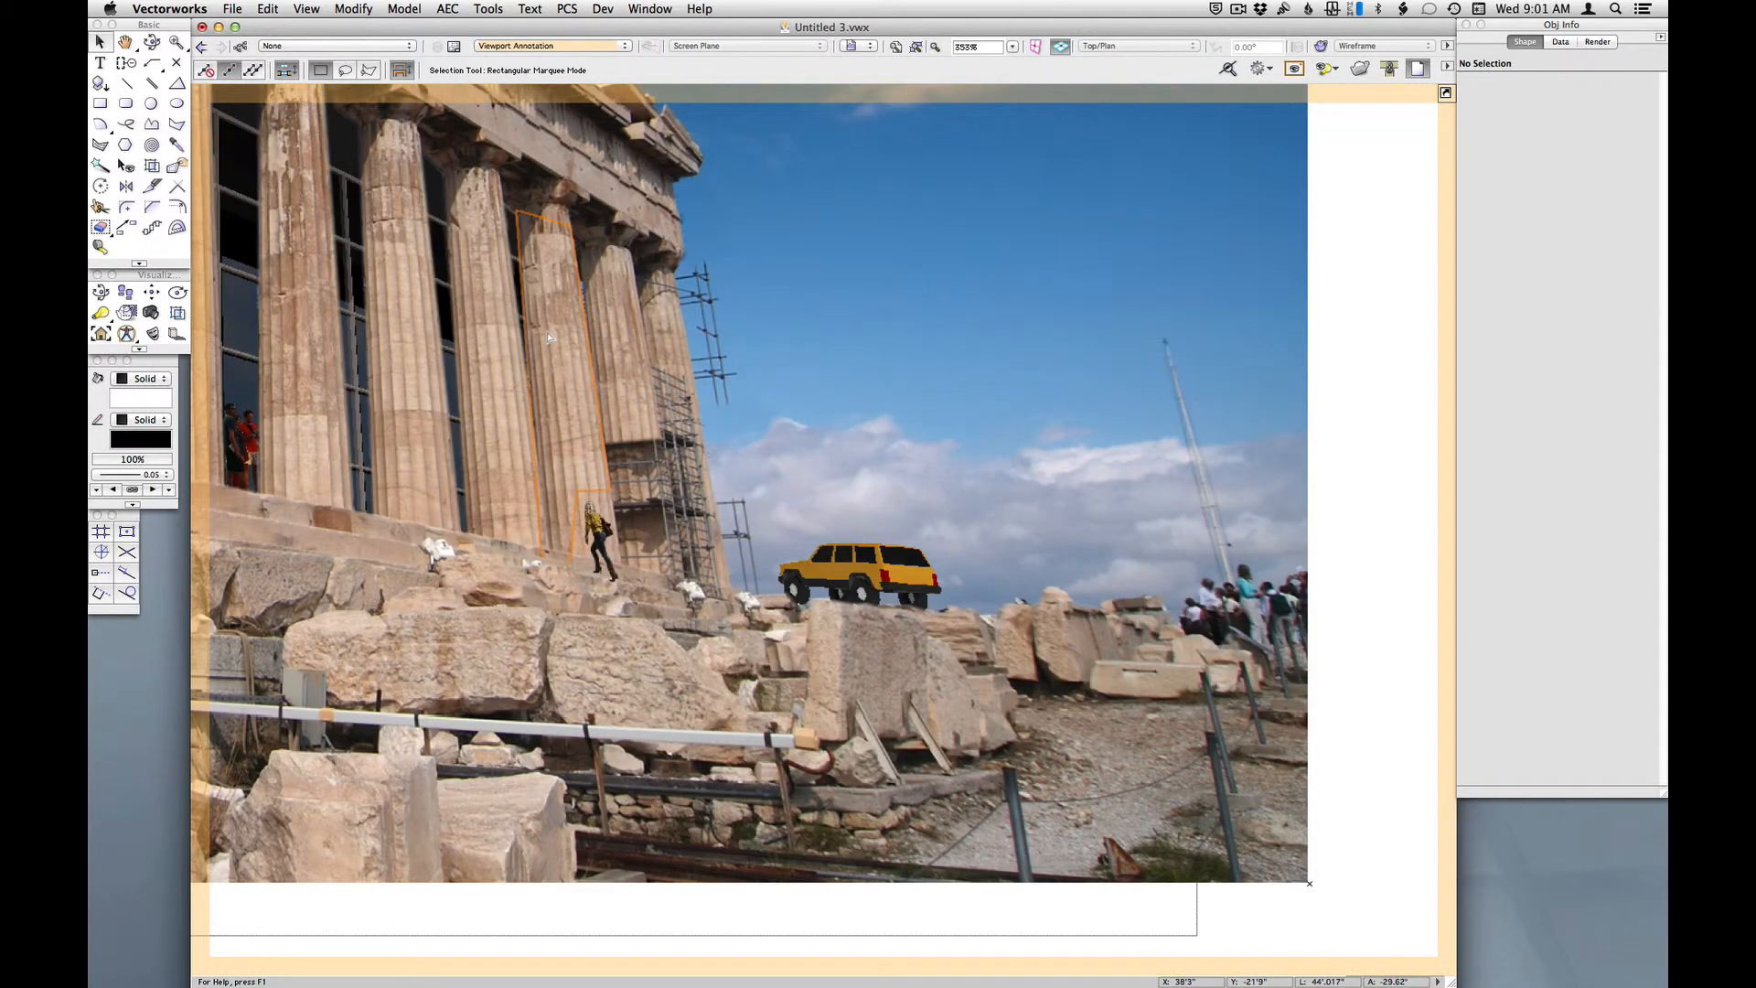
pyautogui.press('super+]')
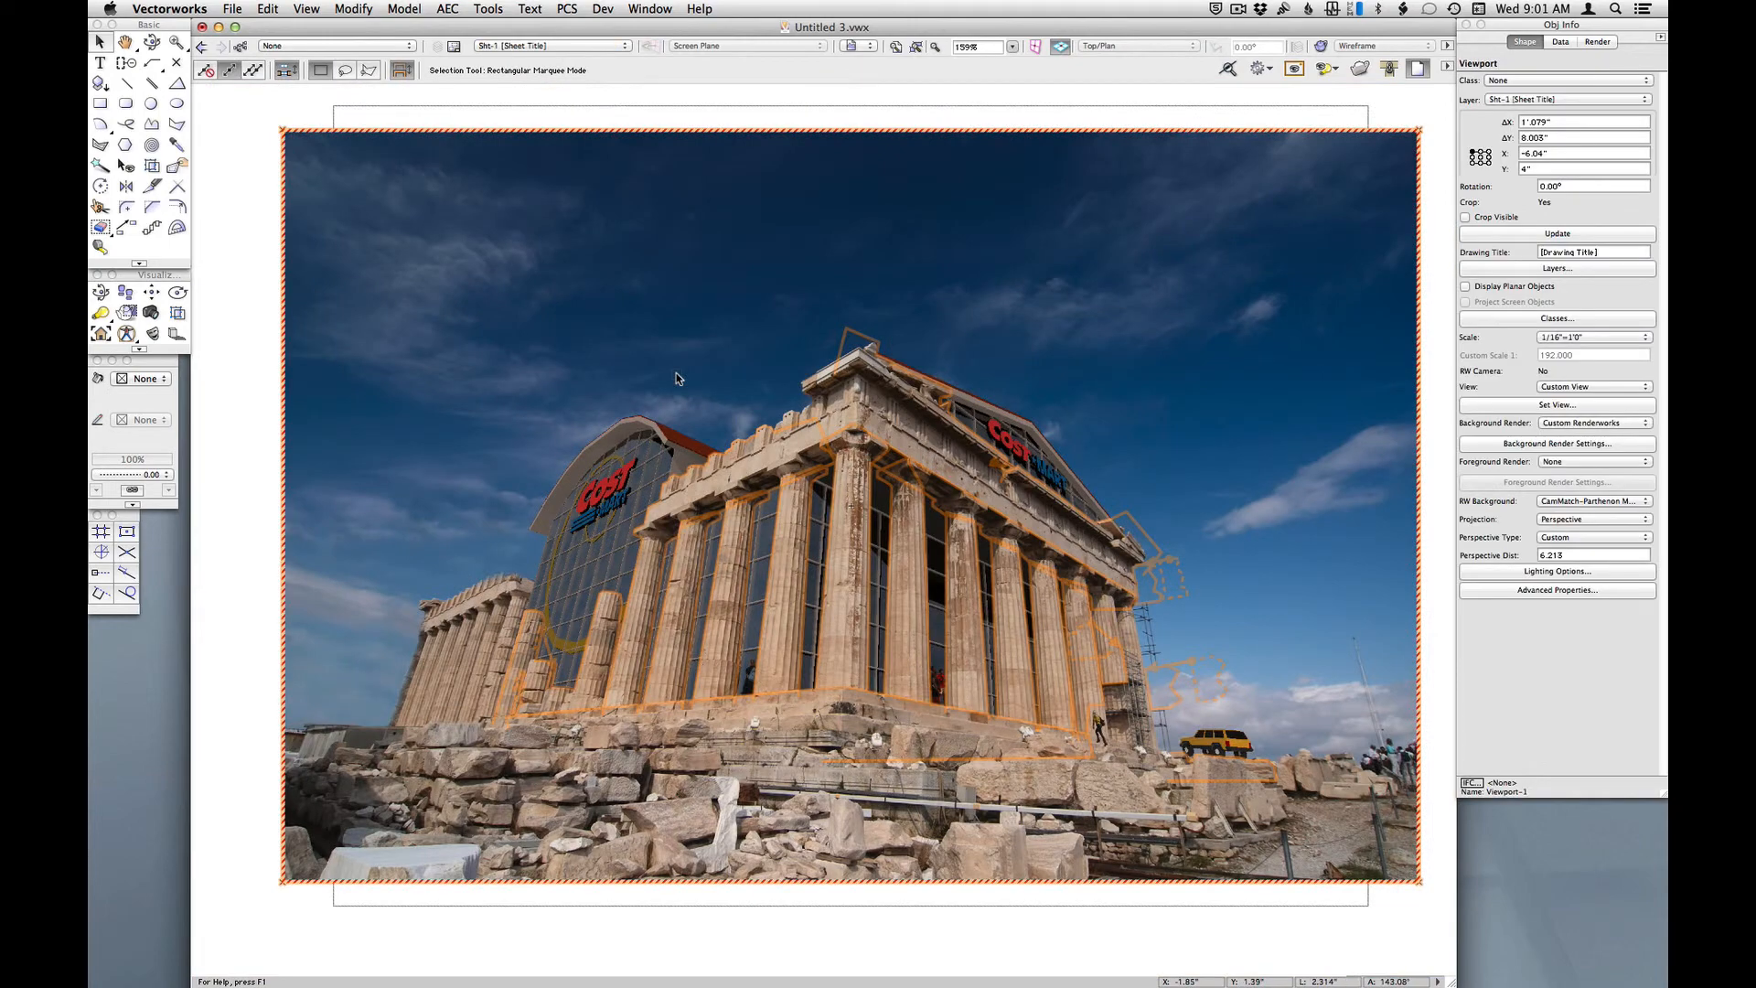
pyautogui.scroll(5, 1195, 729)
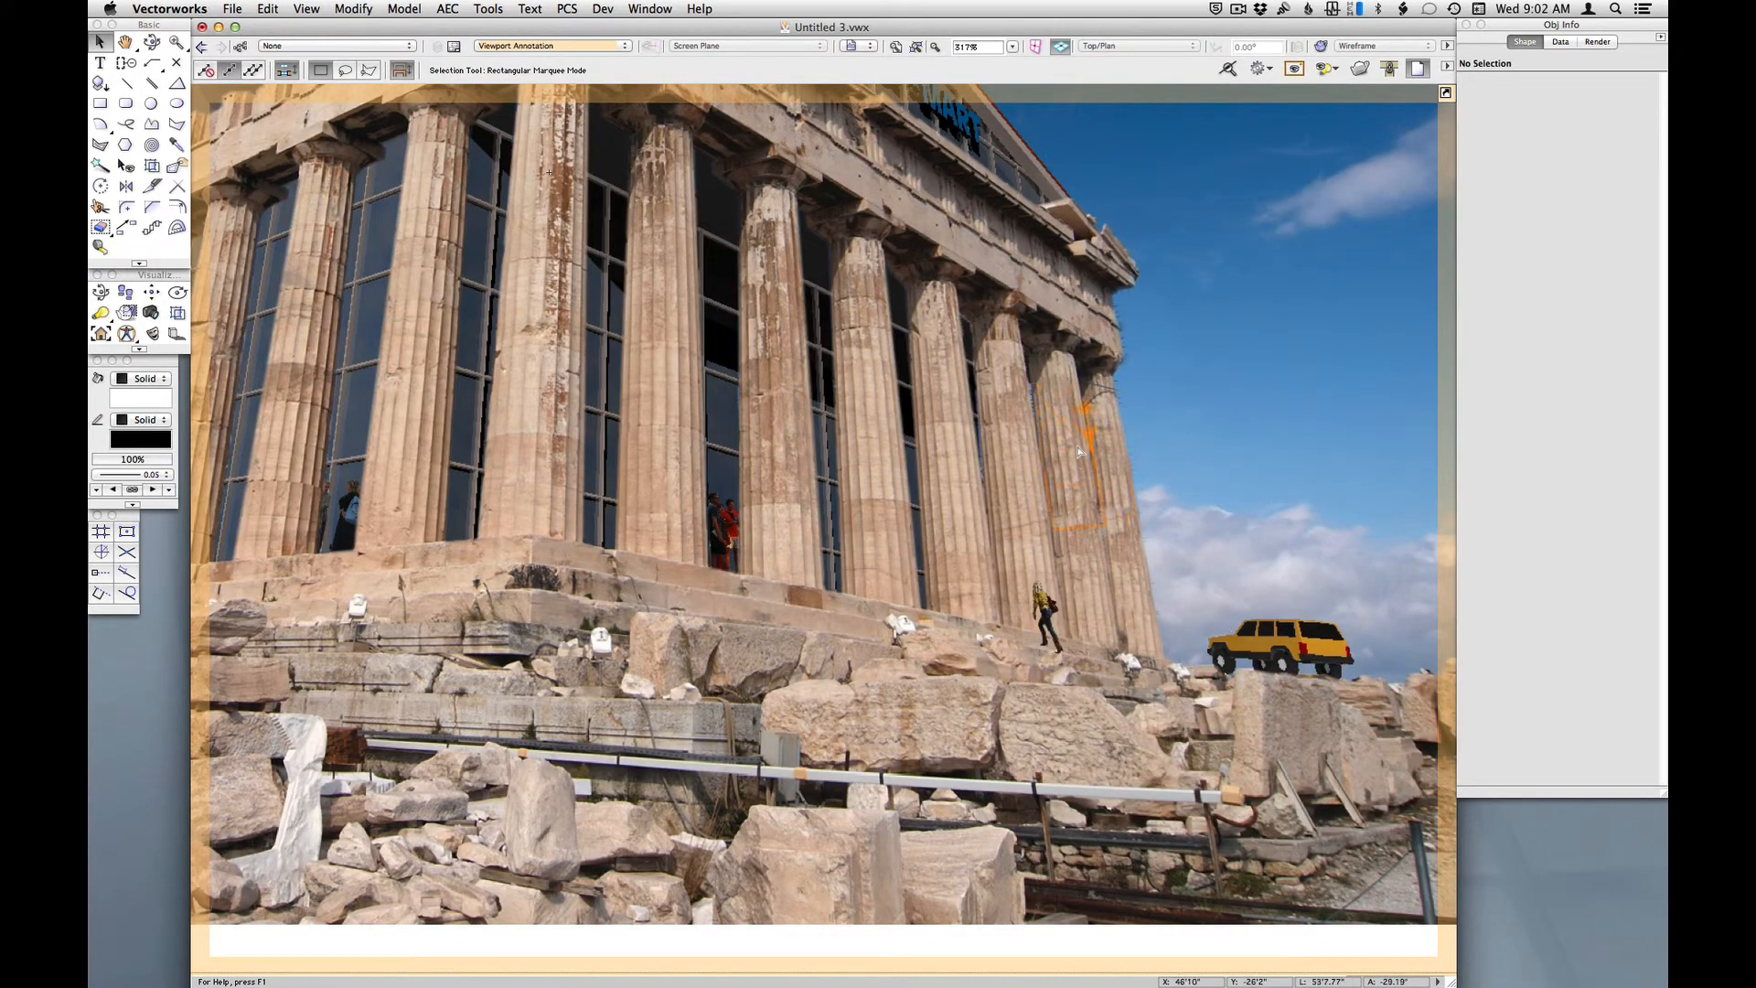
pyautogui.scroll(2, 1133, 426)
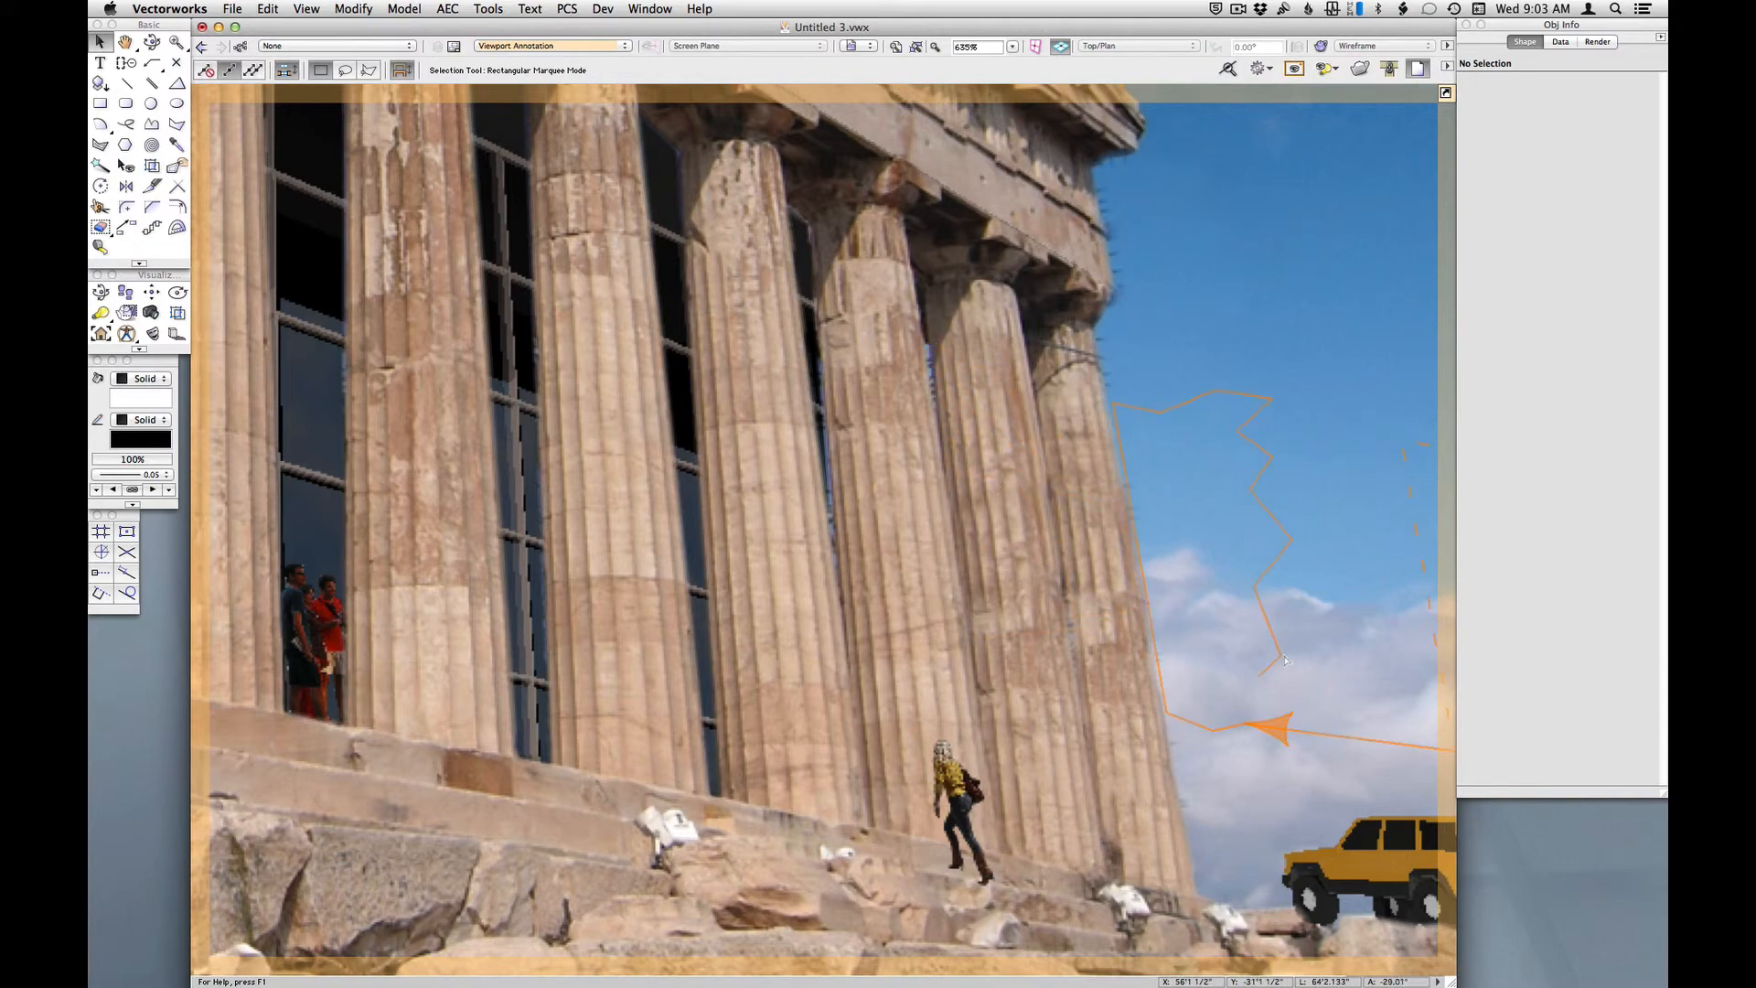
pyautogui.press('super+6')
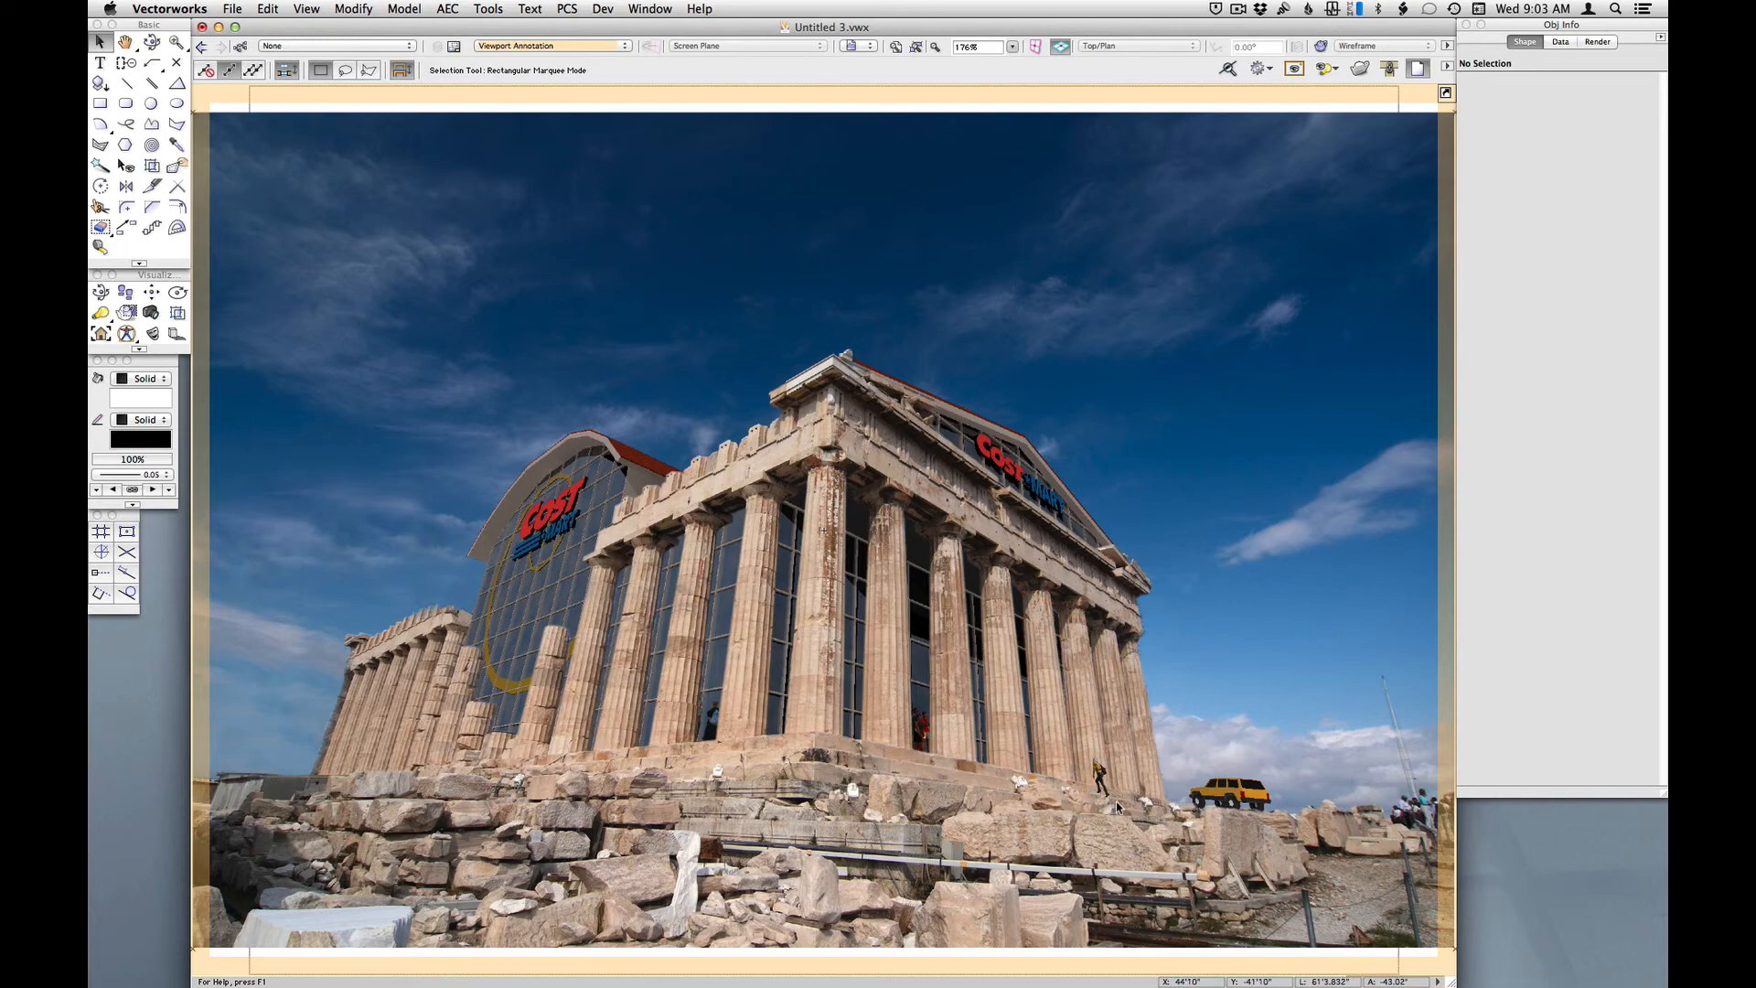
# - Draw an irregular Camera Match shadow on the rocks beneath the feet of the woman climbing the steps
pyautogui.scroll(4, 1117, 806)
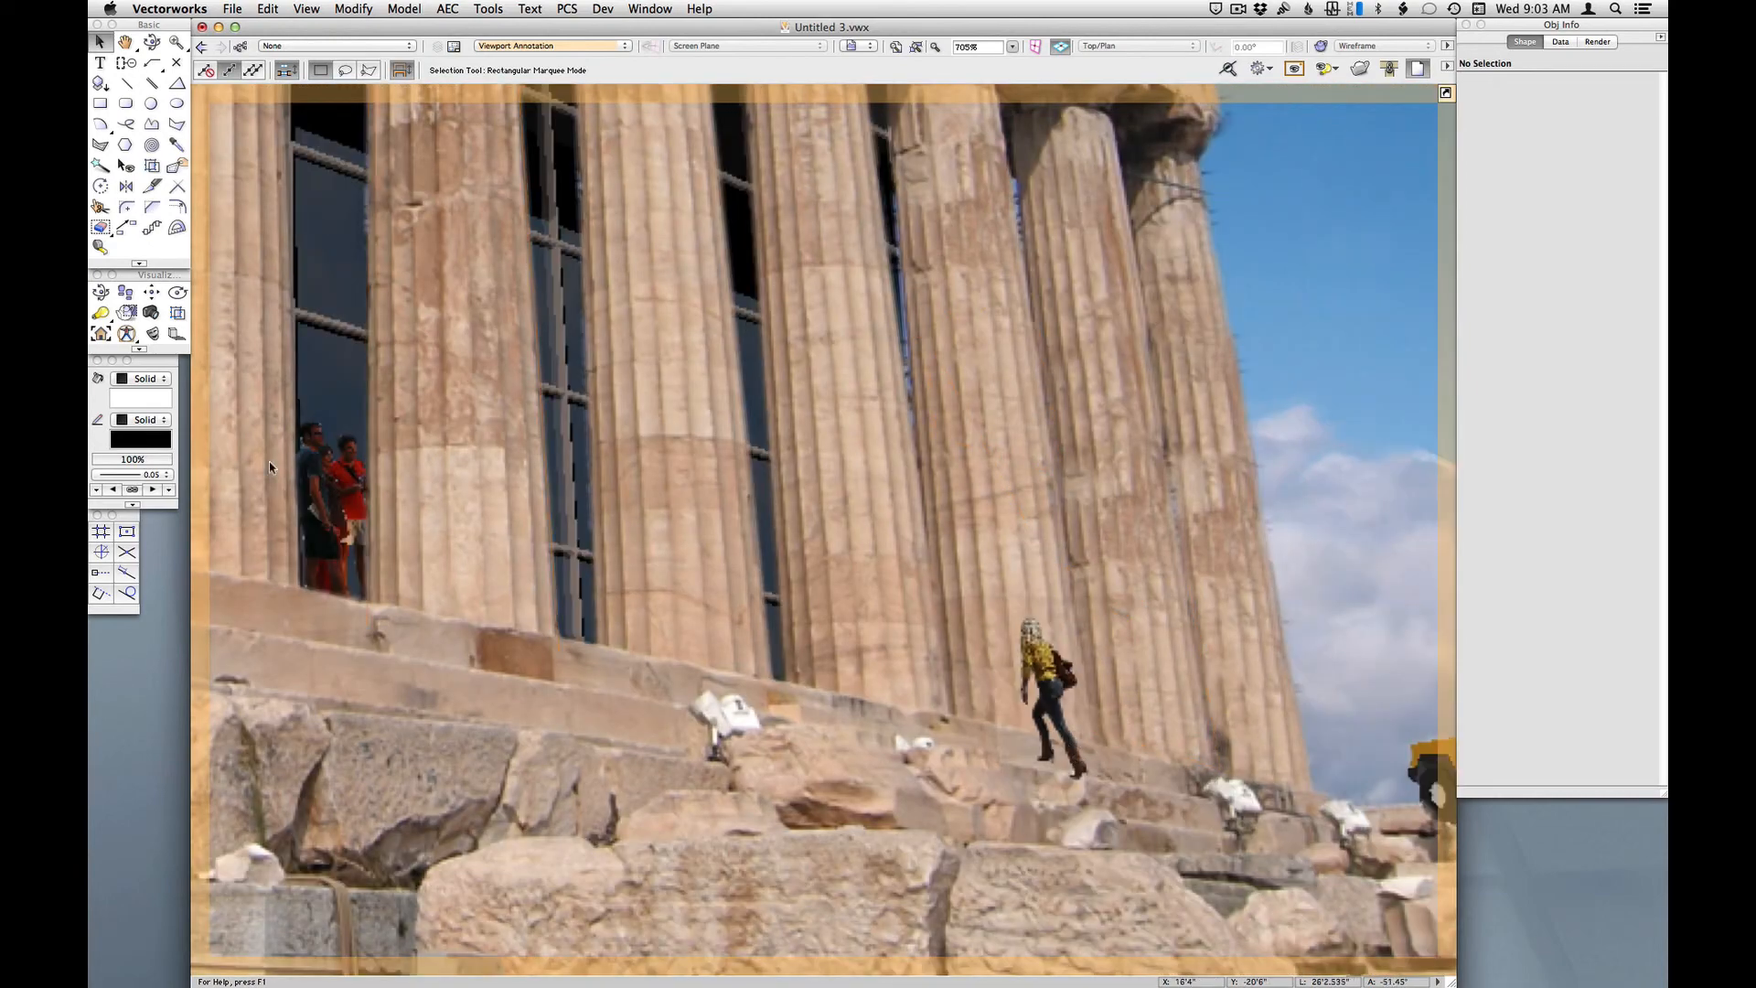
pyautogui.click(177, 333)
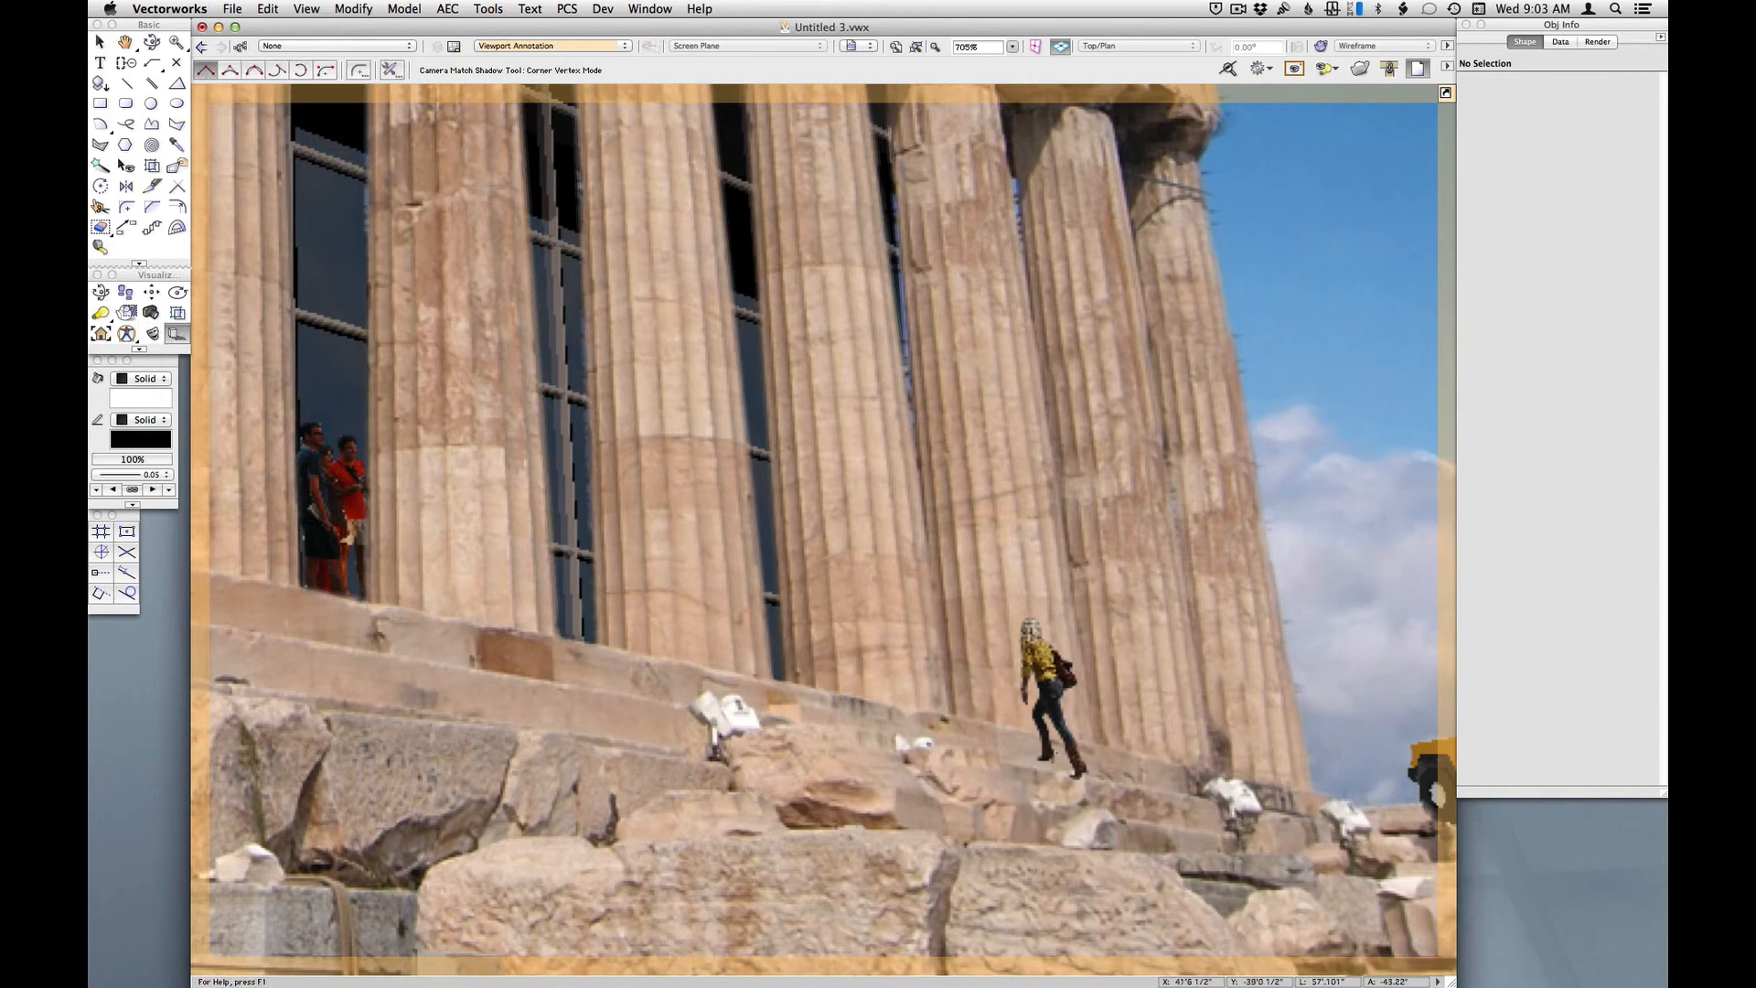
pyautogui.scroll(1, 1032, 763)
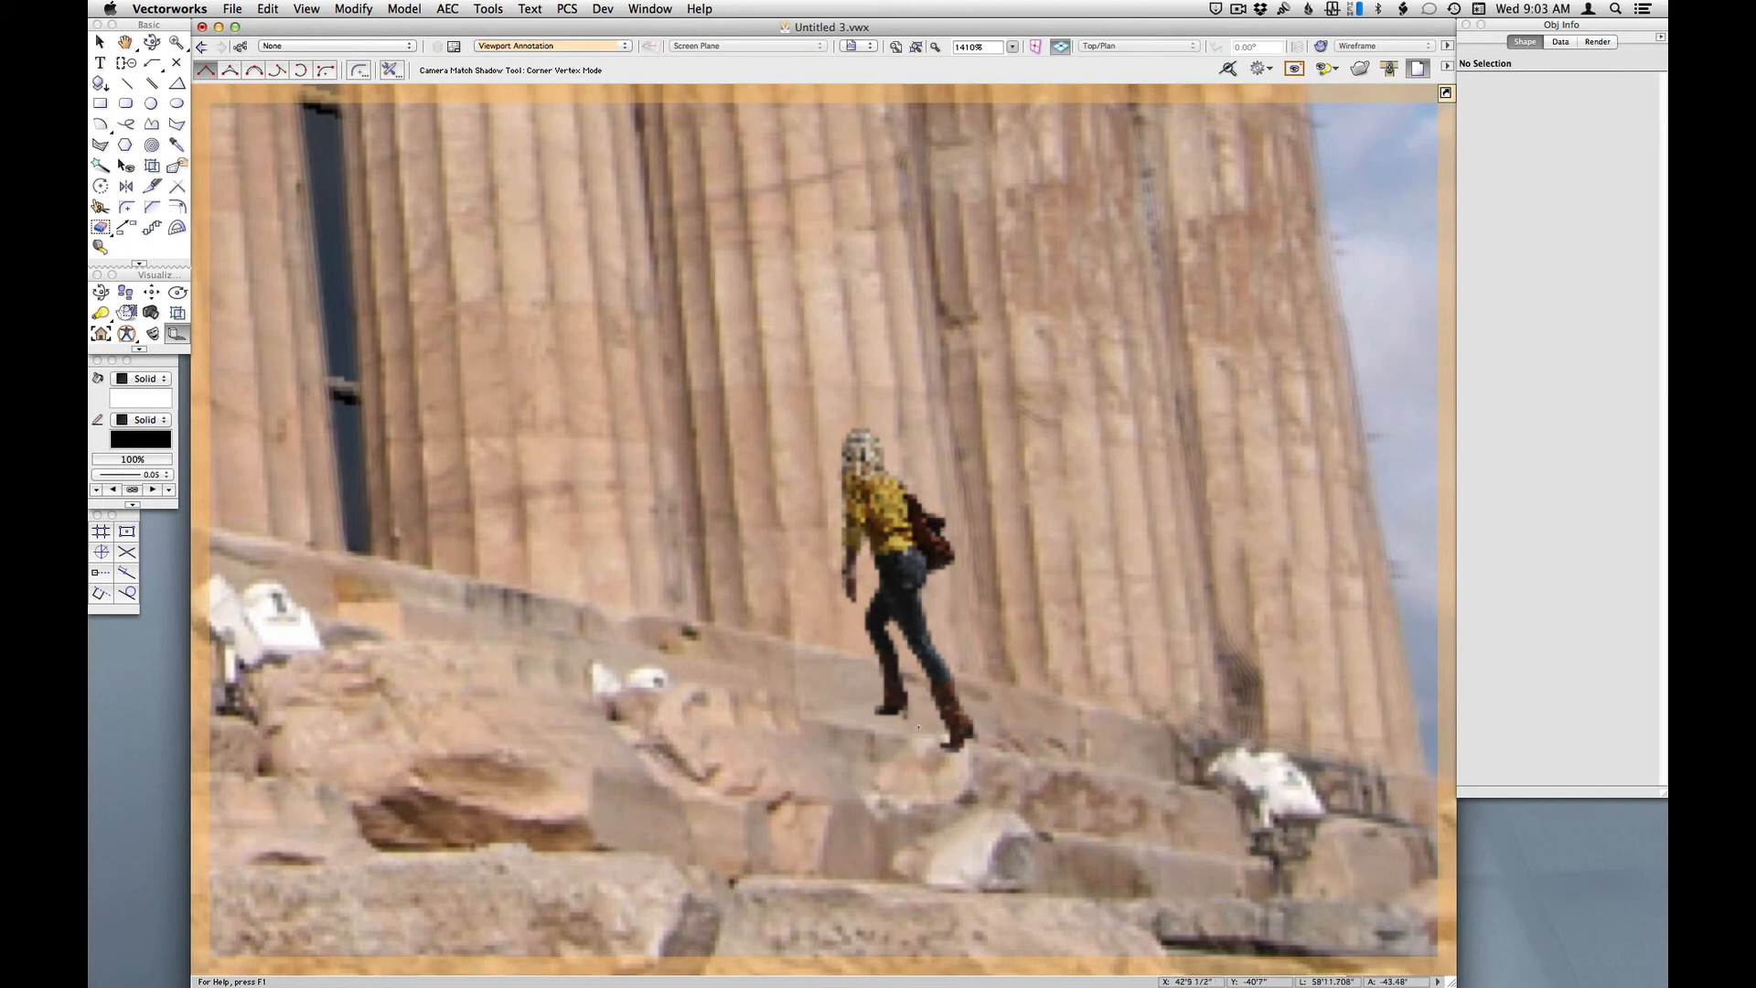
pyautogui.click(959, 752)
pyautogui.click(938, 801)
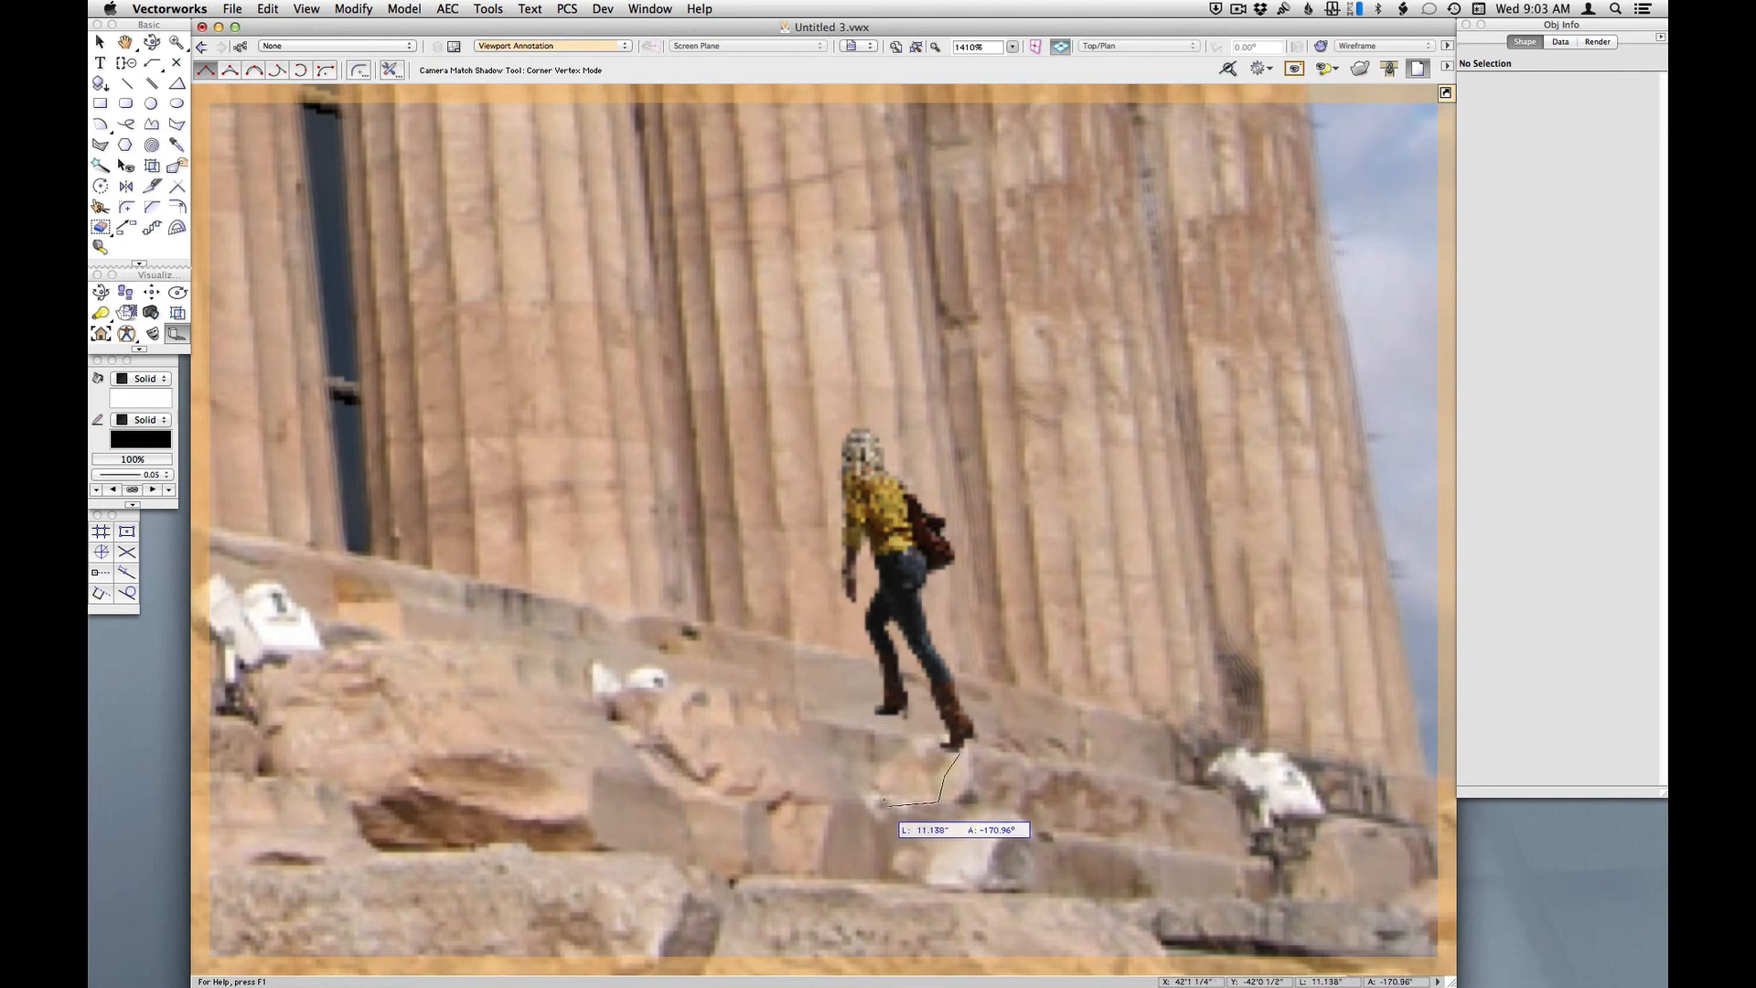
pyautogui.click(886, 799)
pyautogui.click(865, 820)
pyautogui.click(846, 797)
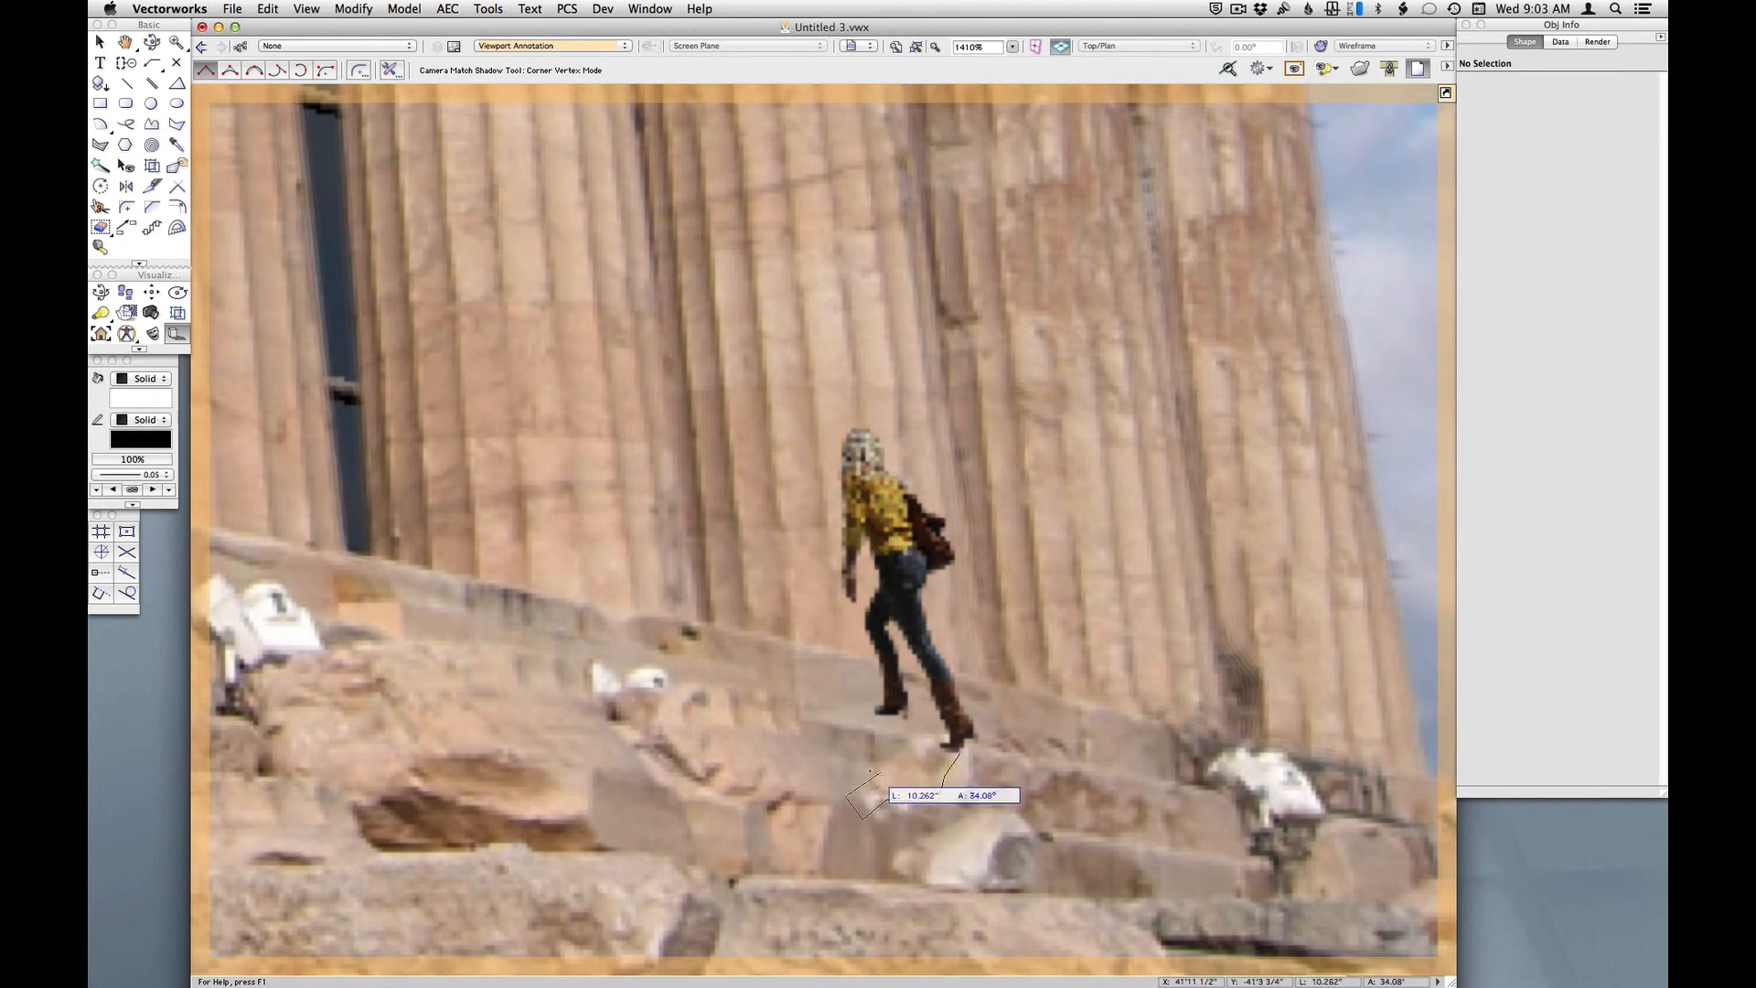
pyautogui.doubleClick(882, 732)
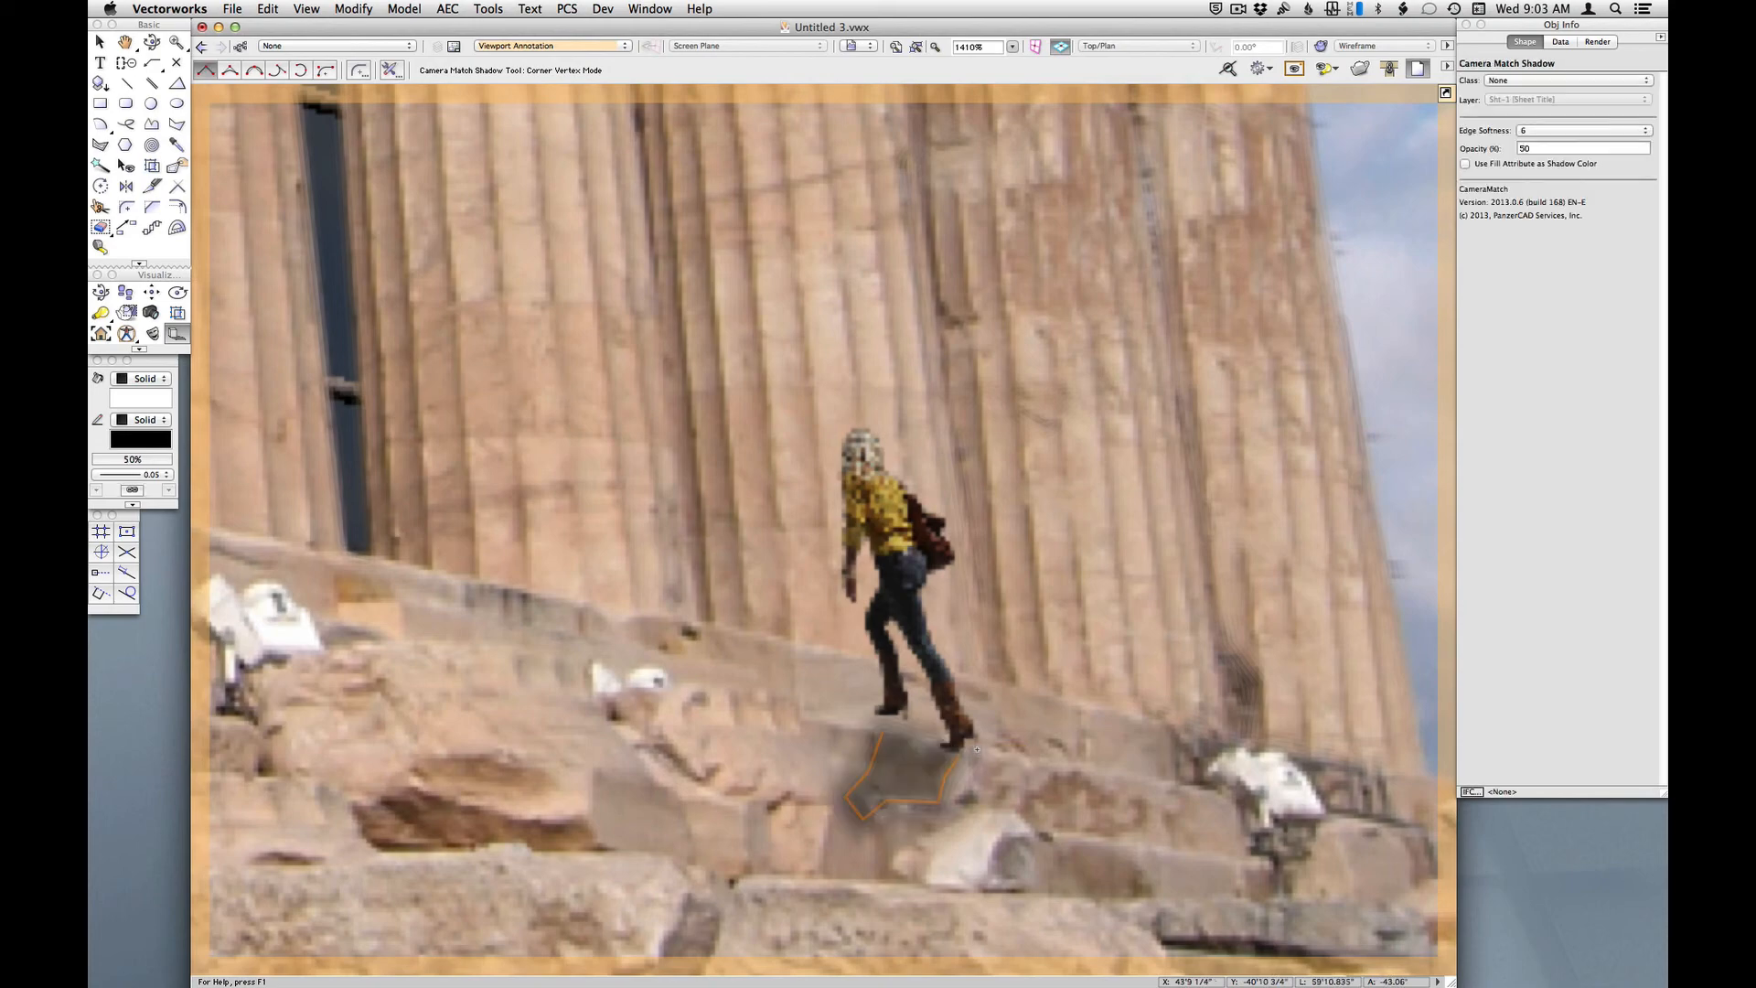
# - Examine how the new shadow blends with the rocks beneath the woman, both close up and from farther out
pyautogui.press('x')
pyautogui.press('super+minus')
pyautogui.press('super+minus')
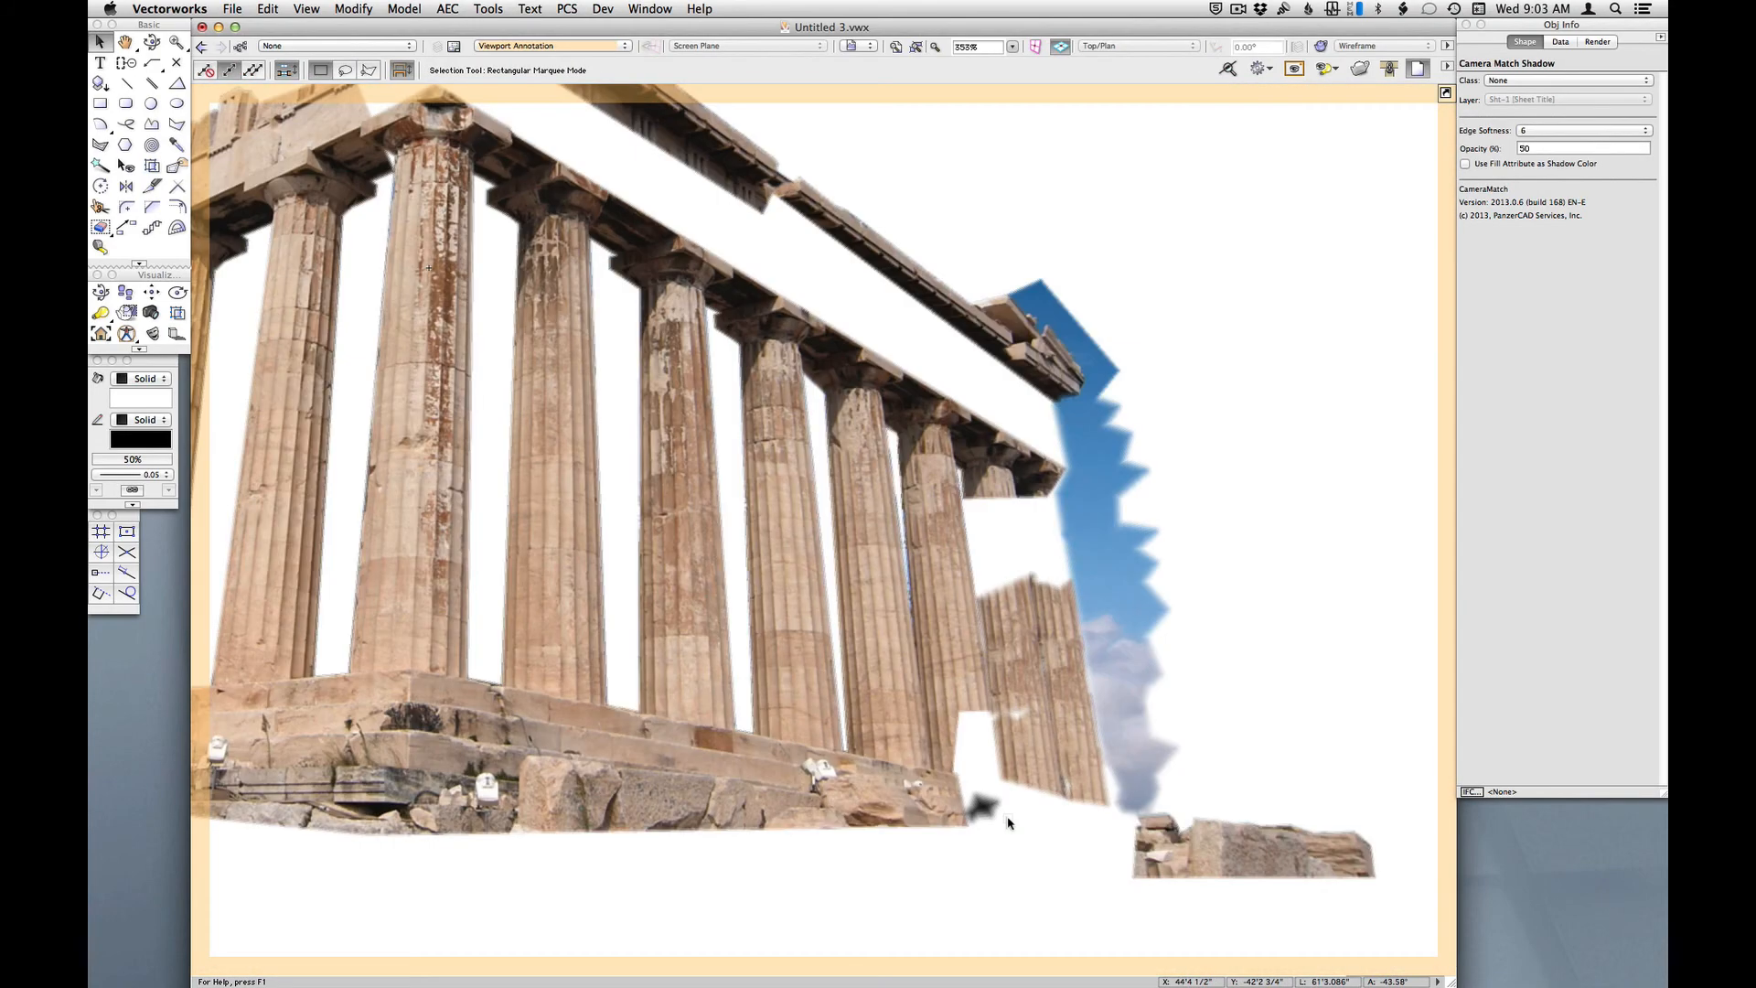
pyautogui.click(1199, 654)
pyautogui.scroll(2, 1067, 842)
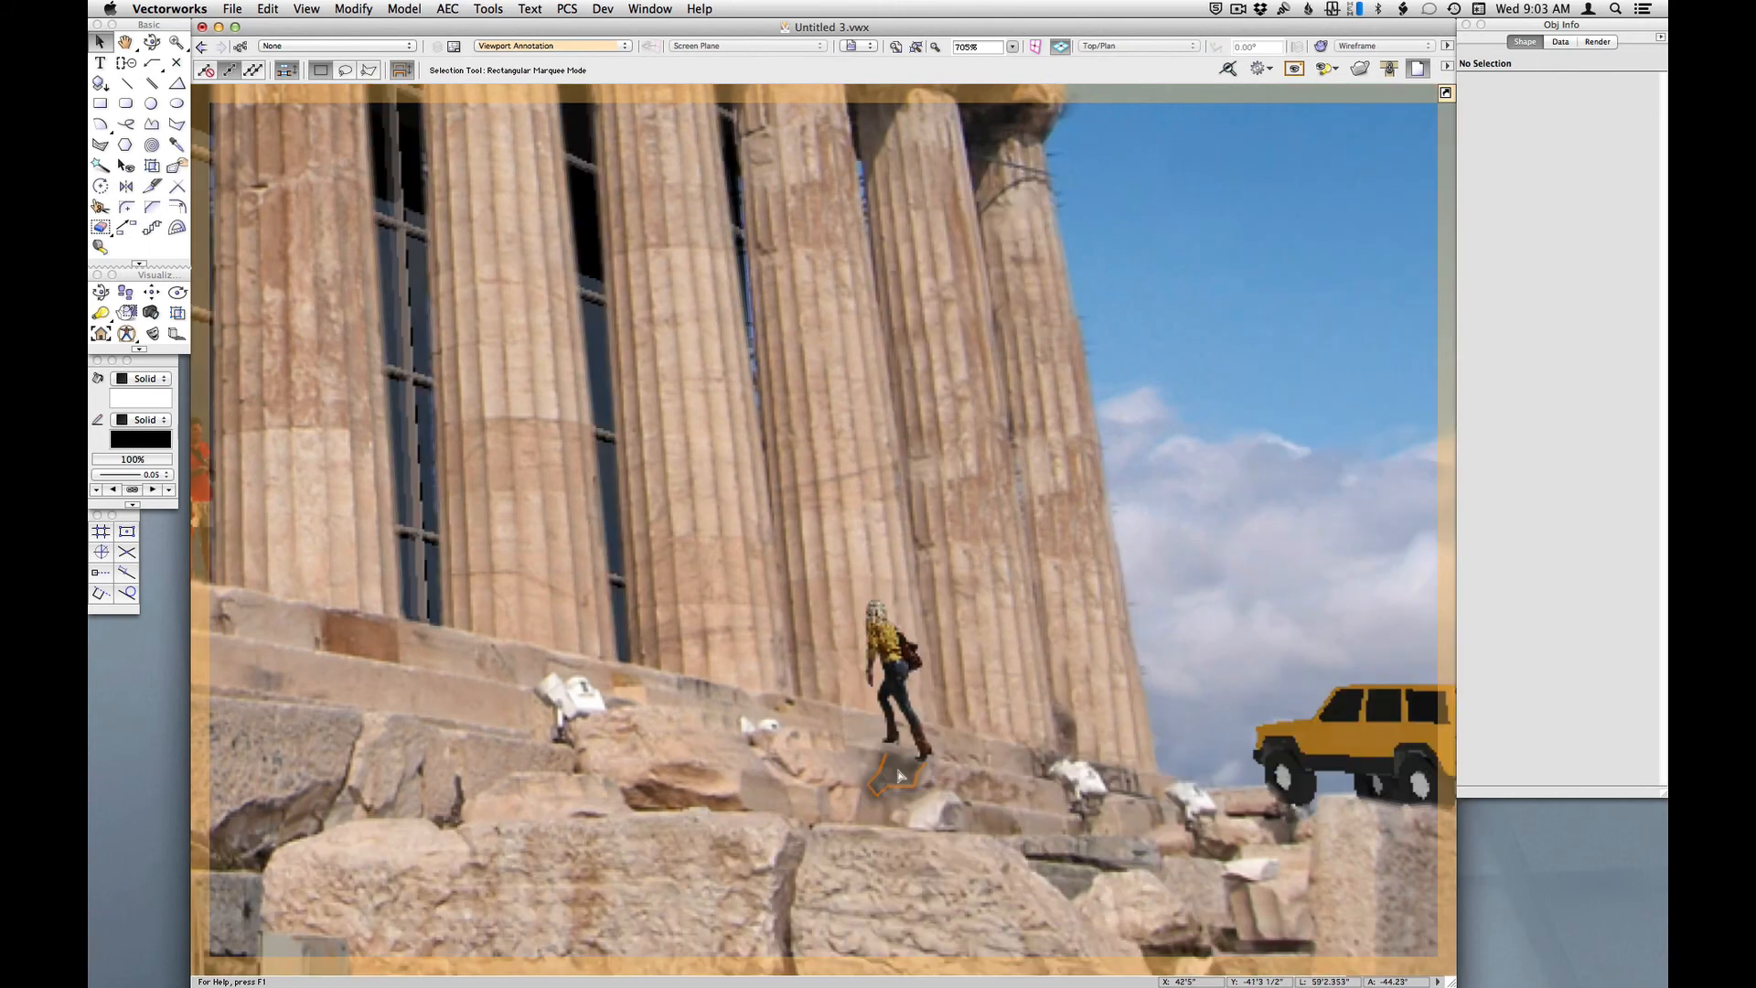
pyautogui.click(1105, 677)
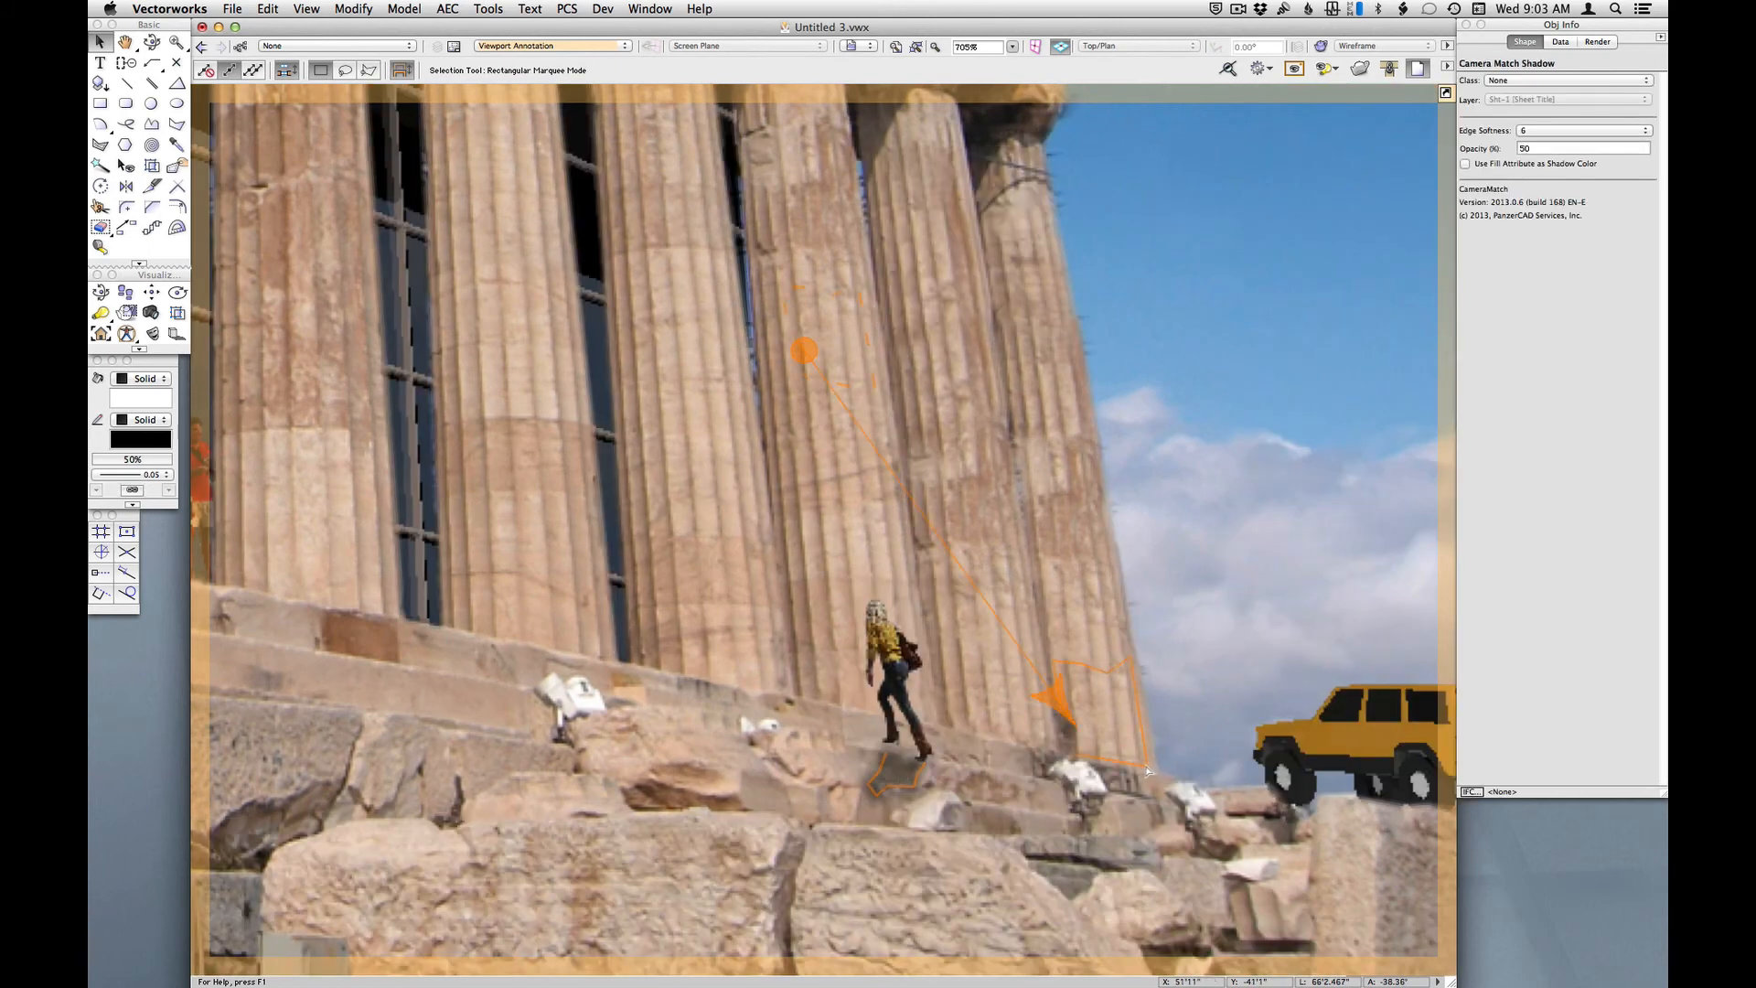
pyautogui.click(1317, 819)
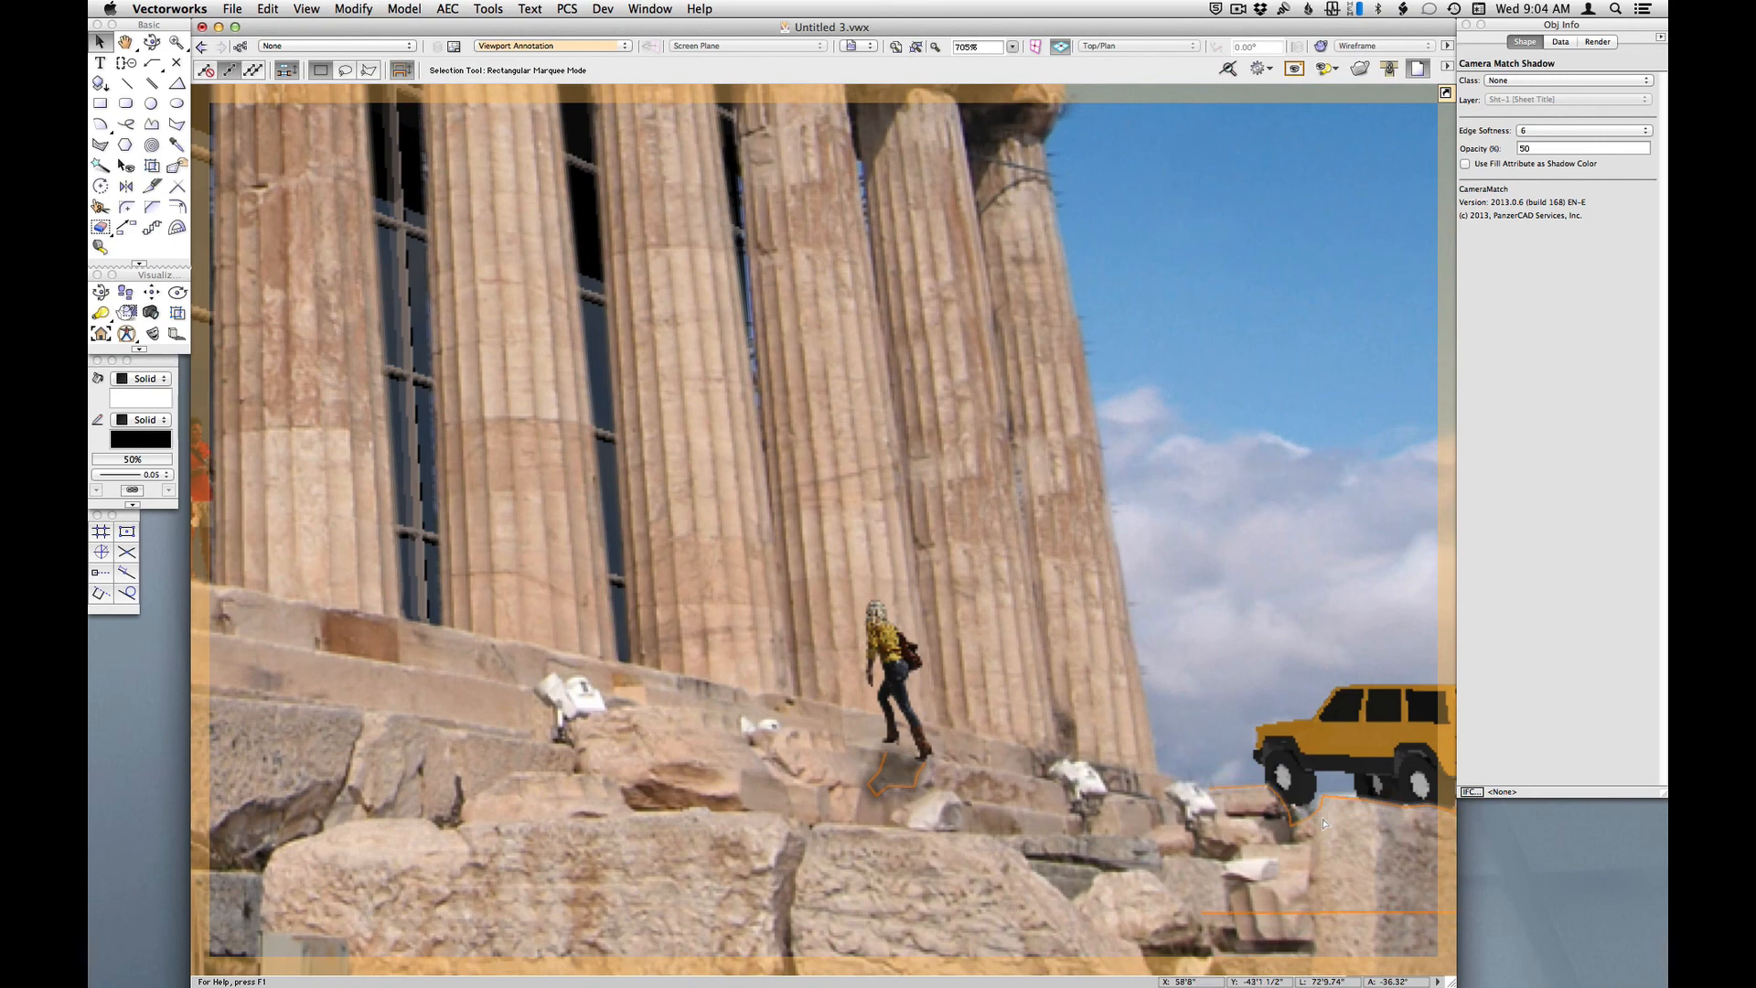
pyautogui.scroll(-2, 1323, 823)
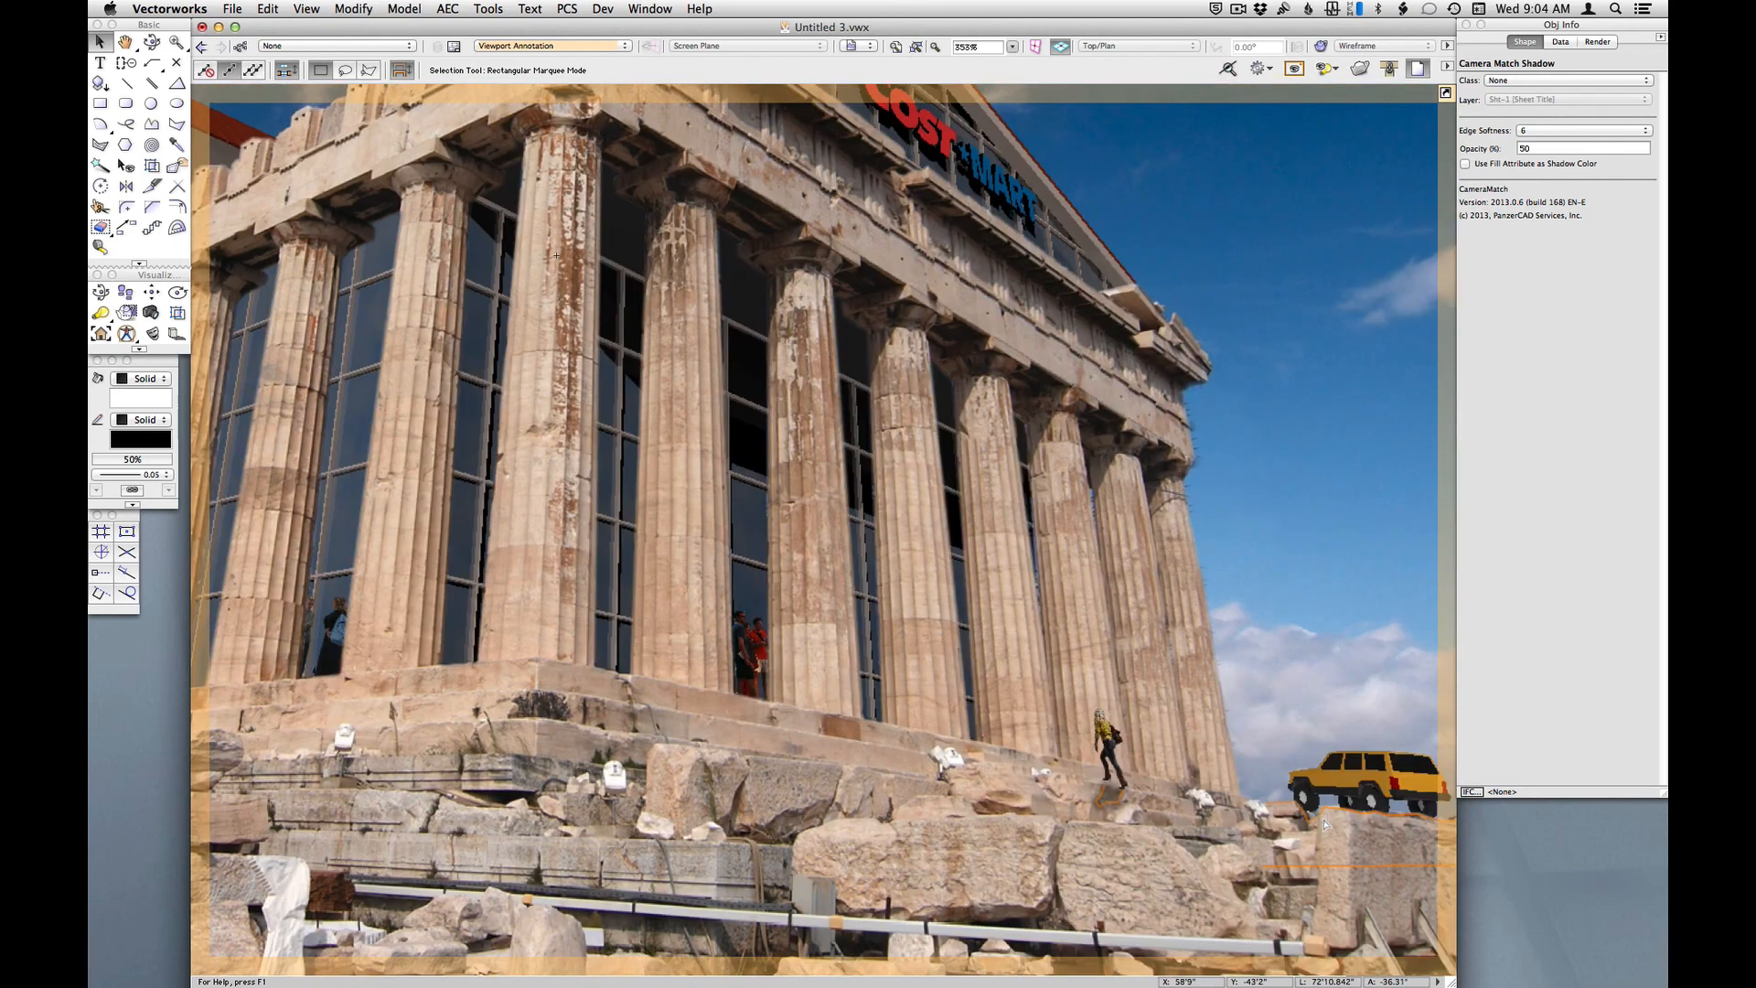